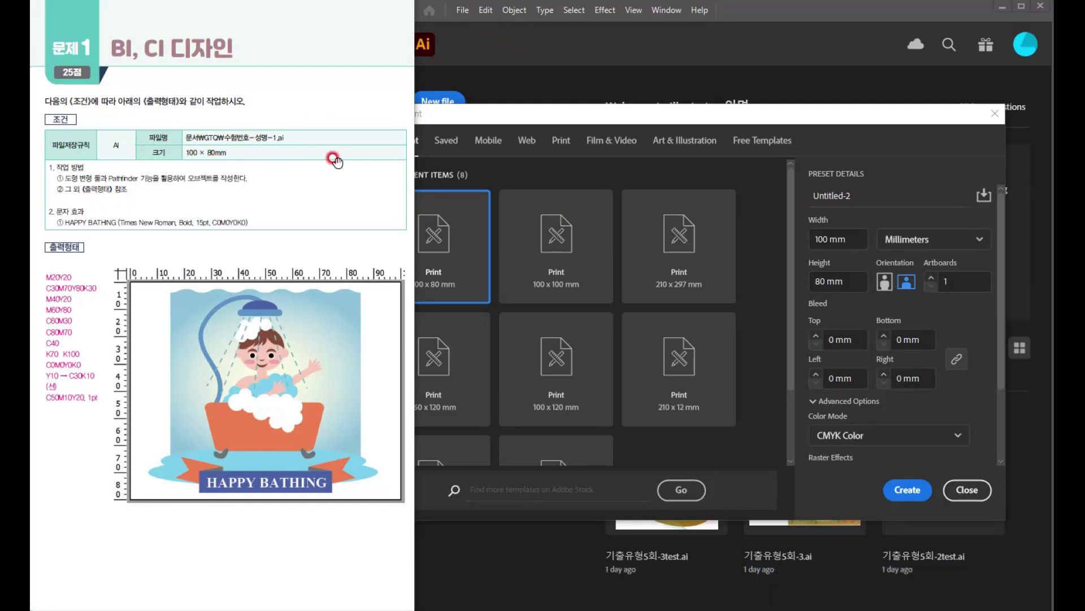
# - Create a new 100 × 80 mm CMYK document with raster effects at 300 ppi
pyautogui.click(467, 136)
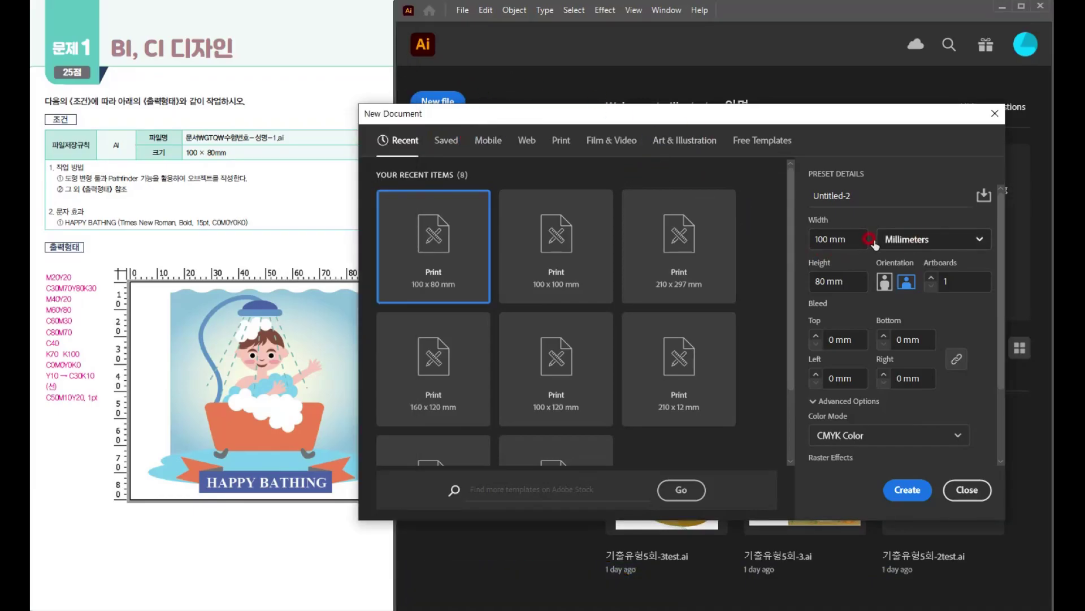
pyautogui.click(911, 237)
pyautogui.click(916, 417)
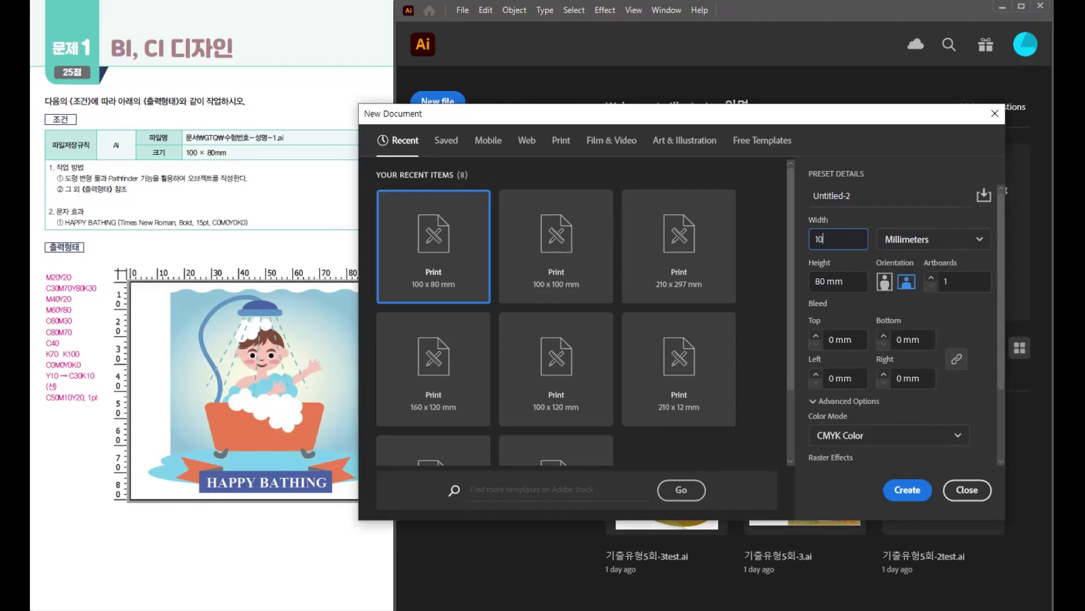
pyautogui.click(855, 281)
pyautogui.write('80')
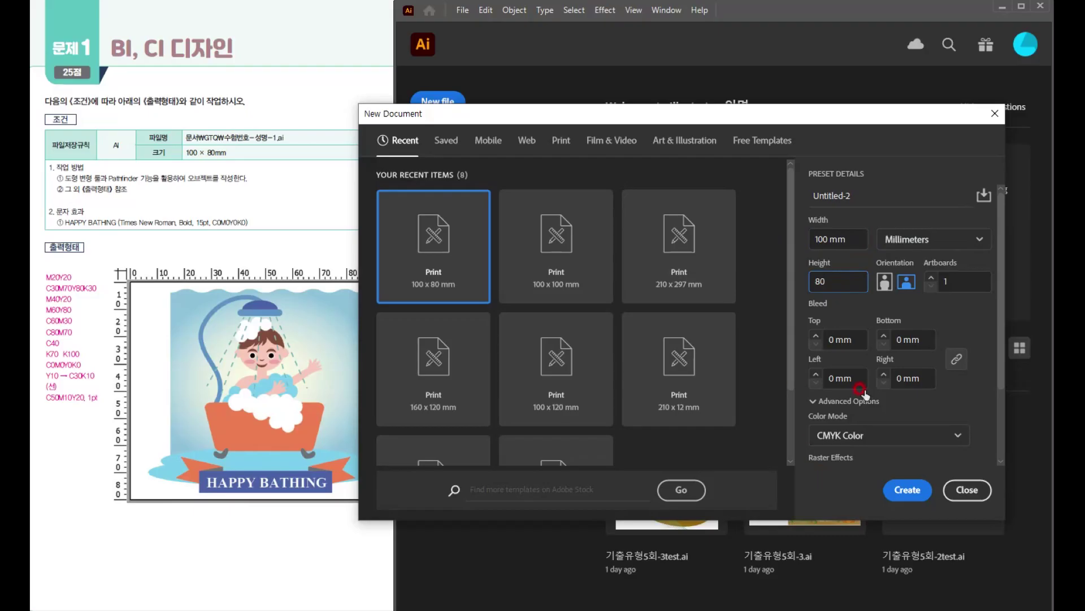
pyautogui.scroll(-3, 843, 432)
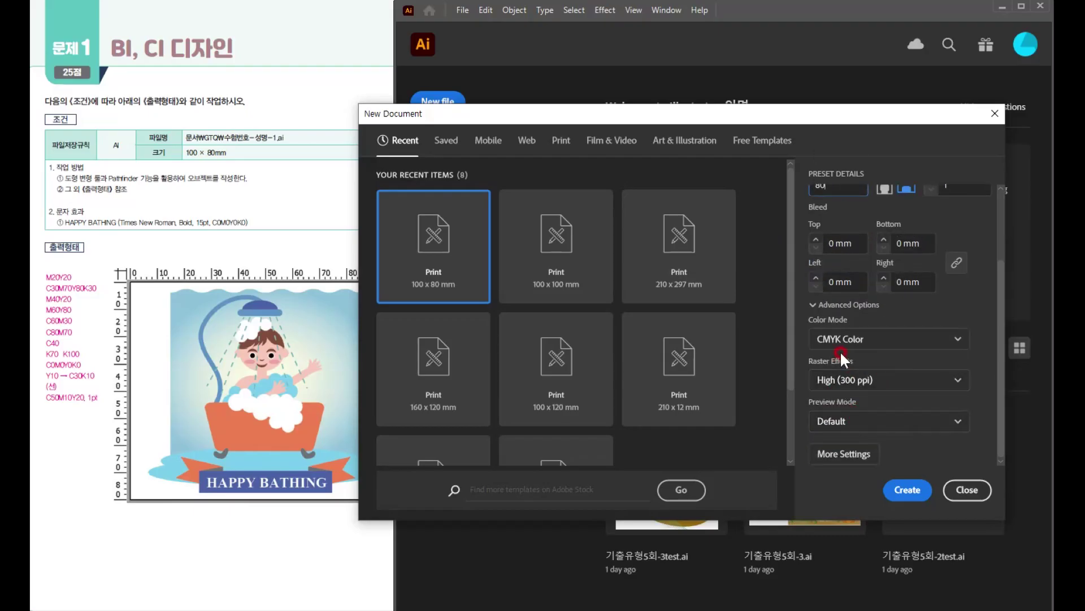
pyautogui.click(906, 488)
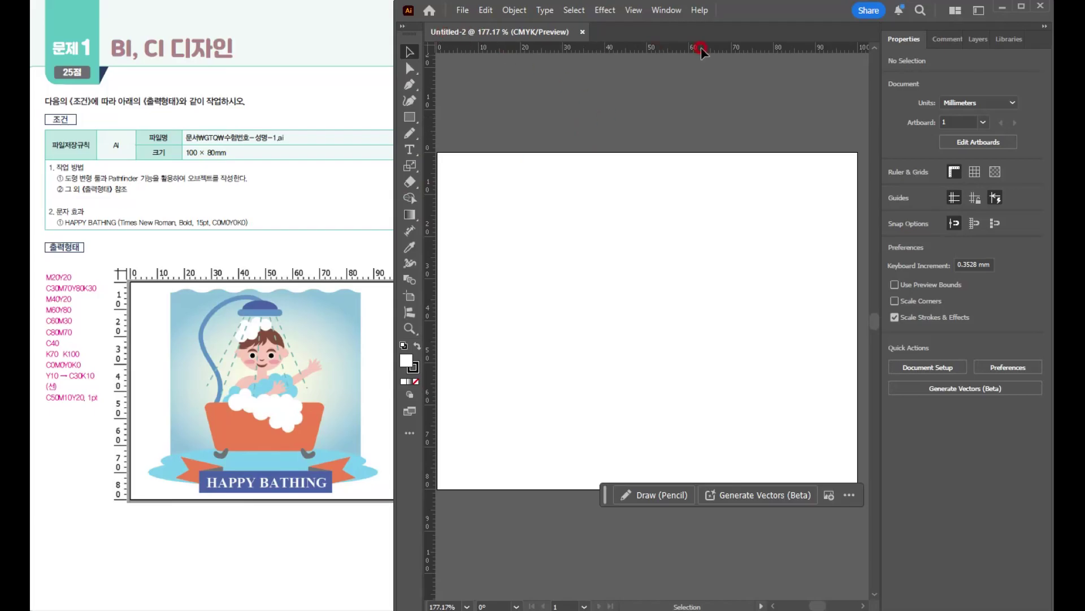
# - Switch to the Essentials Classic workspace and check that the Advanced toolbar is in use
pyautogui.click(673, 16)
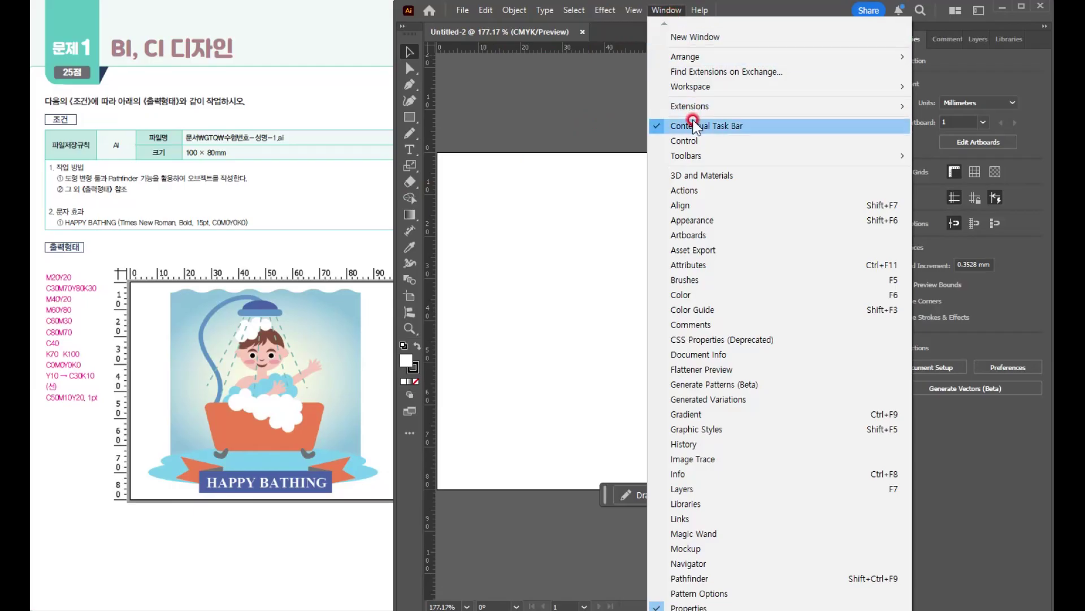
pyautogui.moveTo(704, 86)
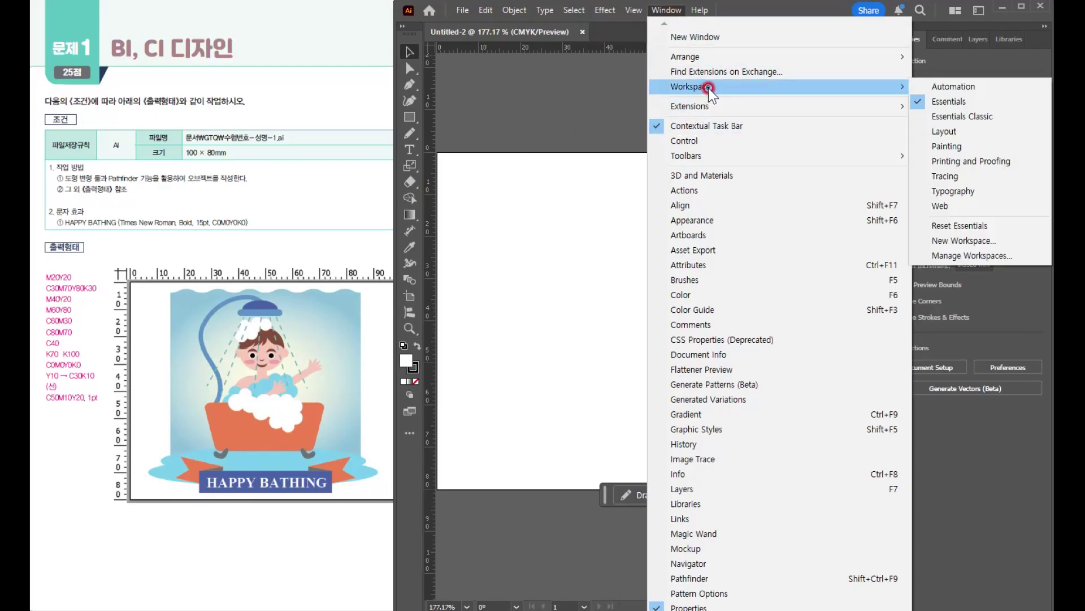
pyautogui.click(959, 116)
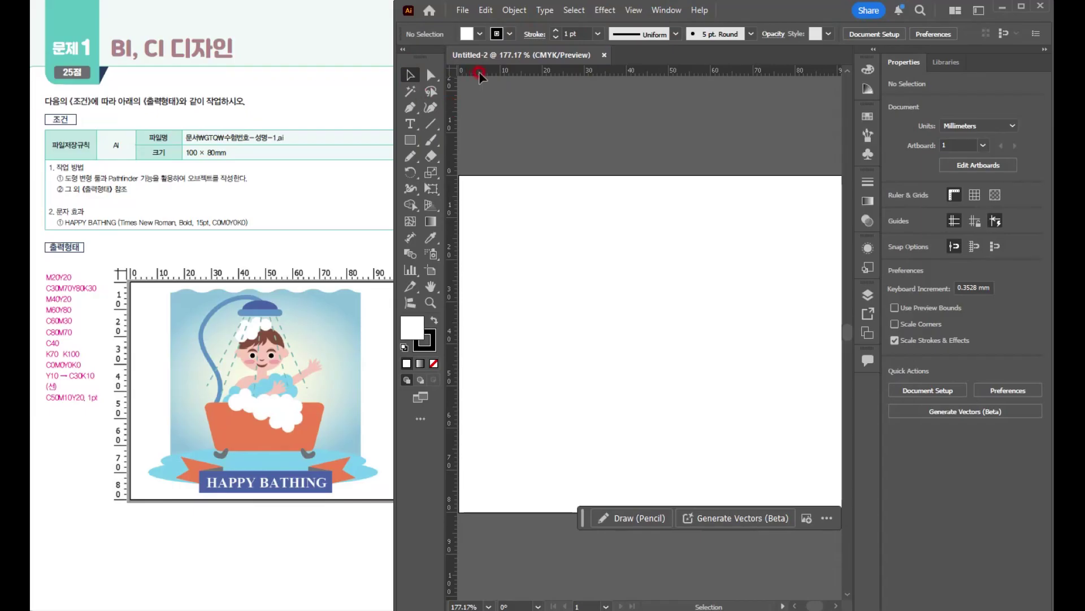
pyautogui.click(667, 10)
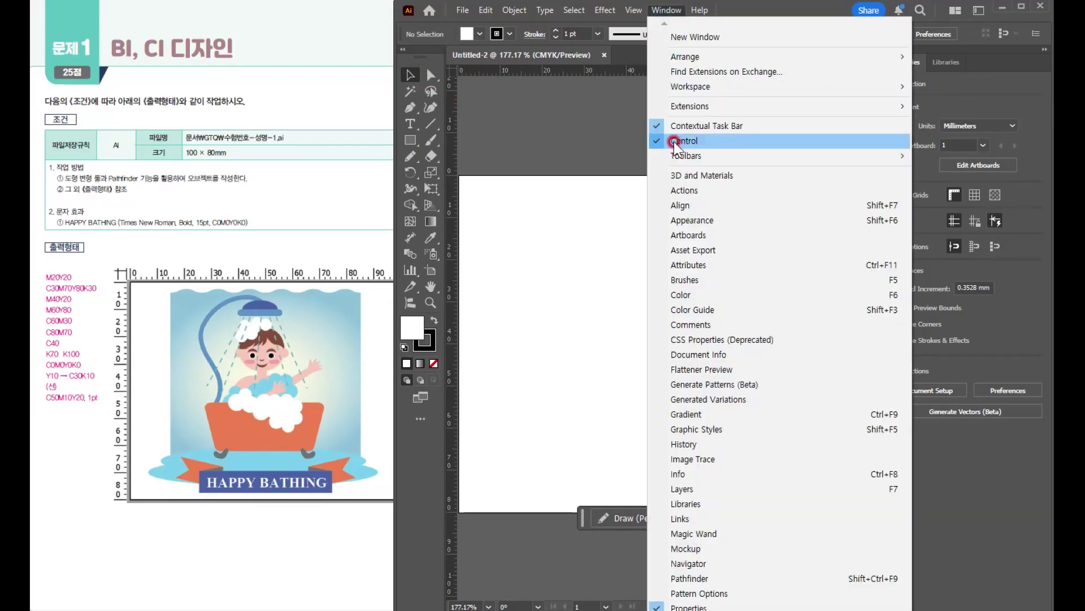
pyautogui.moveTo(687, 157)
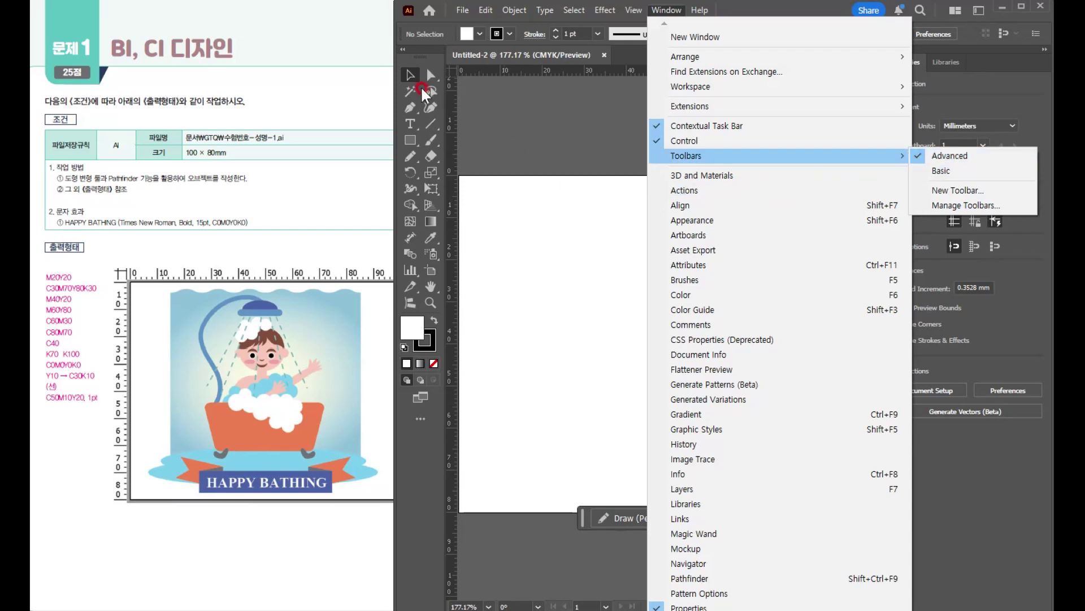
pyautogui.click(410, 76)
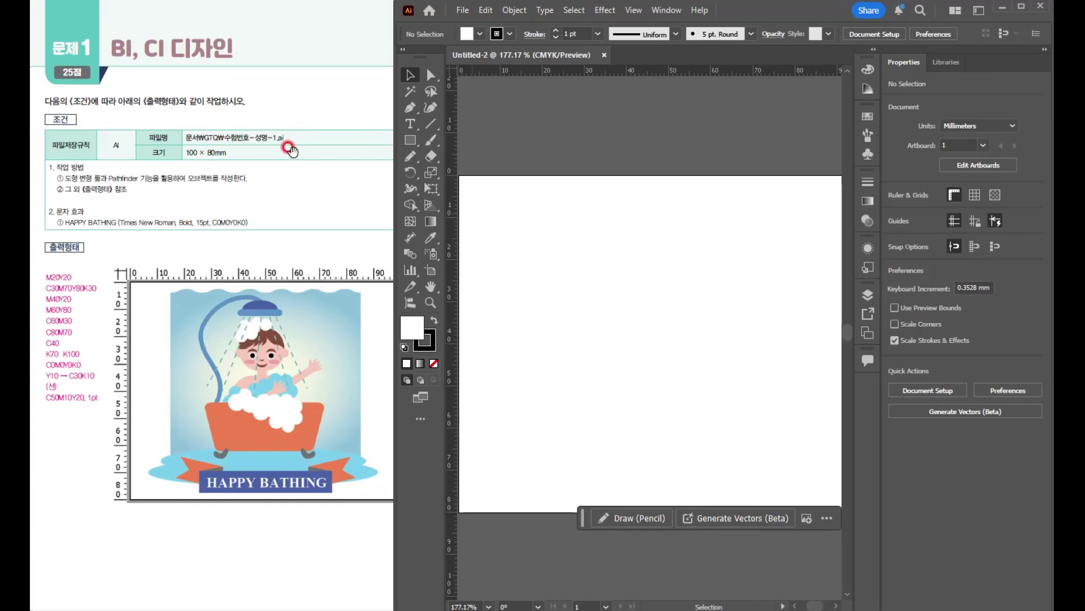
# - Save the document in the GTQ folder as an Illustrator file named 수험번호-성명-1
pyautogui.click(465, 10)
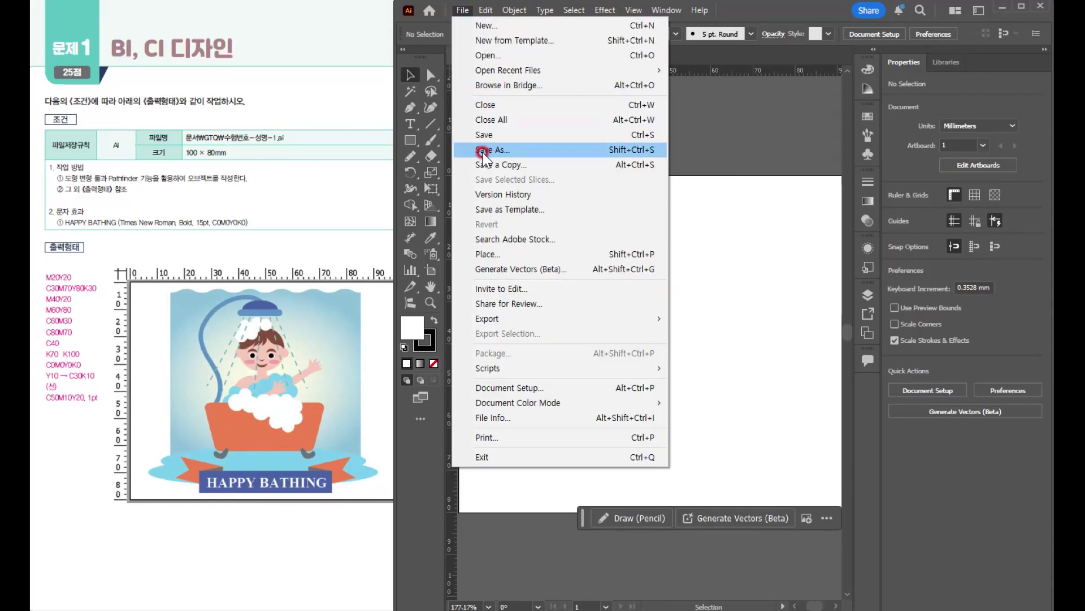
pyautogui.click(483, 150)
pyautogui.click(525, 402)
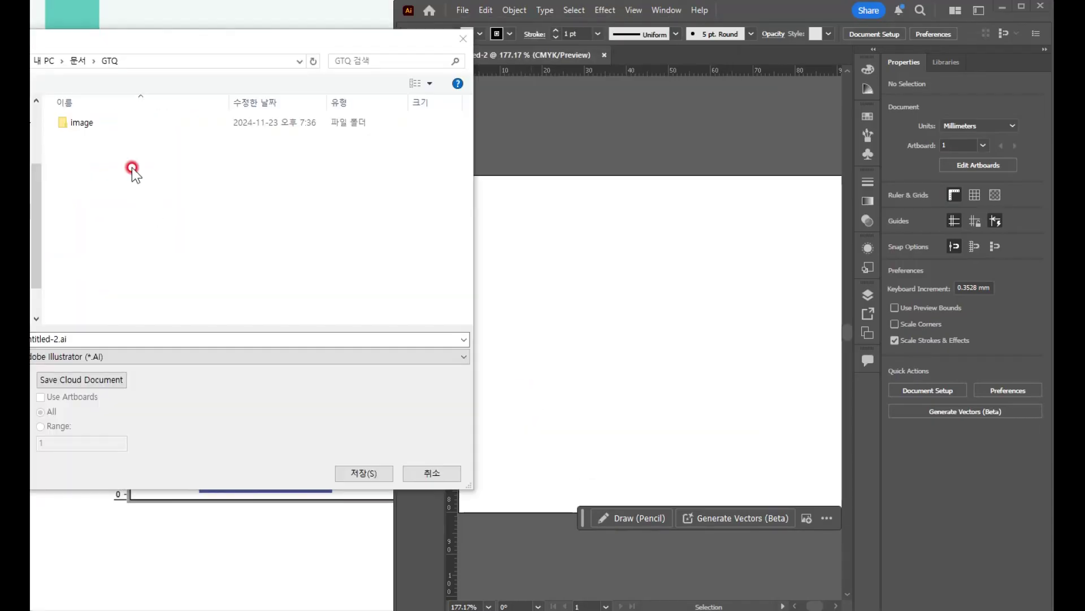
pyautogui.click(93, 340)
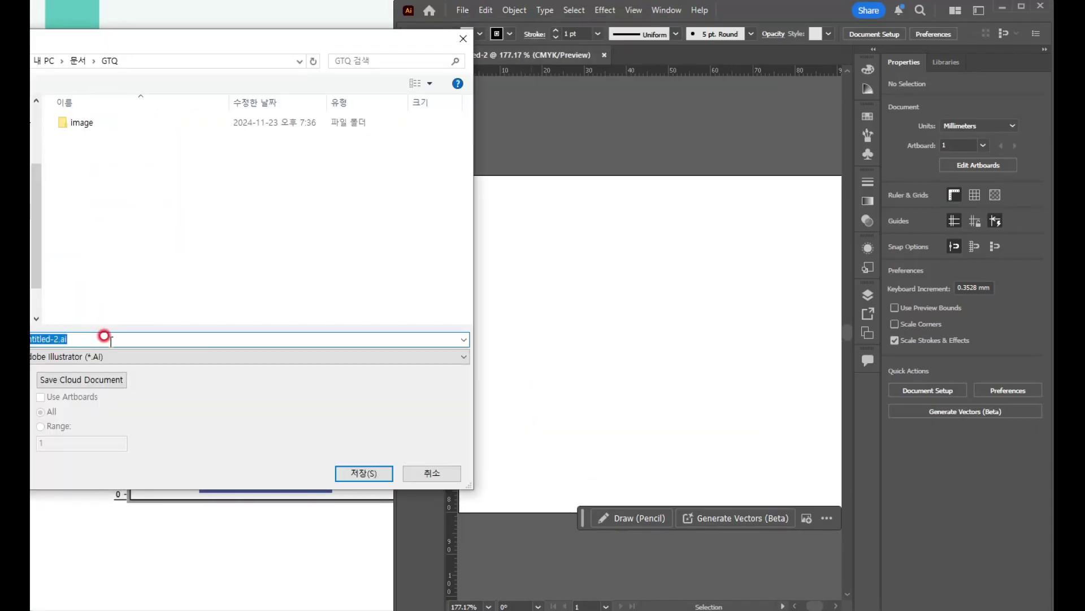
pyautogui.press('BackSpace')
pyautogui.write('수험')
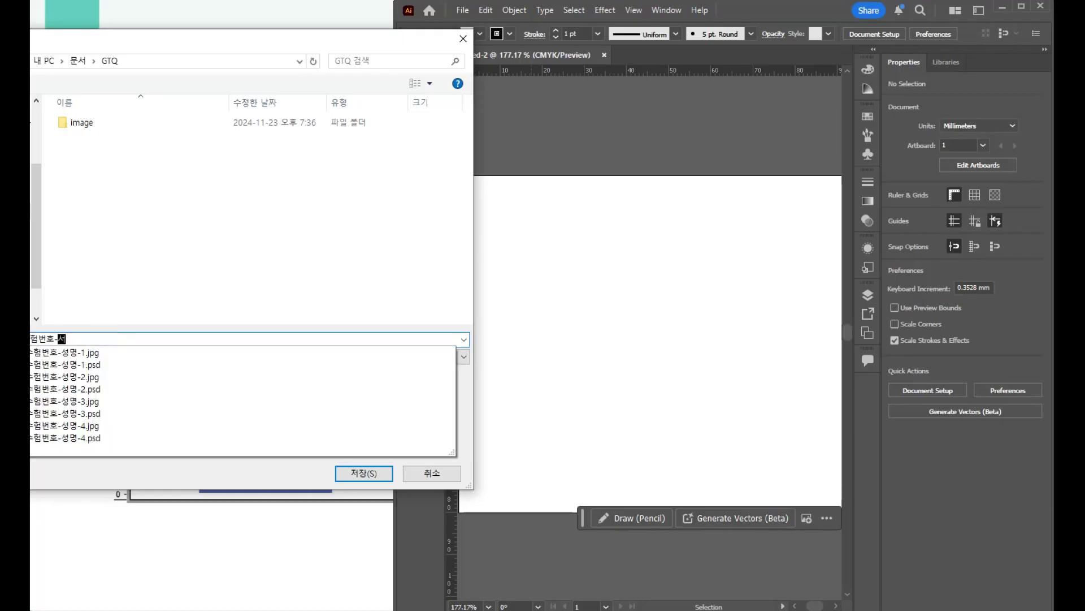
pyautogui.write('번호-성명-1')
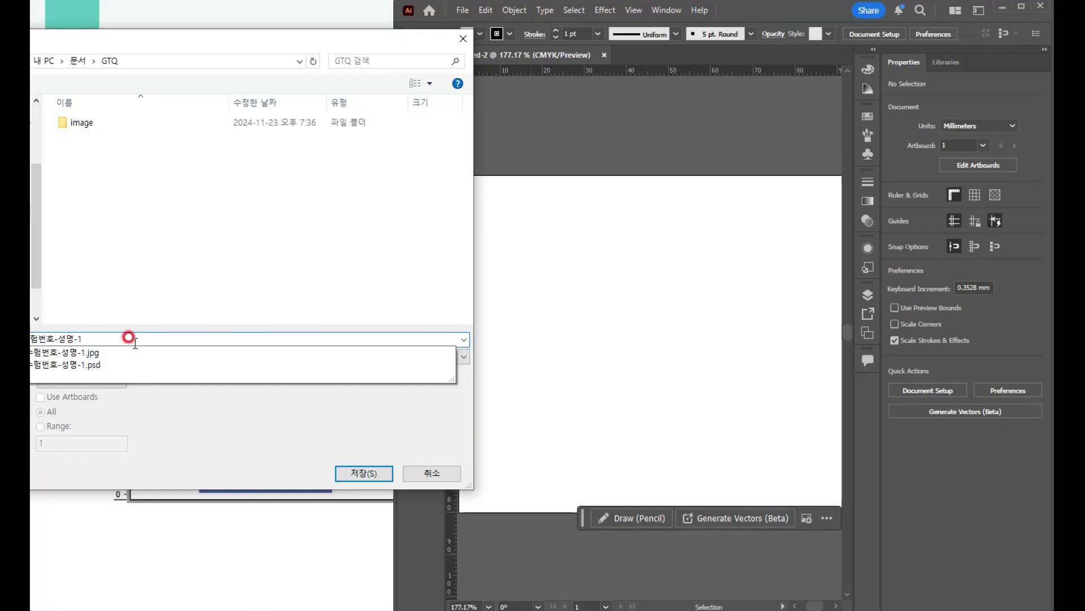
pyautogui.click(164, 436)
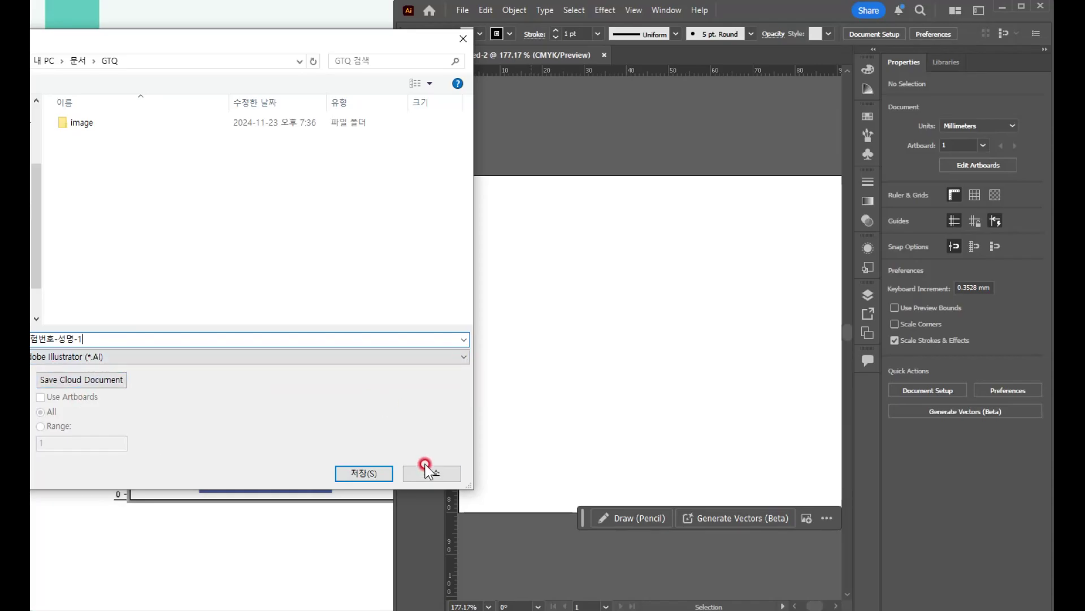
pyautogui.click(359, 475)
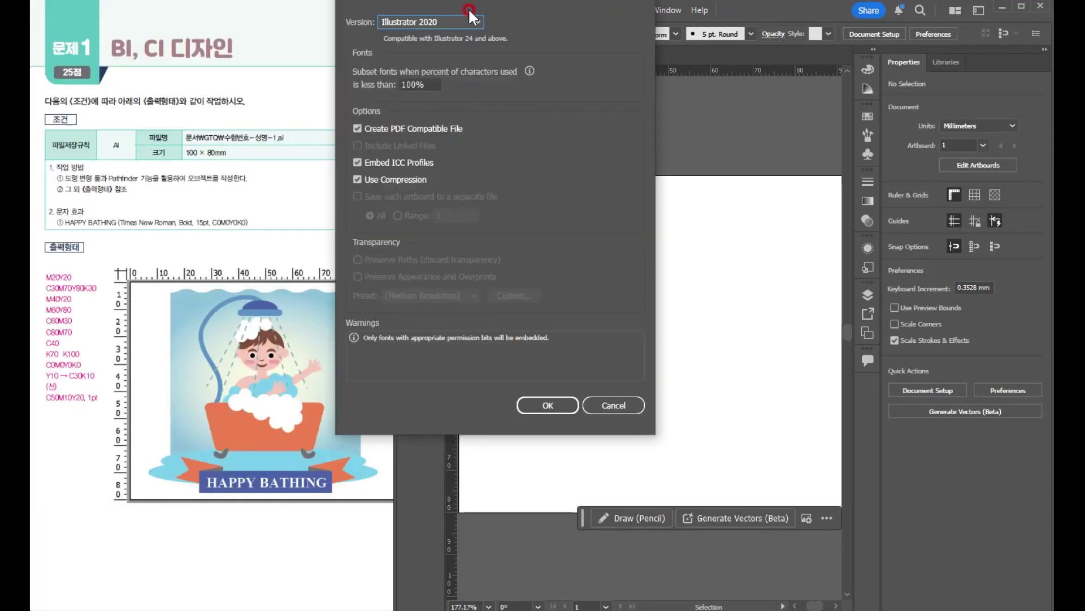
# - Set the saved file's version to Illustrator CC (Legacy) and complete the save
pyautogui.click(435, 23)
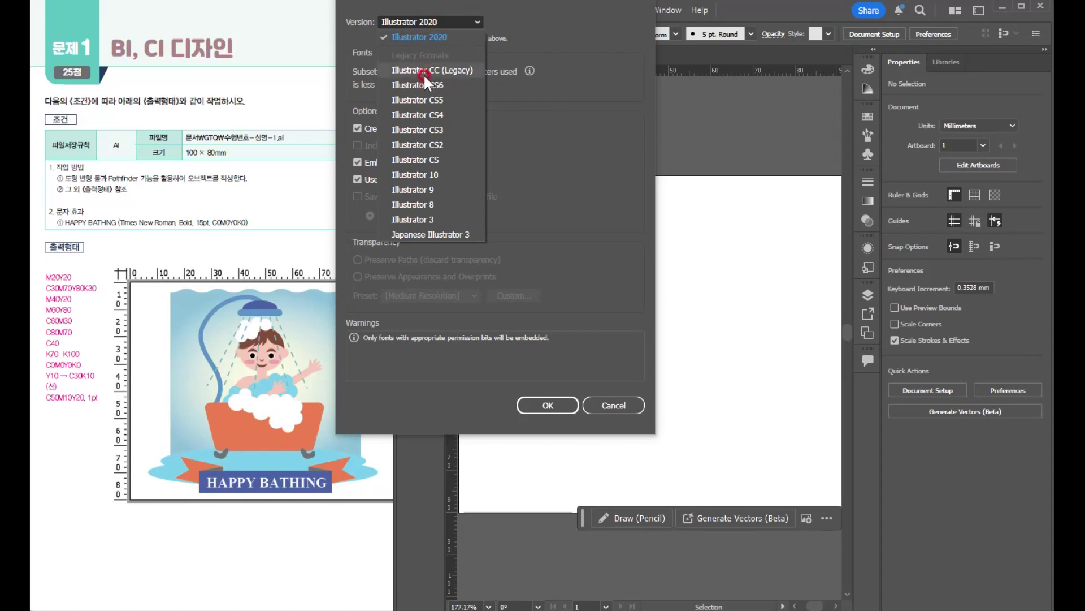
pyautogui.click(443, 72)
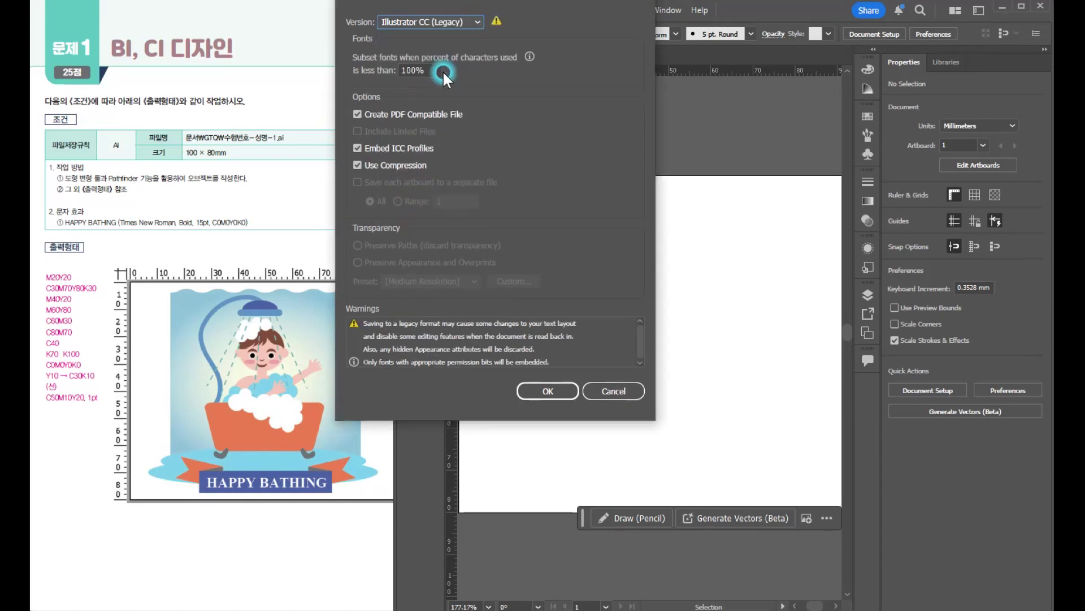
pyautogui.click(547, 390)
pyautogui.click(792, 335)
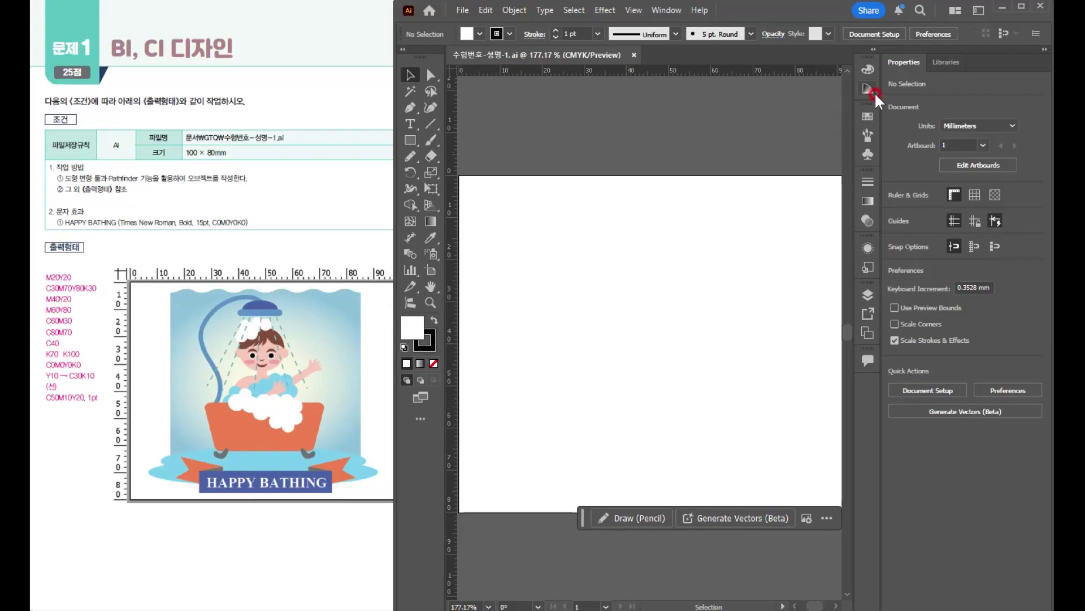
# - Show and enlarge the Swatches list, and create a new swatch group with the default name
pyautogui.click(867, 120)
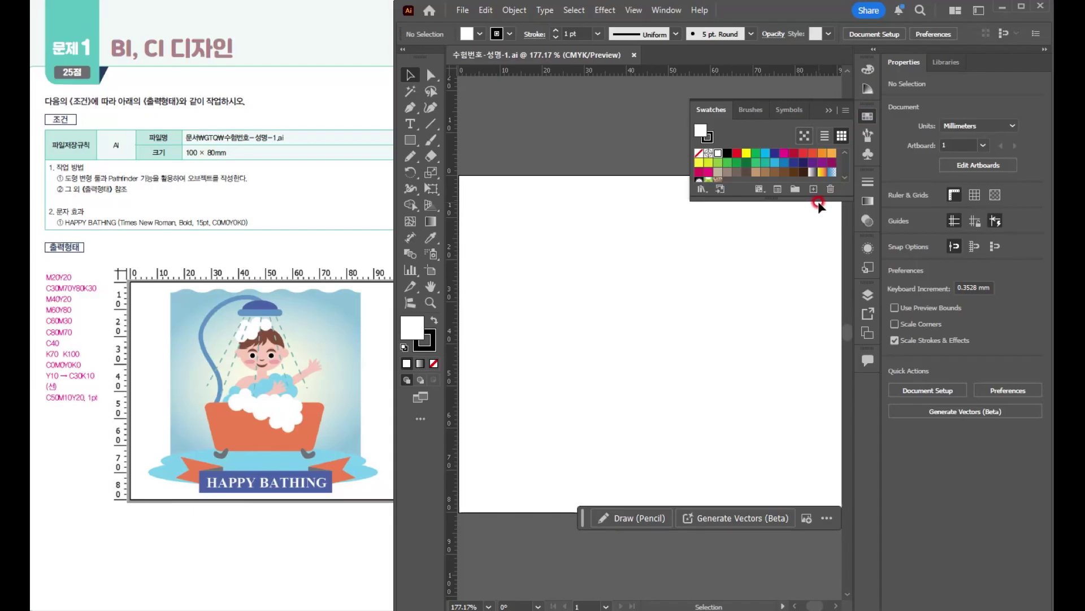
pyautogui.moveTo(814, 199); pyautogui.dragTo(807, 252)
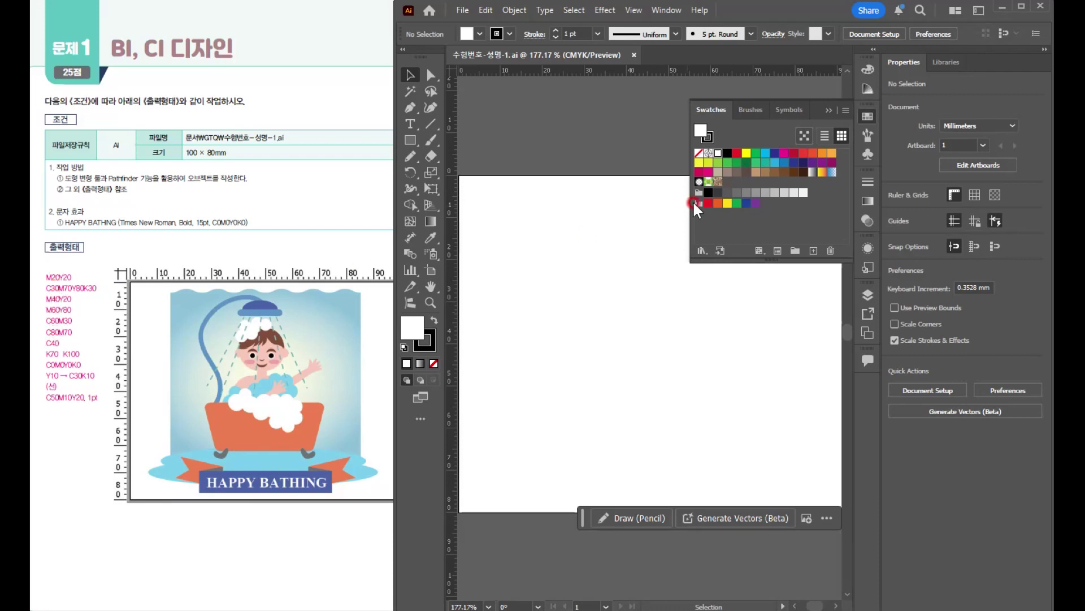
pyautogui.click(710, 228)
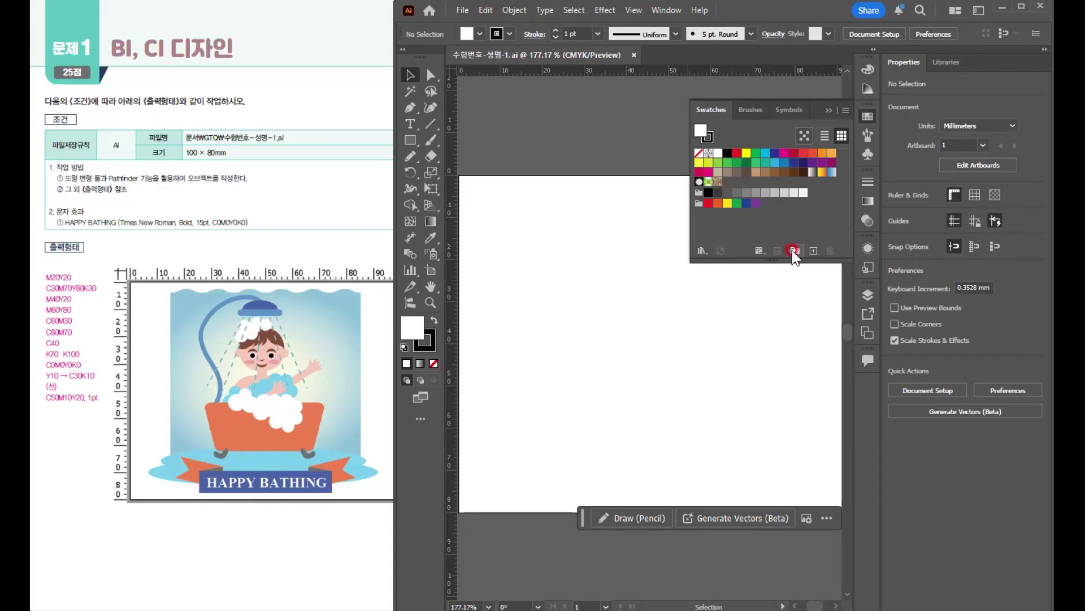
pyautogui.click(794, 250)
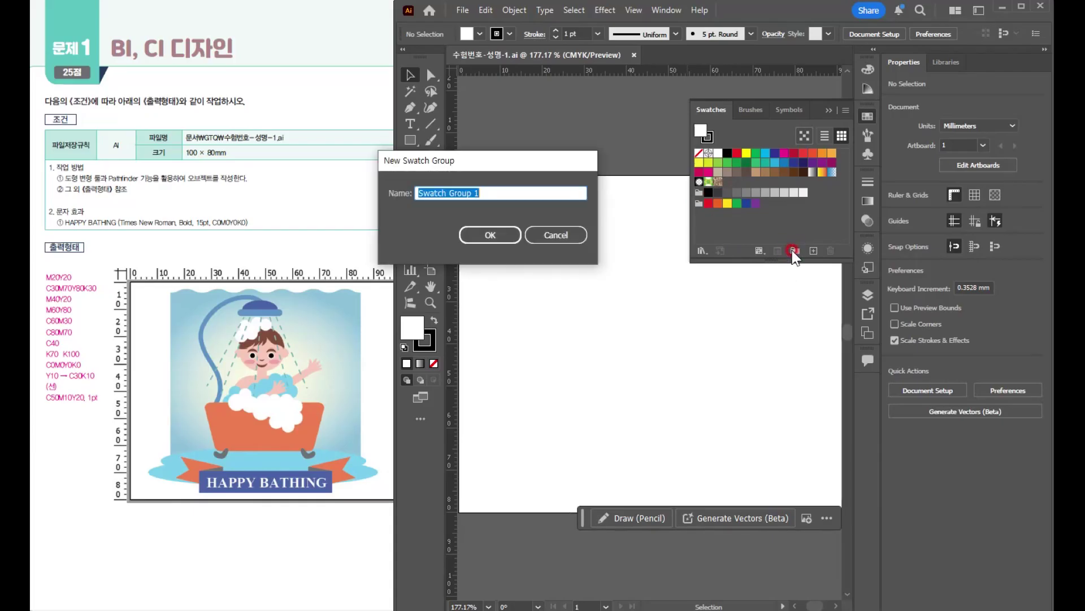
pyautogui.click(490, 237)
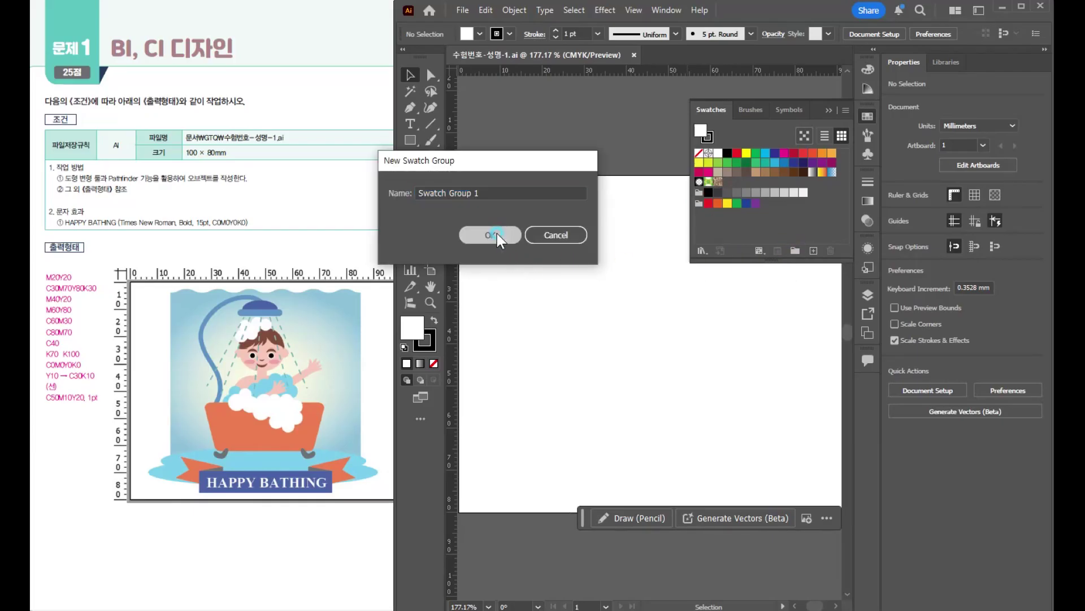
# - Add a CMYK swatch with M 20 and Y 20 to the new swatch group
pyautogui.click(814, 250)
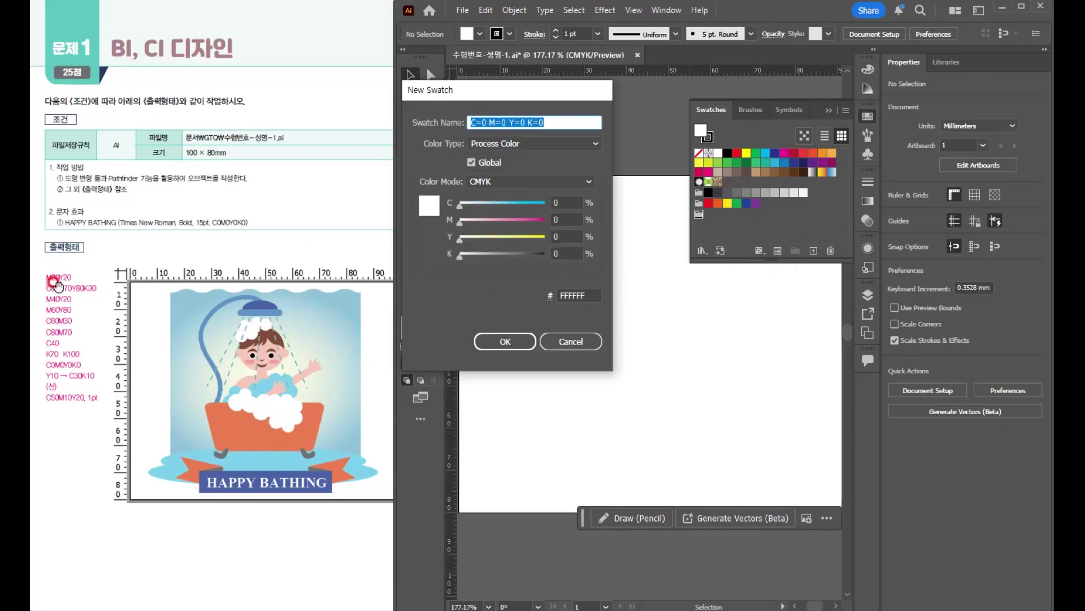
pyautogui.click(566, 220)
pyautogui.write('20')
pyautogui.press('Tab')
pyautogui.write('20')
pyautogui.press('Return')
# - Add a second swatch with C 30, M 70, Y 80 and K 30 to the swatch group
pyautogui.click(824, 250)
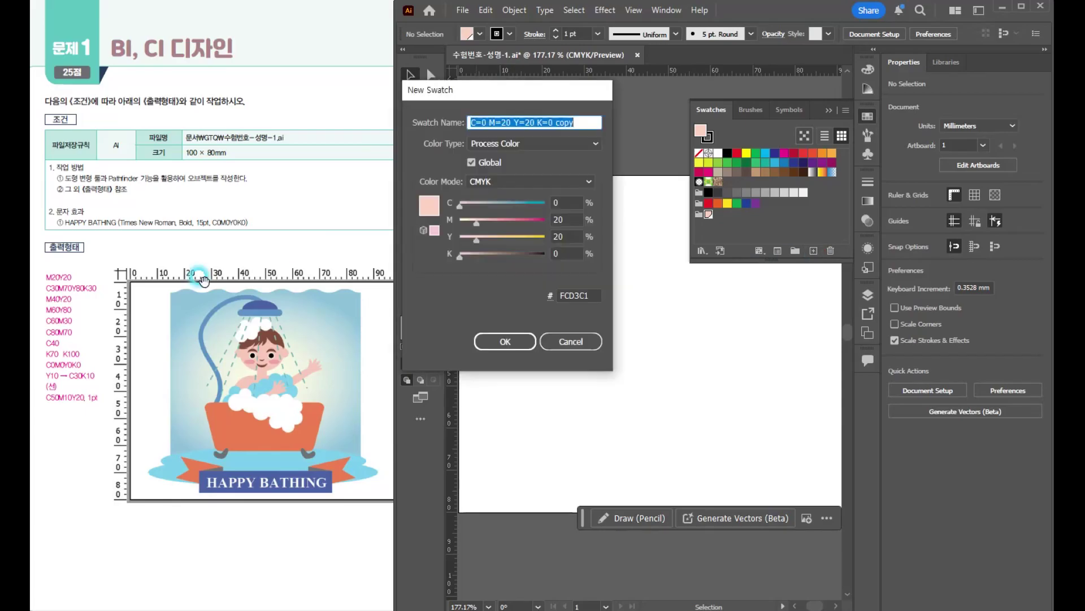
pyautogui.click(564, 202)
pyautogui.write('30')
pyautogui.press('Tab')
pyautogui.write('70')
pyautogui.press('Tab')
pyautogui.write('80')
pyautogui.press('Tab')
pyautogui.write('30')
pyautogui.press('Return')
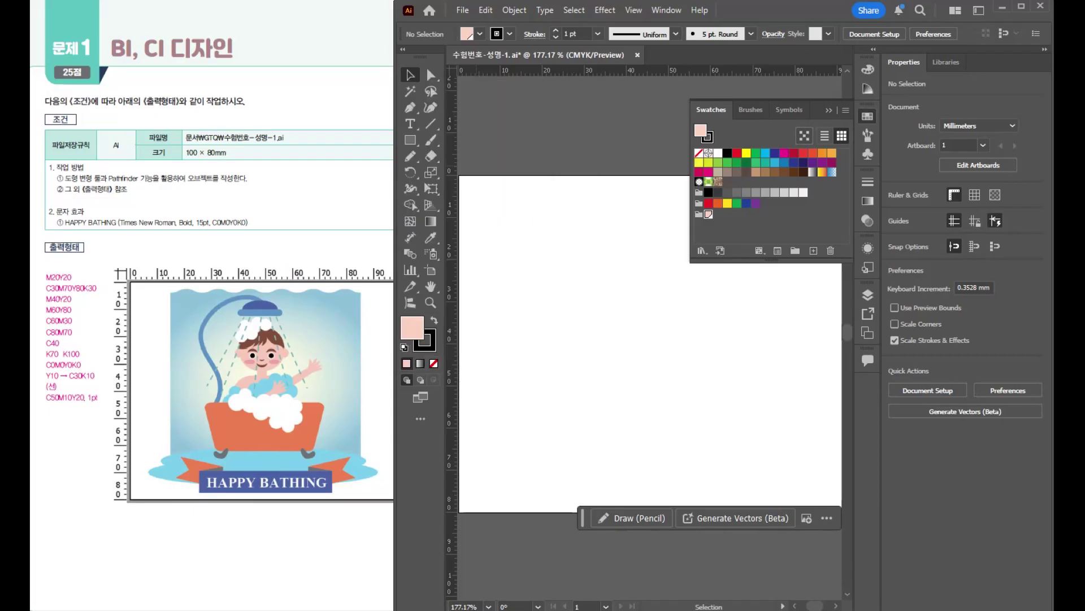
# - Add the next CMYK colours from the exam sheet's list, up to C40, to the swatch group
pyautogui.click(814, 251)
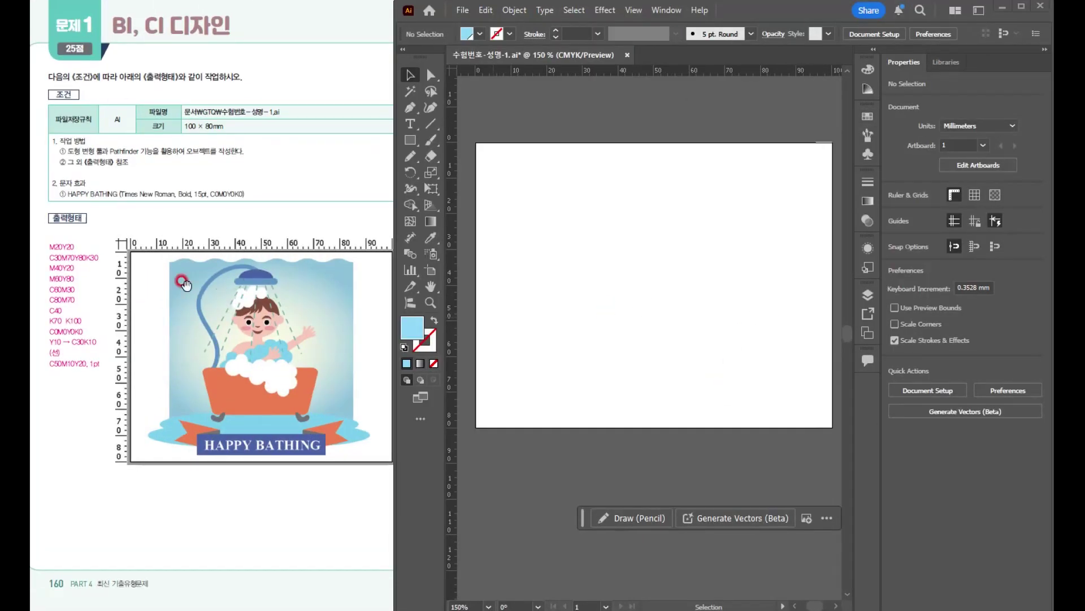
pyautogui.click(160, 300)
# - Draw a light blue background rectangle without a stroke, about 65 × 67 mm, in the middle of the artboard
pyautogui.click(410, 141)
pyautogui.moveTo(535, 159)
pyautogui.mouseDown()
pyautogui.moveTo(658, 300)
pyautogui.moveTo(767, 396)
pyautogui.mouseUp()
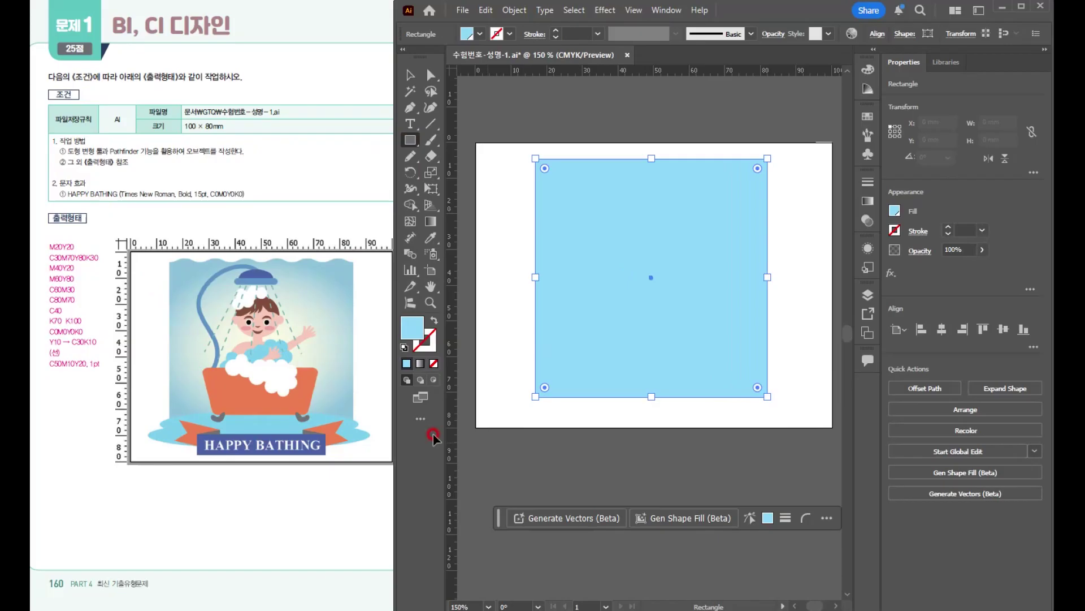
pyautogui.click(407, 364)
pyautogui.click(411, 326)
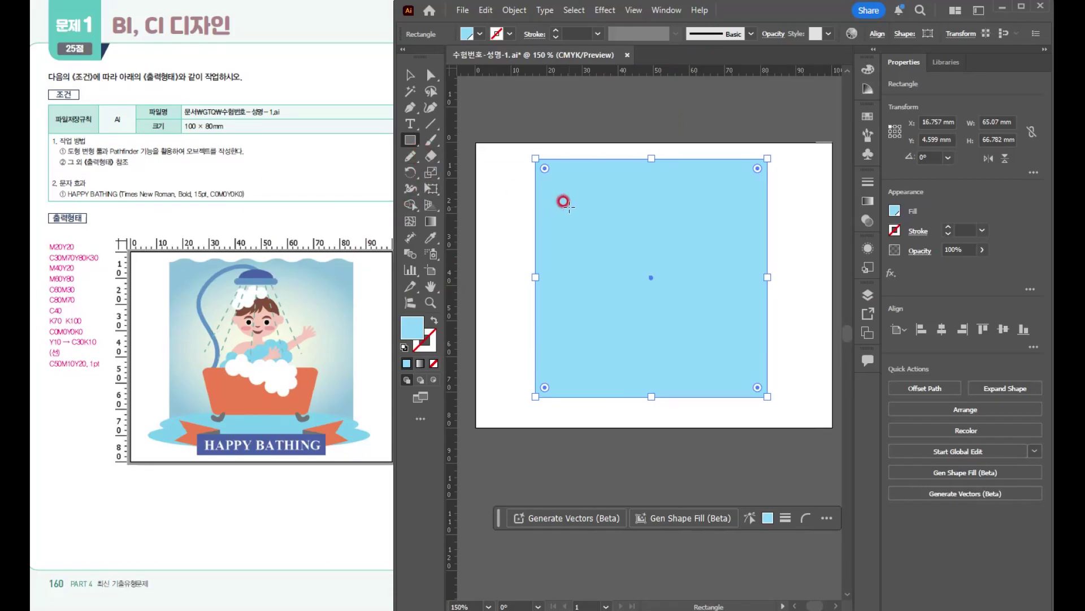
# - Apply a radial gradient fill to the background rectangle
pyautogui.click(433, 223)
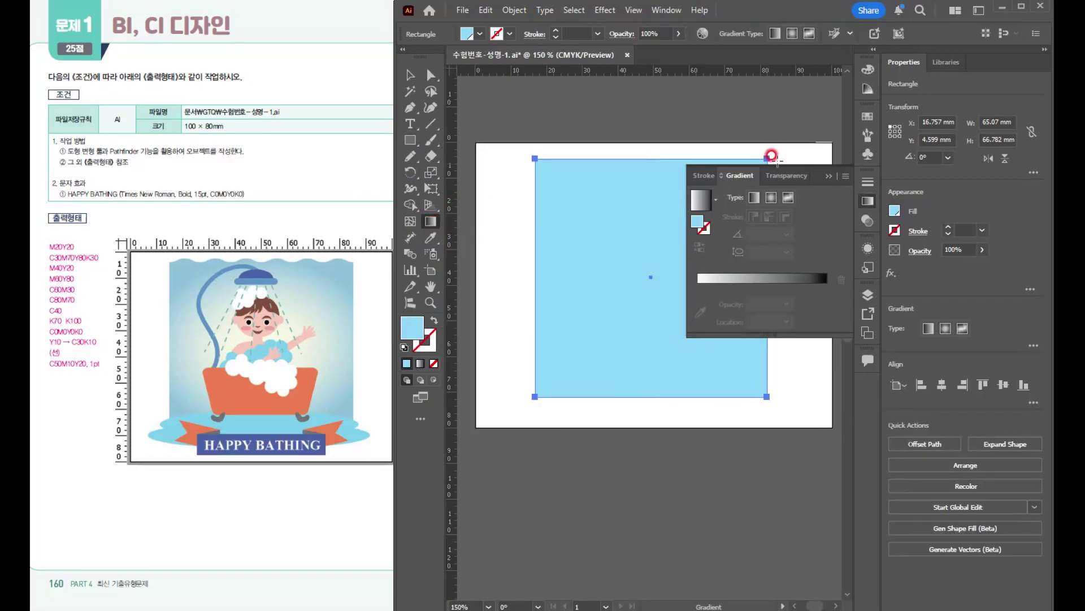
pyautogui.click(667, 10)
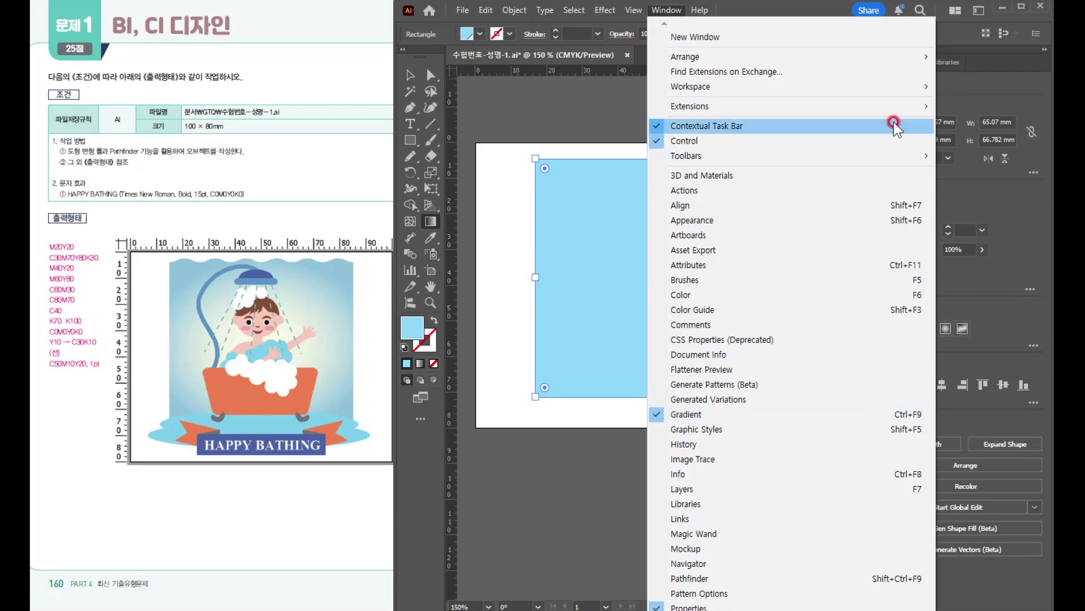
pyautogui.click(752, 8)
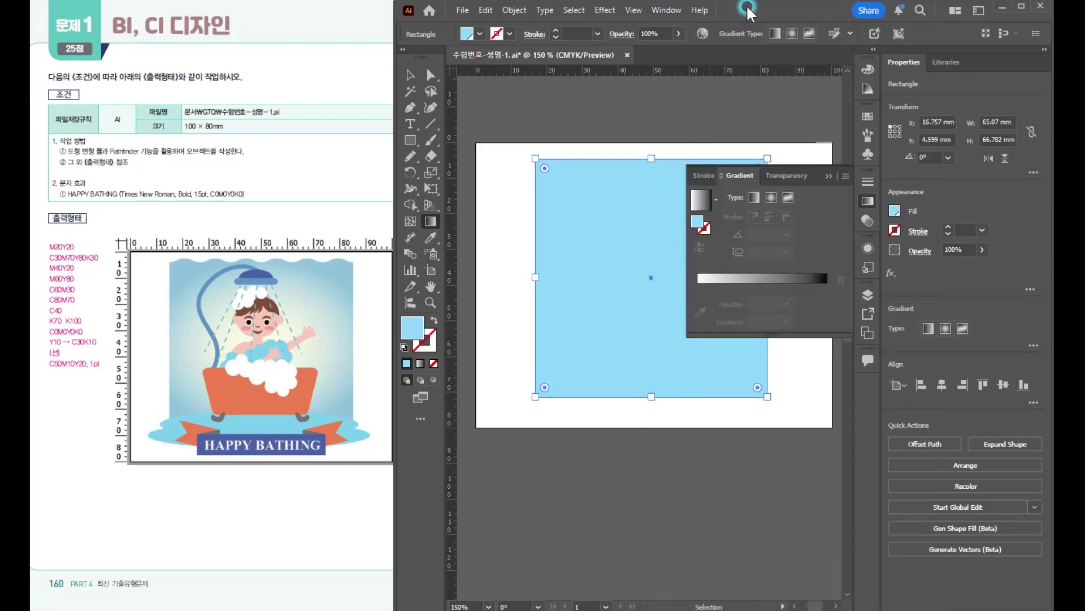
pyautogui.click(755, 197)
pyautogui.click(771, 198)
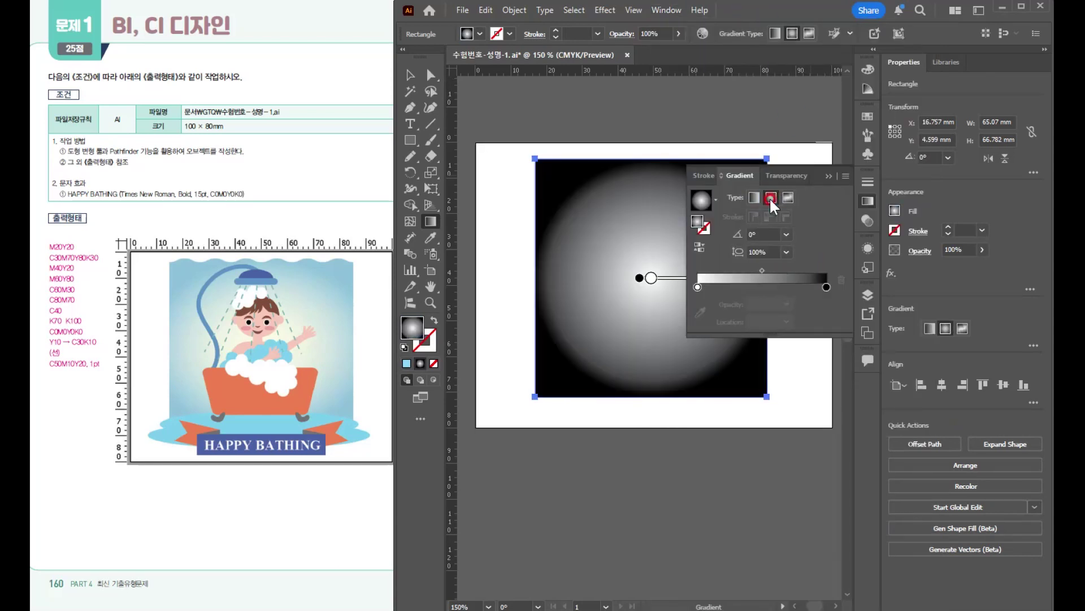
# - Set the inner colour stop of the background's radial gradient to Y 10
pyautogui.click(699, 287)
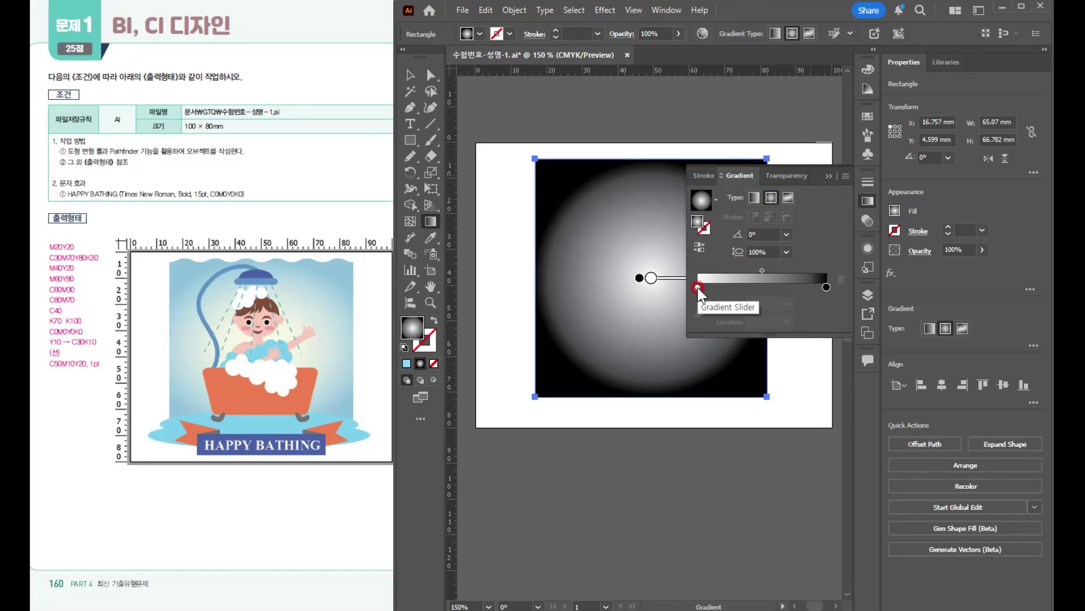
pyautogui.doubleClick(699, 288)
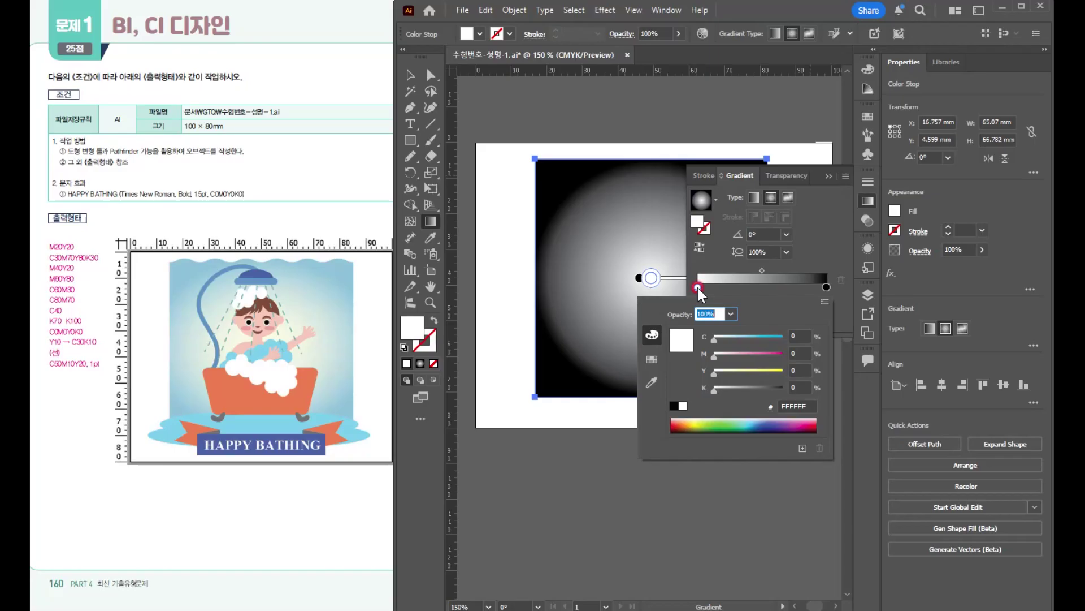
pyautogui.moveTo(799, 369); pyautogui.dragTo(750, 371)
pyautogui.write('10')
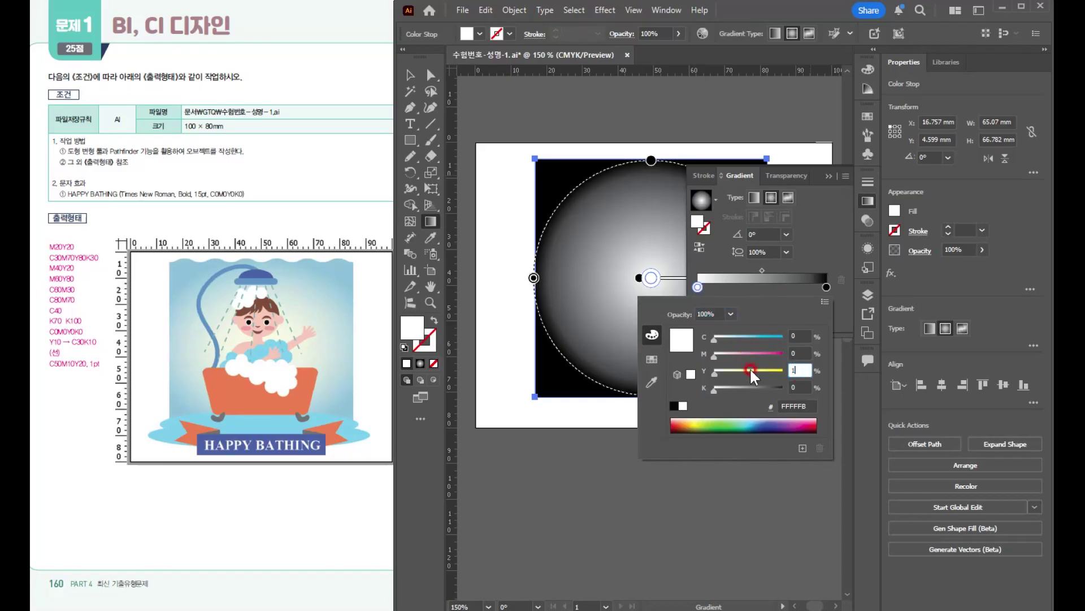
pyautogui.press('Return')
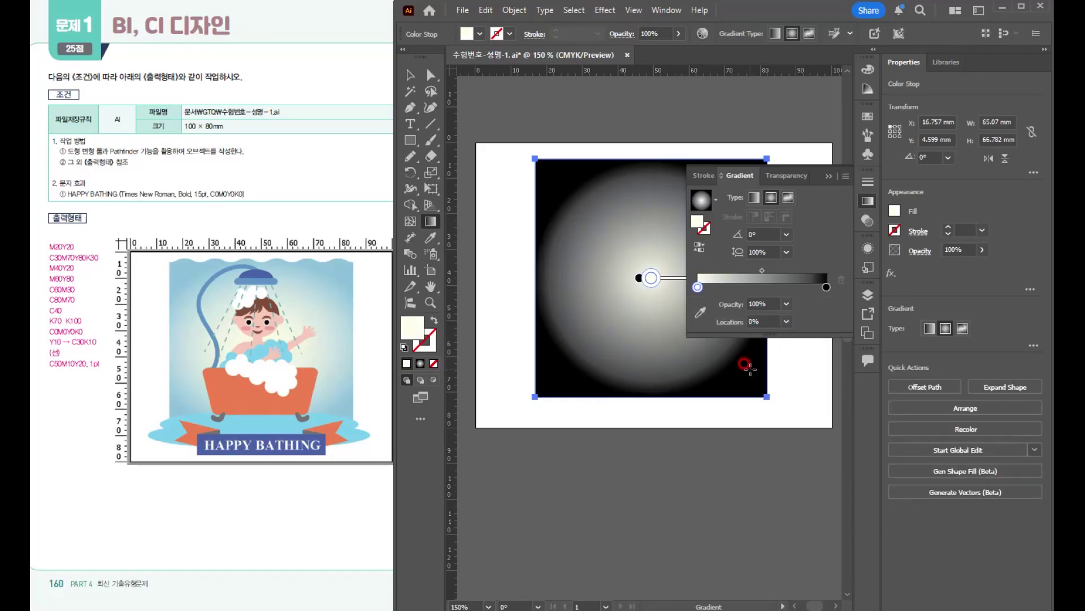
# - Set the outer colour stop of the background's radial gradient to C 30 and K 10
pyautogui.doubleClick(823, 284)
pyautogui.moveTo(799, 336); pyautogui.dragTo(733, 334)
pyautogui.write('30')
pyautogui.press('Tab')
pyautogui.press('Tab')
pyautogui.press('Tab')
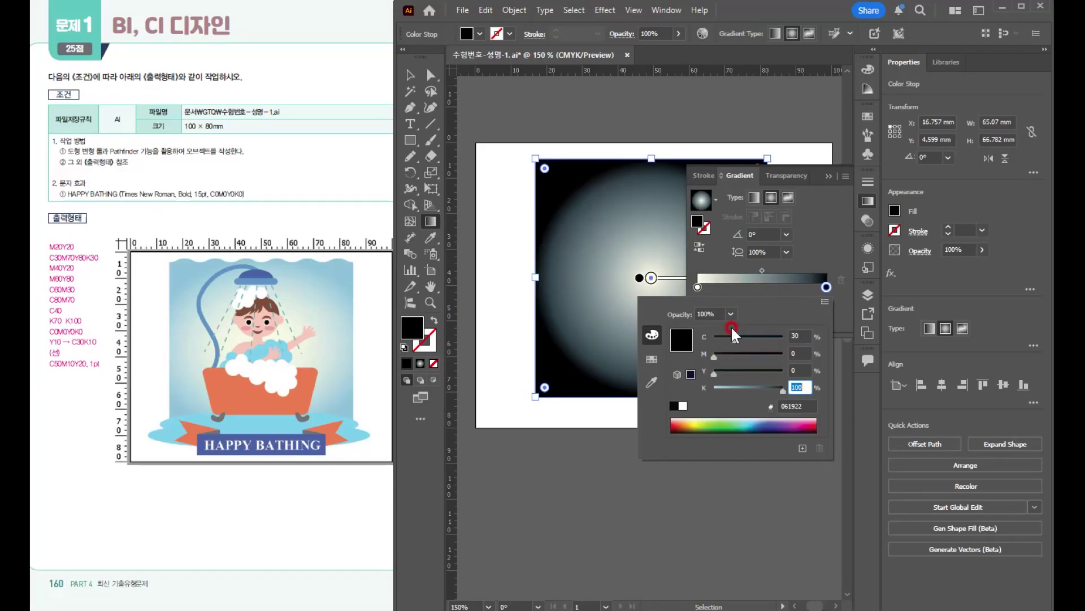
pyautogui.write('10')
pyautogui.press('Return')
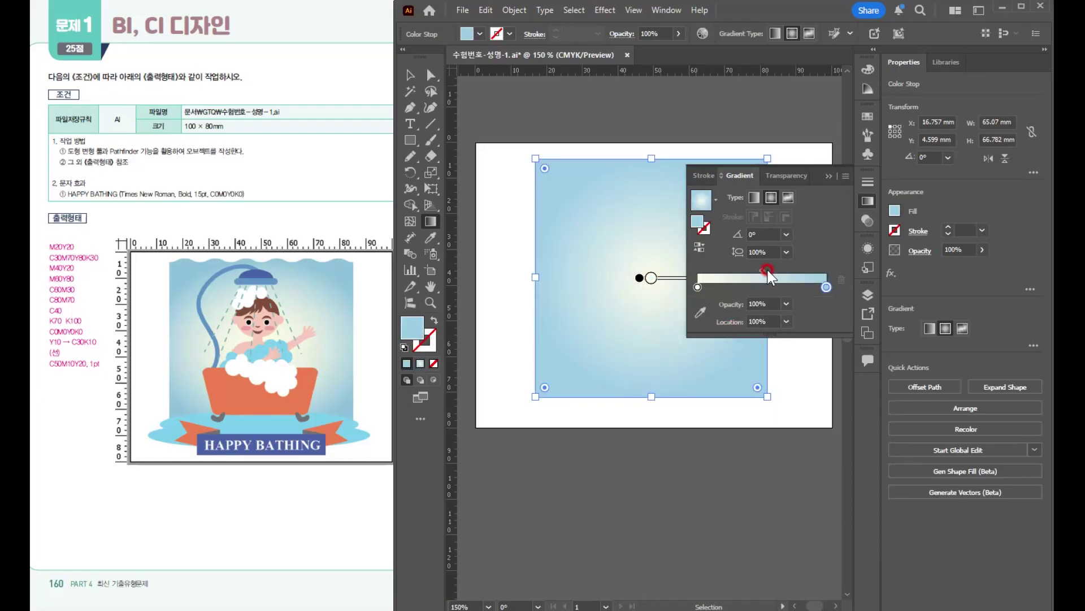
pyautogui.click(829, 179)
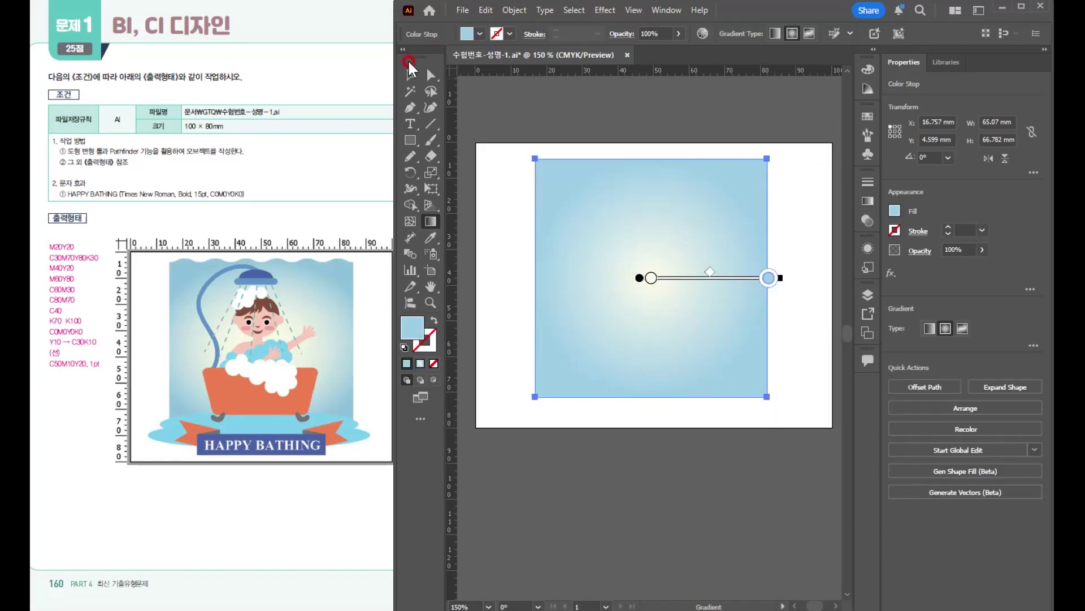
# - Move the gradient rectangle to about X 17.5 mm, Y 5.7 mm
pyautogui.press('v')
pyautogui.click(802, 302)
pyautogui.moveTo(683, 338); pyautogui.dragTo(683, 338)
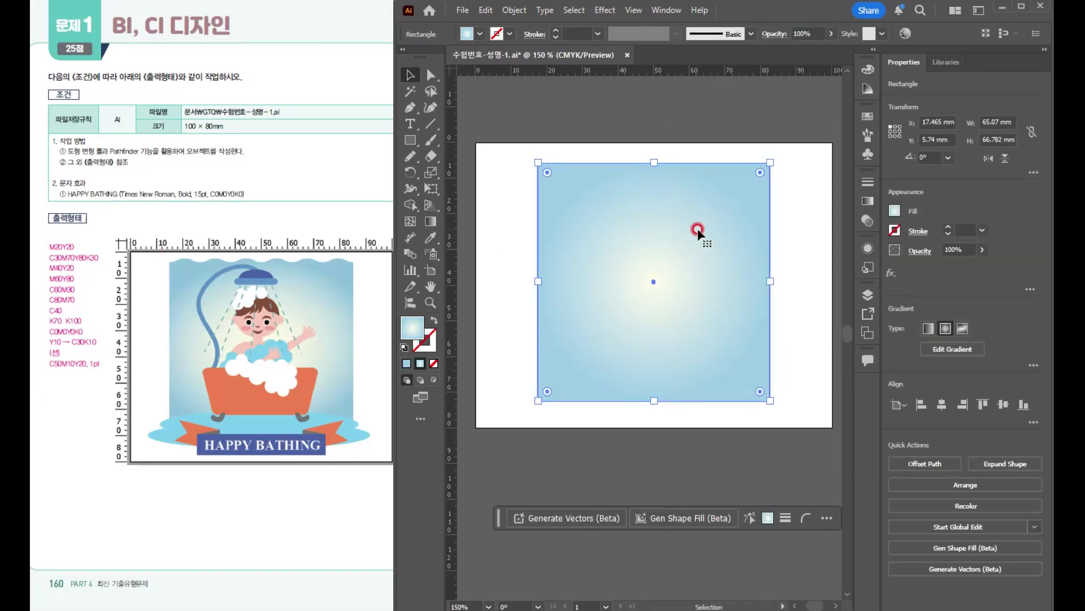
# - Apply a Zig Zag effect to the rectangle with an absolute size of 0.7 mm, 13 ridges per segment and smooth points
pyautogui.click(605, 9)
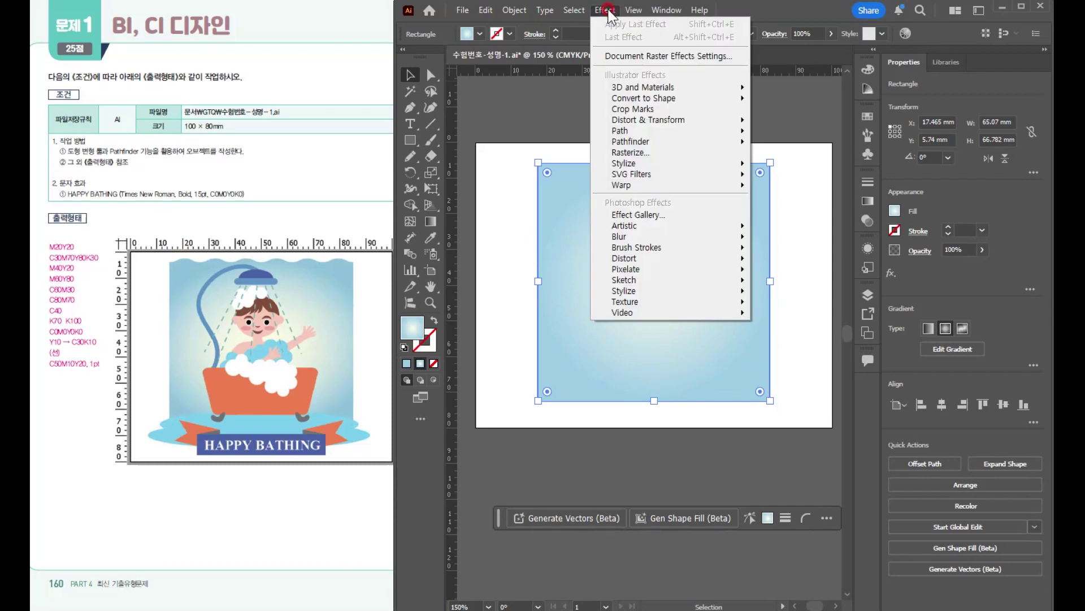
pyautogui.moveTo(674, 125)
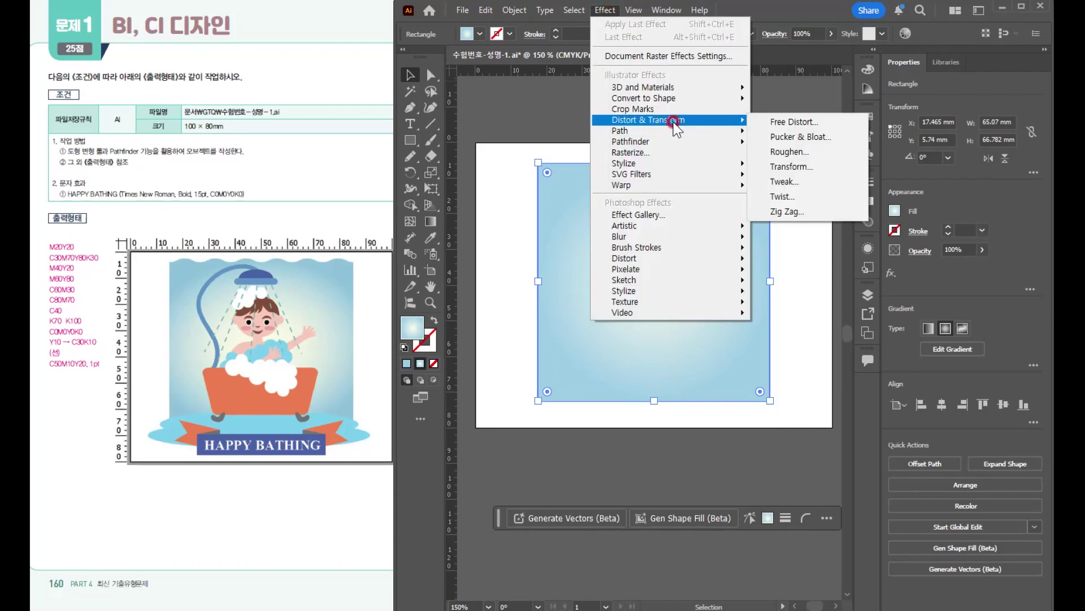
pyautogui.click(787, 209)
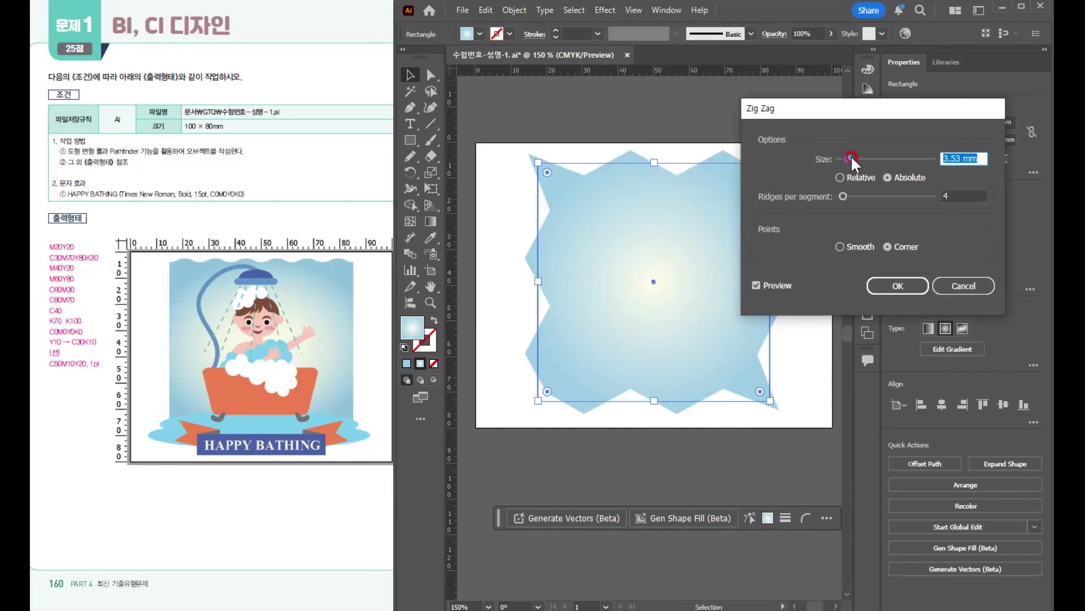
pyautogui.write('0.7')
pyautogui.doubleClick(955, 196)
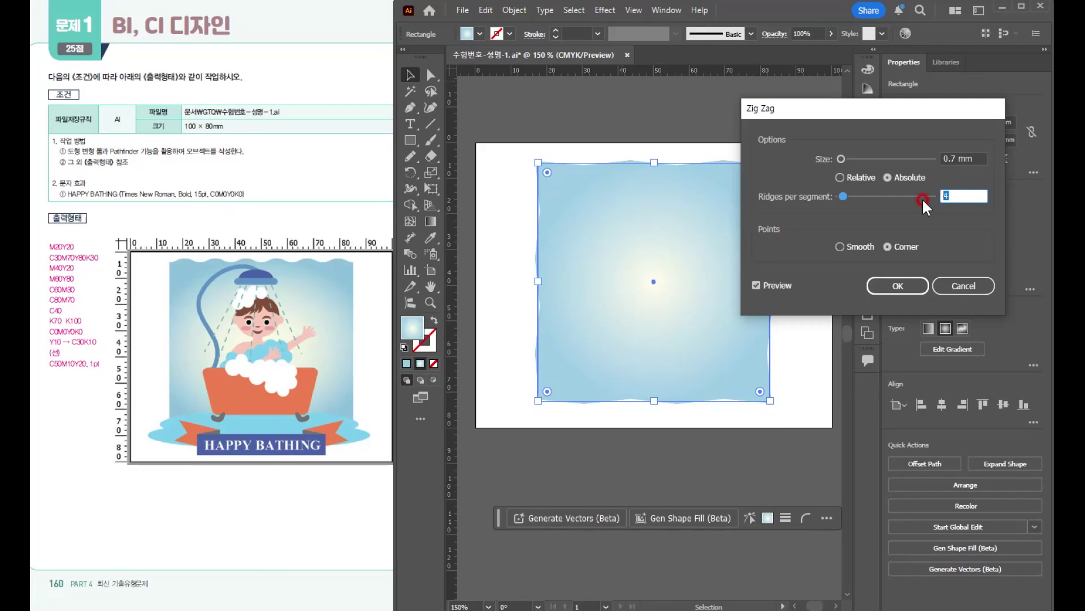
pyautogui.write('13')
pyautogui.click(855, 246)
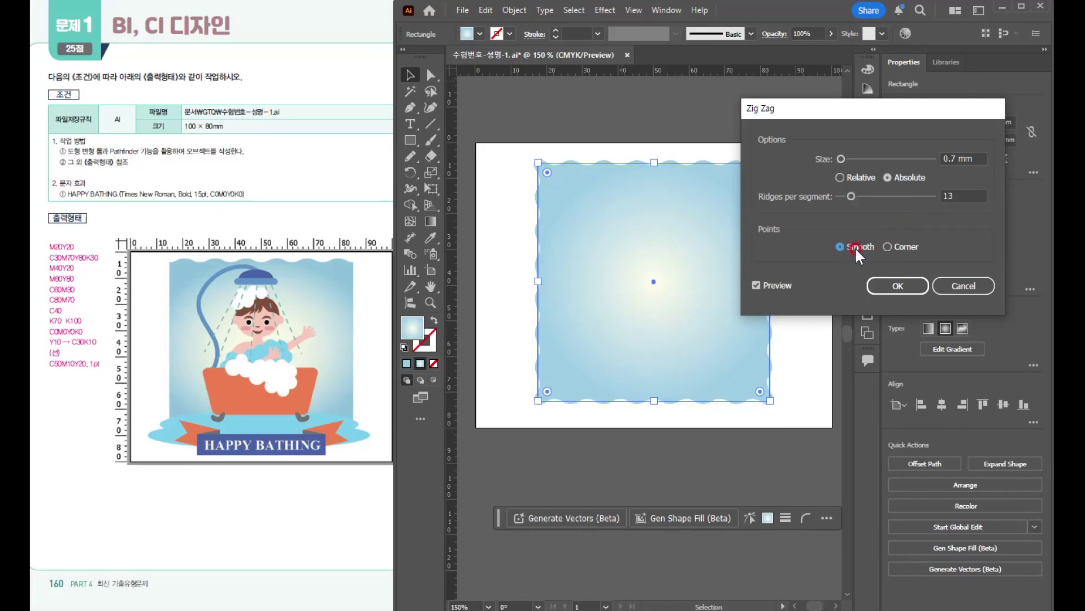
pyautogui.moveTo(807, 113); pyautogui.dragTo(838, 133)
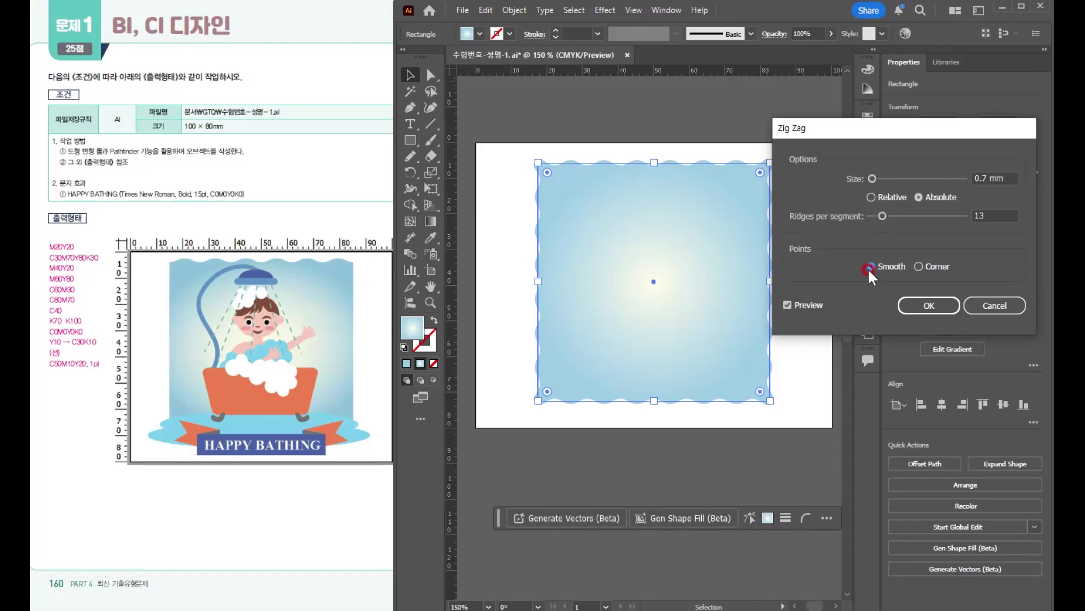
pyautogui.click(918, 304)
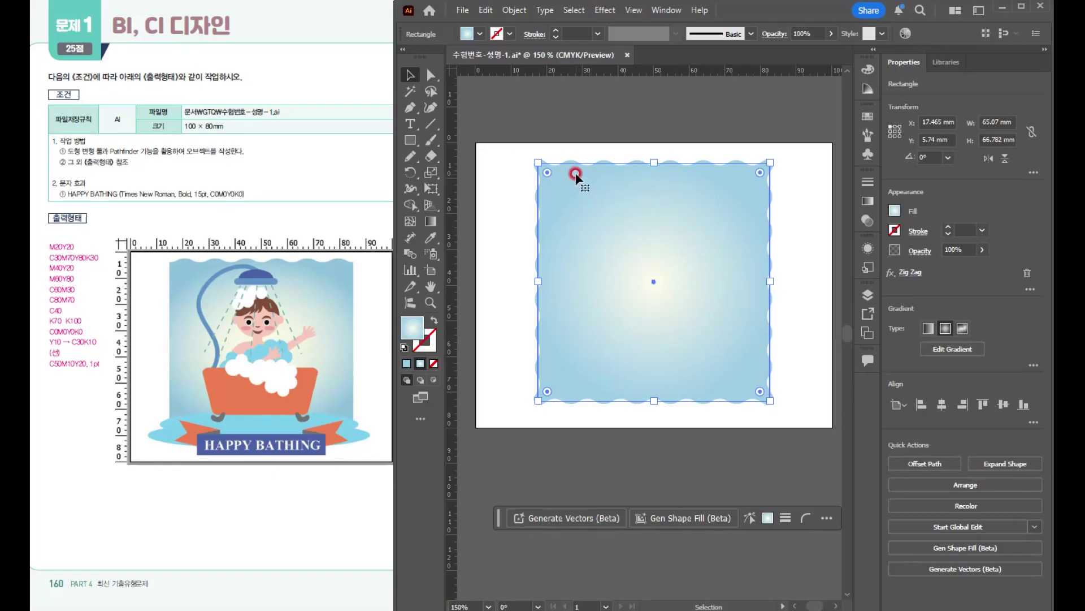
# - Expand the appearance of the wavy rectangle and check its path in outline view
pyautogui.click(519, 9)
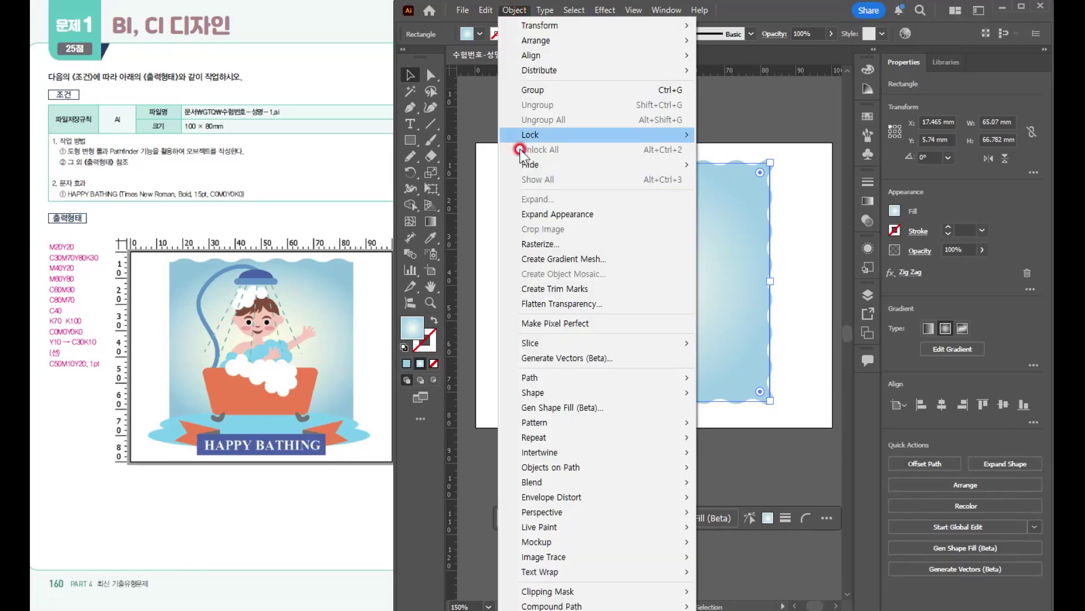
pyautogui.click(512, 11)
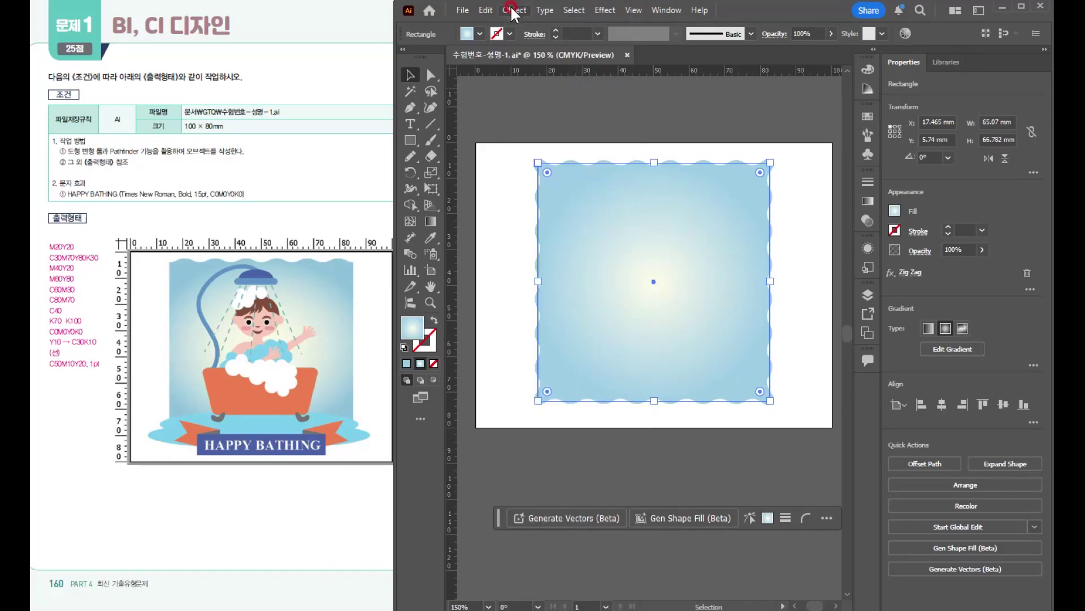
pyautogui.hotkey('ctrl', 'y')
pyautogui.hotkey('ctrl', 'y')
pyautogui.click(513, 10)
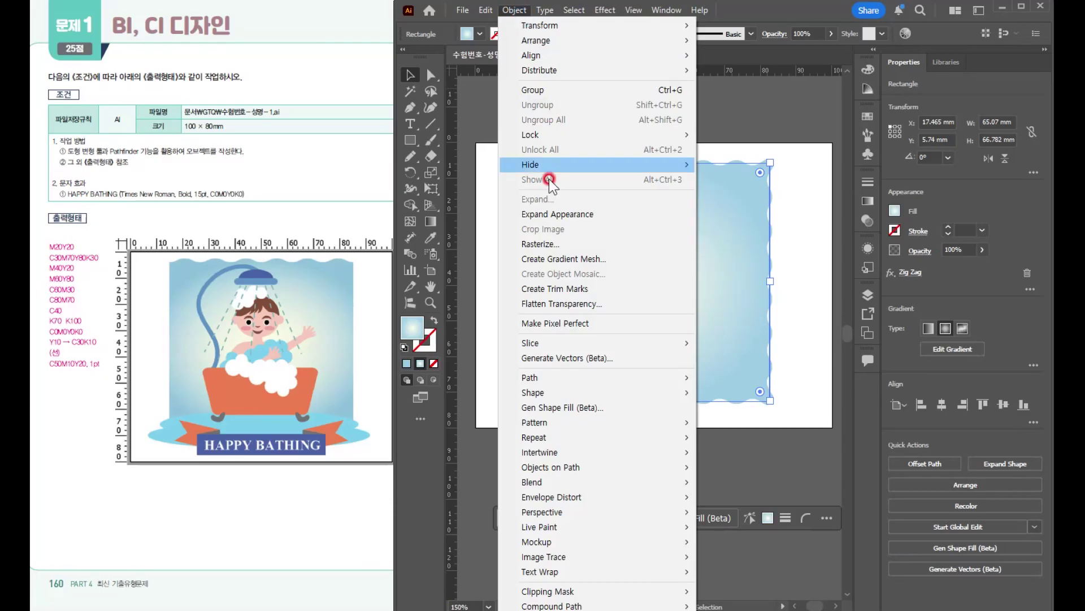
pyautogui.click(554, 215)
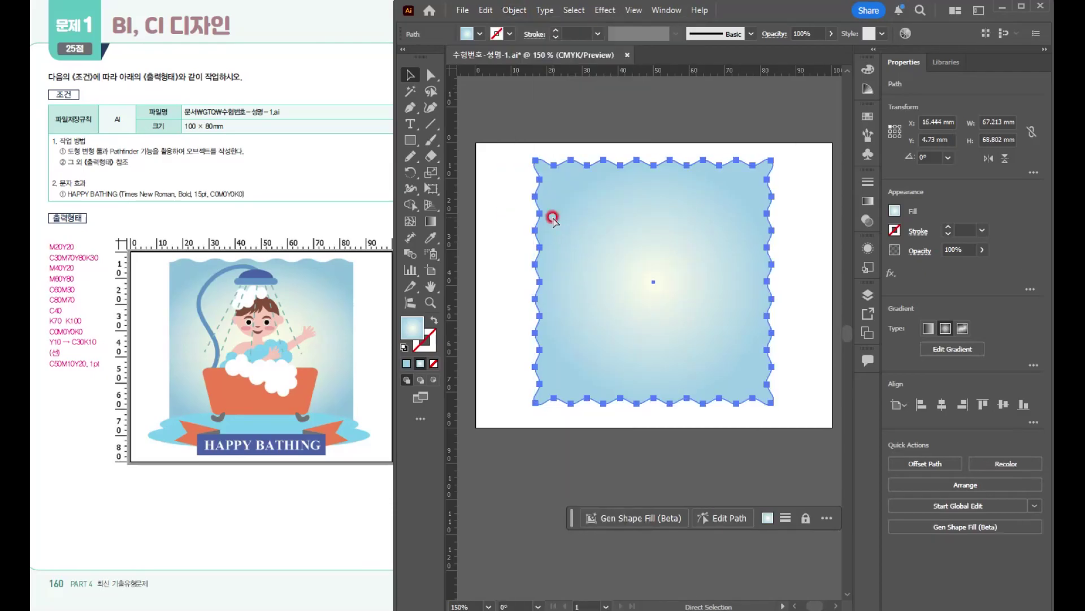
pyautogui.hotkey('ctrl', 'y')
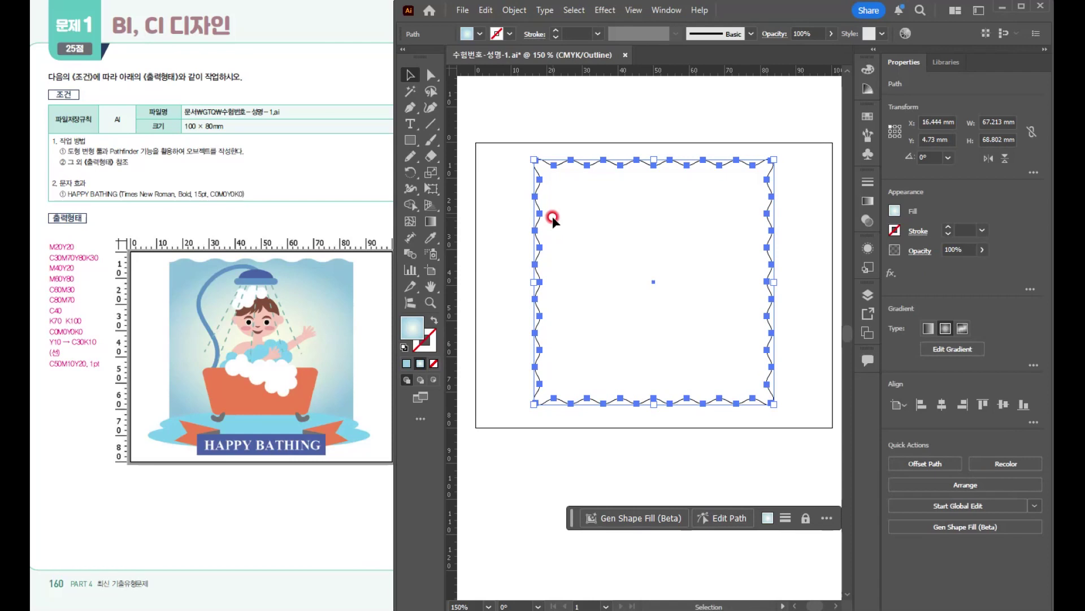
pyautogui.hotkey('ctrl', 'y')
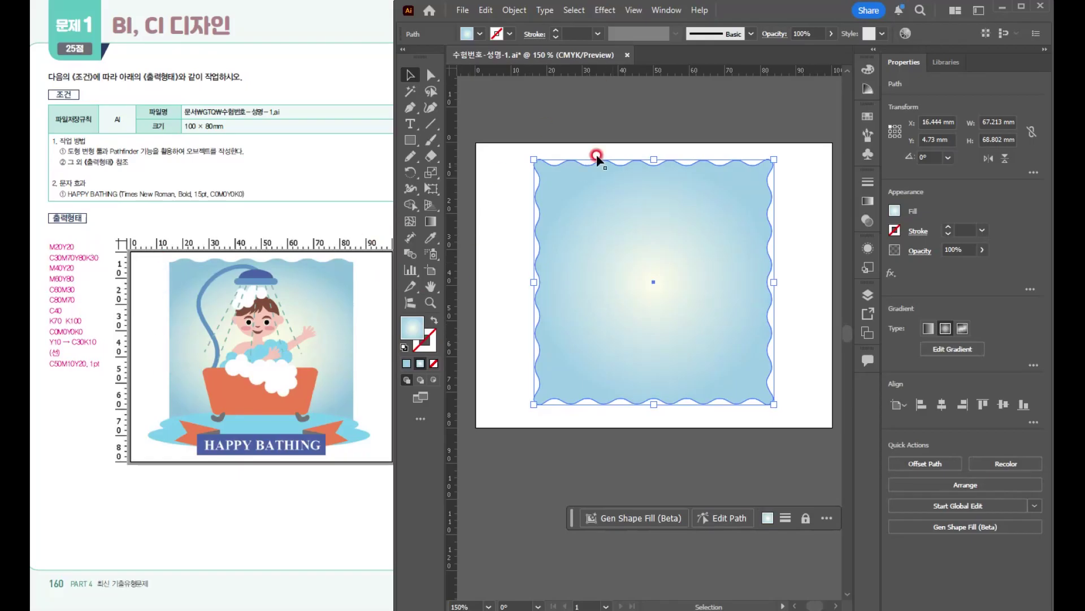
# - Draw a vertical line about 86 mm long with a 0.75 pt stroke near the wavy shape's left edge and duplicate it near the right edge
pyautogui.click(433, 123)
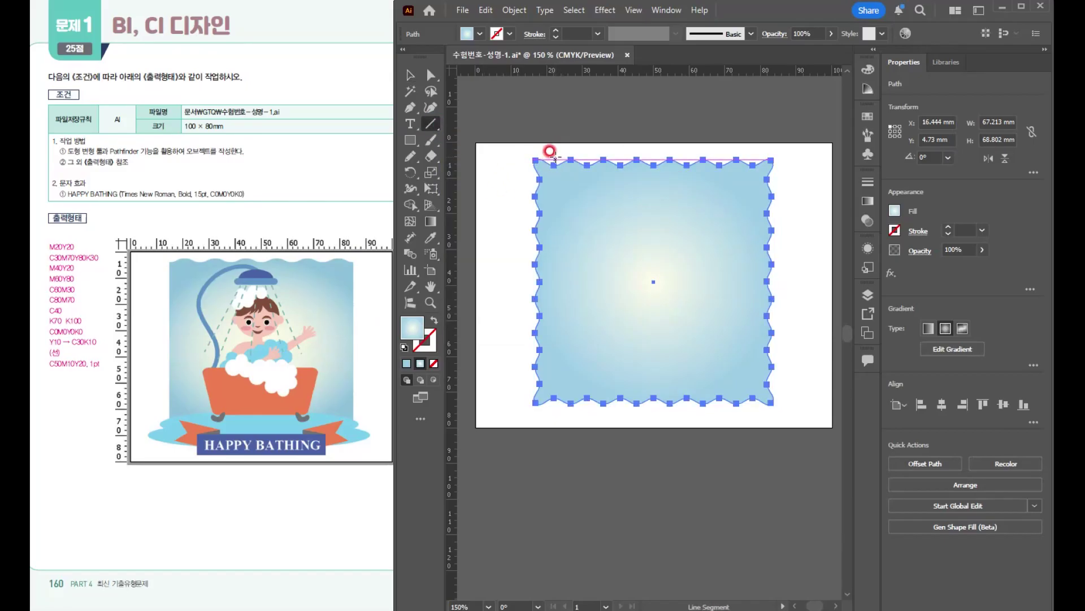
pyautogui.moveTo(554, 149); pyautogui.dragTo(554, 457)
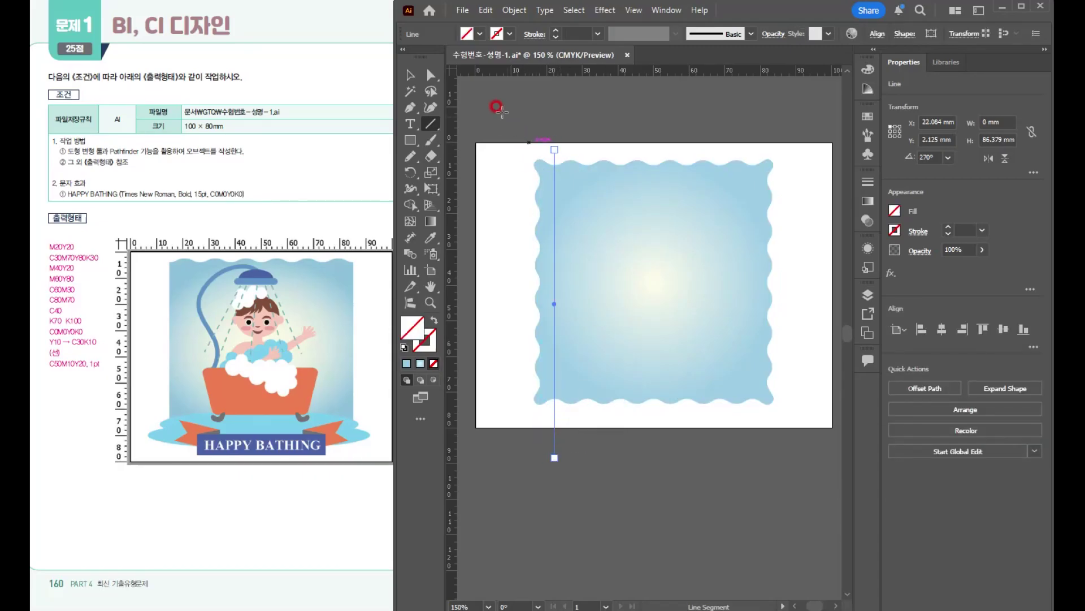
pyautogui.click(411, 75)
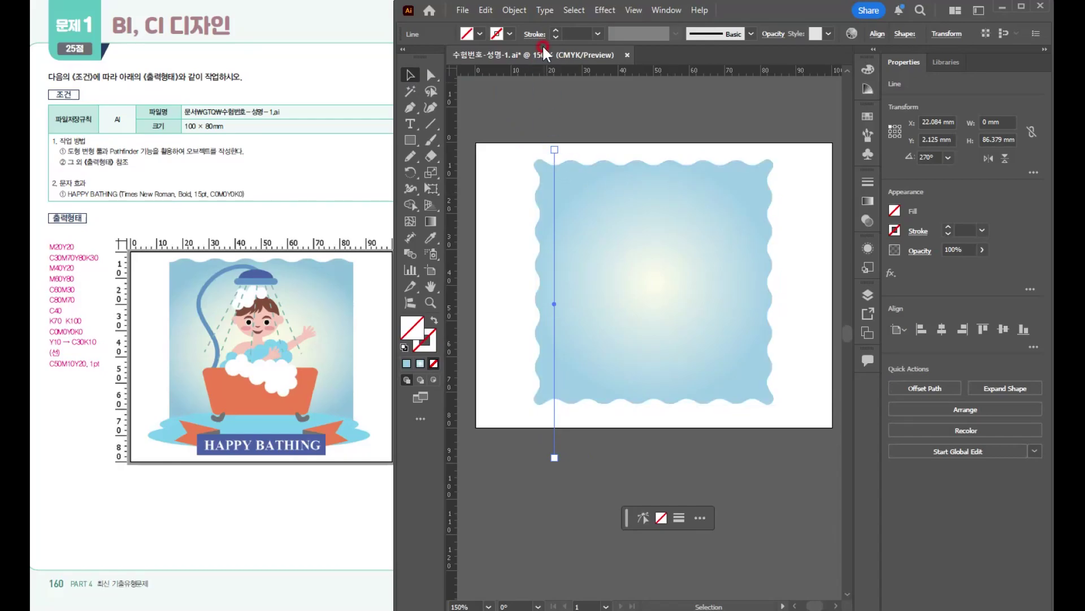
pyautogui.click(555, 29)
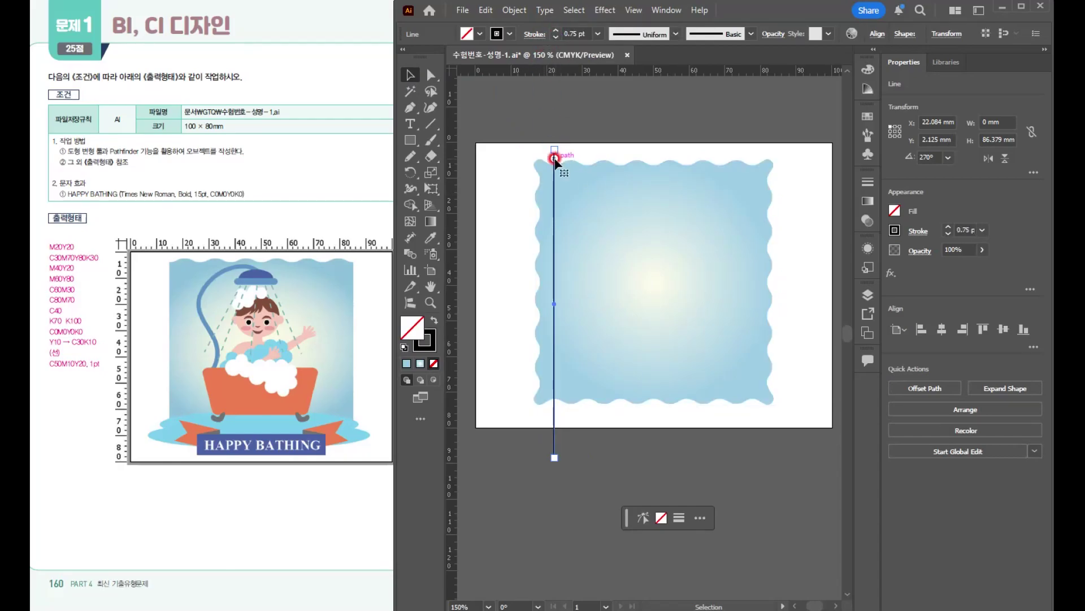
pyautogui.moveTo(555, 158); pyautogui.dragTo(754, 166)
# - Split the wavy background along both vertical lines with Pathfinder Divide
pyautogui.moveTo(515, 153); pyautogui.dragTo(830, 369)
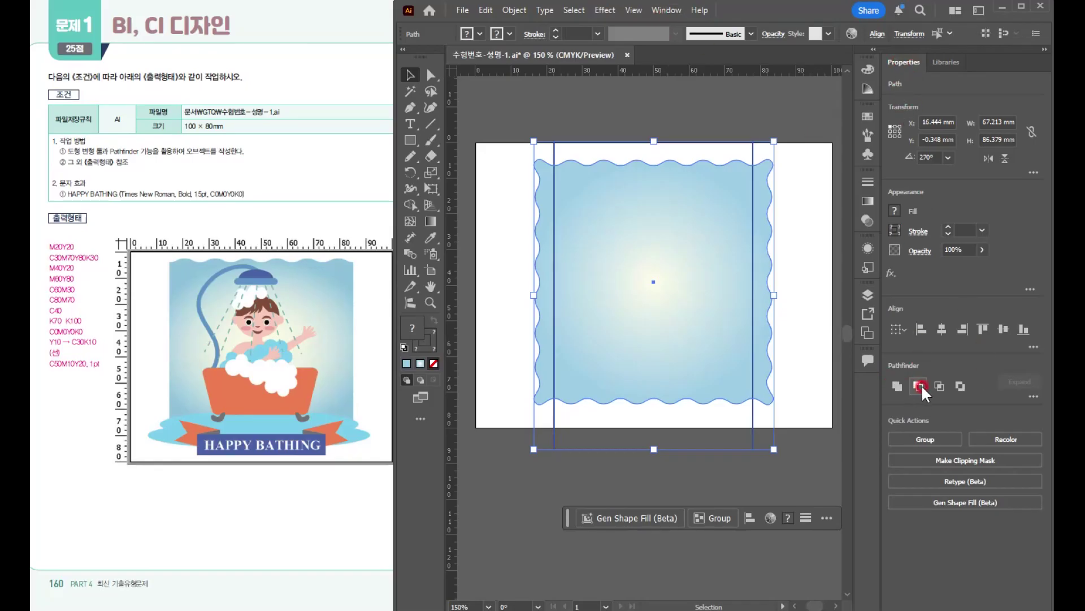
pyautogui.click(1034, 395)
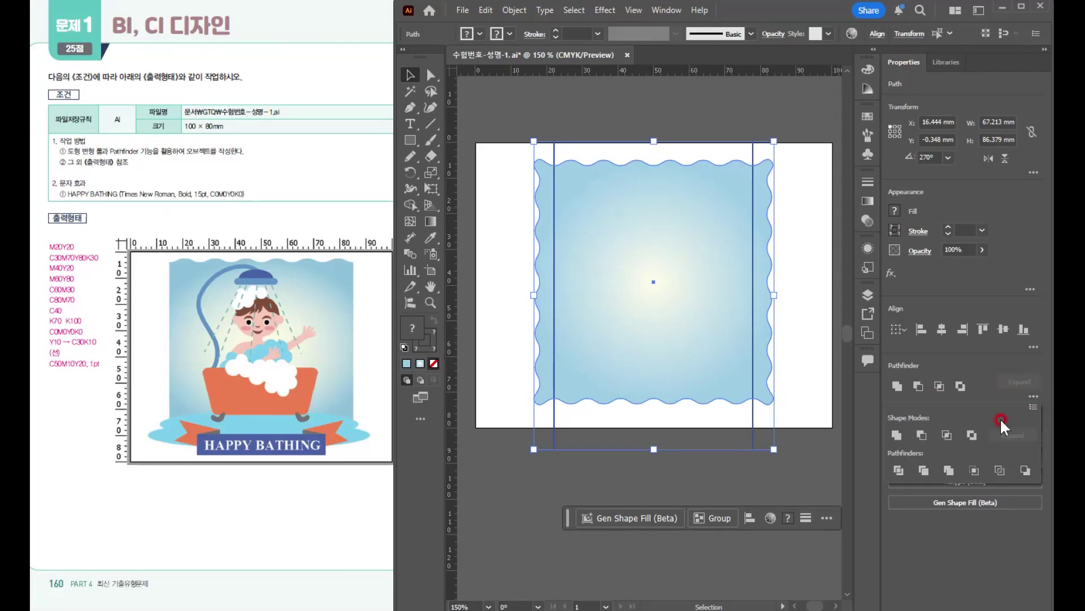
pyautogui.click(898, 470)
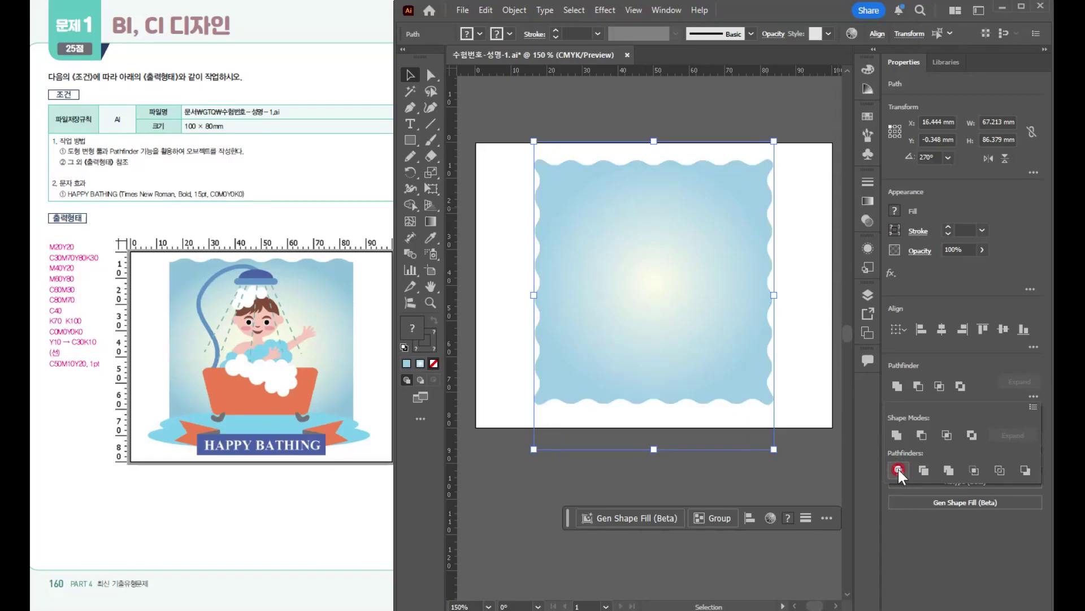
pyautogui.click(599, 112)
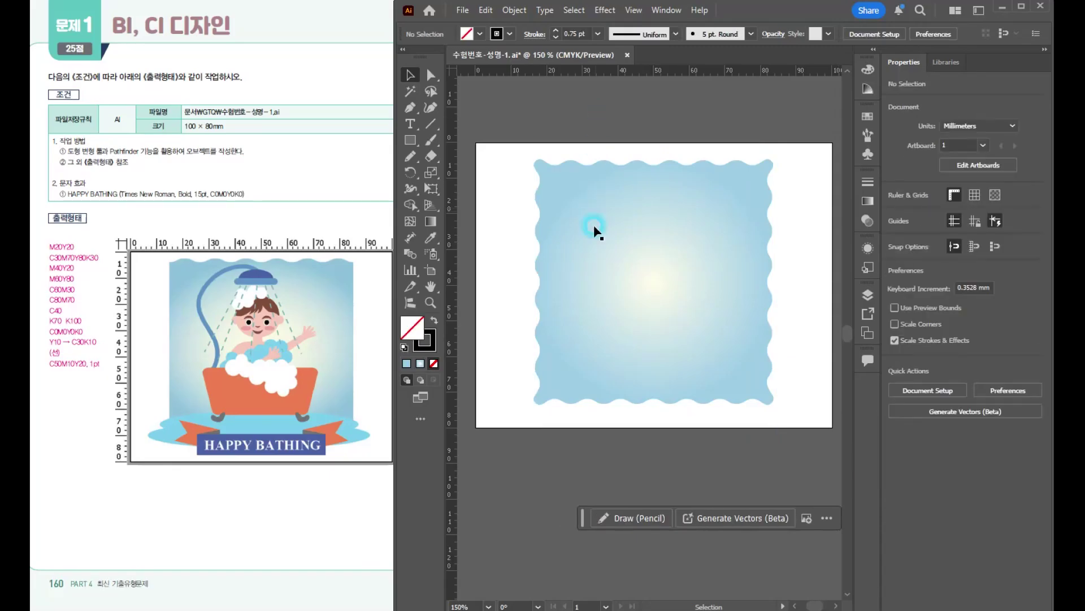
# - Ungroup the divided wavy background into separate pieces
pyautogui.click(556, 250)
pyautogui.click(592, 144)
pyautogui.click(591, 230)
pyautogui.rightClick(592, 231)
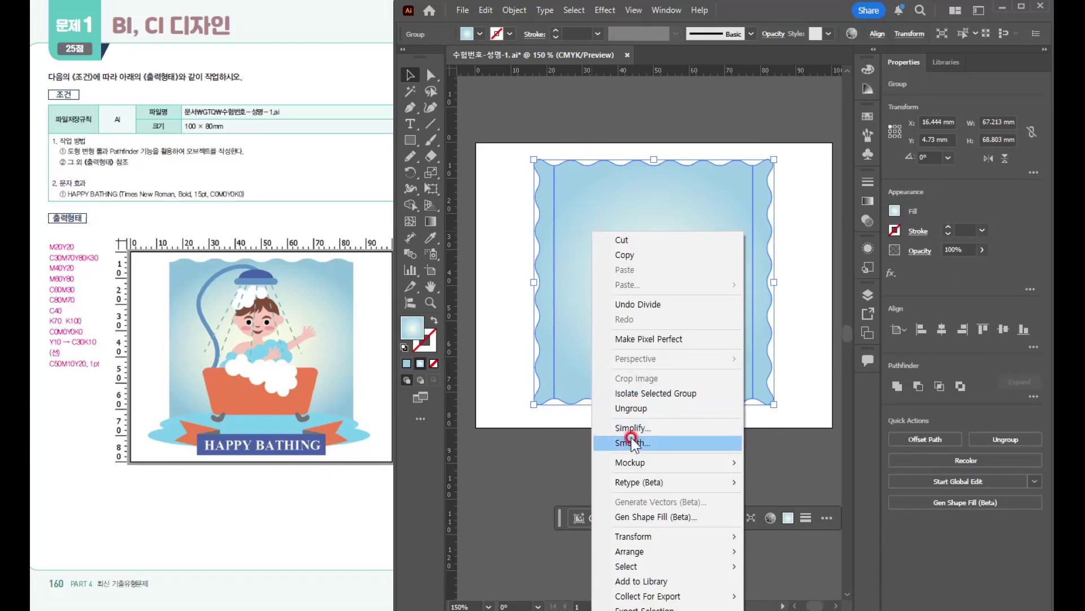
pyautogui.click(599, 157)
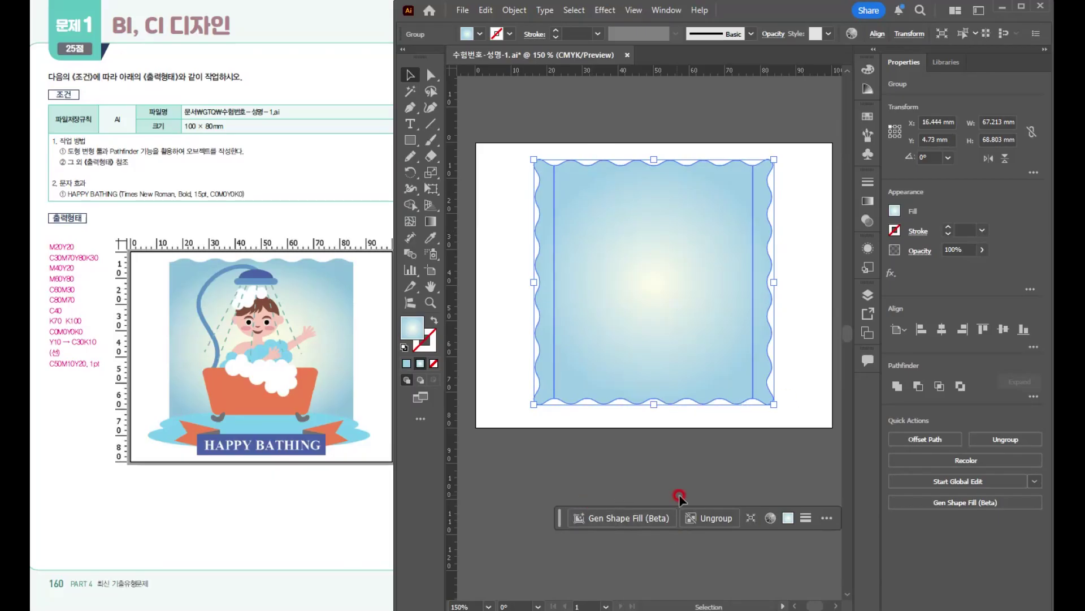
pyautogui.click(716, 512)
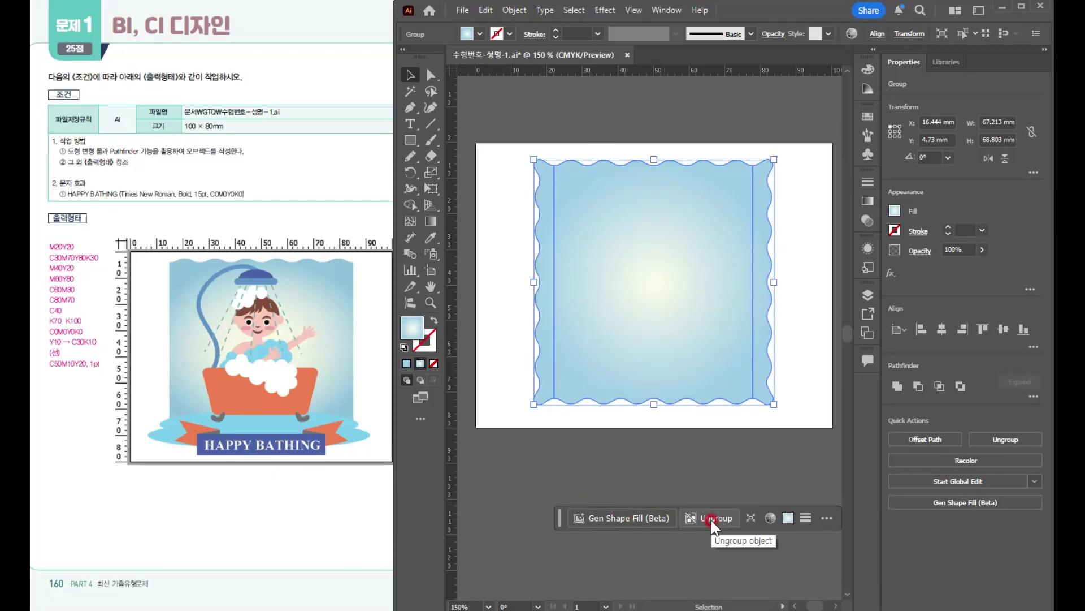
pyautogui.click(597, 246)
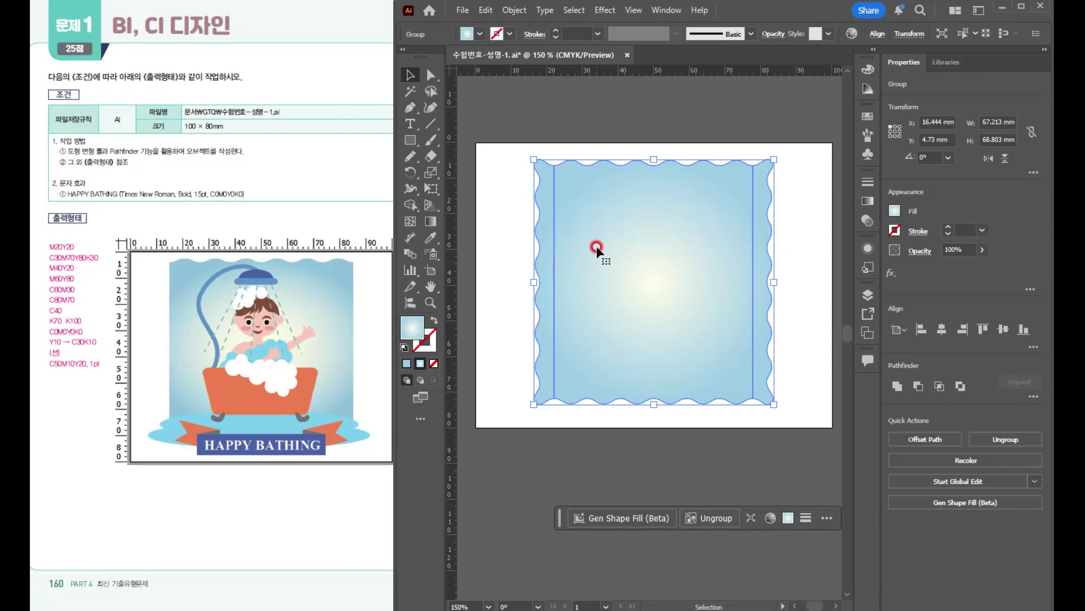
pyautogui.rightClick(604, 200)
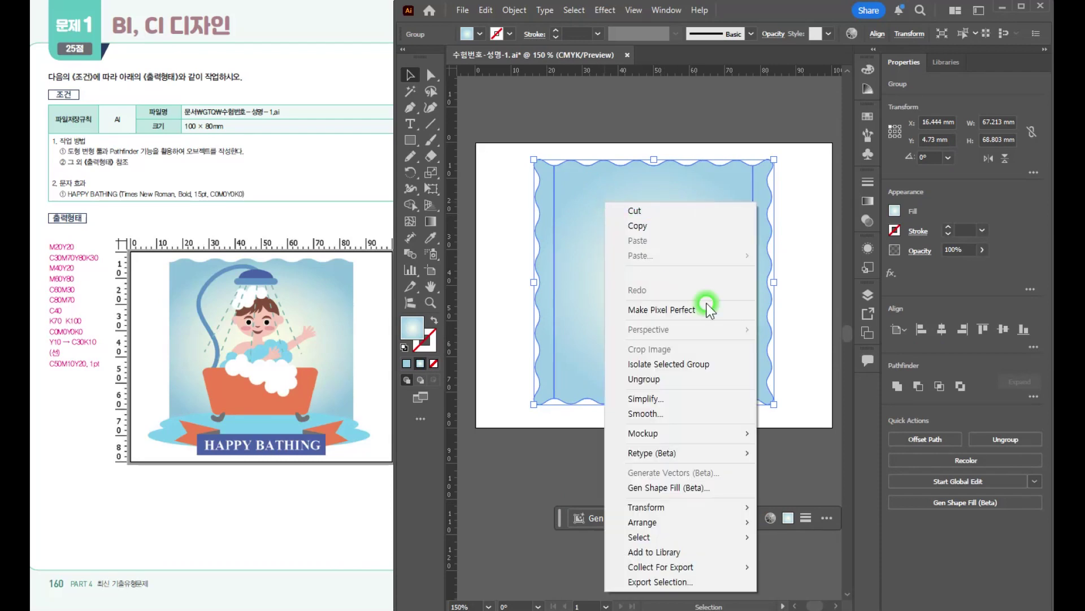
pyautogui.click(650, 378)
pyautogui.click(582, 453)
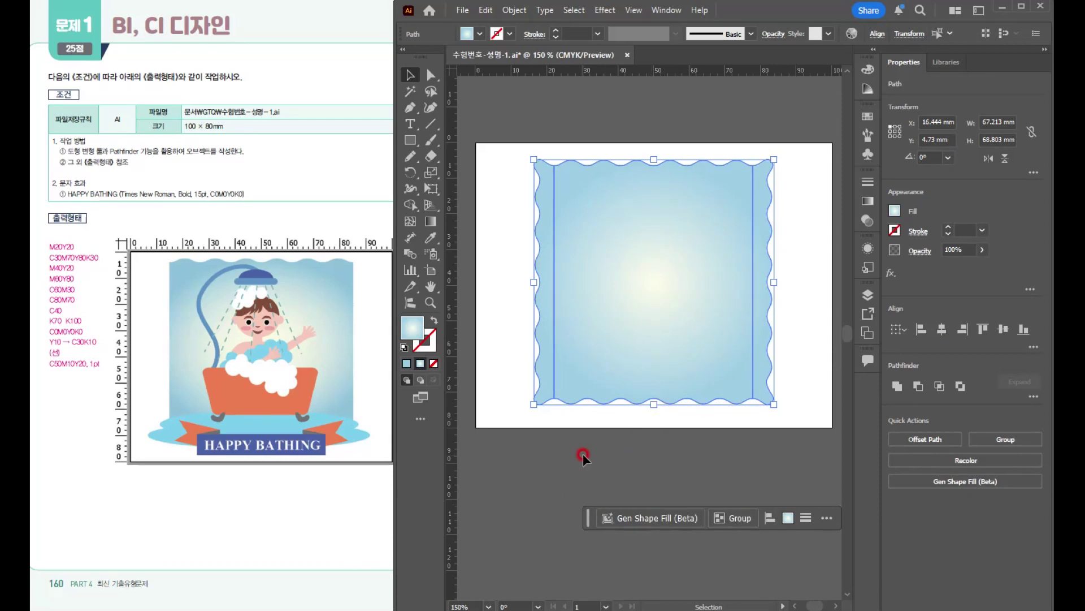
# - Delete the narrow strips outside both vertical cuts, keeping the central wavy piece
pyautogui.click(554, 339)
pyautogui.moveTo(544, 336); pyautogui.dragTo(762, 288)
pyautogui.press('Delete')
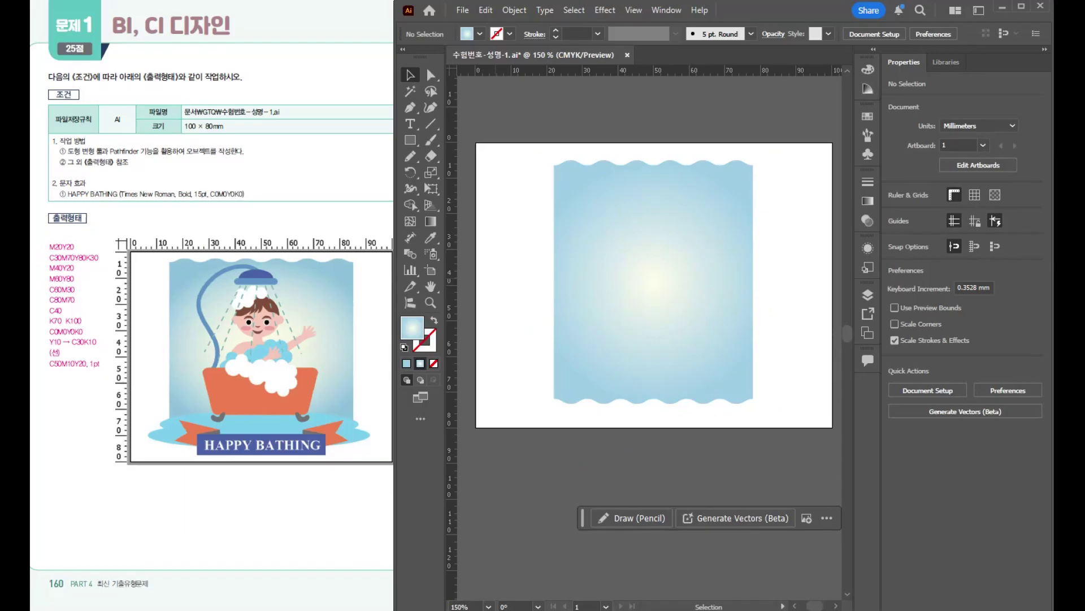
# - Enlarge the wavy background from its centre to about 69.5 × 69.8 mm
pyautogui.click(671, 345)
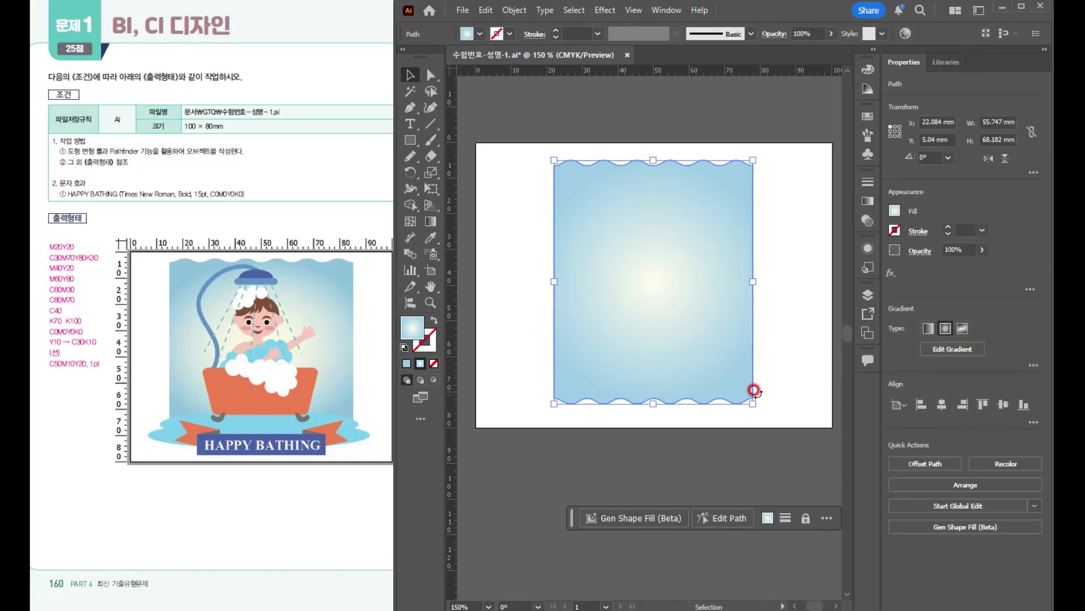
pyautogui.moveTo(753, 403); pyautogui.dragTo(790, 409)
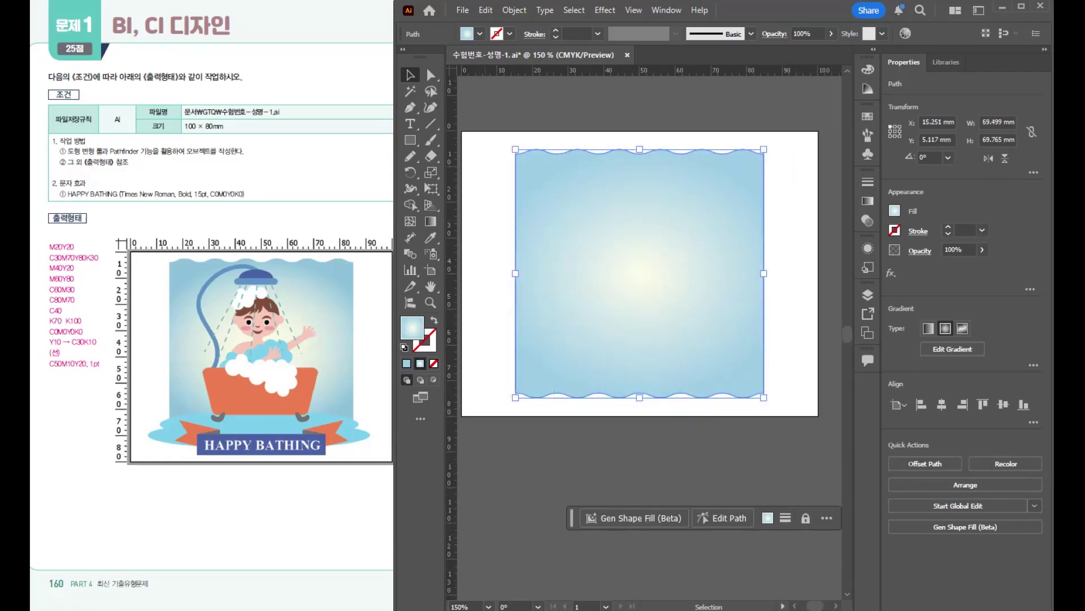
pyautogui.scroll(2, 603, 261)
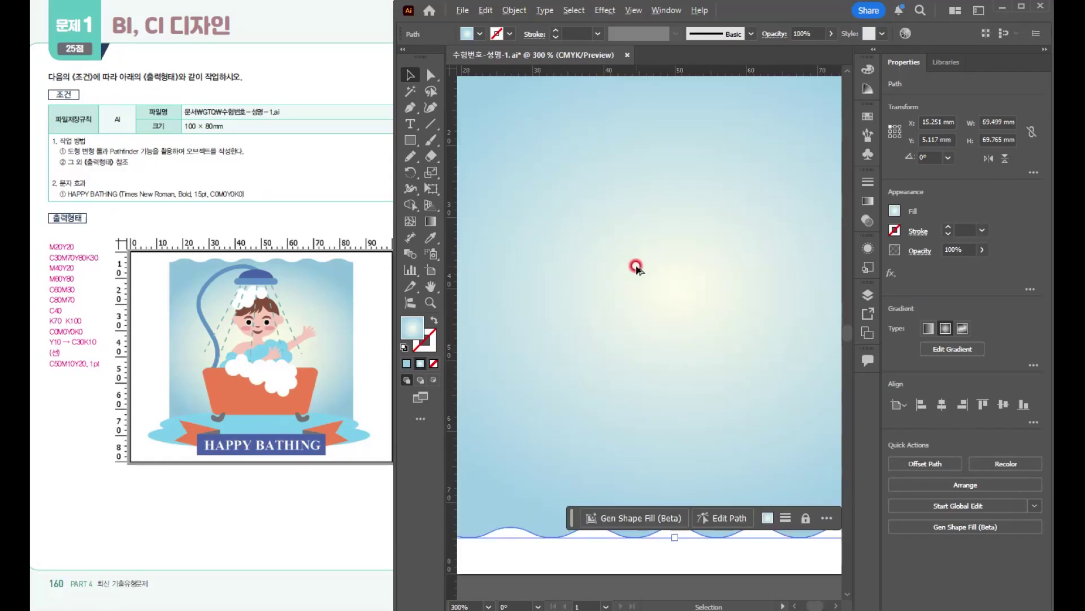
pyautogui.scroll(-1, 635, 266)
pyautogui.moveTo(627, 260); pyautogui.dragTo(612, 250)
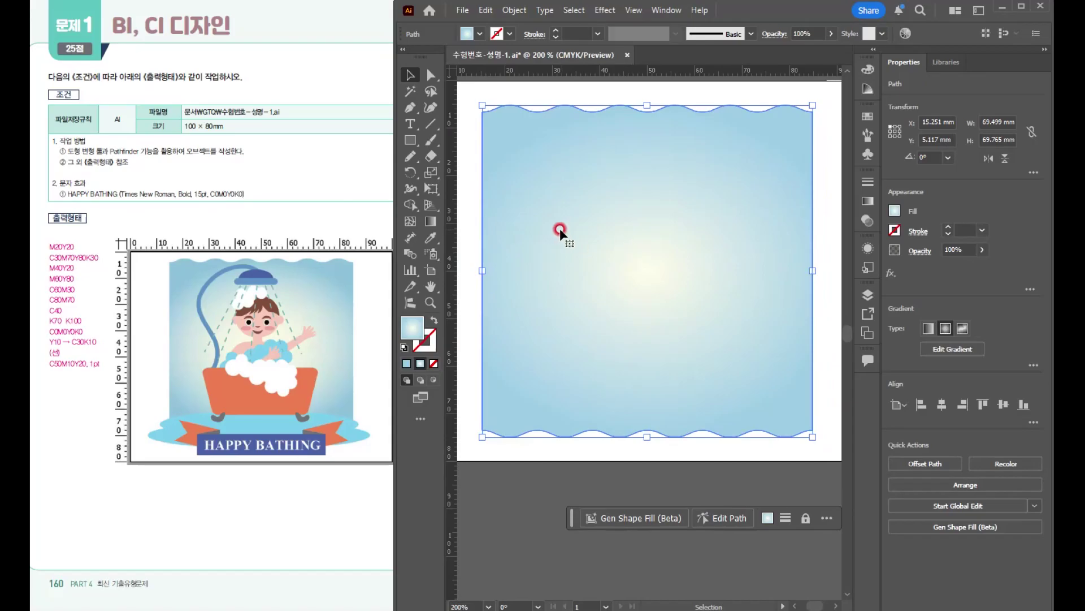
# - Draw a head ellipse about 24.7 × 17.1 mm in the upper middle of the background and fill it with the light pink M20Y20 swatch
pyautogui.click(410, 141)
pyautogui.moveTo(412, 139); pyautogui.dragTo(461, 174)
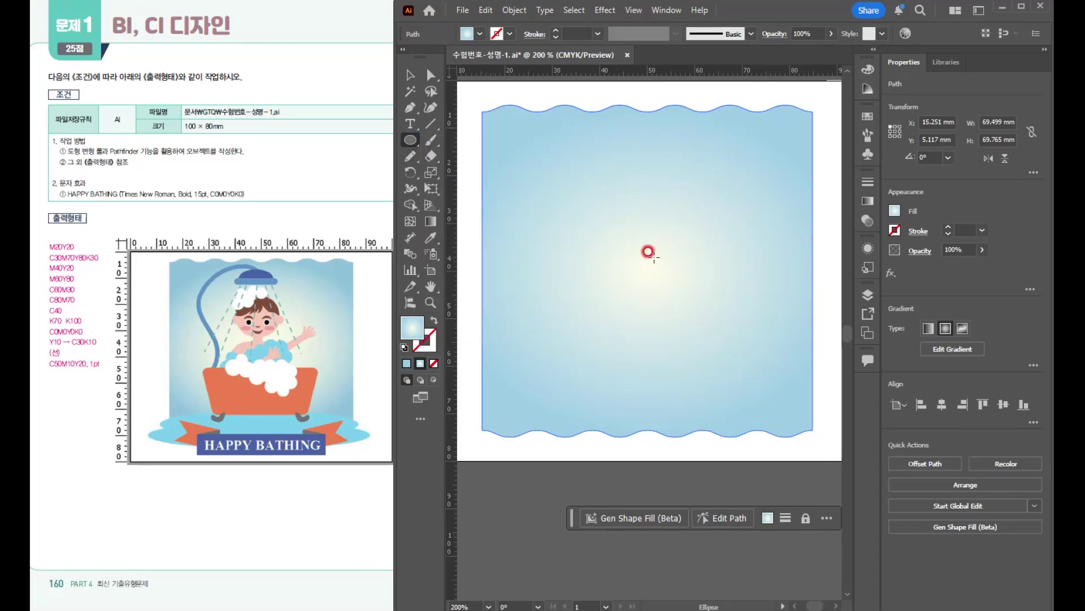
pyautogui.moveTo(595, 189); pyautogui.dragTo(712, 270)
pyautogui.click(869, 116)
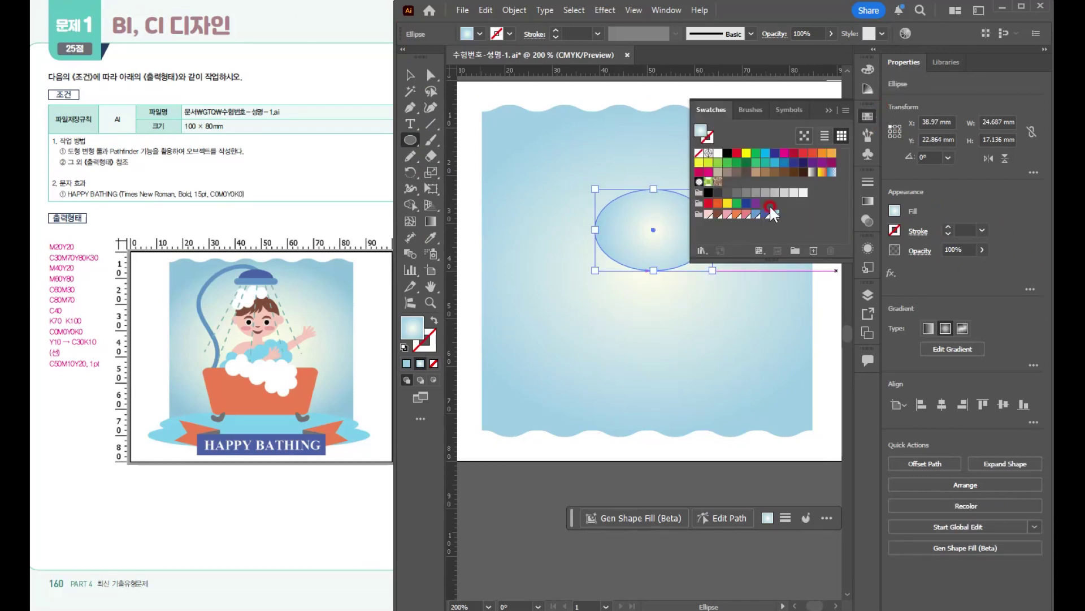
pyautogui.click(708, 214)
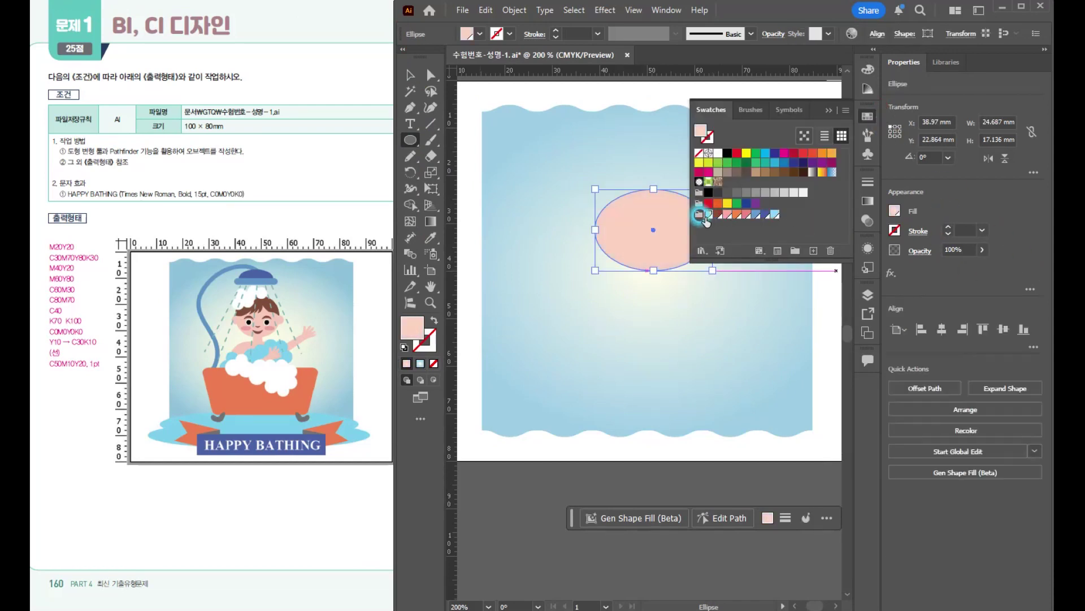
pyautogui.click(829, 111)
# - Draw a small pink neck rectangle centred below the head and narrow the head ellipse slightly on both sides
pyautogui.scroll(2, 644, 230)
pyautogui.moveTo(652, 227); pyautogui.dragTo(630, 207)
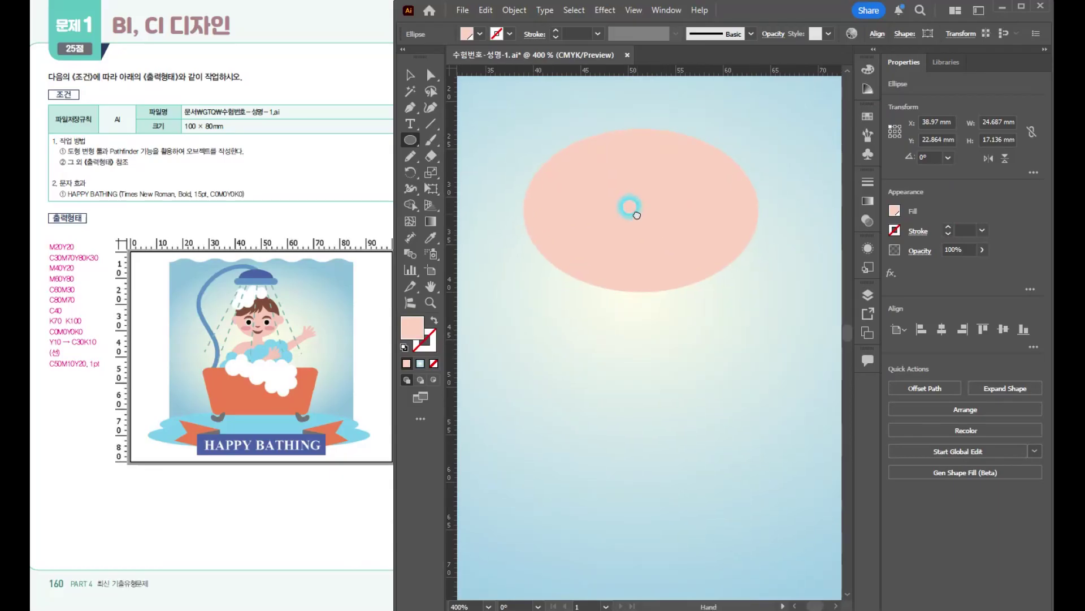
pyautogui.moveTo(412, 136); pyautogui.dragTo(509, 140)
pyautogui.moveTo(641, 309)
pyautogui.mouseDown()
pyautogui.moveTo(665, 339)
pyautogui.moveTo(649, 303)
pyautogui.mouseUp()
pyautogui.press('v')
pyautogui.click(700, 223)
pyautogui.moveTo(759, 210); pyautogui.dragTo(752, 210)
# - Draw an ear circle about 4.2 mm across, overlapping the head's left edge
pyautogui.moveTo(410, 140); pyautogui.dragTo(445, 168)
pyautogui.moveTo(531, 210); pyautogui.dragTo(555, 233)
pyautogui.press('v')
pyautogui.keyDown('shift'); pyautogui.click(630, 246); pyautogui.keyUp('shift')
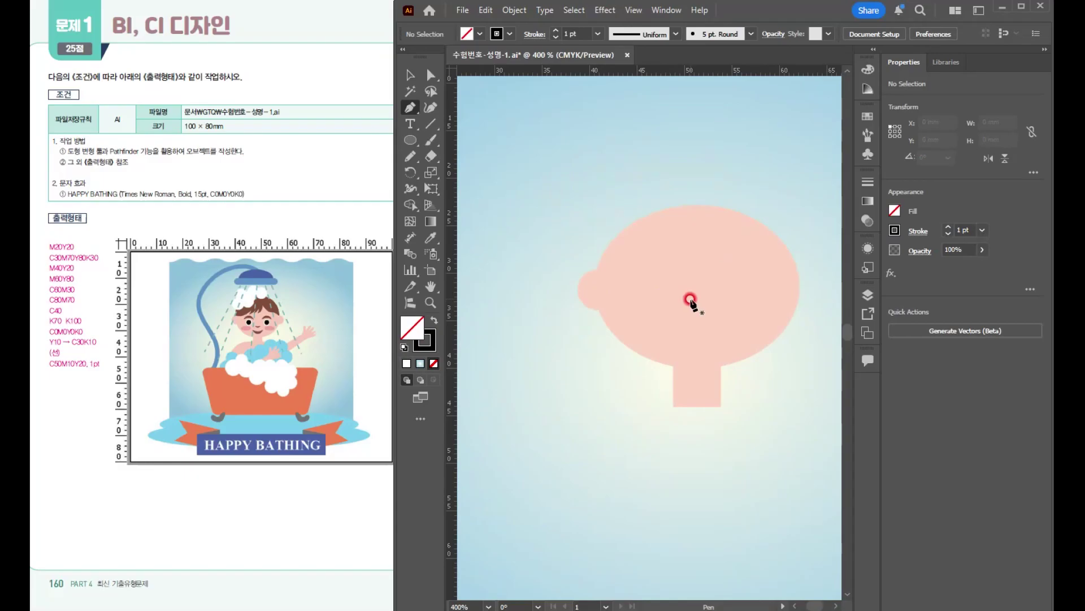
pyautogui.press('space')
pyautogui.moveTo(639, 278); pyautogui.dragTo(584, 262)
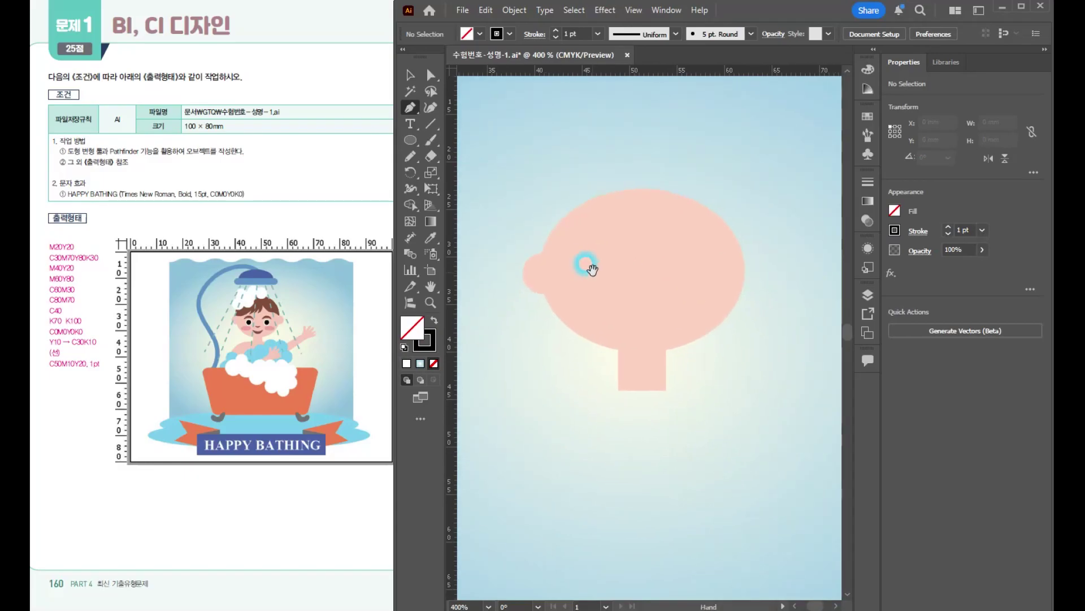
# - Start the hair outline with the Pen tool, no fill and a 1 pt black stroke, curving from above the ear to the first fringe tip
pyautogui.click(413, 109)
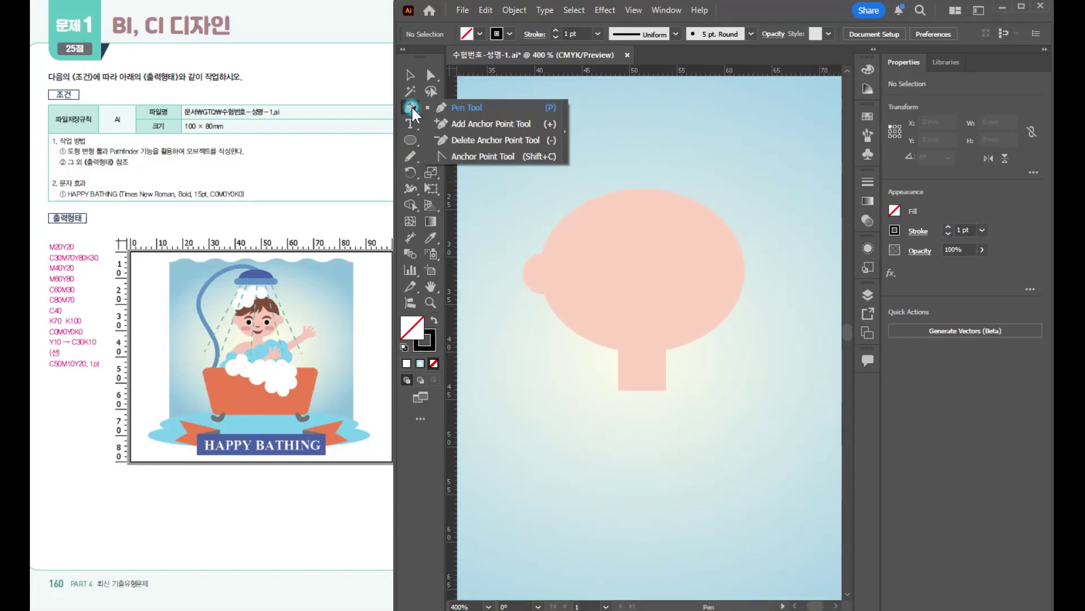
pyautogui.click(412, 104)
pyautogui.click(432, 348)
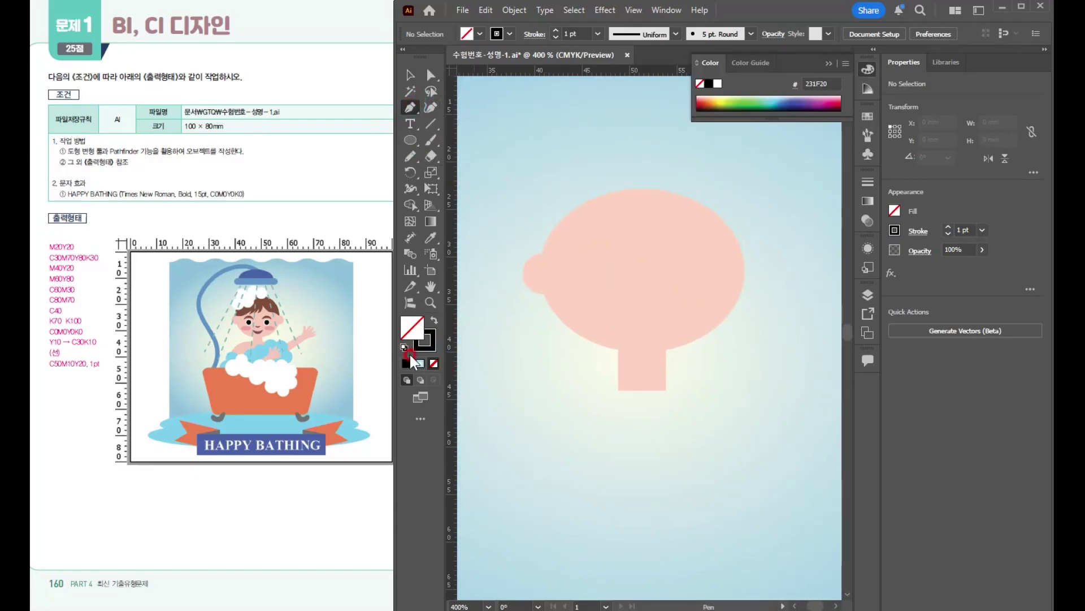
pyautogui.click(414, 341)
pyautogui.click(425, 341)
pyautogui.click(829, 63)
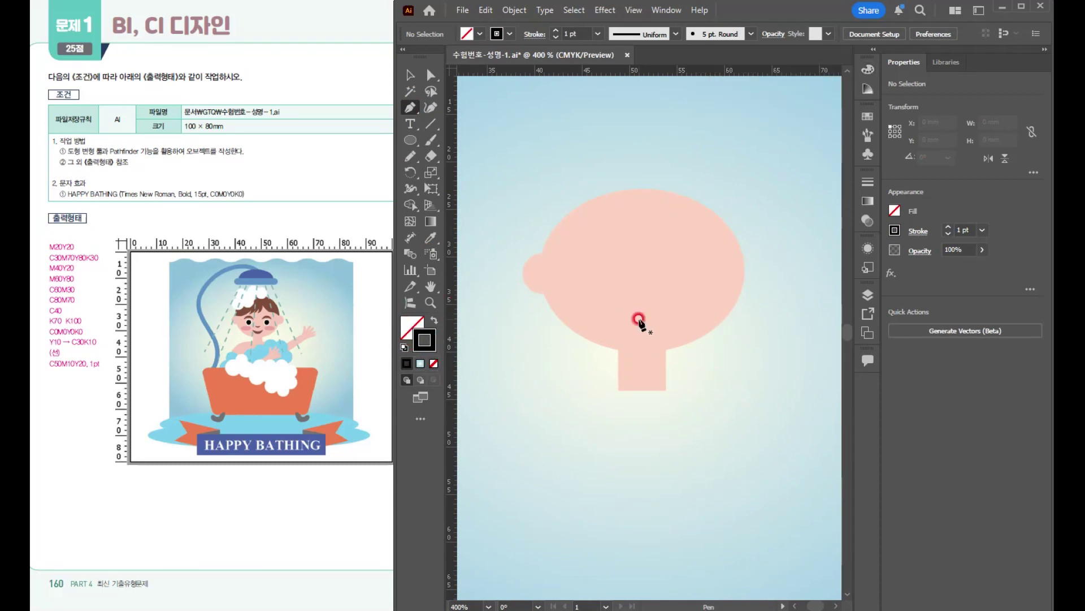
pyautogui.click(540, 248)
pyautogui.moveTo(615, 229); pyautogui.dragTo(634, 210)
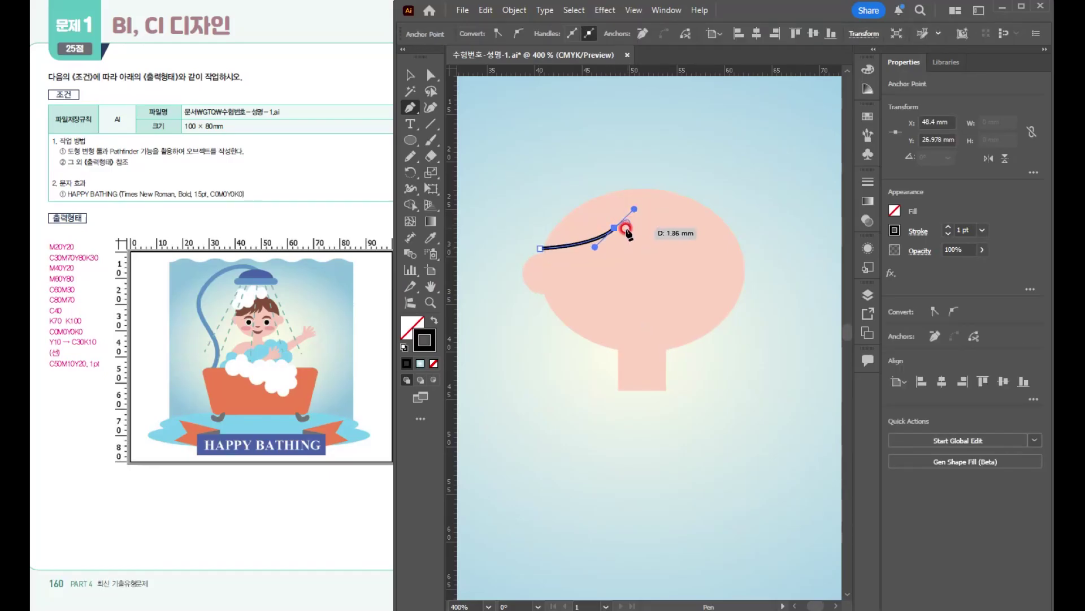
pyautogui.hotkey('ctrl', 'z')
pyautogui.moveTo(598, 225); pyautogui.dragTo(606, 227)
pyautogui.click(604, 231)
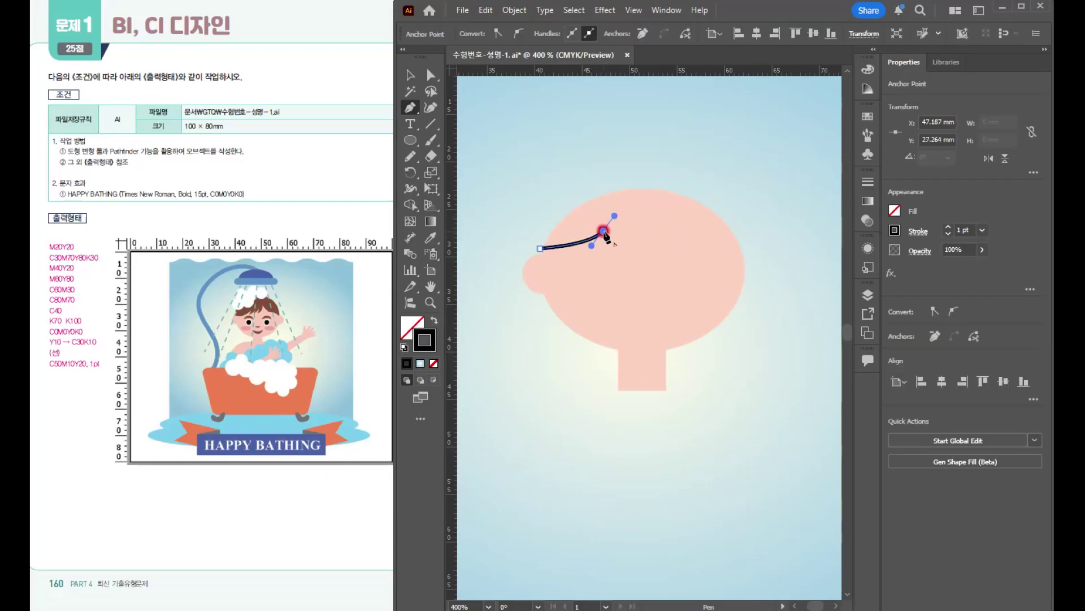
# - Continue the hair outline with curved, pointed fringe strands across the forehead
pyautogui.click(600, 247)
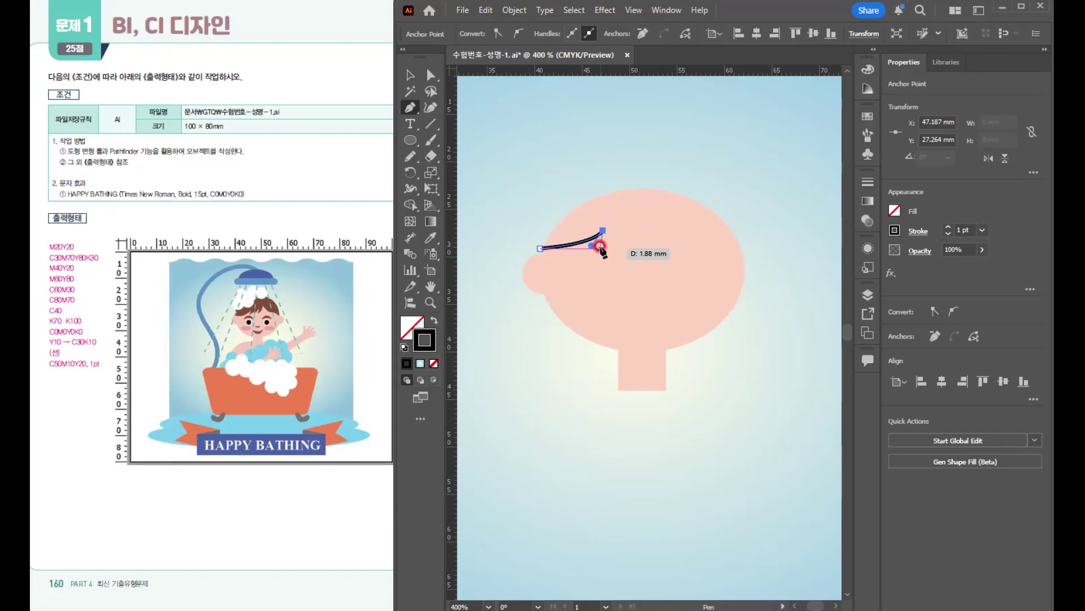
pyautogui.moveTo(600, 249); pyautogui.dragTo(589, 254)
pyautogui.click(601, 249)
pyautogui.moveTo(629, 224); pyautogui.dragTo(634, 207)
pyautogui.click(628, 224)
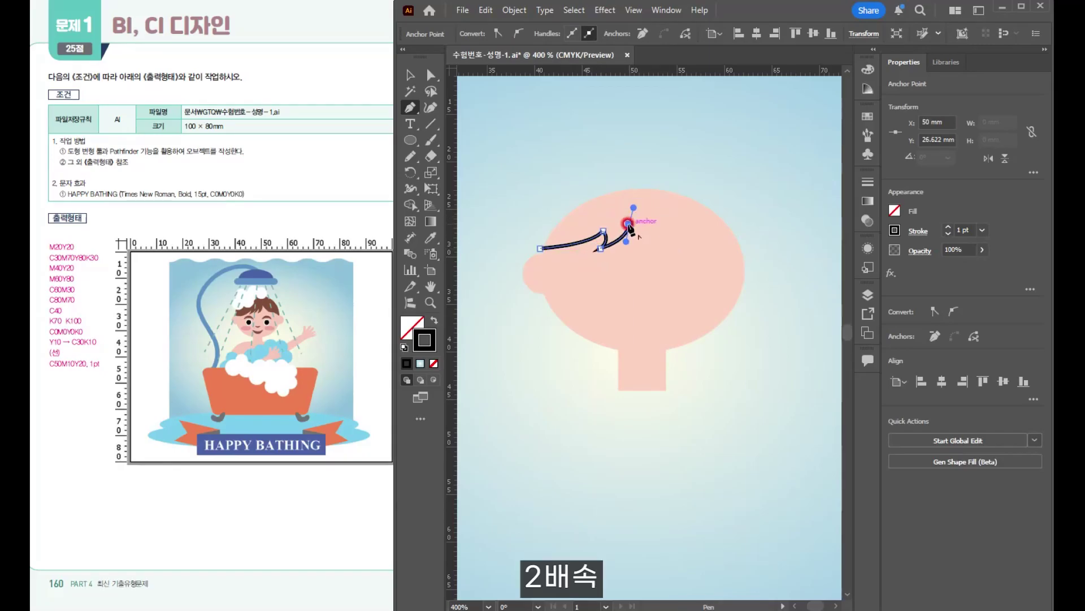
pyautogui.moveTo(629, 249); pyautogui.dragTo(647, 207)
pyautogui.click(629, 249)
pyautogui.click(648, 225)
pyautogui.moveTo(650, 245); pyautogui.dragTo(647, 254)
pyautogui.click(650, 245)
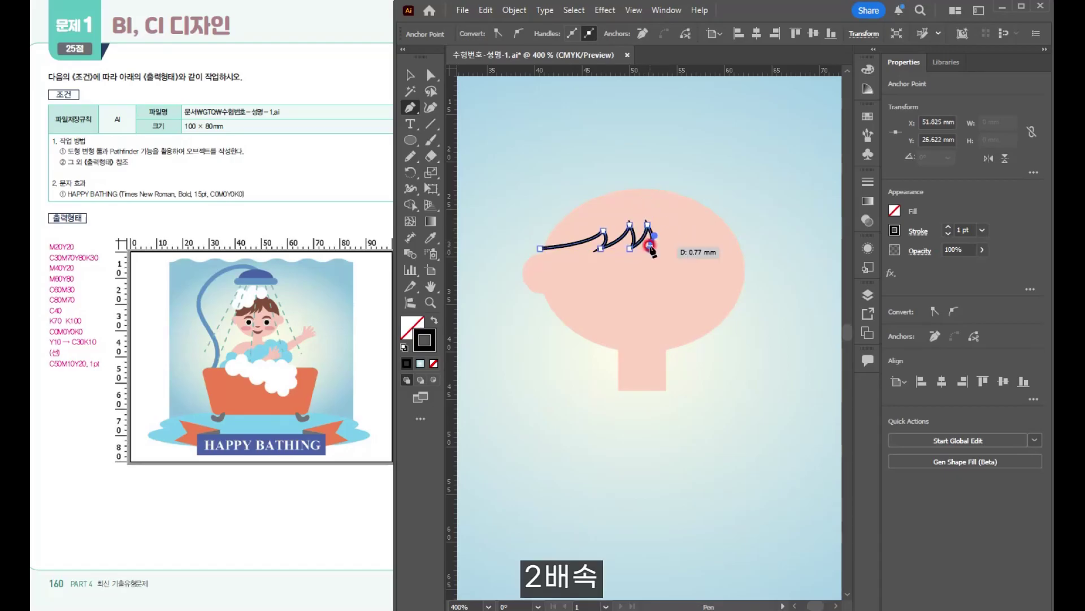
pyautogui.moveTo(663, 215); pyautogui.dragTo(660, 202)
pyautogui.click(662, 215)
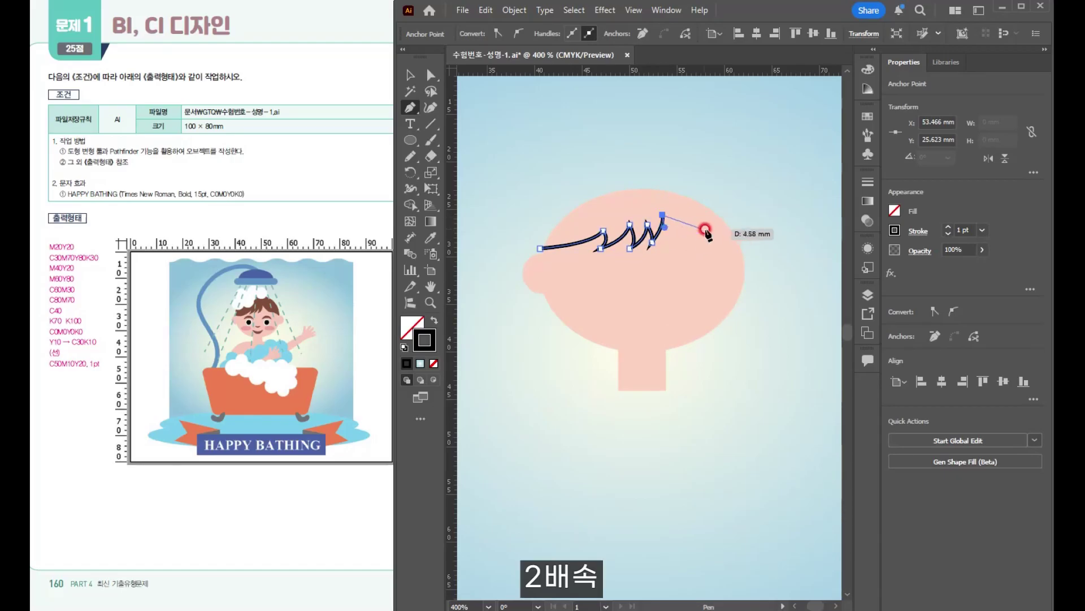
# - Extend the hairline to the head's right edge and close the outline with a curve over the top of the head
pyautogui.moveTo(705, 233); pyautogui.dragTo(718, 232)
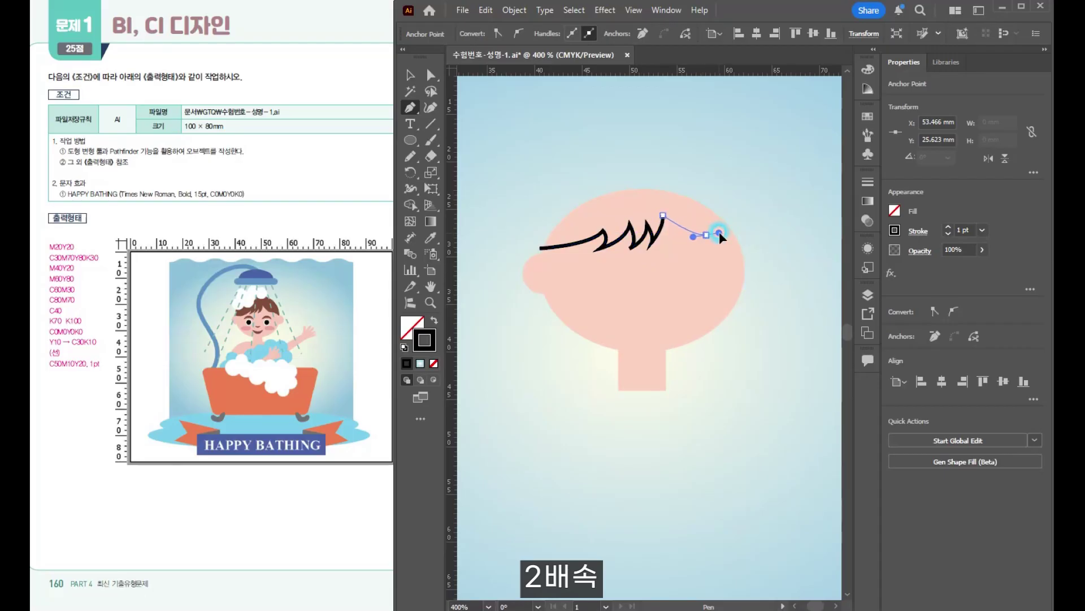
pyautogui.click(746, 255)
pyautogui.moveTo(642, 178); pyautogui.dragTo(553, 186)
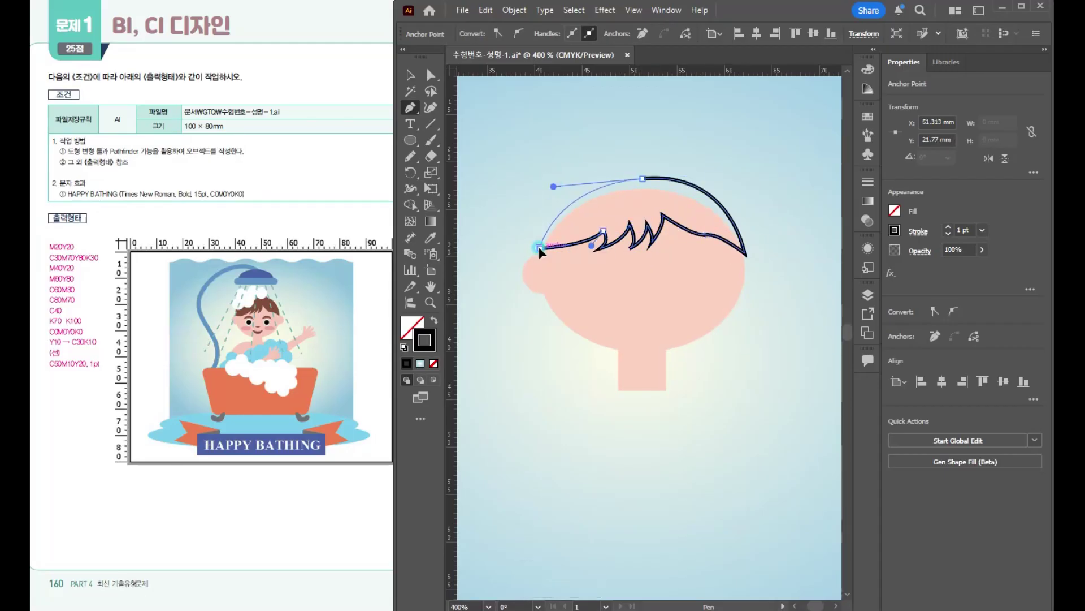
pyautogui.click(540, 247)
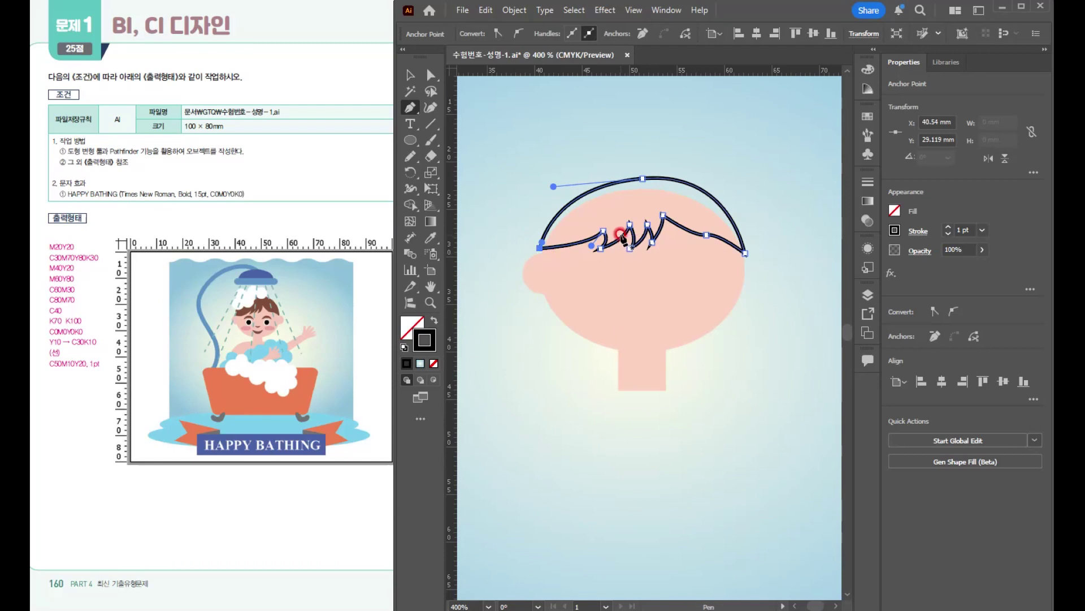
# - Lower the hair outline's top anchor slightly and adjust its right handle so the curve follows the head
pyautogui.click(431, 76)
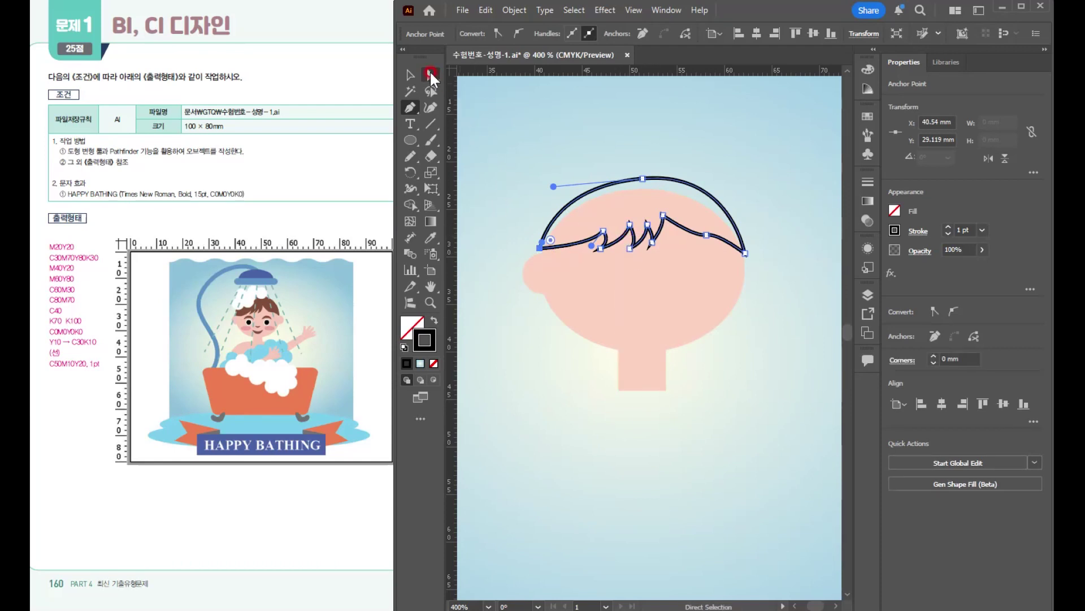
pyautogui.click(642, 116)
pyautogui.moveTo(642, 180); pyautogui.dragTo(636, 184)
pyautogui.moveTo(726, 174); pyautogui.dragTo(723, 180)
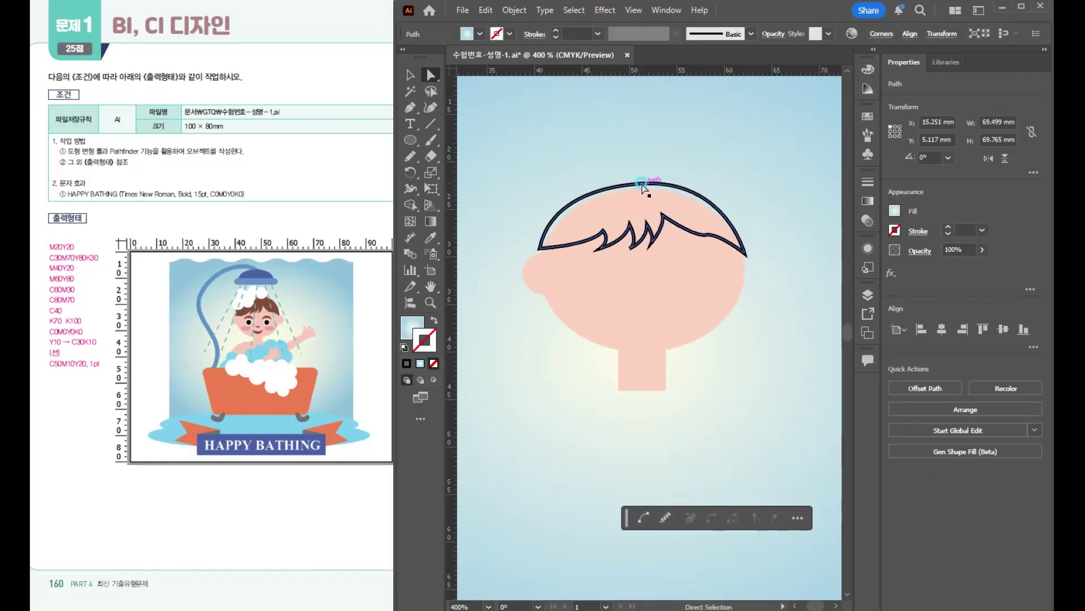
pyautogui.click(638, 183)
pyautogui.moveTo(724, 175)
pyautogui.mouseDown()
pyautogui.moveTo(722, 185)
pyautogui.moveTo(734, 179)
pyautogui.mouseUp()
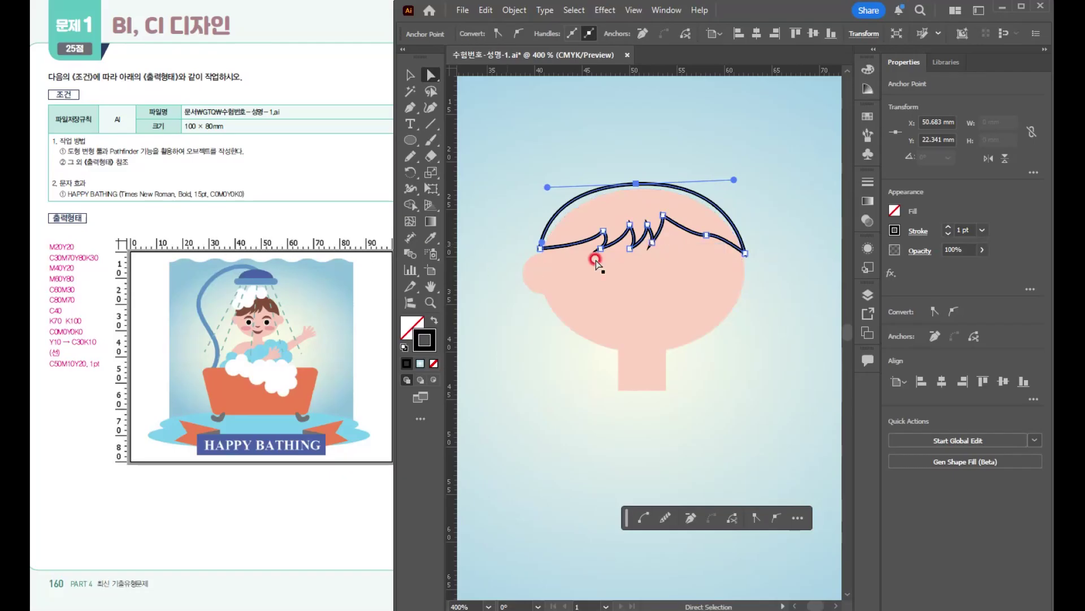
# - Fill the hair shape with the brown C30M70Y80K30 swatch and leave it without a stroke
pyautogui.click(867, 118)
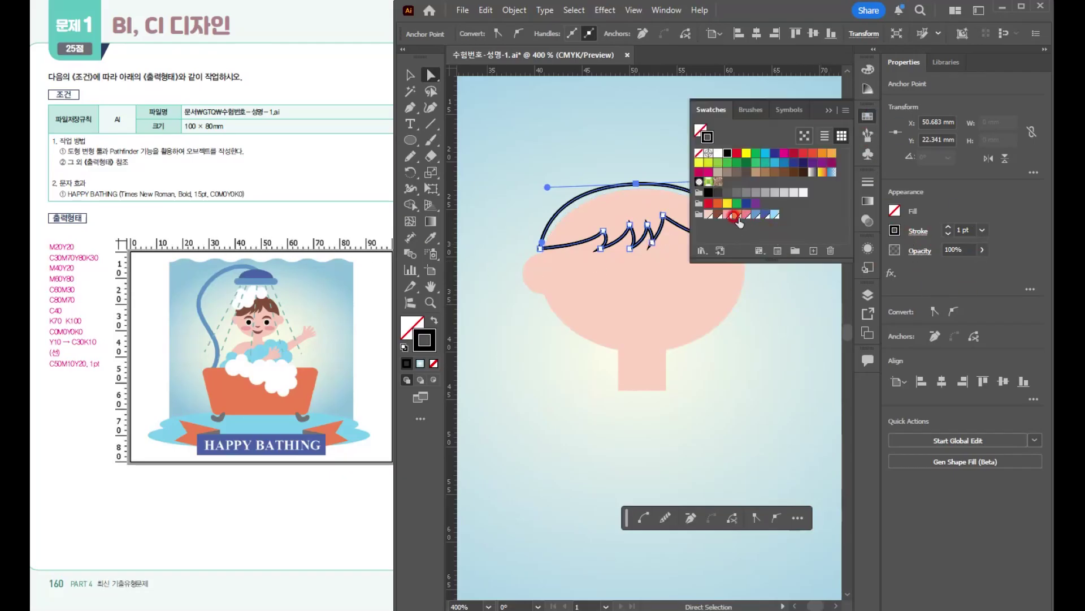
pyautogui.click(718, 214)
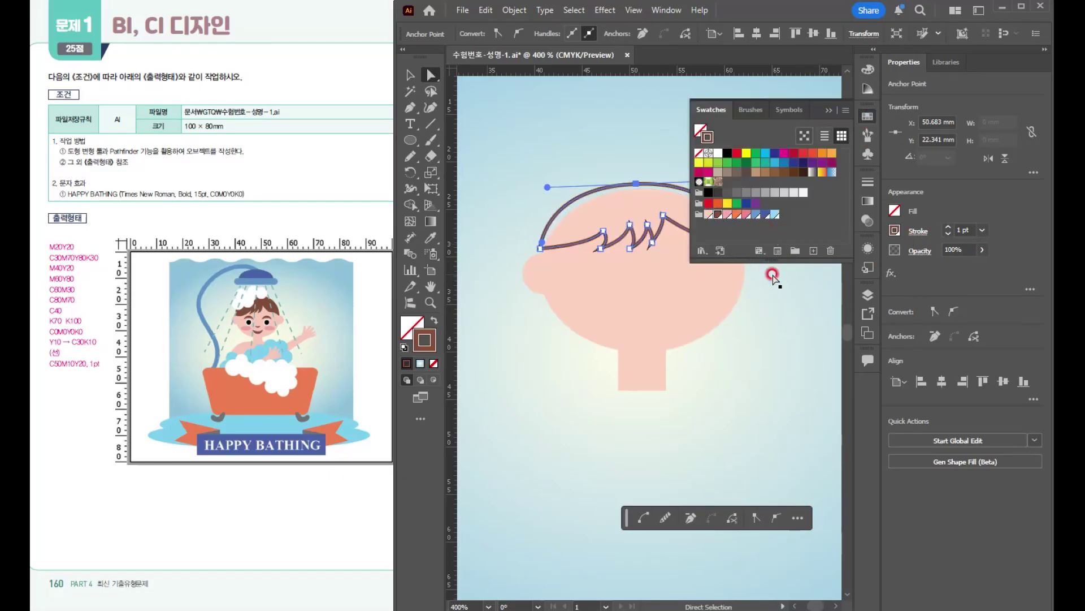
pyautogui.click(433, 321)
pyautogui.click(425, 339)
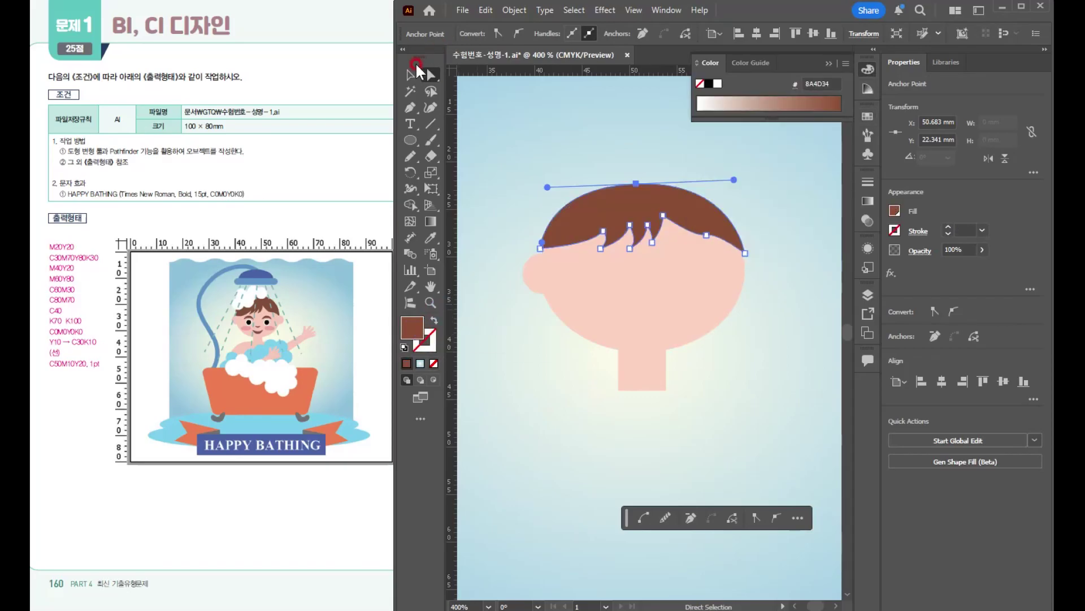
# - Draw a circle about 7 mm wide in the empty area beside the head, with the default white fill and black stroke
pyautogui.click(416, 67)
pyautogui.click(829, 64)
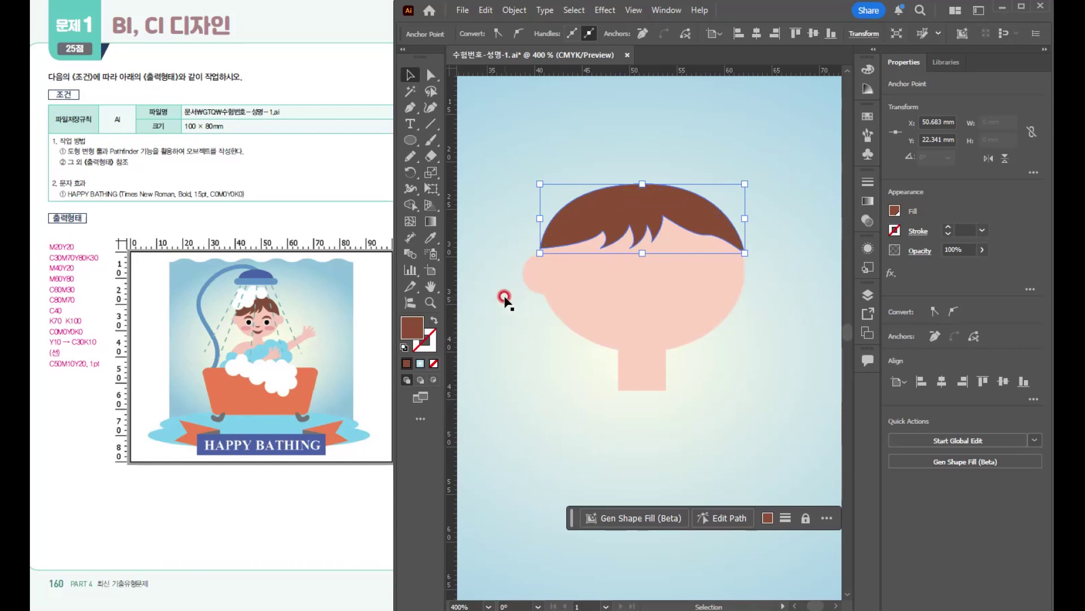
pyautogui.click(410, 139)
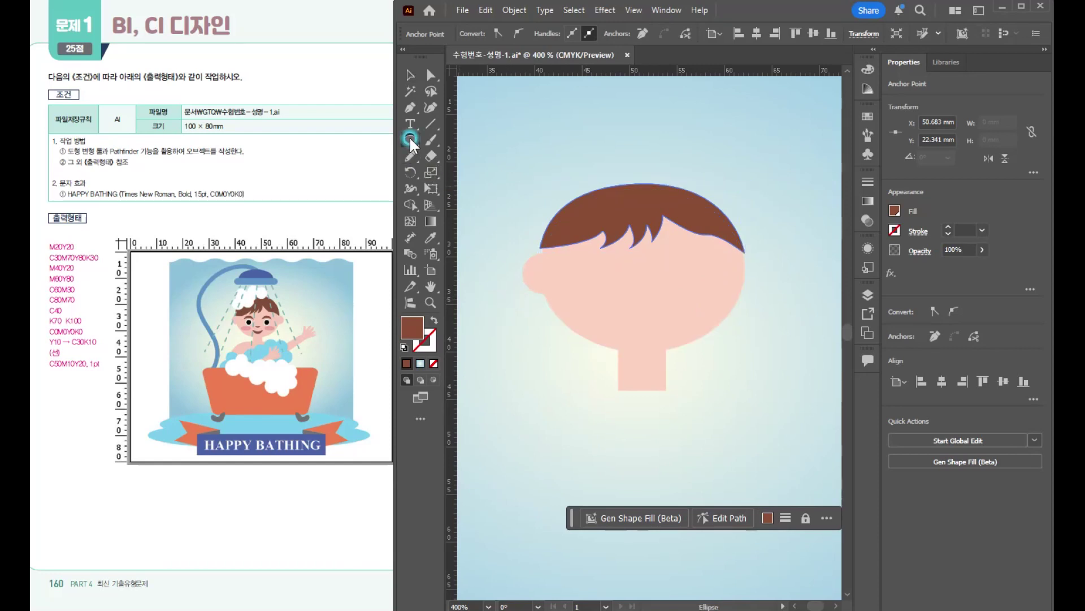
pyautogui.press('space')
pyautogui.moveTo(628, 269); pyautogui.dragTo(616, 242)
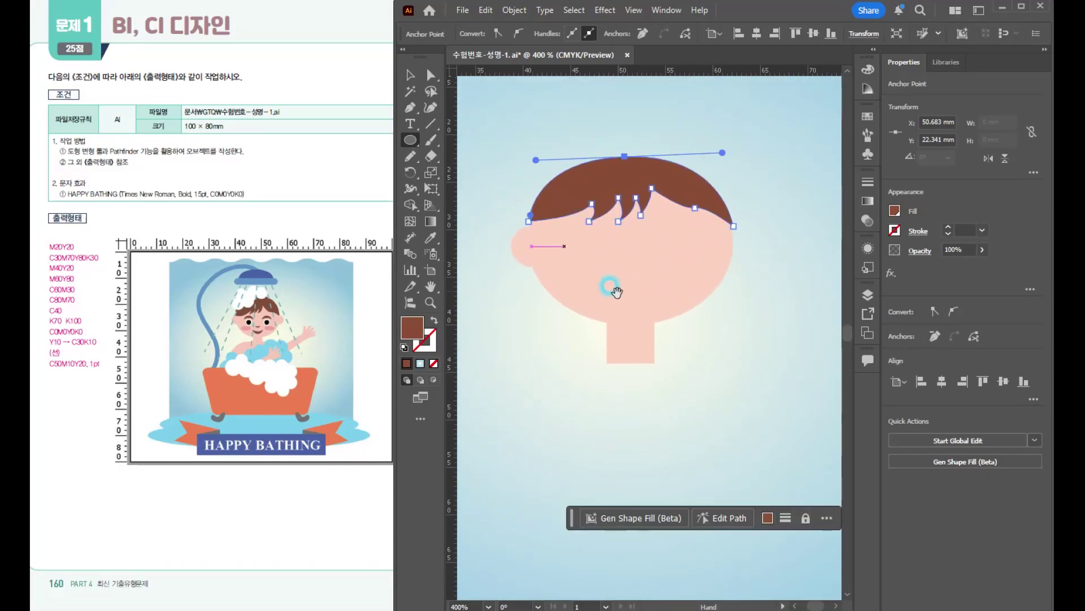
pyautogui.moveTo(610, 286); pyautogui.dragTo(710, 272)
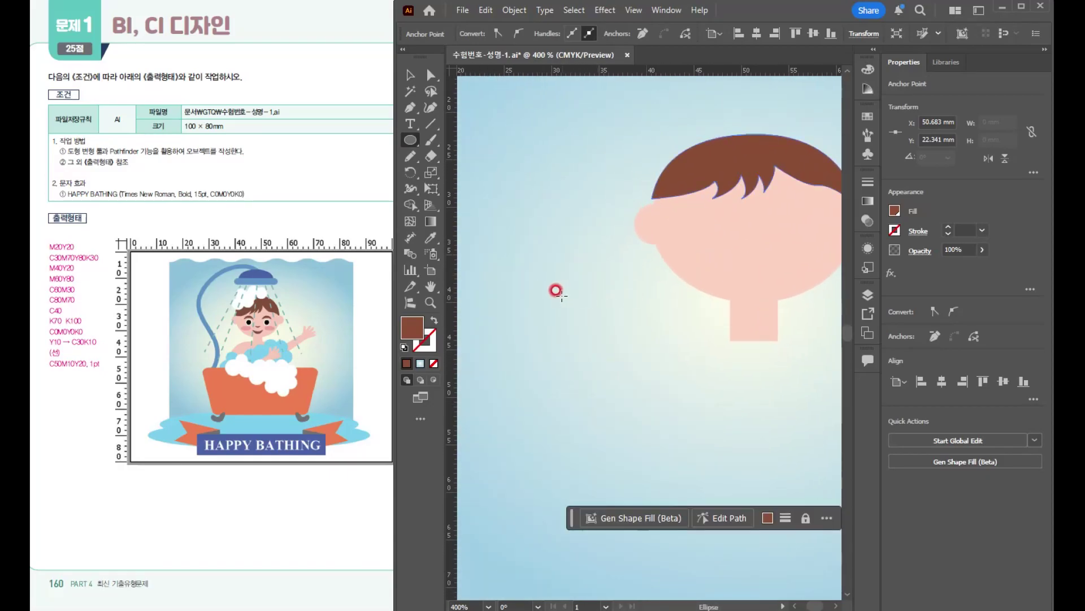
pyautogui.moveTo(577, 291); pyautogui.dragTo(644, 357)
pyautogui.press('d')
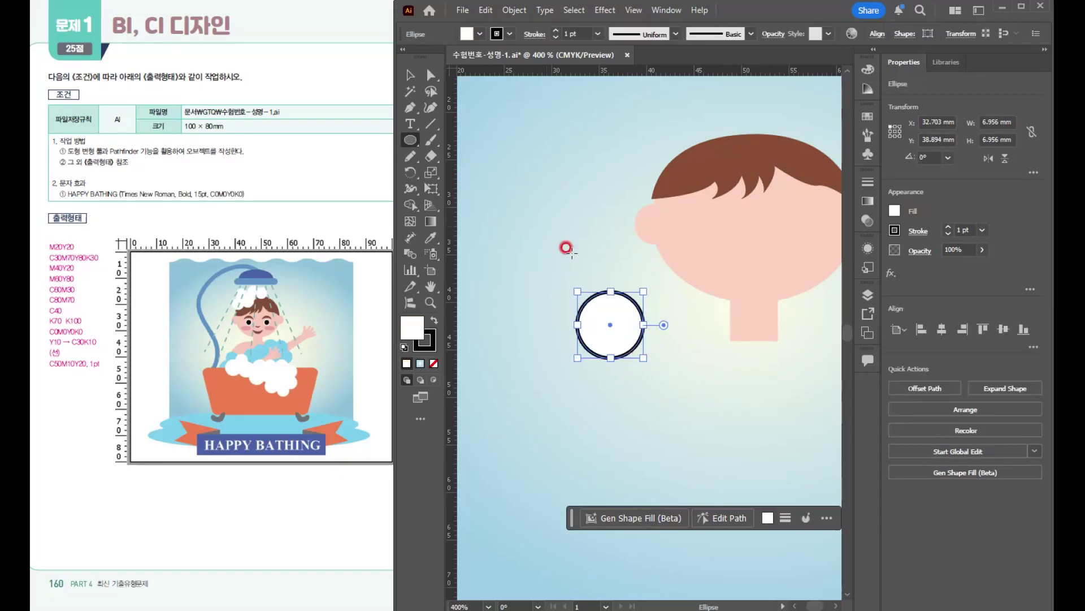
# - Copy the circle about 2 mm straight down and widen the copy symmetrically to about 10 mm
pyautogui.press('v')
pyautogui.moveTo(623, 328); pyautogui.dragTo(659, 345)
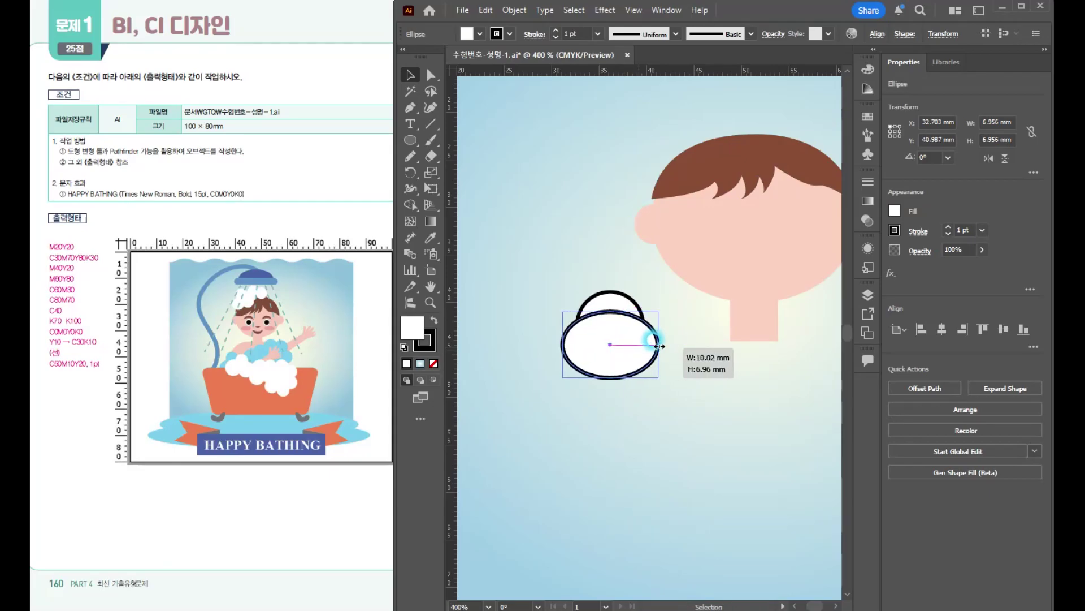
pyautogui.moveTo(659, 345); pyautogui.dragTo(659, 345)
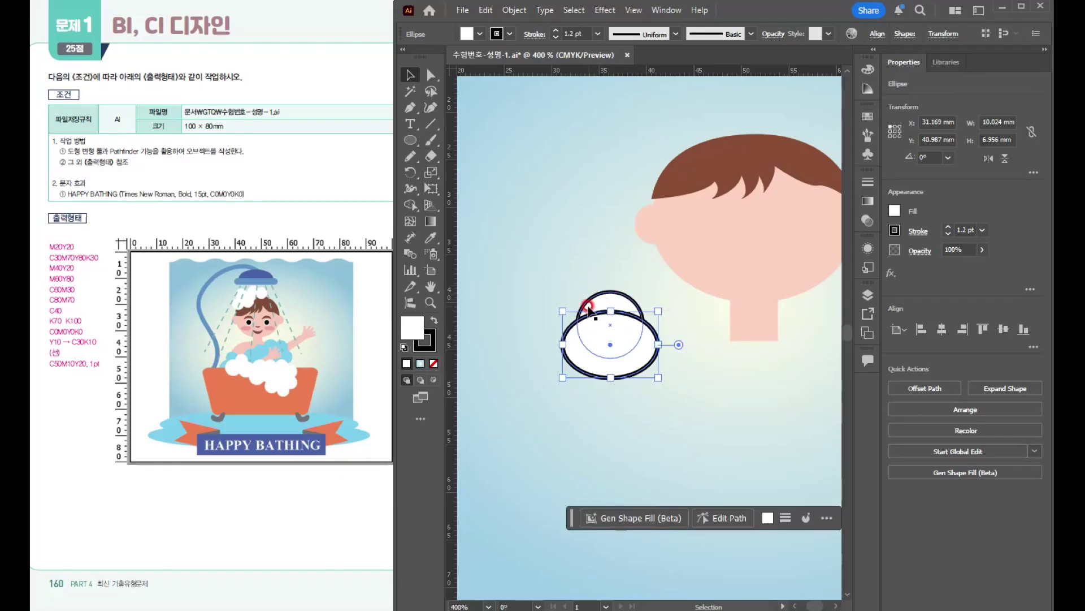
# - Select both overlapping circles and subtract the front one with Pathfinder Minus Front to leave a crescent
pyautogui.keyDown('shift'); pyautogui.click(618, 300); pyautogui.keyUp('shift')
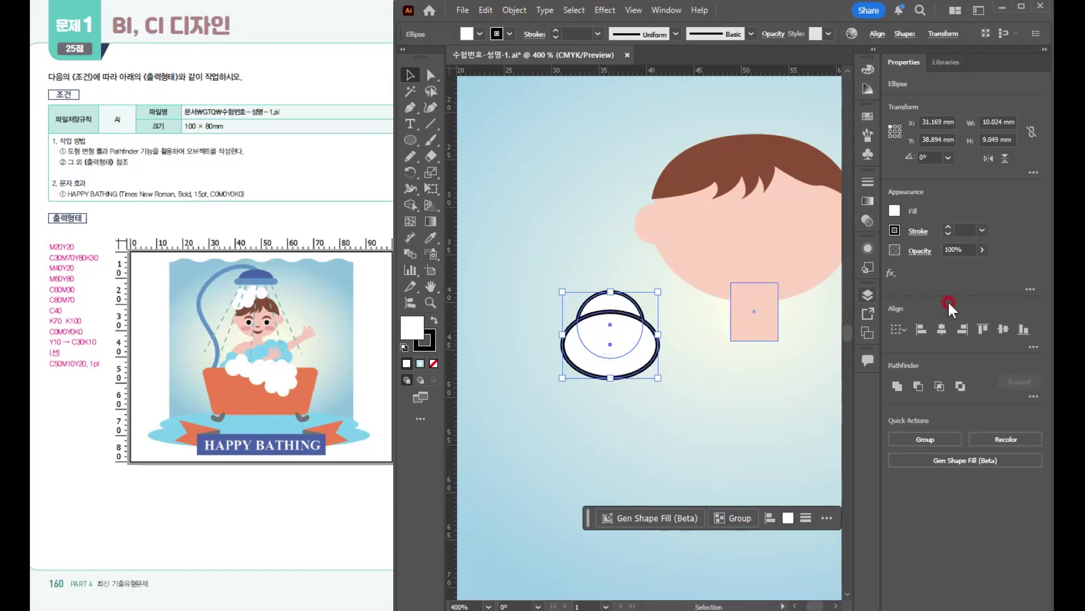
pyautogui.click(667, 10)
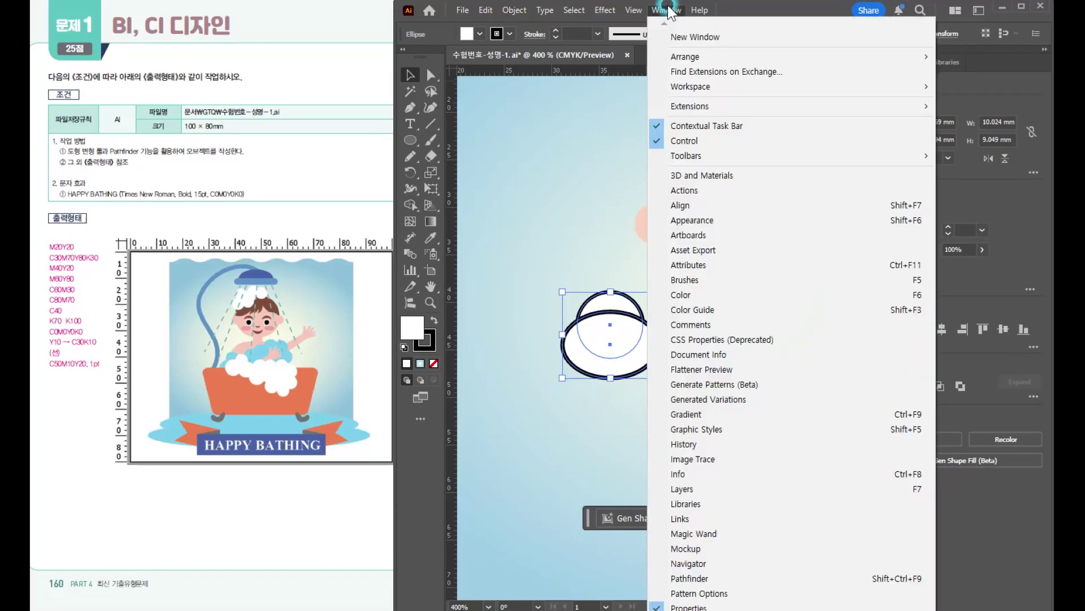
pyautogui.click(712, 578)
pyautogui.moveTo(769, 120); pyautogui.dragTo(969, 501)
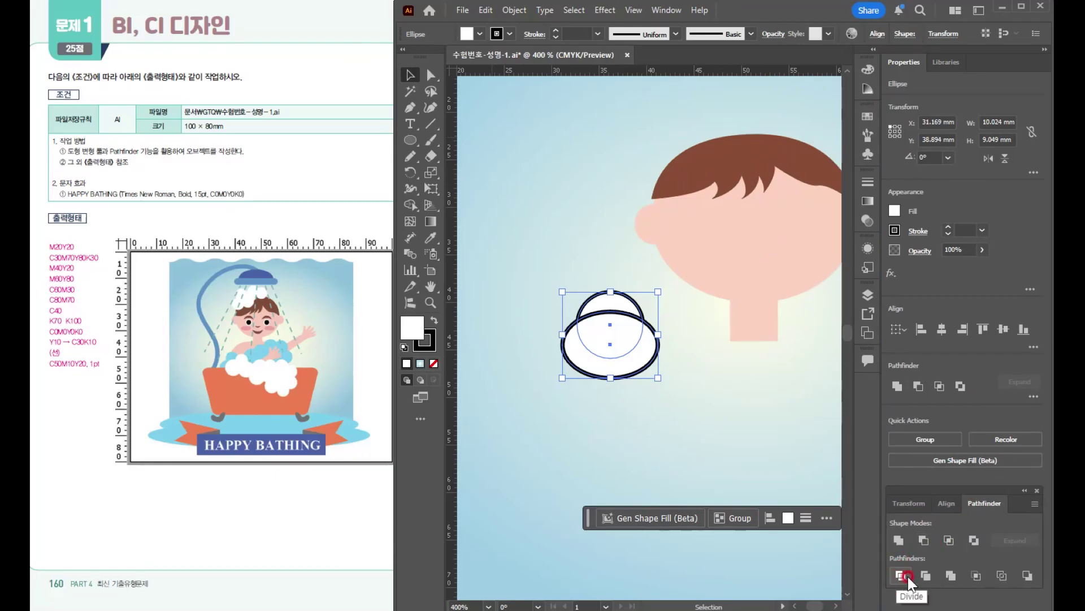
pyautogui.click(922, 533)
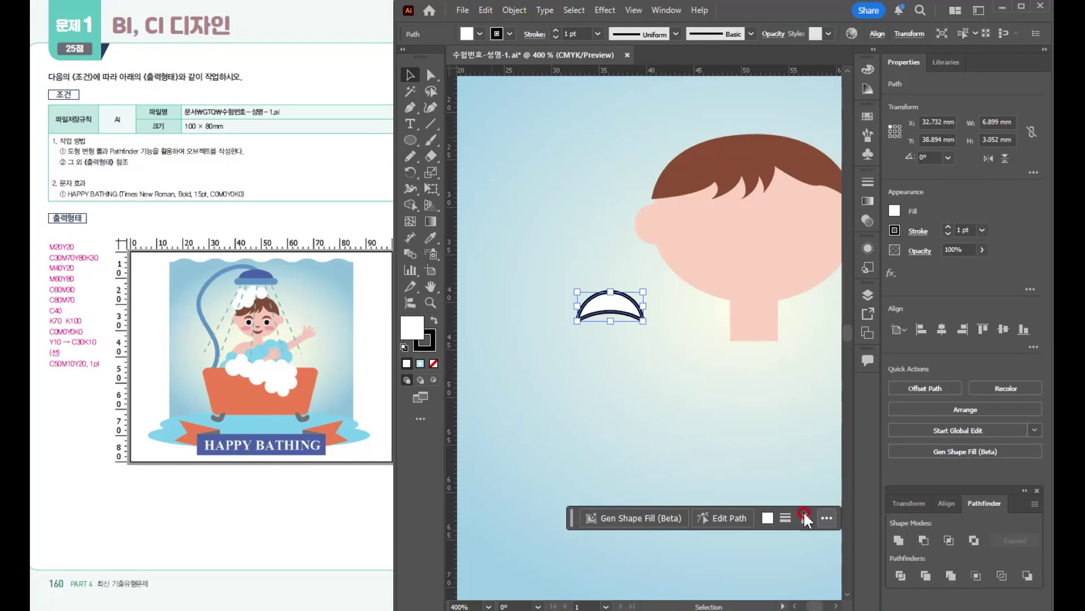
# - Fill the crescent with the brown C30M70Y80K30 swatch and remove its stroke
pyautogui.click(862, 115)
pyautogui.click(714, 216)
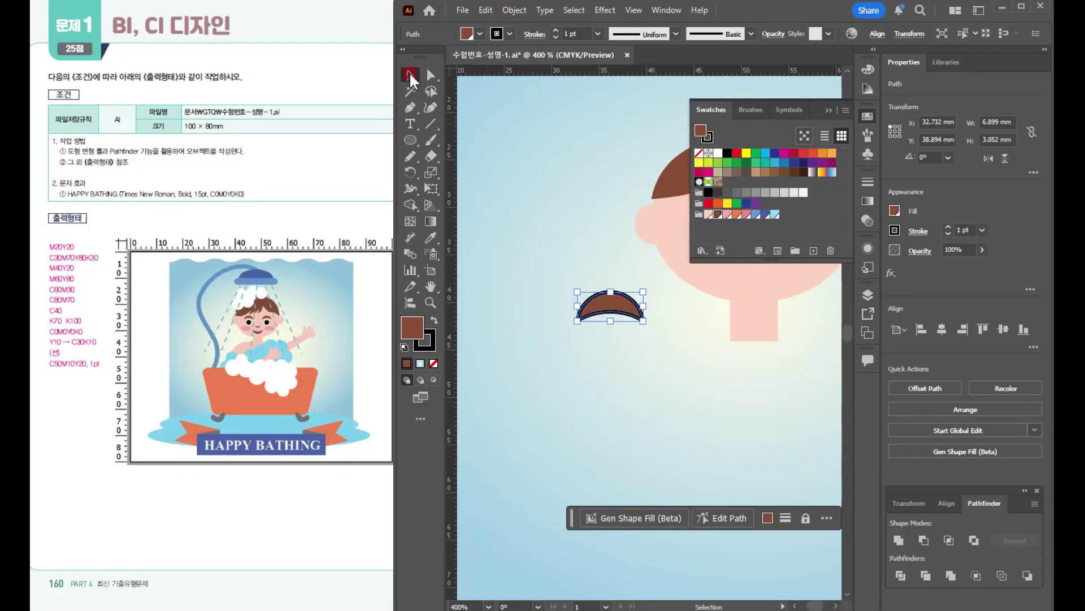
pyautogui.click(422, 345)
pyautogui.click(432, 363)
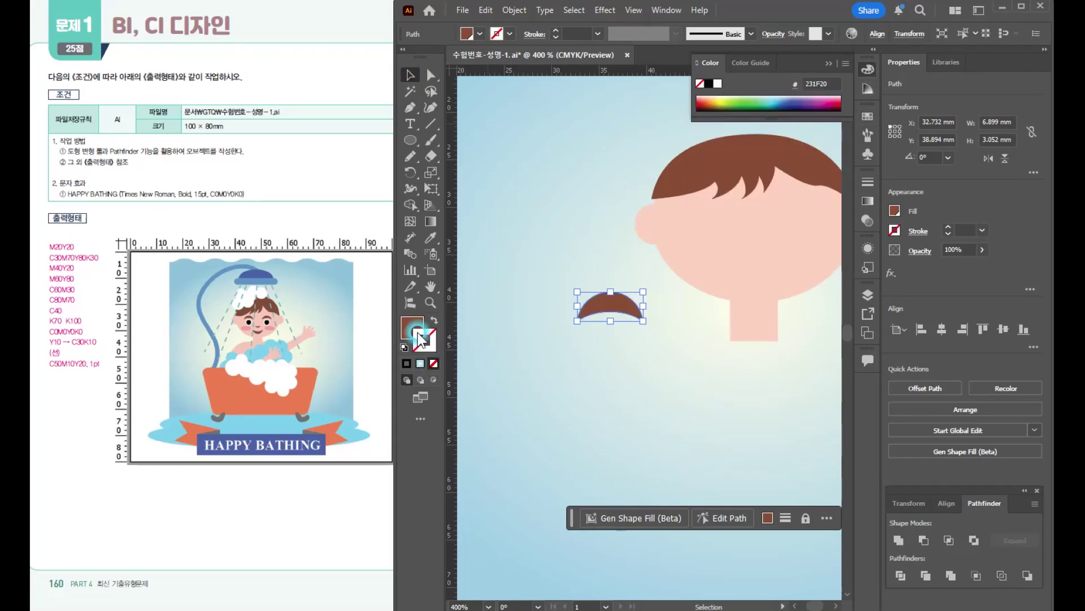
pyautogui.press('x')
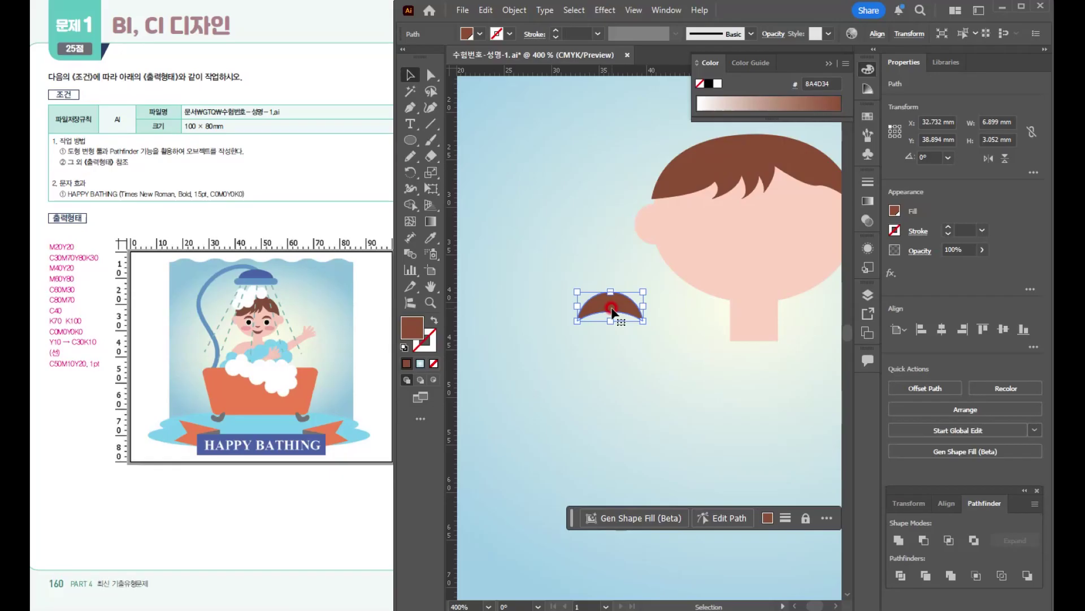
# - Move the brown crescent onto the left half of the face below the fringe and scale it down as an eyebrow
pyautogui.moveTo(615, 306); pyautogui.dragTo(716, 221)
pyautogui.scroll(4, 717, 227)
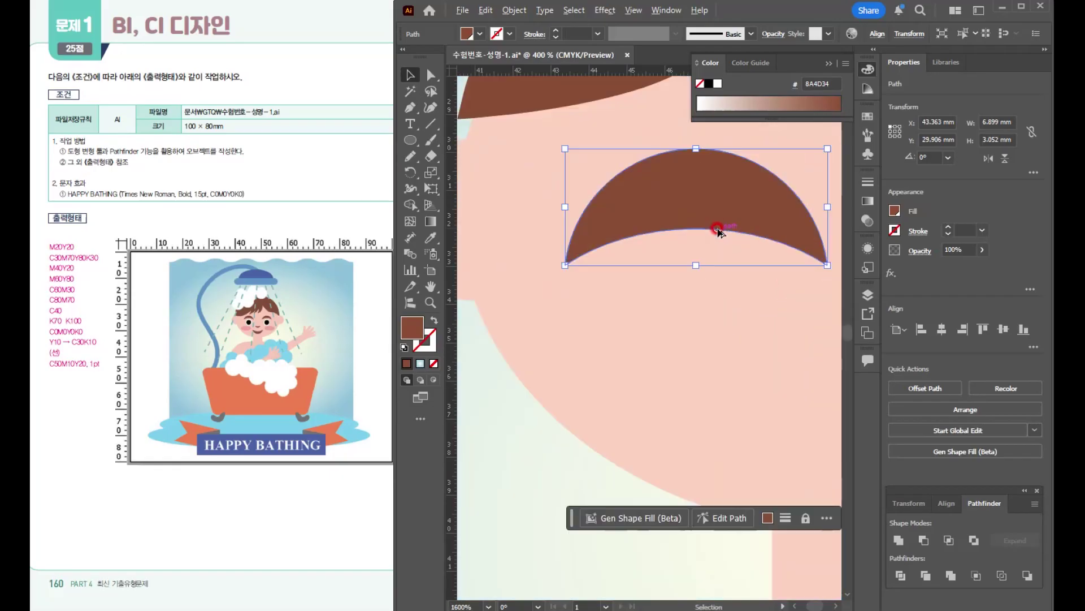
pyautogui.scroll(-2, 716, 234)
pyautogui.moveTo(682, 265); pyautogui.dragTo(603, 340)
pyautogui.moveTo(696, 325)
pyautogui.mouseDown()
pyautogui.moveTo(688, 302)
pyautogui.moveTo(635, 296)
pyautogui.mouseUp()
pyautogui.scroll(-2, 635, 297)
pyautogui.moveTo(654, 345); pyautogui.dragTo(628, 288)
pyautogui.moveTo(601, 234); pyautogui.dragTo(606, 234)
pyautogui.scroll(3, 606, 236)
# - Draw a circle about 2.6 mm wide just under the eyebrow and fill it white for the eye
pyautogui.press('l')
pyautogui.moveTo(577, 272); pyautogui.dragTo(616, 301)
pyautogui.click(867, 116)
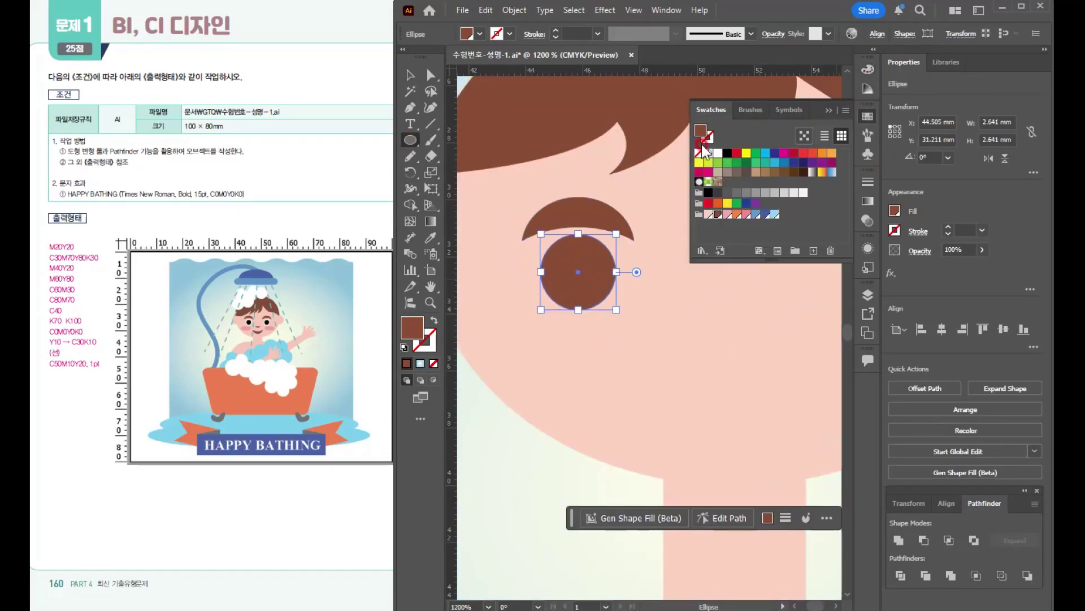
pyautogui.click(718, 152)
# - Make a concentric copy of the eye circle scaled to about 2.2 mm and fill it black as the pupil
pyautogui.press('v')
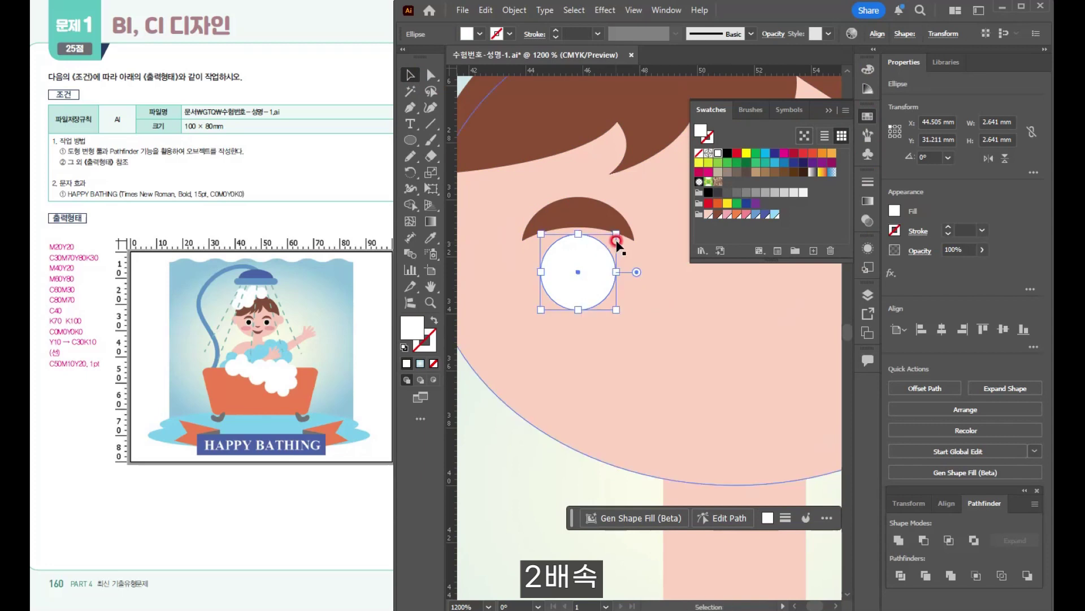
pyautogui.moveTo(616, 233); pyautogui.dragTo(608, 240)
pyautogui.click(728, 153)
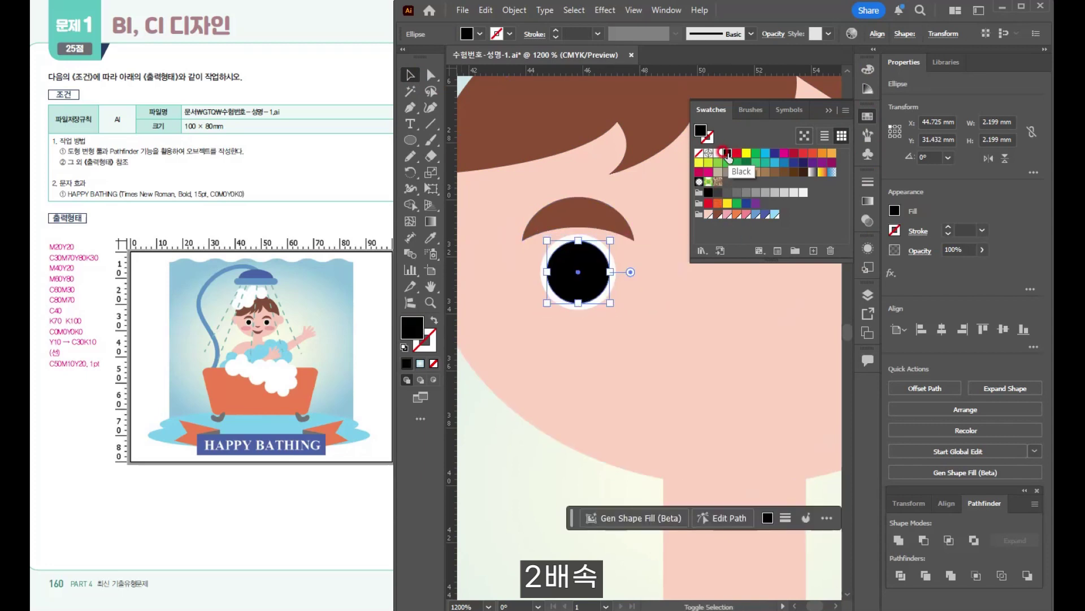
# - Copy the pupil to the cheek, flatten it into an ellipse about 3.9 × 1.6 mm and fill it with the pink M40Y20 swatch
pyautogui.moveTo(592, 286); pyautogui.dragTo(519, 368)
pyautogui.moveTo(537, 386); pyautogui.dragTo(584, 367)
pyautogui.moveTo(551, 350); pyautogui.dragTo(545, 350)
pyautogui.click(727, 214)
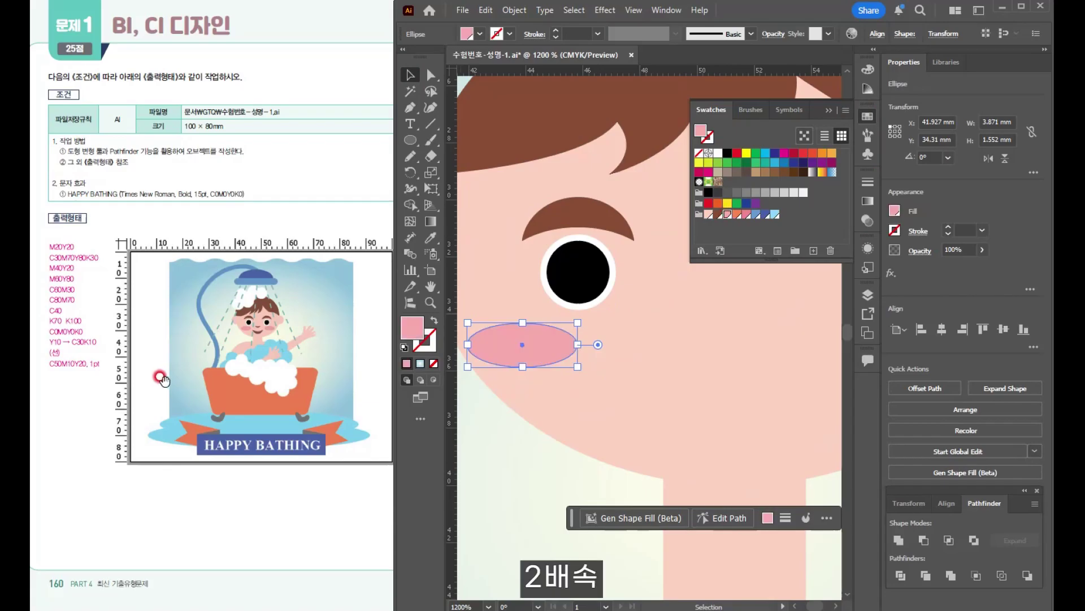
# - Resize the black pupil to about 2.1 mm, keeping it centred in the white of the eye
pyautogui.click(672, 389)
pyautogui.scroll(-2, 596, 357)
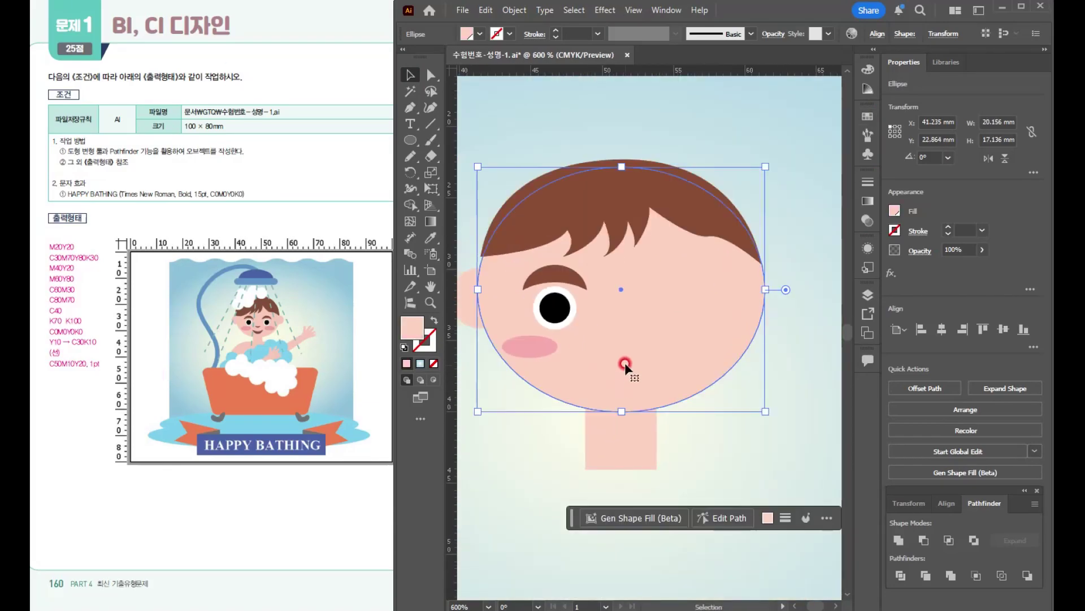
pyautogui.moveTo(626, 362); pyautogui.dragTo(664, 344)
pyautogui.click(534, 291)
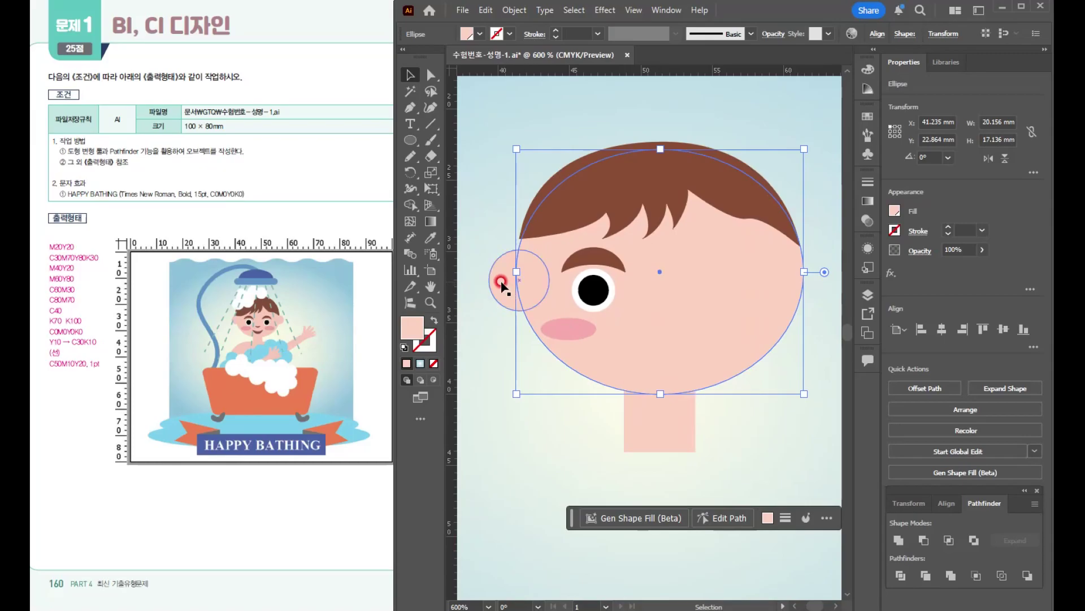
pyautogui.keyDown('shift'); pyautogui.click(602, 261); pyautogui.keyUp('shift')
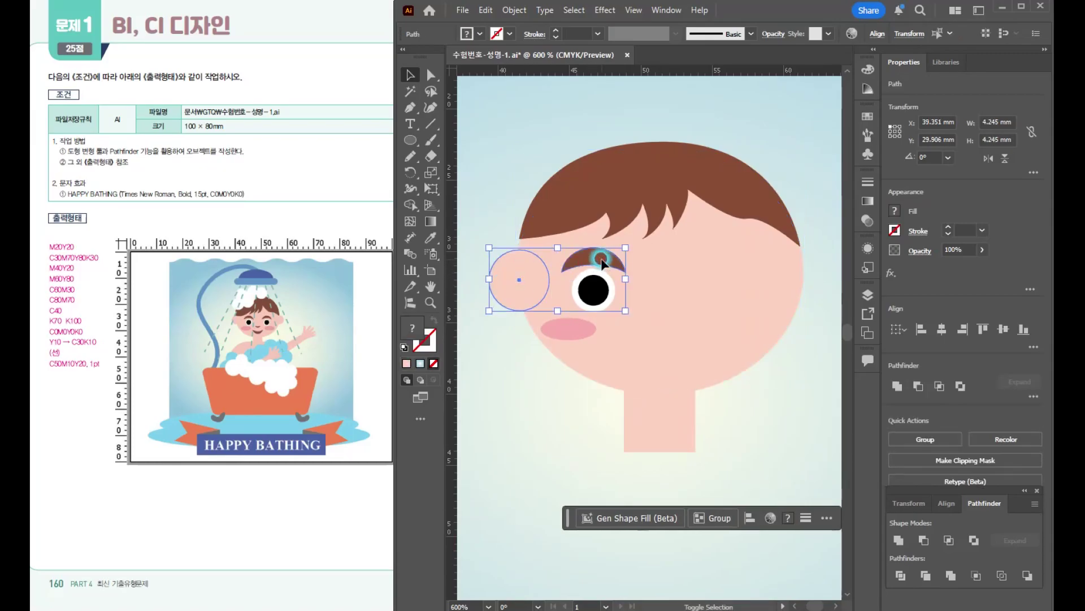
pyautogui.keyDown('shift'); pyautogui.click(601, 307); pyautogui.keyUp('shift')
pyautogui.click(601, 305)
pyautogui.scroll(4, 599, 303)
pyautogui.moveTo(663, 334); pyautogui.dragTo(632, 303)
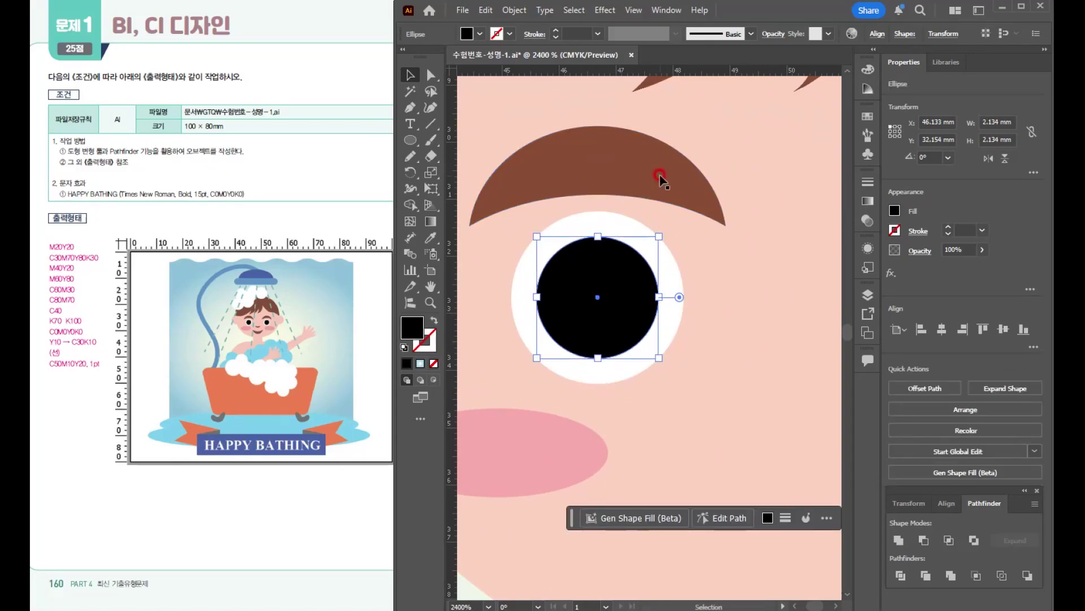
pyautogui.scroll(-3, 659, 175)
pyautogui.scroll(2, 614, 249)
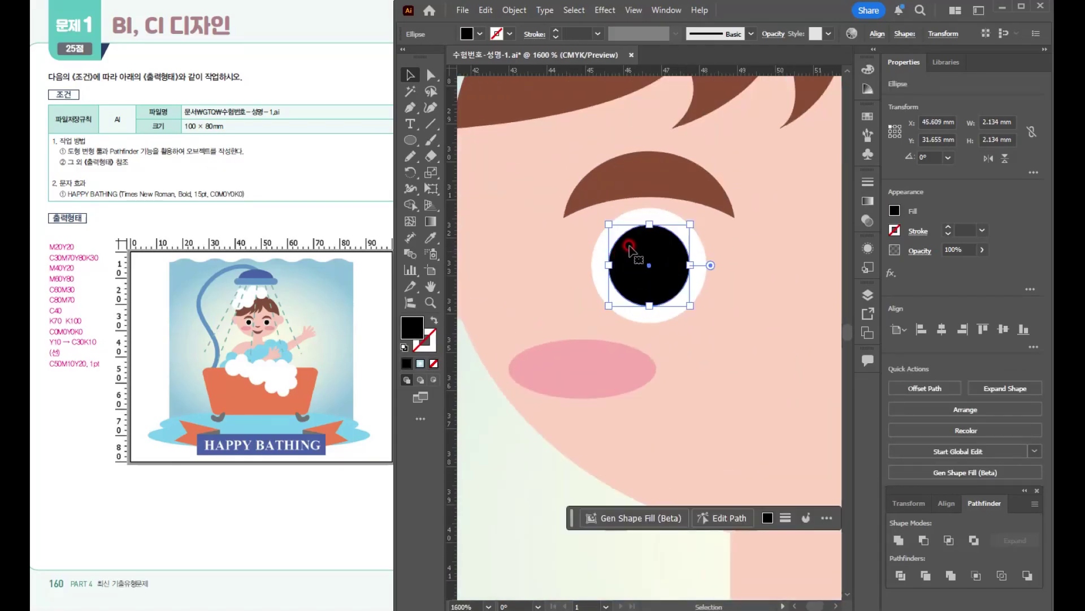
# - Select the ear, eyebrow, eye and cheek together and reflect a copy across the vertical axis through the face's centre
pyautogui.keyDown('shift'); pyautogui.click(664, 216); pyautogui.keyUp('shift')
pyautogui.keyDown('shift'); pyautogui.click(666, 196); pyautogui.keyUp('shift')
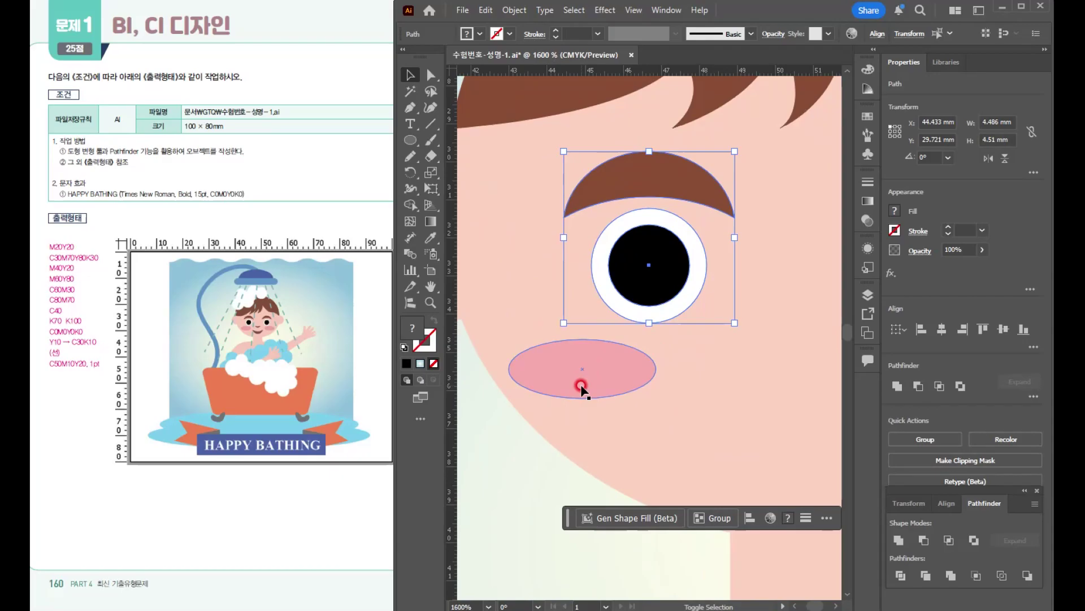
pyautogui.keyDown('shift'); pyautogui.click(582, 381); pyautogui.keyUp('shift')
pyautogui.scroll(-2, 650, 371)
pyautogui.keyDown('shift'); pyautogui.click(533, 299); pyautogui.keyUp('shift')
pyautogui.scroll(-4, 534, 299)
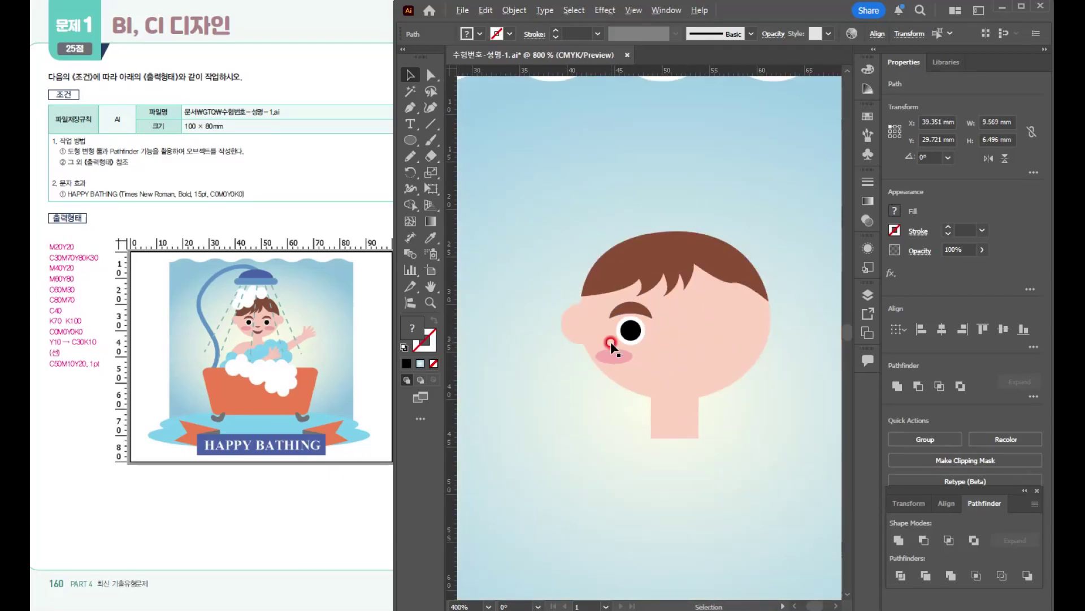
pyautogui.scroll(3, 613, 261)
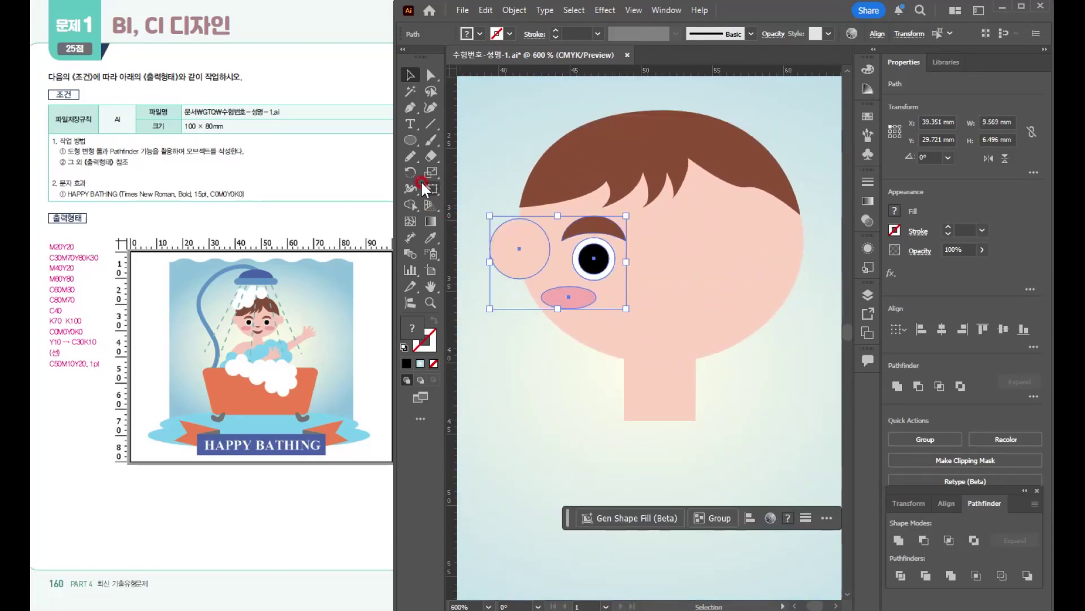
pyautogui.moveTo(412, 170); pyautogui.dragTo(455, 187)
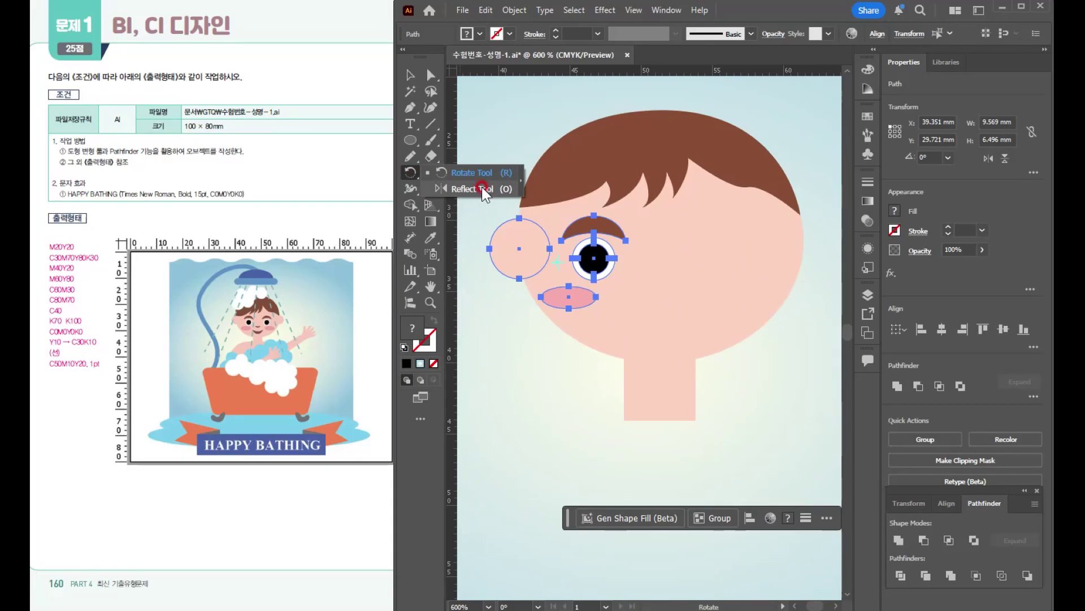
pyautogui.click(482, 188)
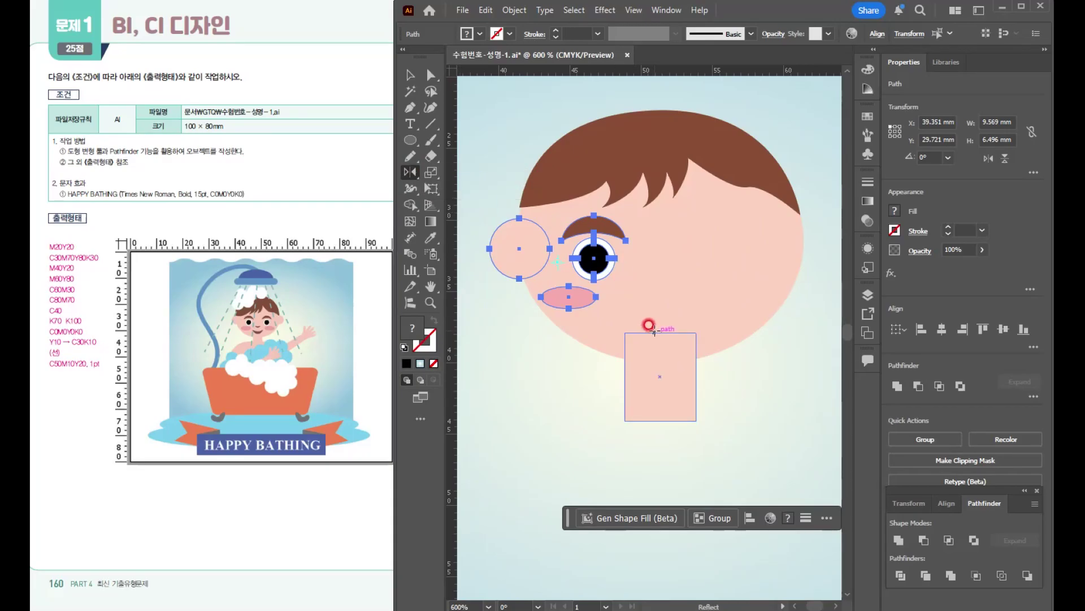
pyautogui.press('ctrl')
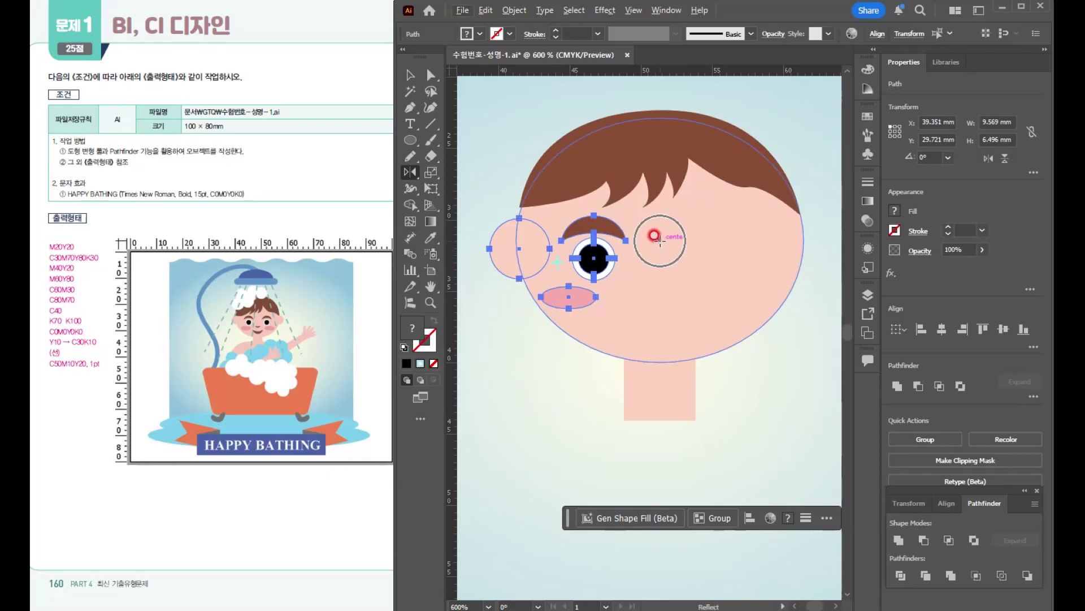
pyautogui.keyDown('alt'); pyautogui.click(661, 242); pyautogui.keyUp('alt')
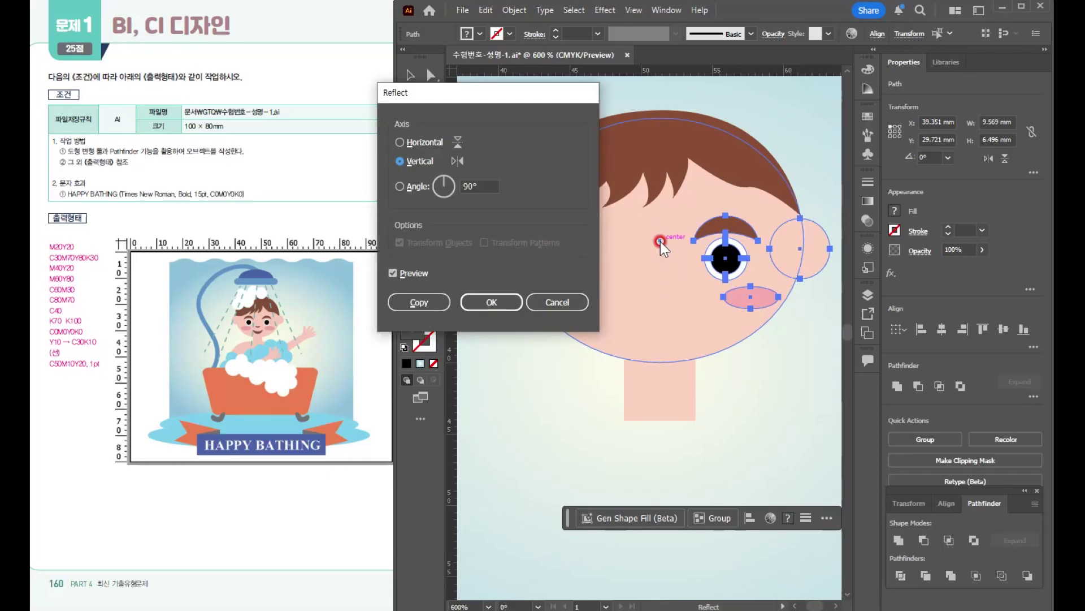
pyautogui.click(419, 300)
pyautogui.press('v')
pyautogui.click(798, 431)
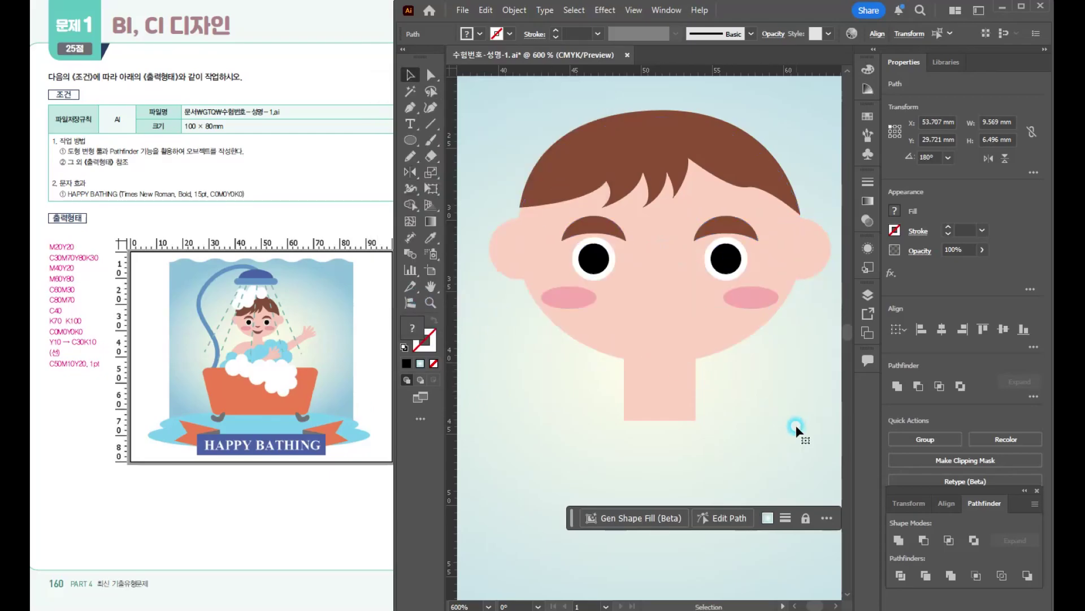
# - Create a small nose and a larger smiling mouth from flipped copies of the brown eyebrow, placed on the face's centre line
pyautogui.scroll(-1, 796, 428)
pyautogui.press('space')
pyautogui.moveTo(752, 417); pyautogui.dragTo(700, 356)
pyautogui.click(664, 271)
pyautogui.scroll(2, 671, 271)
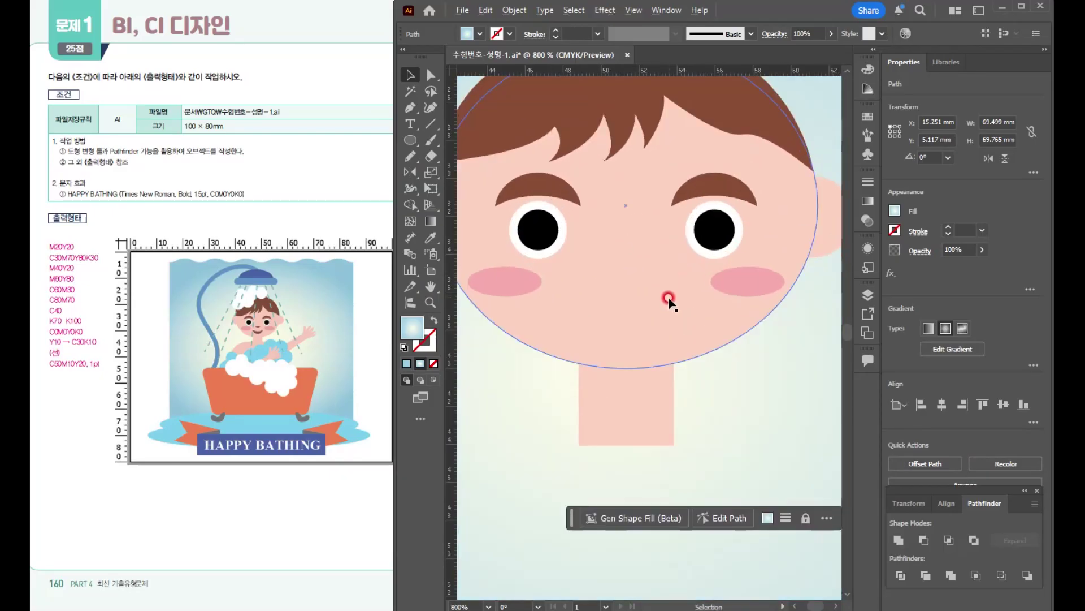
pyautogui.scroll(-1, 668, 299)
pyautogui.scroll(1, 638, 278)
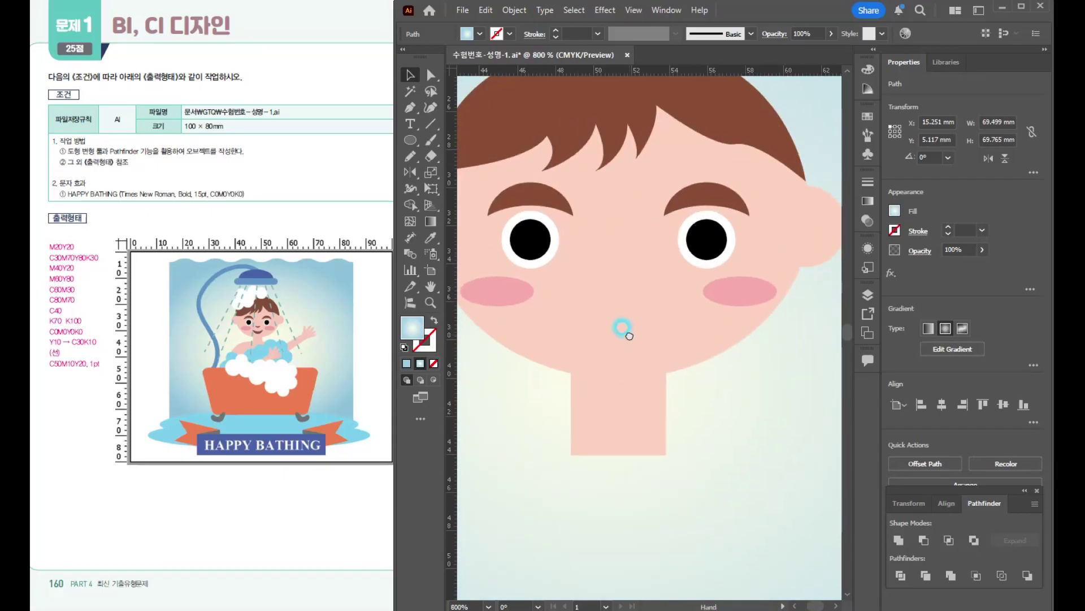
pyautogui.click(544, 198)
pyautogui.moveTo(544, 198); pyautogui.dragTo(620, 277)
pyautogui.scroll(4, 620, 277)
pyautogui.scroll(-2, 657, 300)
pyautogui.moveTo(745, 249); pyautogui.dragTo(649, 313)
pyautogui.scroll(-2, 705, 373)
pyautogui.click(700, 370)
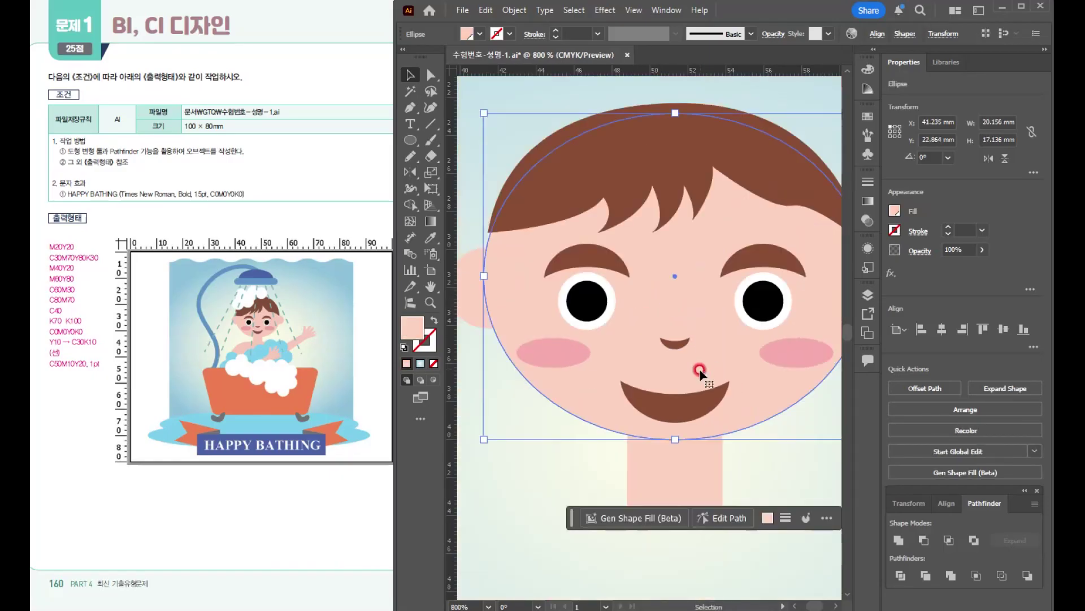
# - Move the wavy blue gradient background off the artboard and place it just below the bottom edge
pyautogui.scroll(-3, 699, 369)
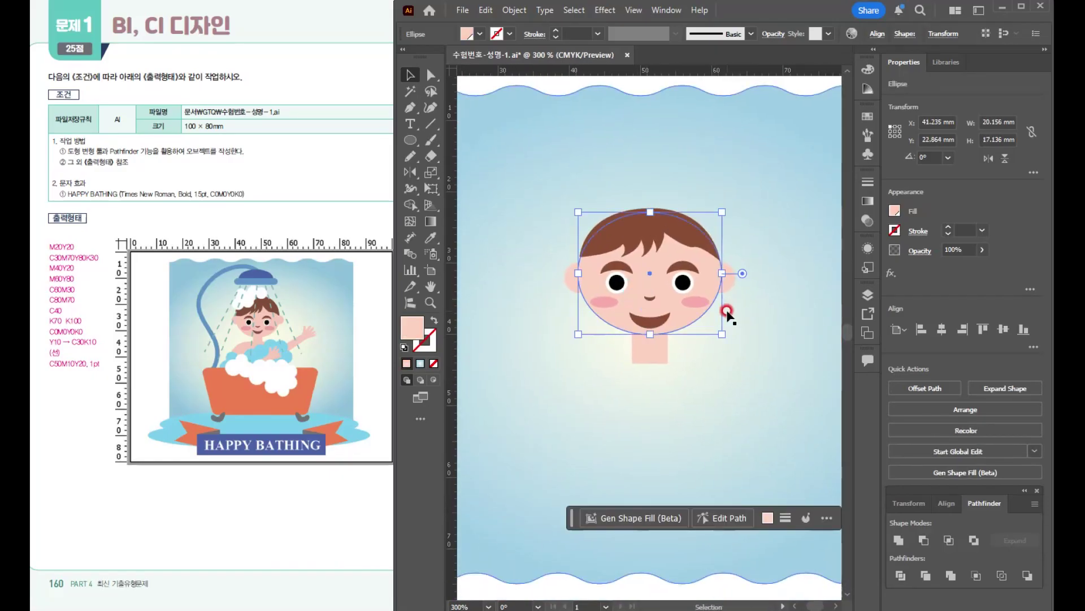
pyautogui.scroll(-3, 726, 311)
pyautogui.click(687, 212)
pyautogui.moveTo(694, 199); pyautogui.dragTo(696, 391)
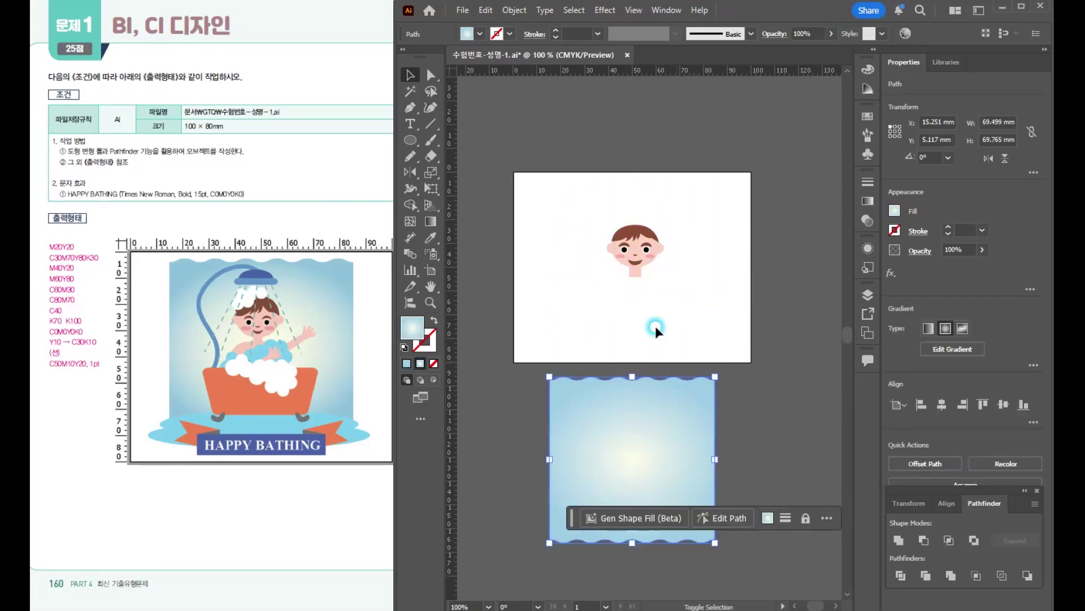
pyautogui.scroll(3, 619, 237)
pyautogui.scroll(-2, 694, 288)
pyautogui.scroll(-2, 696, 289)
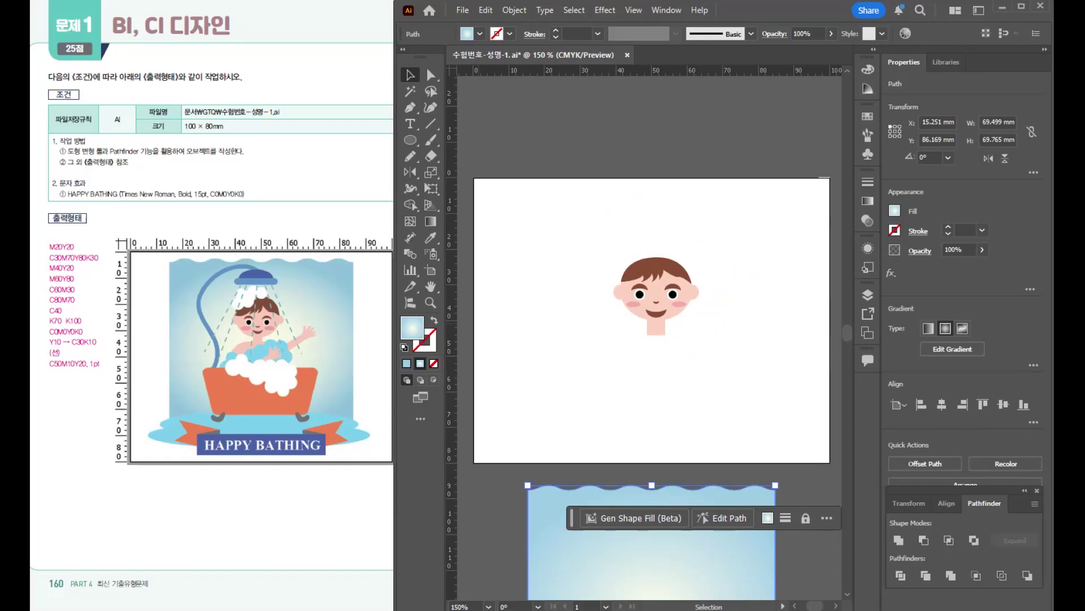
# - Draw a rectangle about 26.8 × 21.7 mm centred beneath the head and round its corners fully to form the torso
pyautogui.click(410, 141)
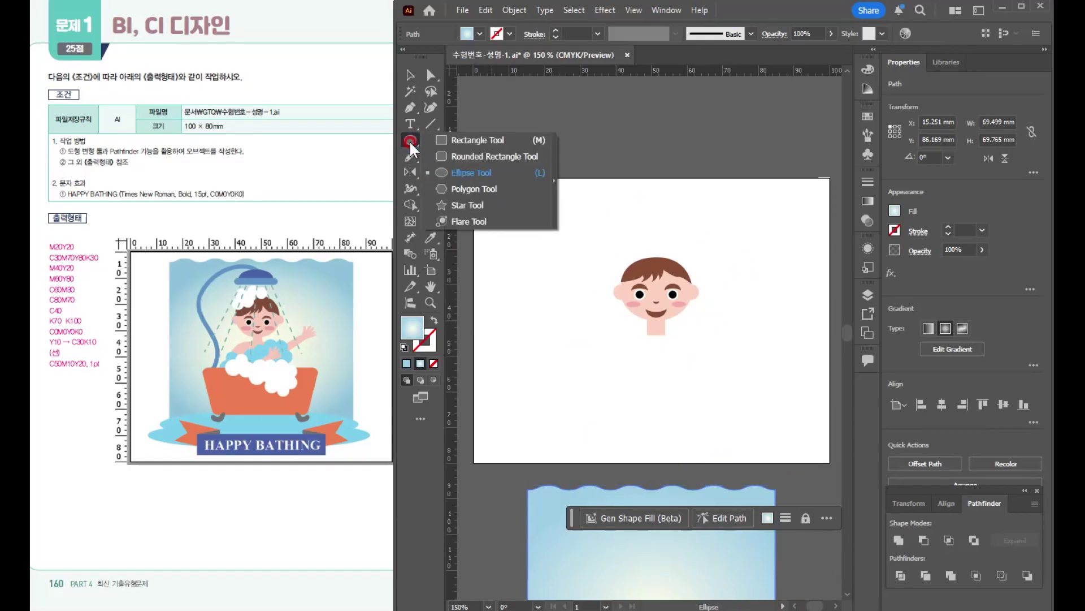
pyautogui.moveTo(410, 142); pyautogui.dragTo(471, 145)
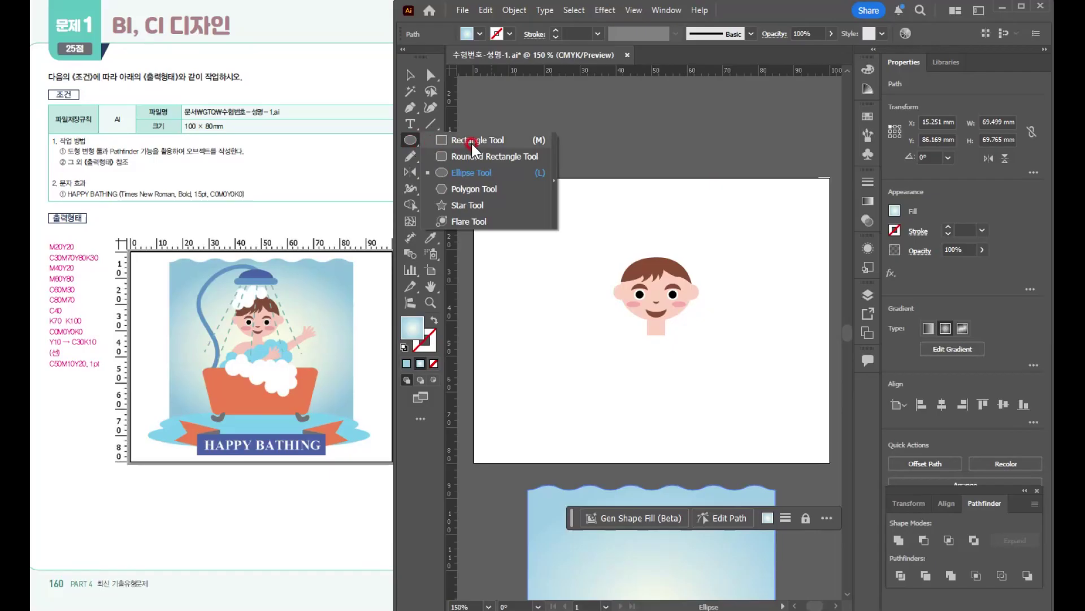
pyautogui.click(471, 142)
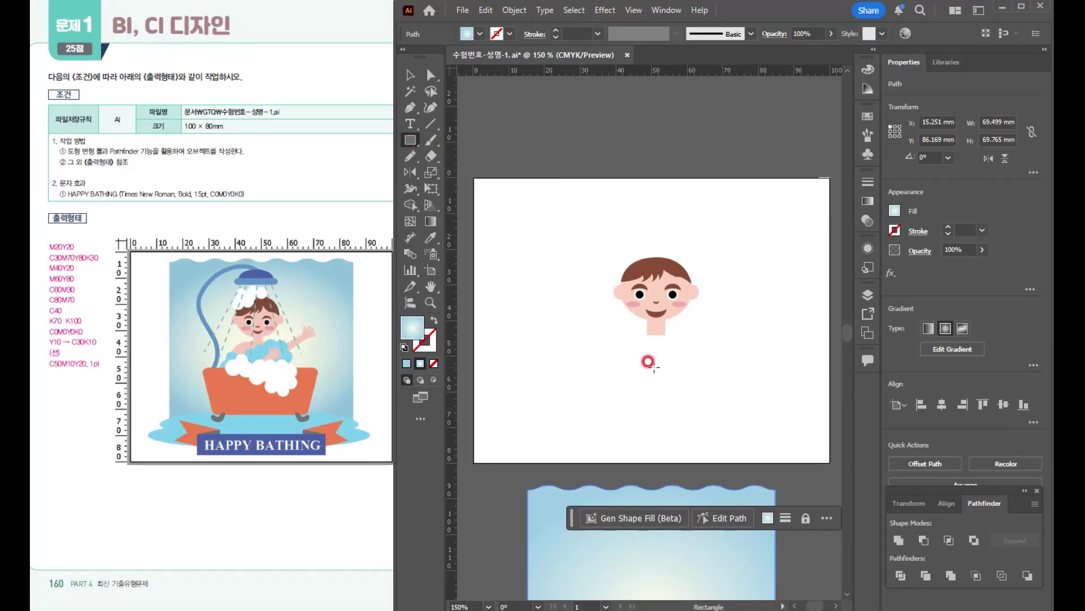
pyautogui.moveTo(656, 361); pyautogui.dragTo(705, 401)
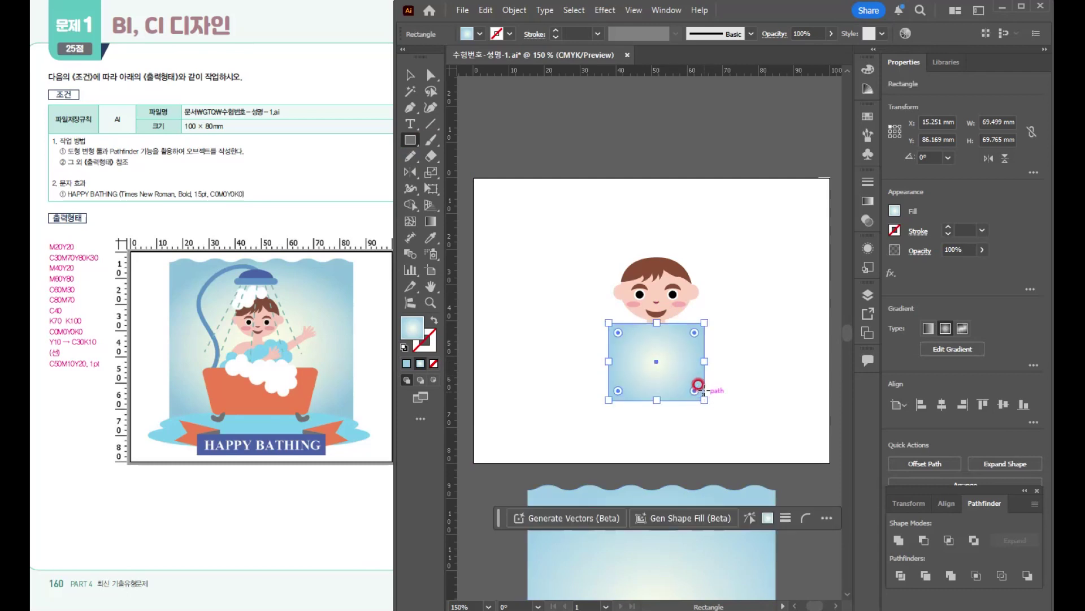
pyautogui.moveTo(692, 330); pyautogui.dragTo(656, 385)
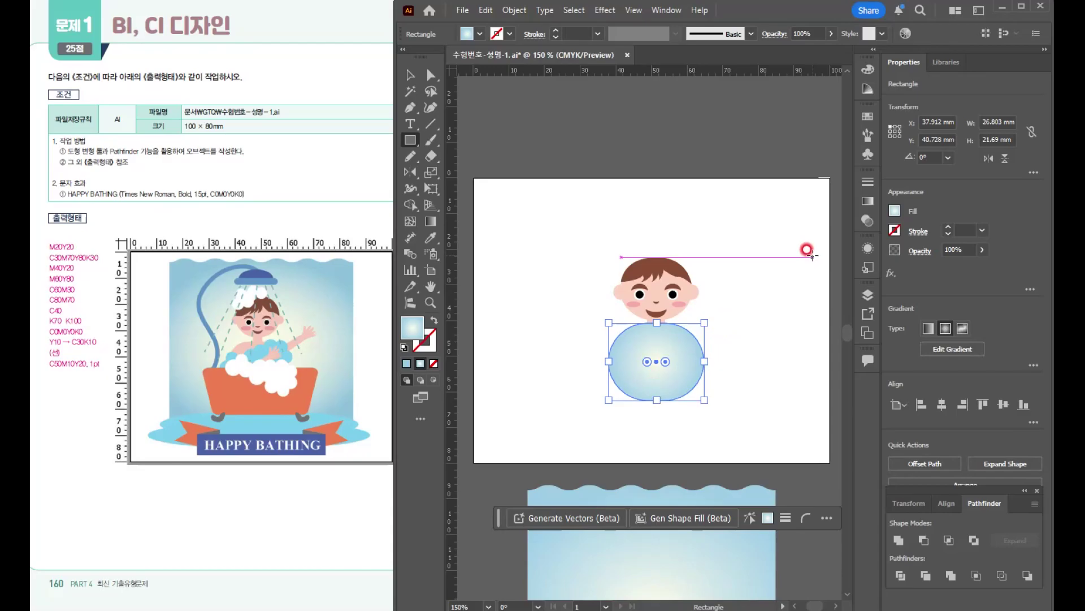
# - Fill the torso with the skin-coloured M20Y20 swatch and move it down about 1 mm along the neck
pyautogui.click(867, 120)
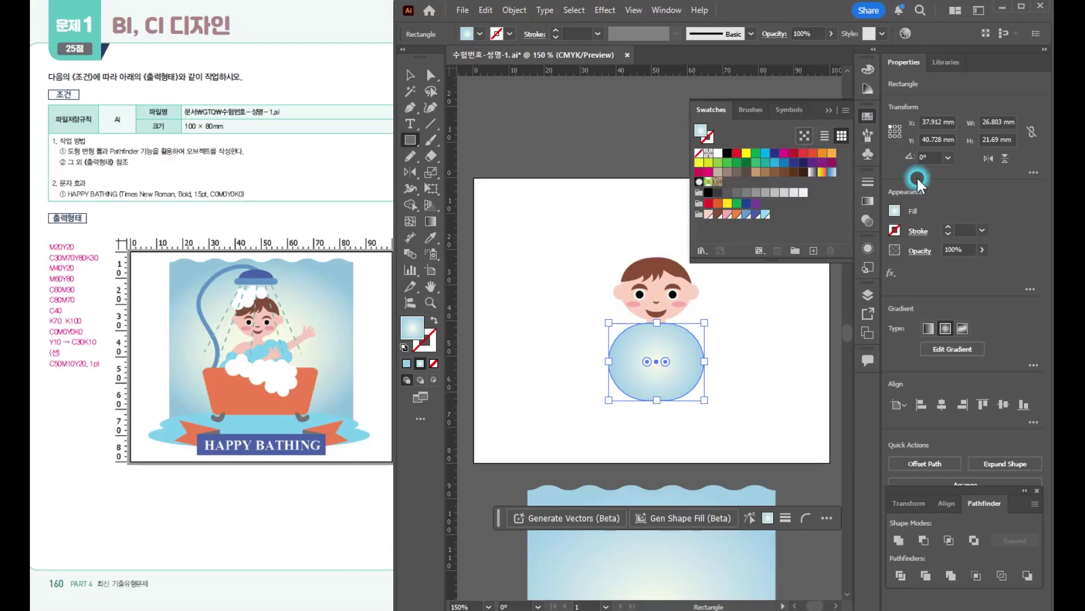
pyautogui.click(707, 215)
pyautogui.press('v')
pyautogui.scroll(3, 676, 363)
pyautogui.moveTo(660, 321); pyautogui.dragTo(661, 332)
pyautogui.click(829, 110)
pyautogui.click(693, 305)
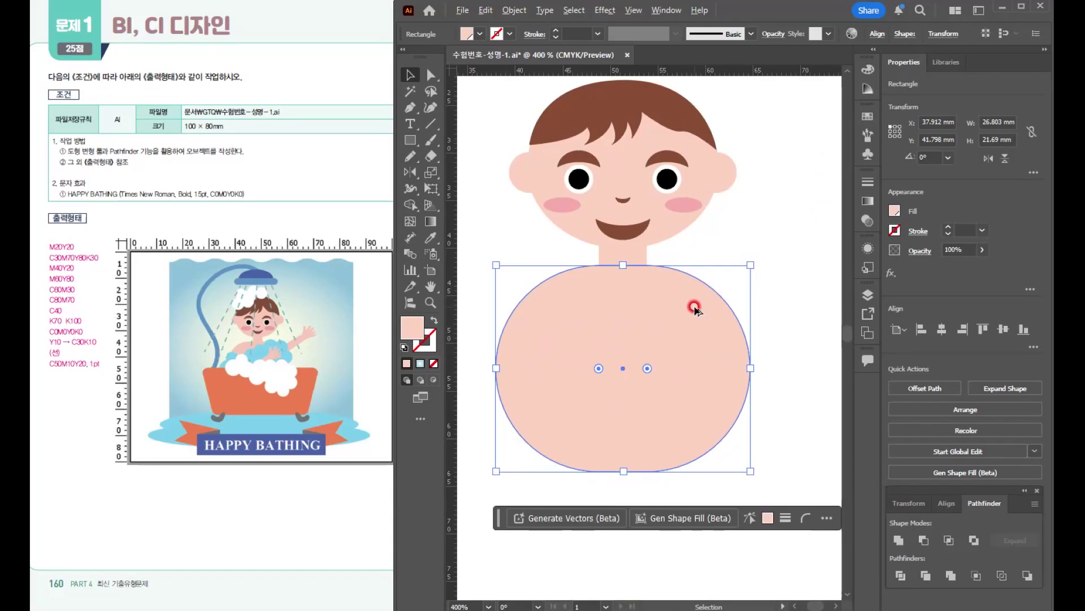
# - Start a Pen outline of the raised arm from the torso's shoulder up around the thumb, with no fill and a 1 pt black stroke
pyautogui.scroll(-1, 693, 305)
pyautogui.moveTo(733, 360); pyautogui.dragTo(659, 310)
pyautogui.click(409, 116)
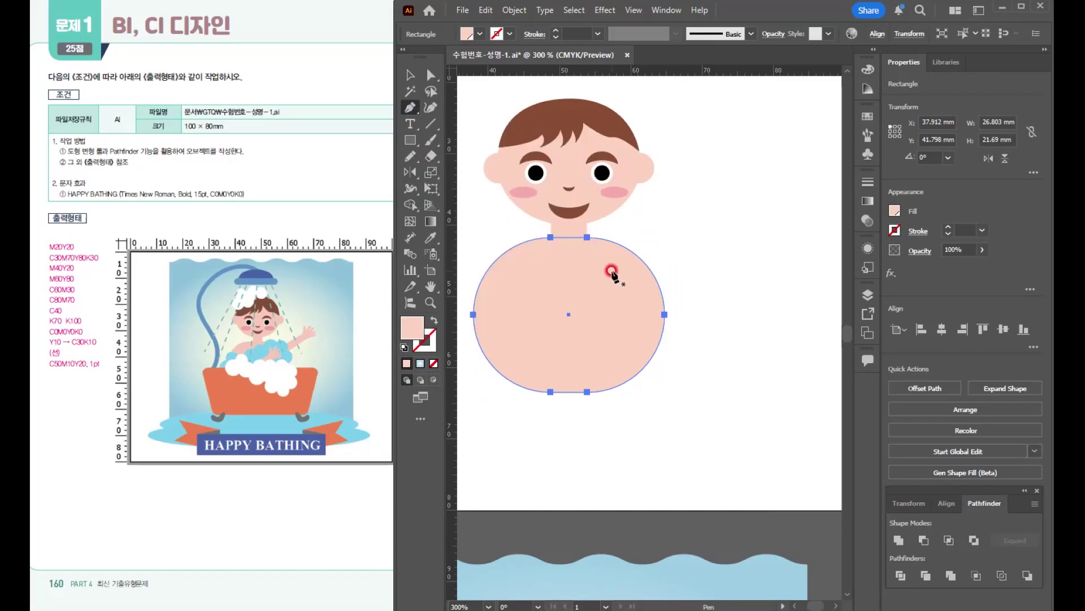
pyautogui.moveTo(602, 277); pyautogui.dragTo(697, 199)
pyautogui.click(691, 225)
pyautogui.click(699, 218)
pyautogui.press('d')
pyautogui.click(434, 363)
pyautogui.click(698, 220)
# - Outline the remaining curved fingers and the underside of the arm, closing the path at its starting point on the shoulder
pyautogui.moveTo(717, 203); pyautogui.dragTo(736, 240)
pyautogui.click(710, 221)
pyautogui.click(717, 229)
pyautogui.click(717, 238)
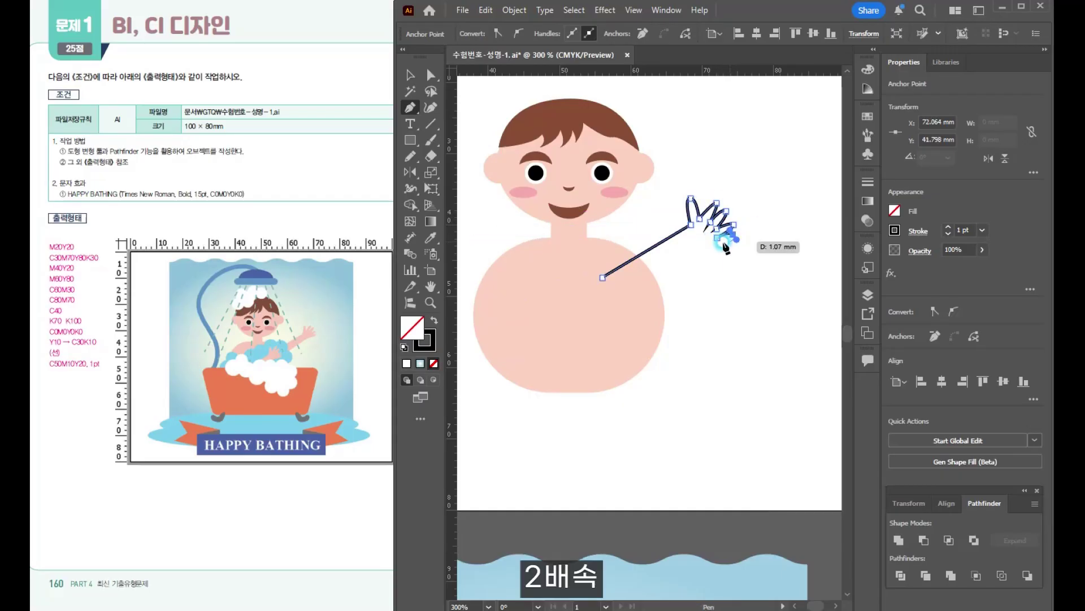
pyautogui.click(710, 247)
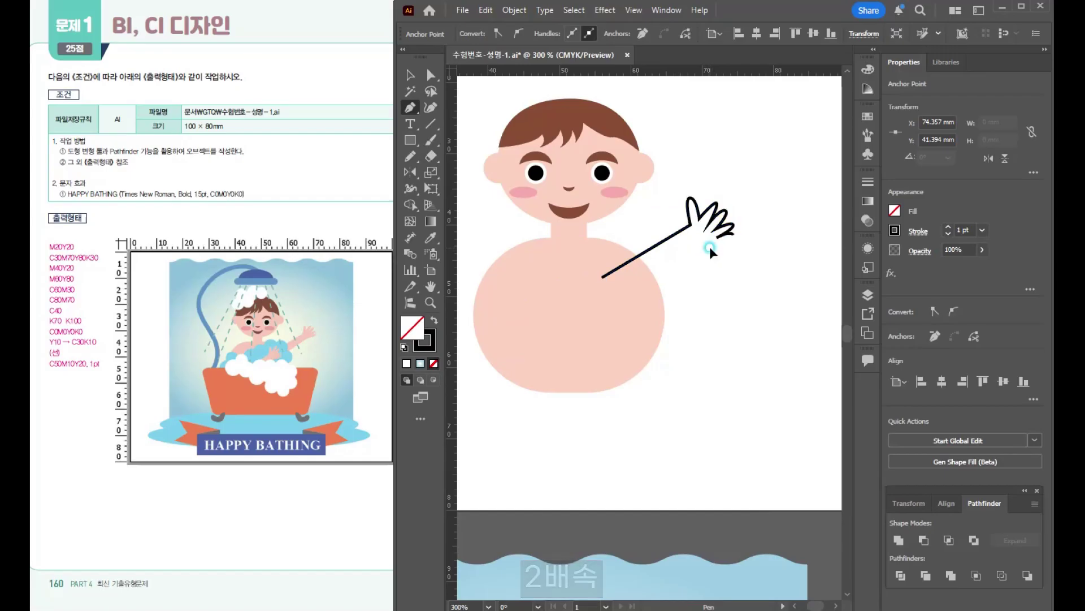
pyautogui.click(699, 250)
pyautogui.click(618, 299)
pyautogui.click(603, 277)
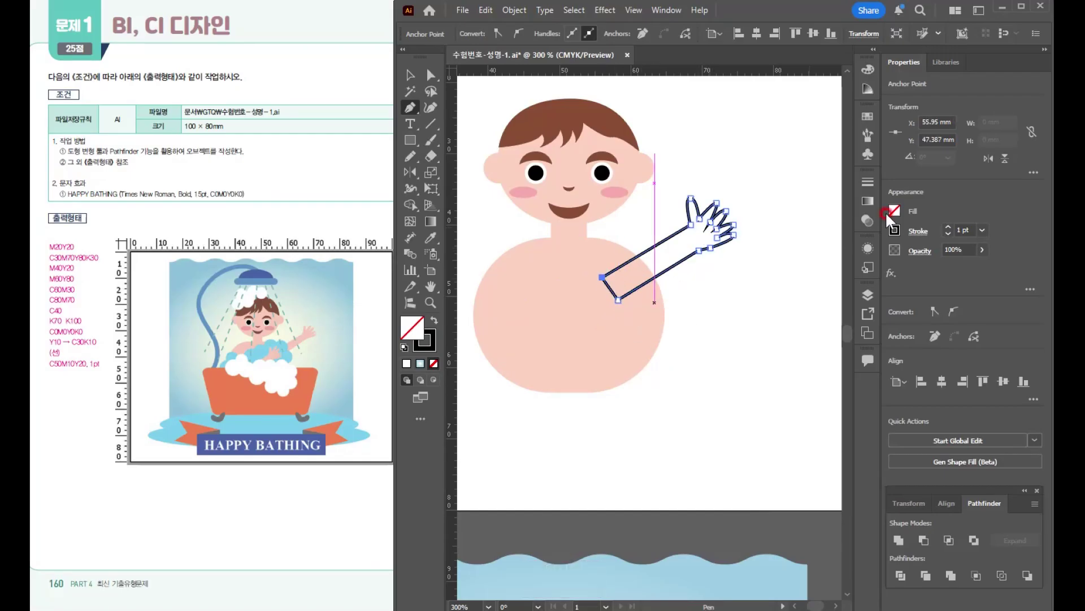
# - Fill the raised arm with the skin-coloured M20Y20 swatch and remove its stroke
pyautogui.click(868, 116)
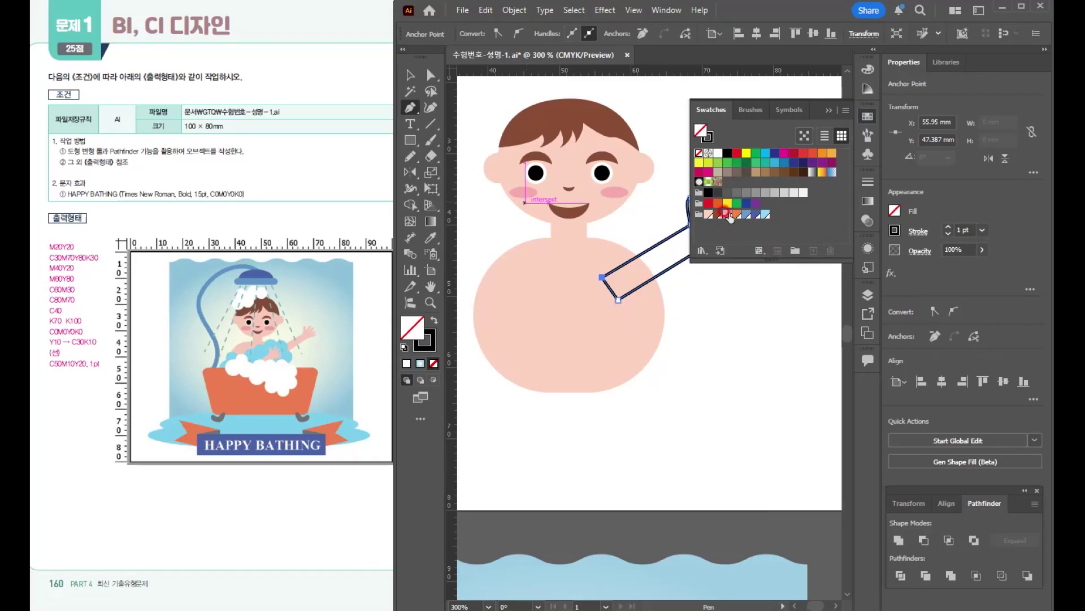
pyautogui.click(708, 215)
pyautogui.click(834, 111)
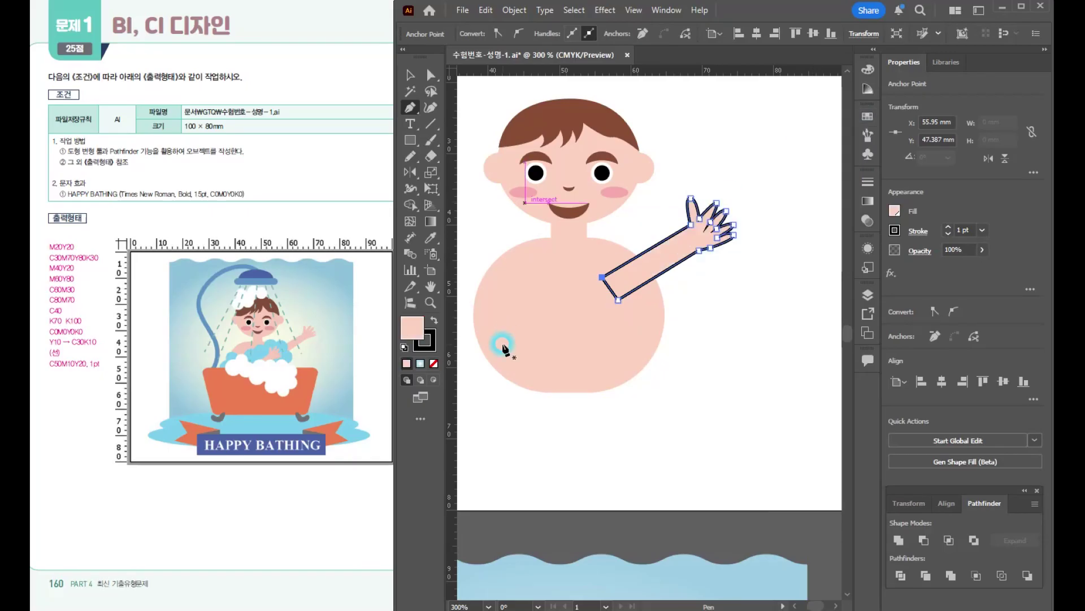
pyautogui.click(432, 346)
pyautogui.click(434, 364)
pyautogui.click(404, 331)
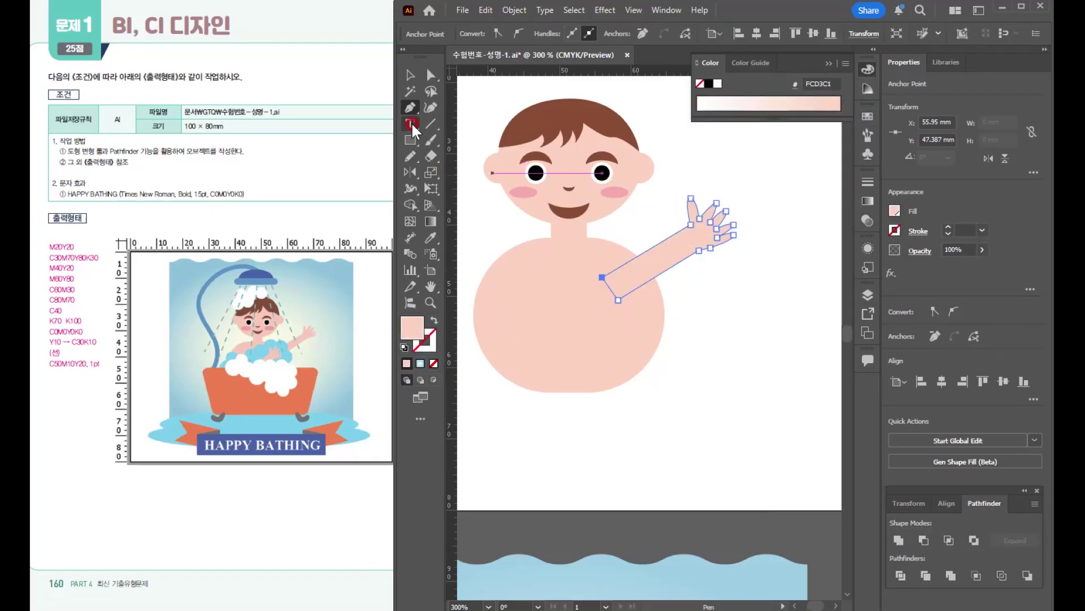
# - Shorten the thumb of the raised hand by moving its tip anchor point down towards the palm
pyautogui.click(411, 75)
pyautogui.click(804, 350)
pyautogui.click(706, 229)
pyautogui.scroll(3, 706, 228)
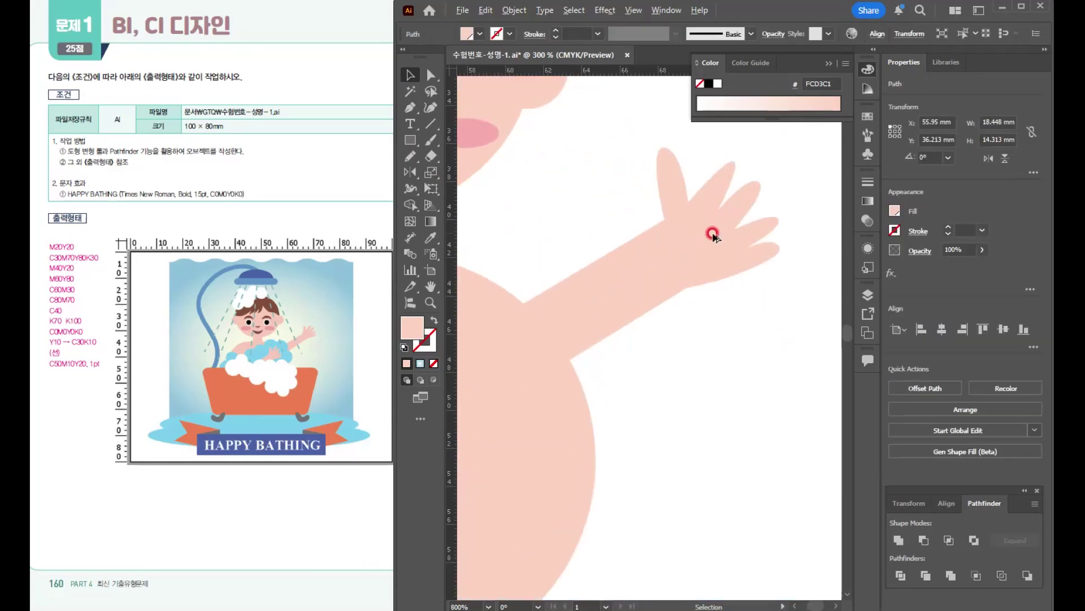
pyautogui.click(431, 76)
pyautogui.moveTo(672, 151); pyautogui.dragTo(677, 176)
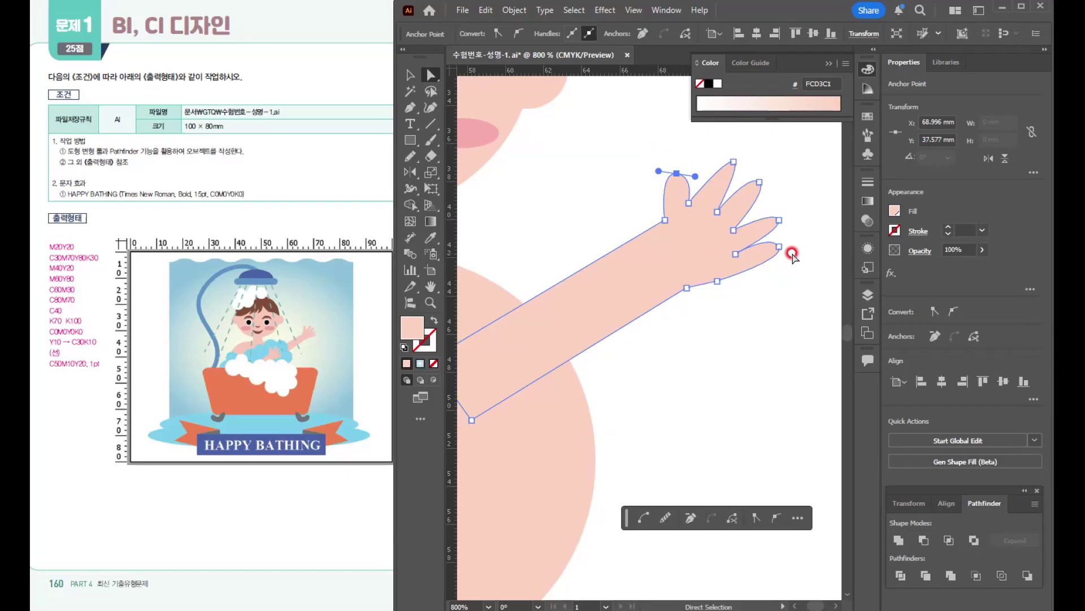
pyautogui.click(412, 76)
pyautogui.click(413, 76)
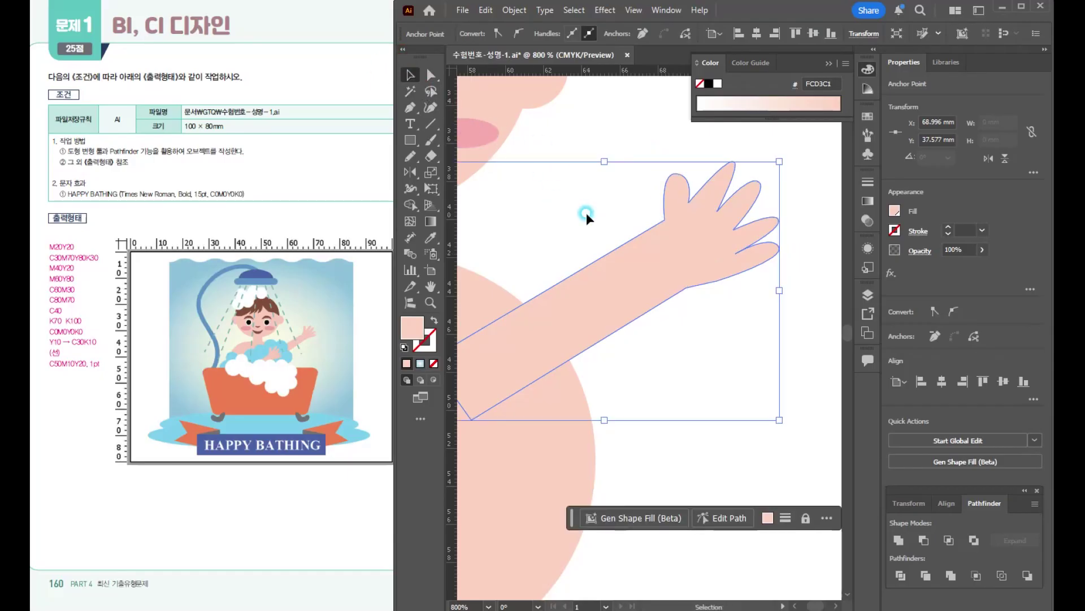
pyautogui.click(586, 213)
# - Shift the raised arm slightly outward and up so its upper end sits at the edge of the torso's shoulder
pyautogui.scroll(-3, 650, 243)
pyautogui.scroll(-1, 653, 268)
pyautogui.moveTo(653, 268); pyautogui.dragTo(711, 238)
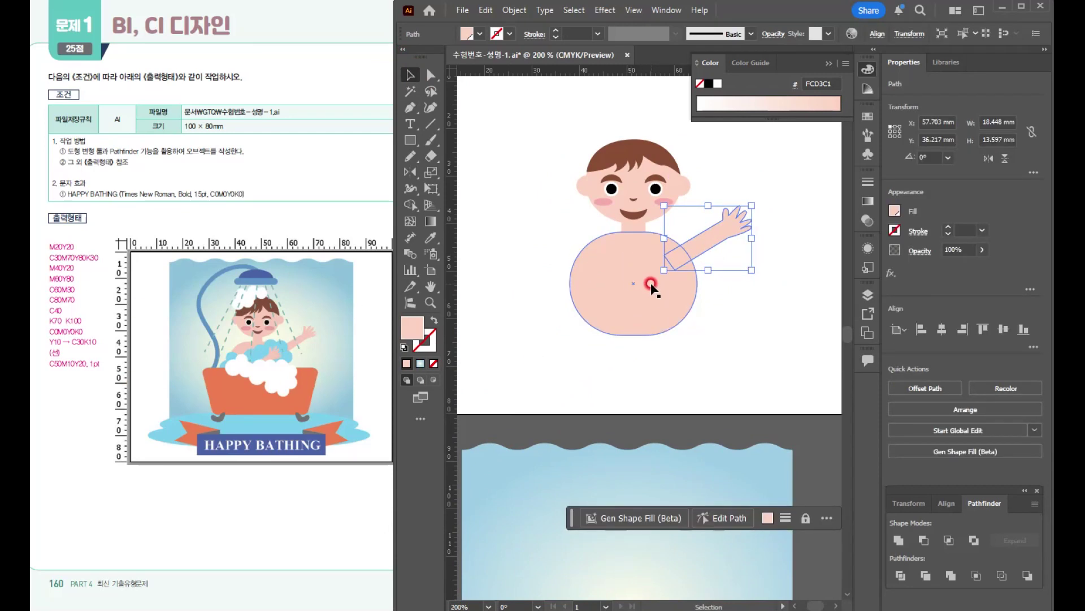
# - Draw a circle about 7.8 mm wide at the torso's lower side and fill it with the C40 light blue swatch
pyautogui.moveTo(410, 140)
pyautogui.mouseDown()
pyautogui.moveTo(447, 150)
pyautogui.moveTo(457, 172)
pyautogui.mouseUp()
pyautogui.moveTo(557, 277); pyautogui.dragTo(595, 314)
pyautogui.click(868, 134)
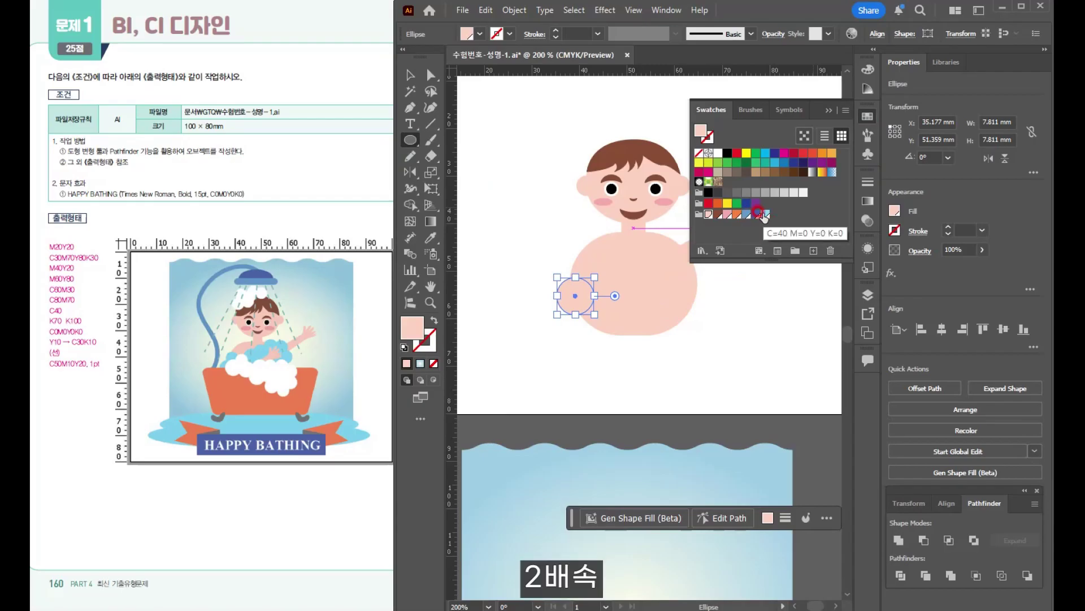
pyautogui.click(762, 215)
# - Build a band of blue foam across the torso up to the raised arm from overlapping copies of the circle in varied sizes
pyautogui.press('v')
pyautogui.moveTo(595, 314); pyautogui.dragTo(583, 293)
pyautogui.moveTo(585, 296); pyautogui.dragTo(565, 313)
pyautogui.moveTo(566, 312); pyautogui.dragTo(588, 305)
pyautogui.moveTo(586, 305); pyautogui.dragTo(605, 315)
pyautogui.moveTo(605, 314); pyautogui.dragTo(692, 262)
pyautogui.click(828, 110)
pyautogui.moveTo(692, 262); pyautogui.dragTo(612, 268)
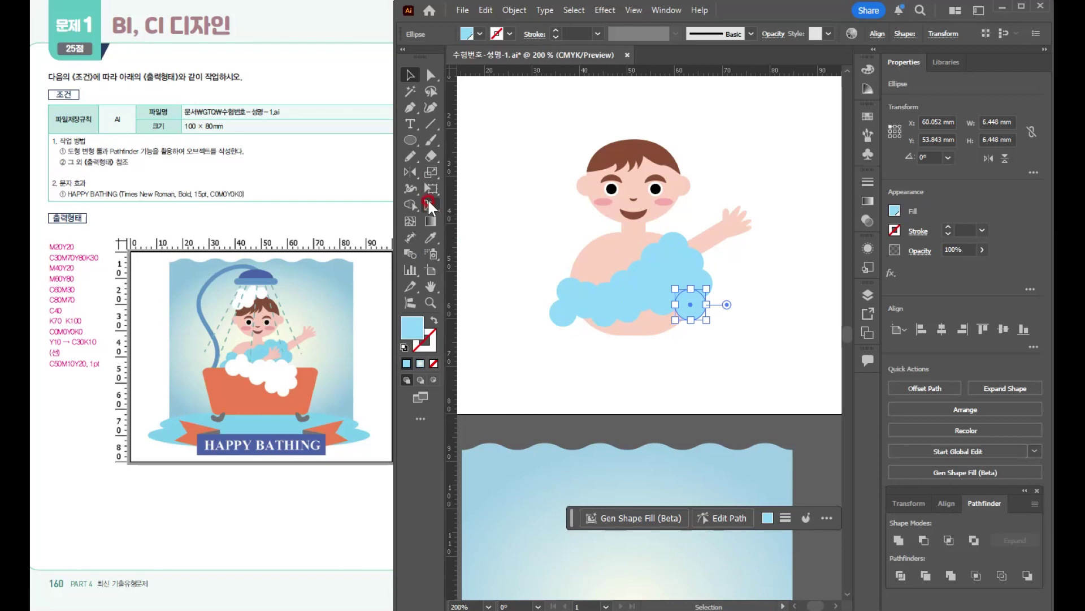
# - Select all the light blue foam circles by their shared colour with the Magic Wand and group them
pyautogui.click(413, 93)
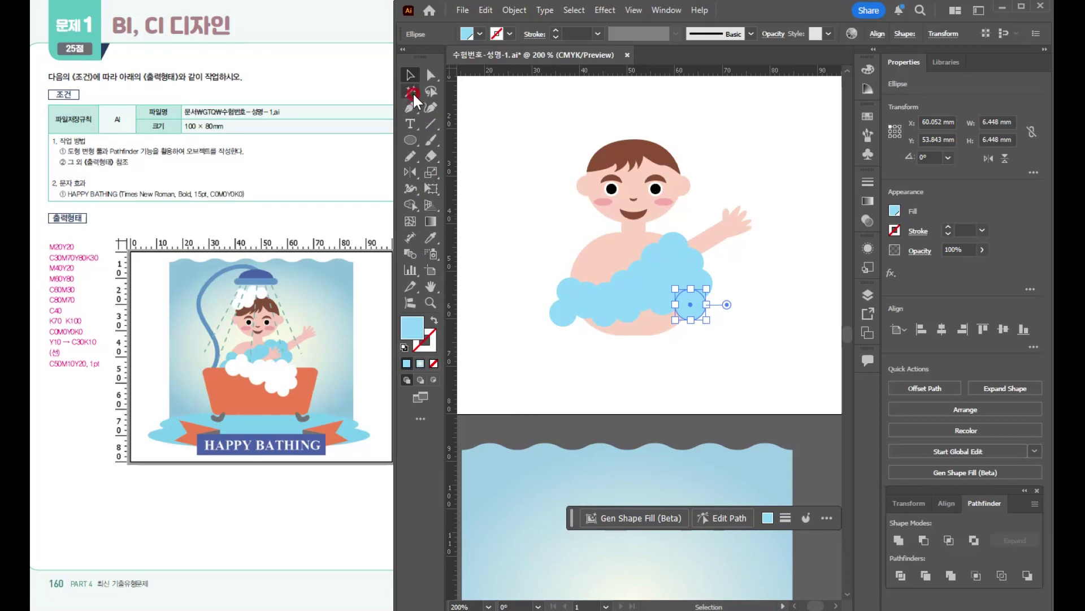
pyautogui.click(652, 279)
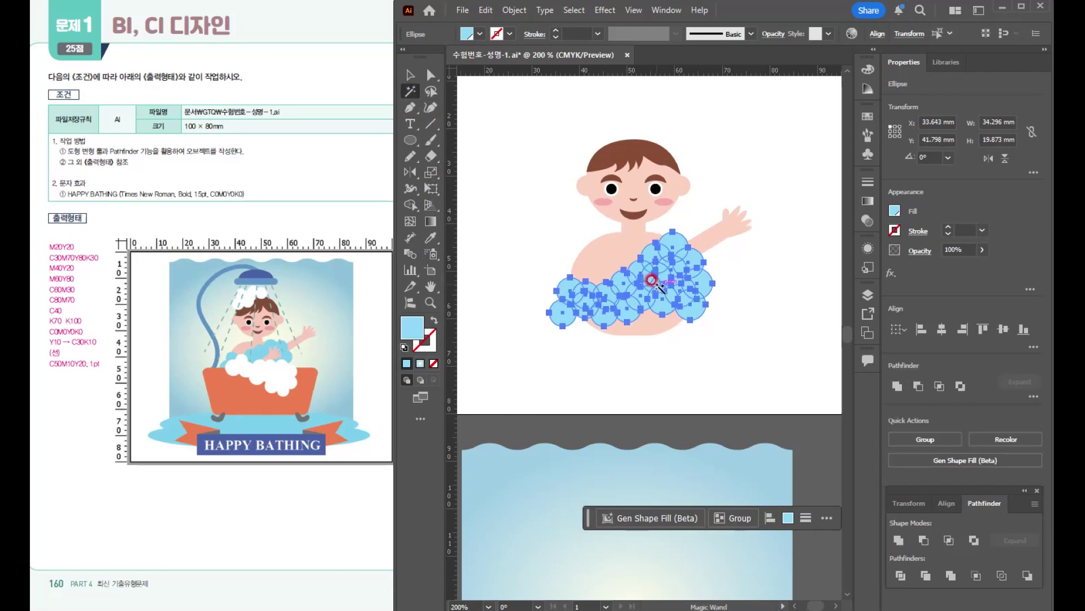
pyautogui.hotkey('ctrl', 'g')
pyautogui.click(418, 82)
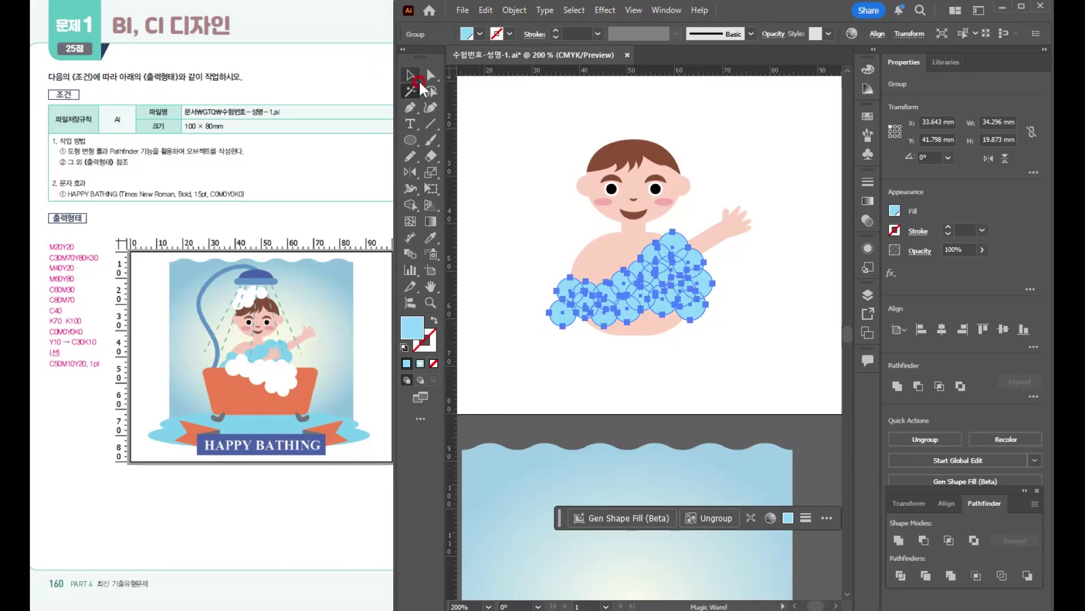
pyautogui.click(412, 76)
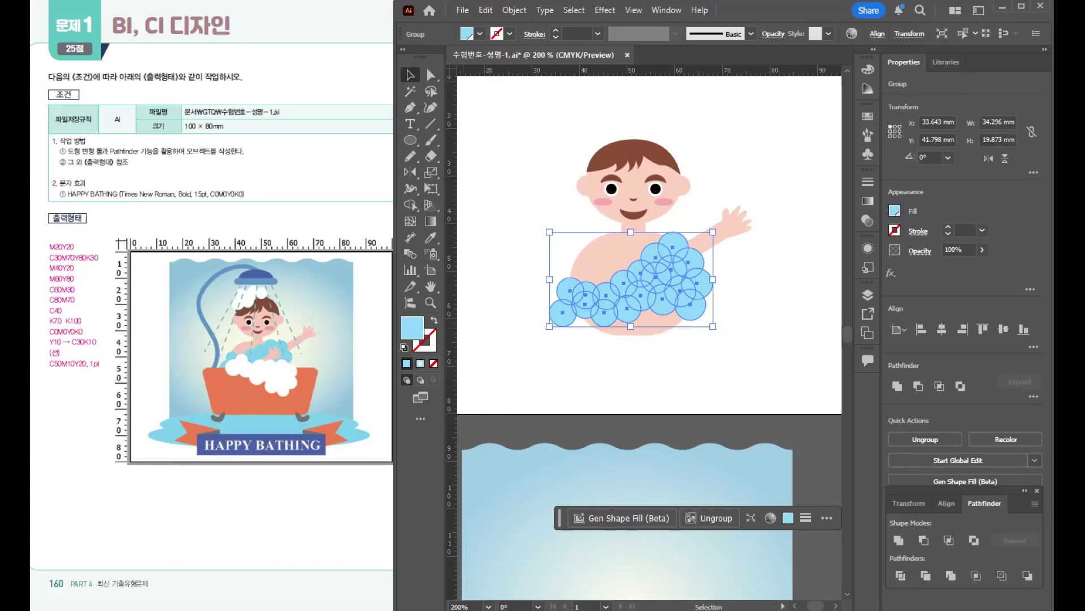
# - Copy the raised arm, bring the copy to the front and place it across the torso over the blue foam
pyautogui.click(732, 226)
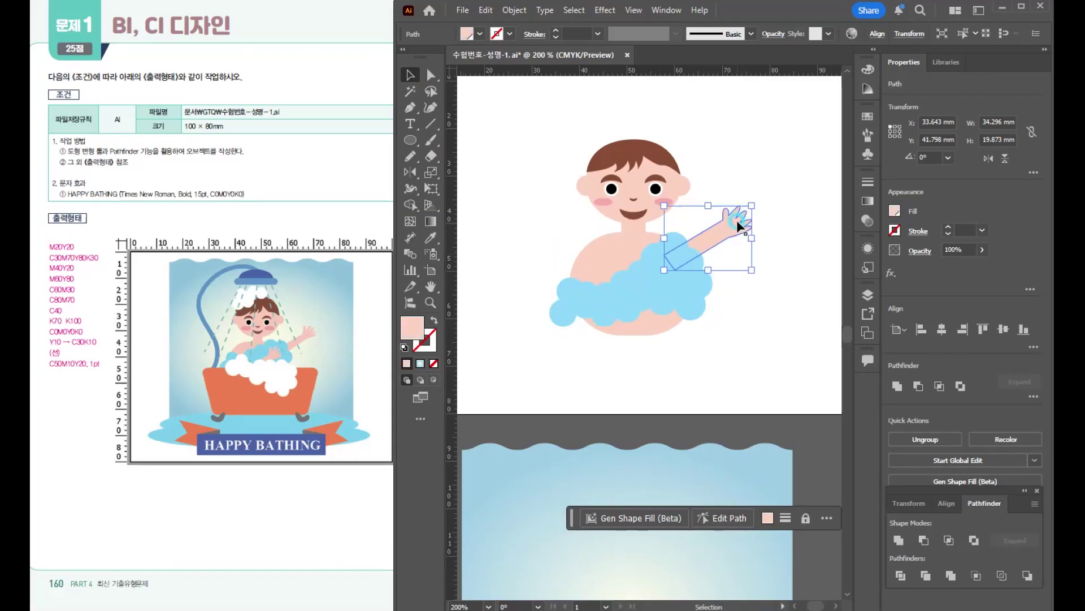
pyautogui.moveTo(735, 225); pyautogui.dragTo(590, 318)
pyautogui.hotkey('ctrl', 'shift', ']')
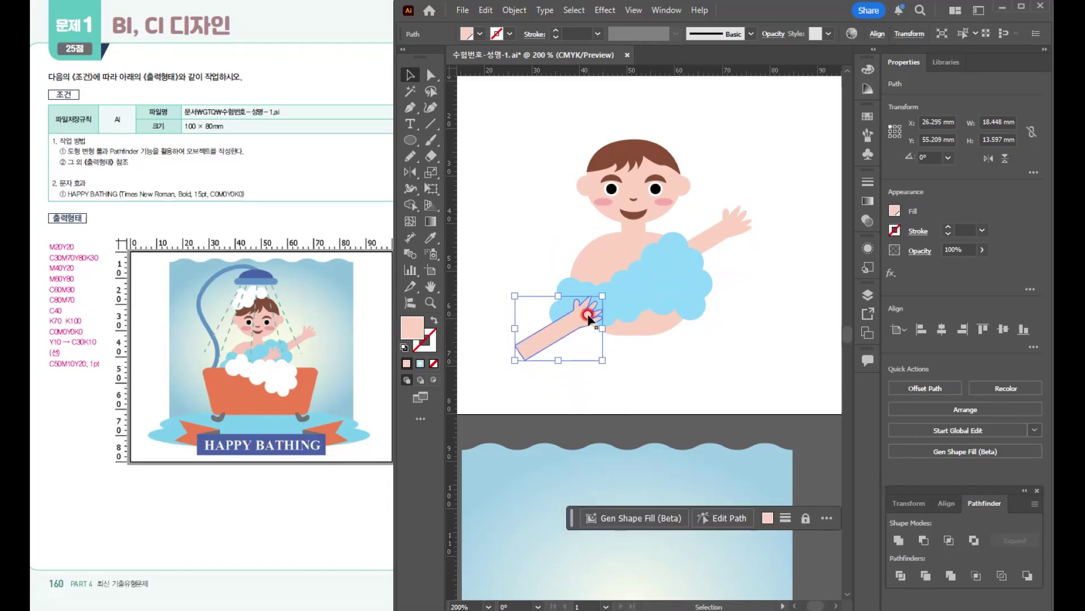
pyautogui.rightClick(579, 322)
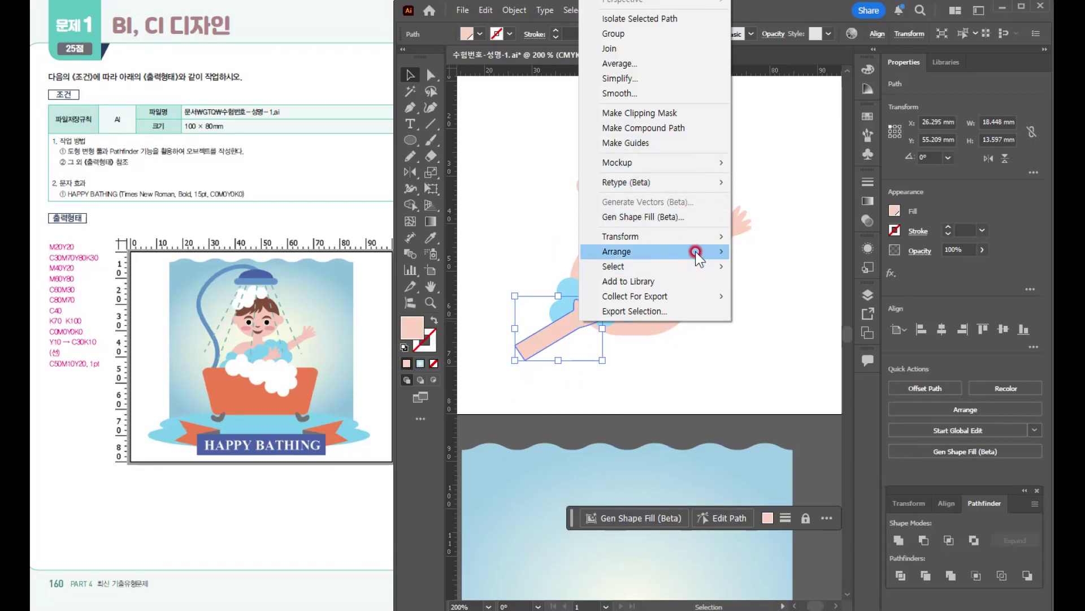
pyautogui.moveTo(697, 251)
pyautogui.click(776, 252)
pyautogui.moveTo(572, 326); pyautogui.dragTo(643, 290)
# - Copy the blue foam group about 5 mm lower, over the crossed arm, and fill the copy with white
pyautogui.click(700, 288)
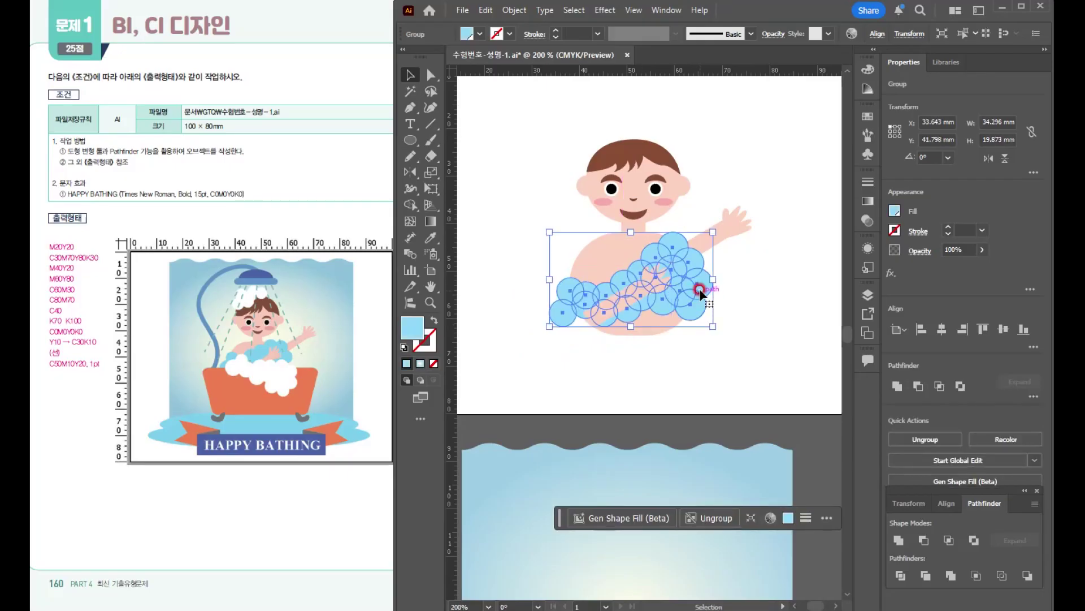
pyautogui.moveTo(699, 281); pyautogui.dragTo(701, 308)
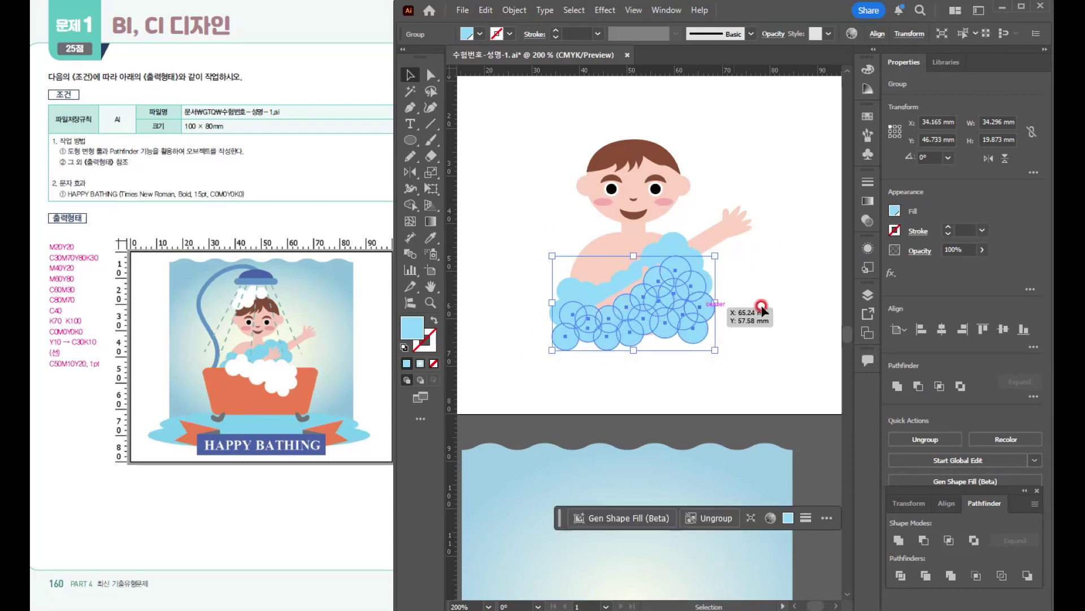
pyautogui.click(876, 119)
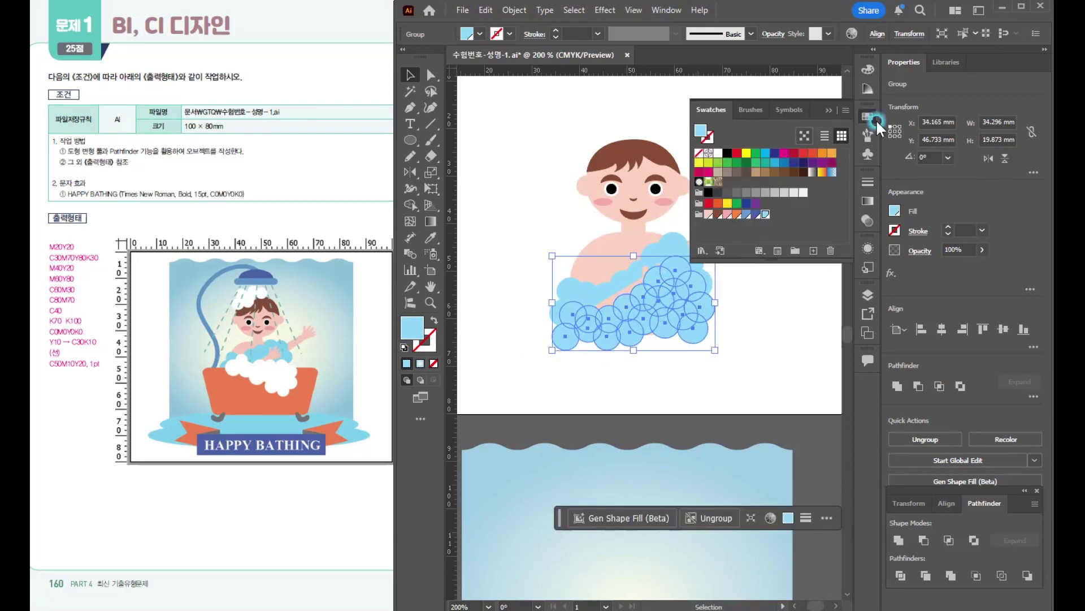
pyautogui.click(717, 153)
pyautogui.click(828, 109)
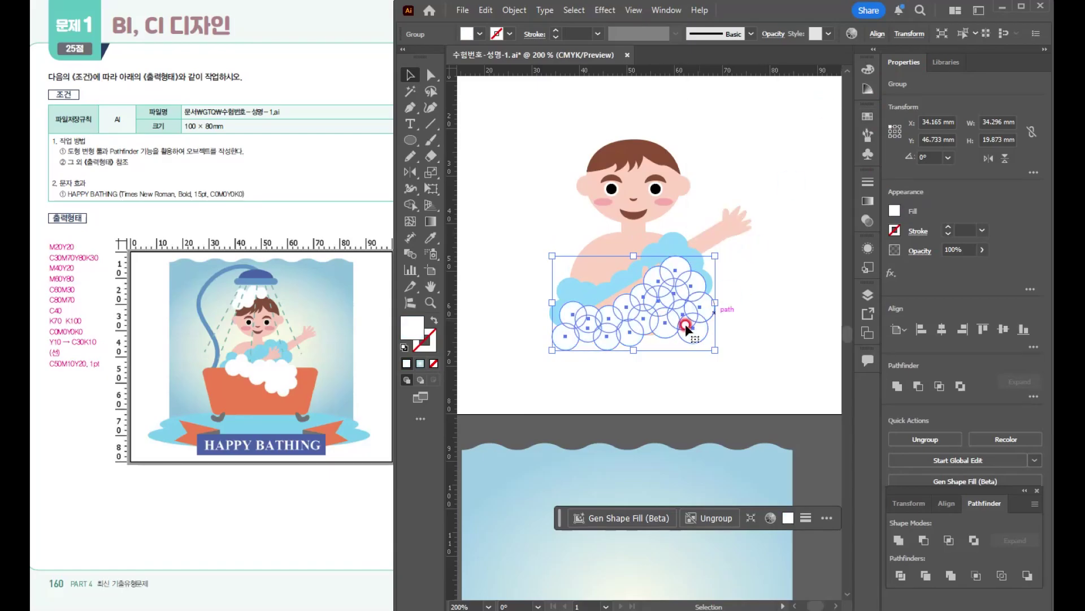
# - Rotate the white foam group about 25° clockwise and position it over the lower torso
pyautogui.moveTo(717, 245); pyautogui.dragTo(744, 303)
pyautogui.moveTo(671, 329)
pyautogui.mouseDown()
pyautogui.moveTo(684, 346)
pyautogui.moveTo(680, 338)
pyautogui.mouseUp()
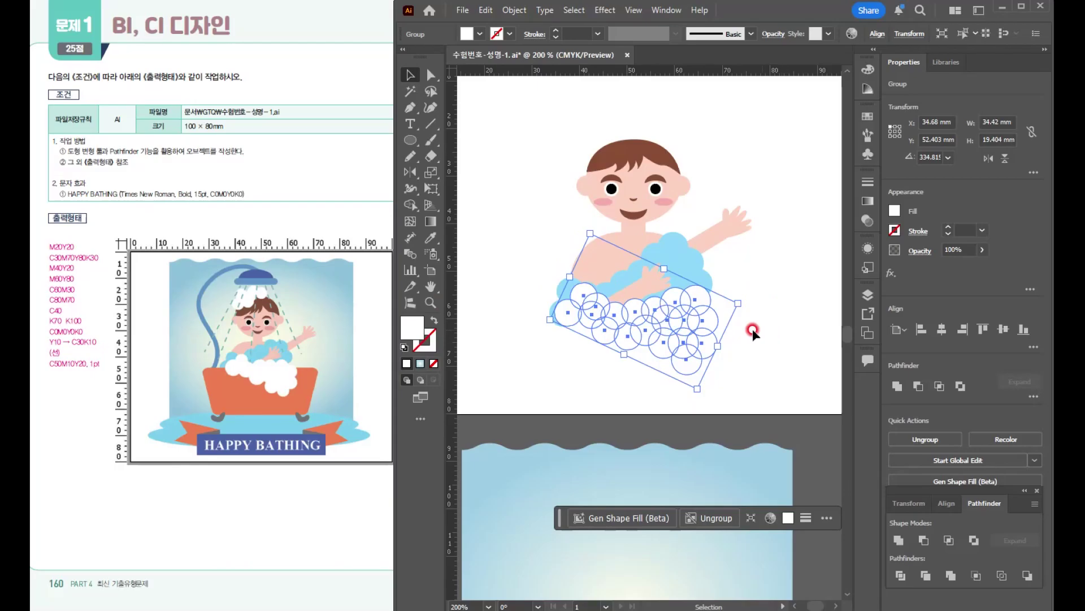
# - Select and copy five overlapping circles at the right end of the white foam group, leaving the group itself intact
pyautogui.doubleClick(694, 297)
pyautogui.click(695, 299)
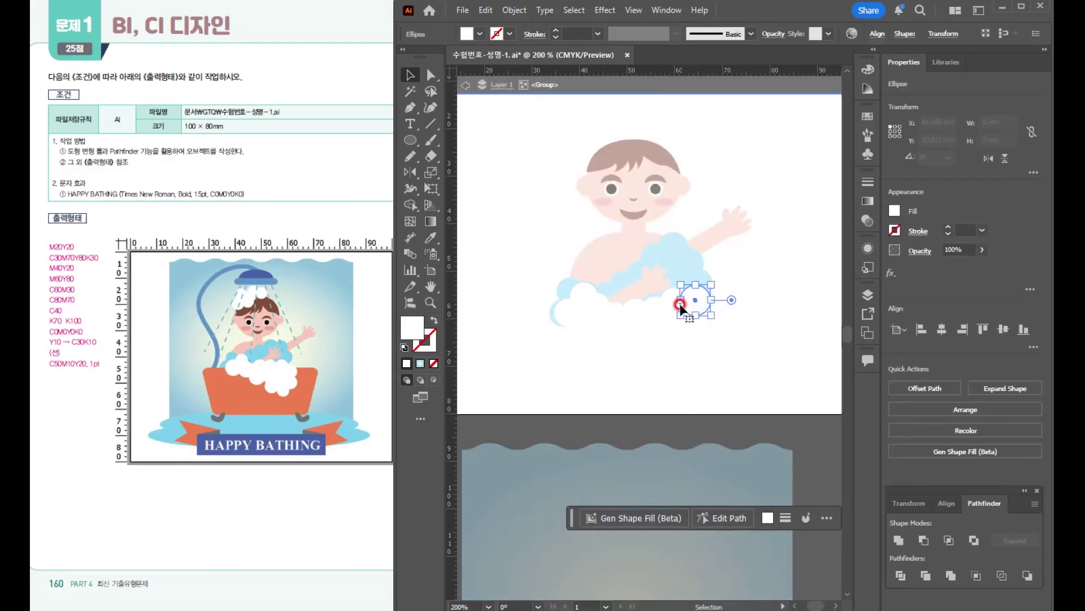
pyautogui.keyDown('shift'); pyautogui.click(671, 308); pyautogui.keyUp('shift')
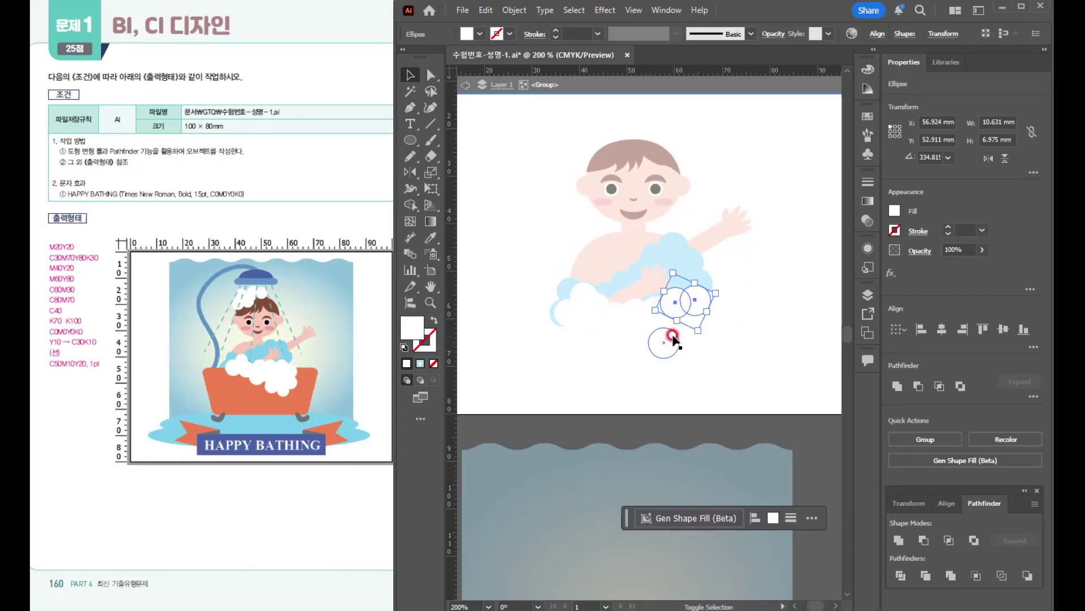
pyautogui.keyDown('shift'); pyautogui.click(697, 324); pyautogui.keyUp('shift')
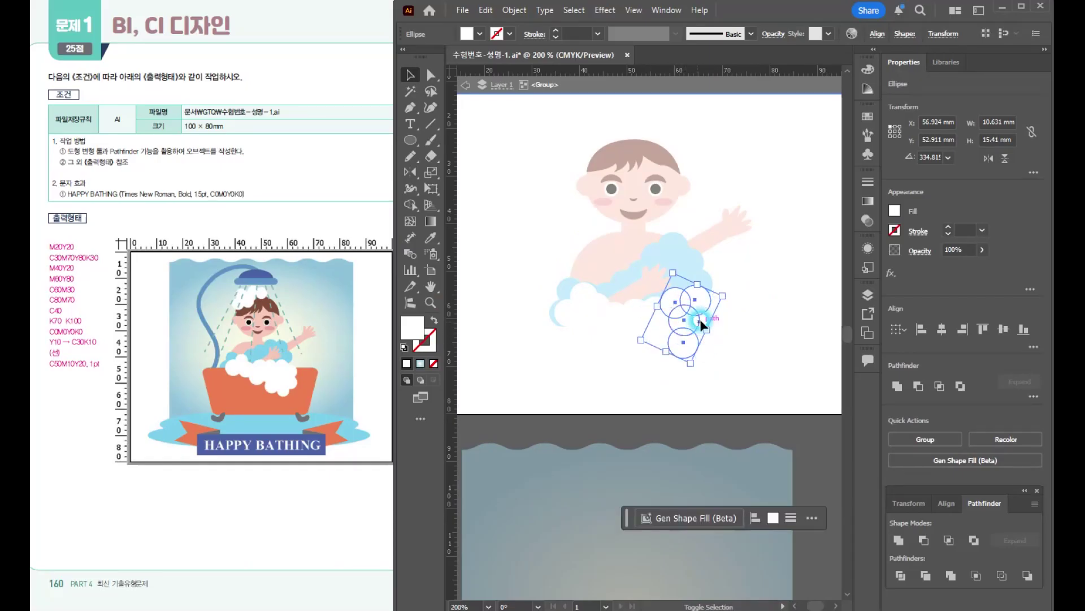
pyautogui.doubleClick(576, 189)
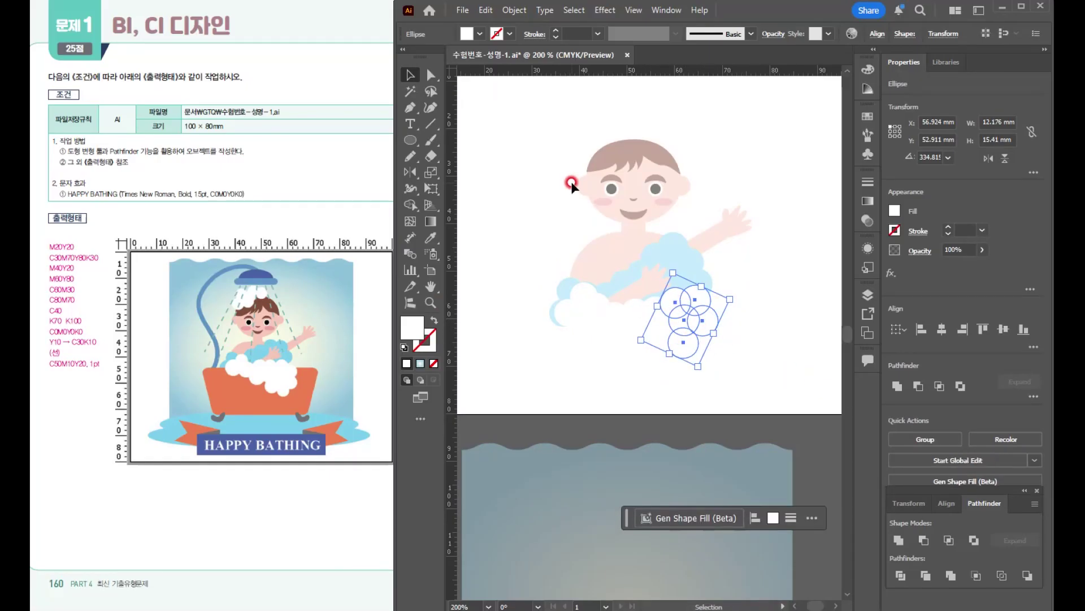
# - Paste the five white circles outside the foam group, move them onto the boy's hair and rotate them into a shampoo cap
pyautogui.click(528, 157)
pyautogui.click(654, 321)
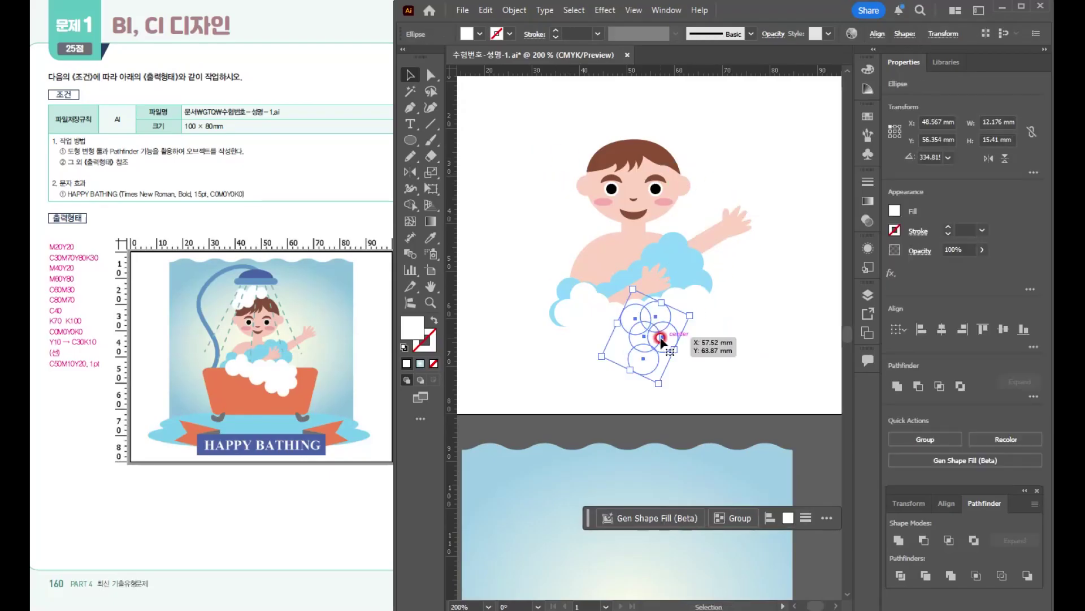
pyautogui.moveTo(655, 322); pyautogui.dragTo(602, 129)
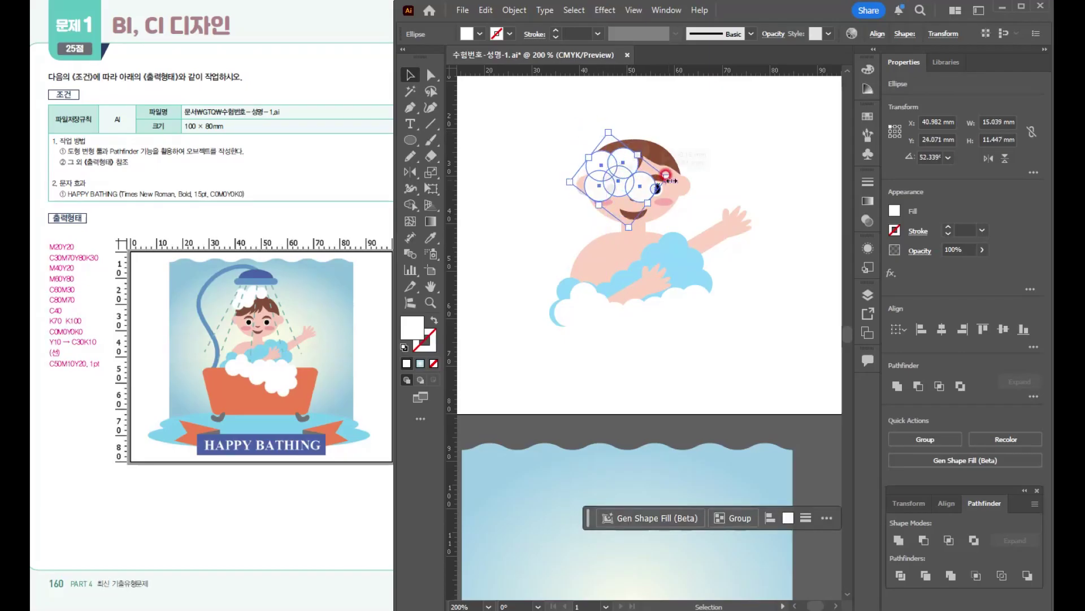
pyautogui.moveTo(648, 190); pyautogui.dragTo(640, 160)
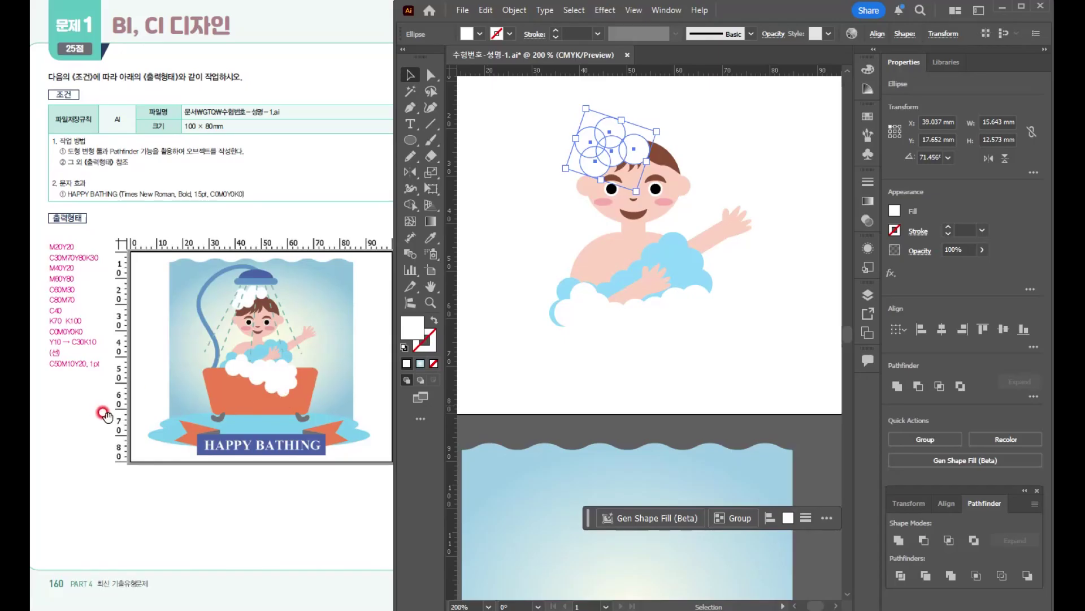
# - Draw a rectangle about 42 × 21 mm over the boy's lower torso as the bathtub and fill it with the orange M60Y80 swatch
pyautogui.moveTo(414, 141); pyautogui.dragTo(469, 141)
pyautogui.moveTo(641, 341); pyautogui.dragTo(736, 391)
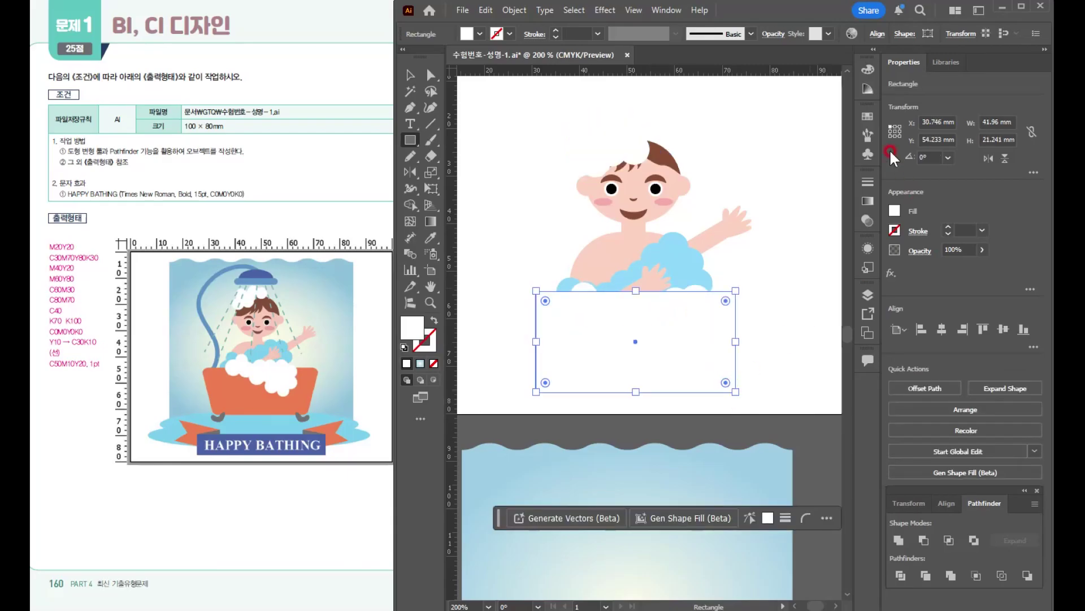
pyautogui.click(869, 66)
pyautogui.click(868, 117)
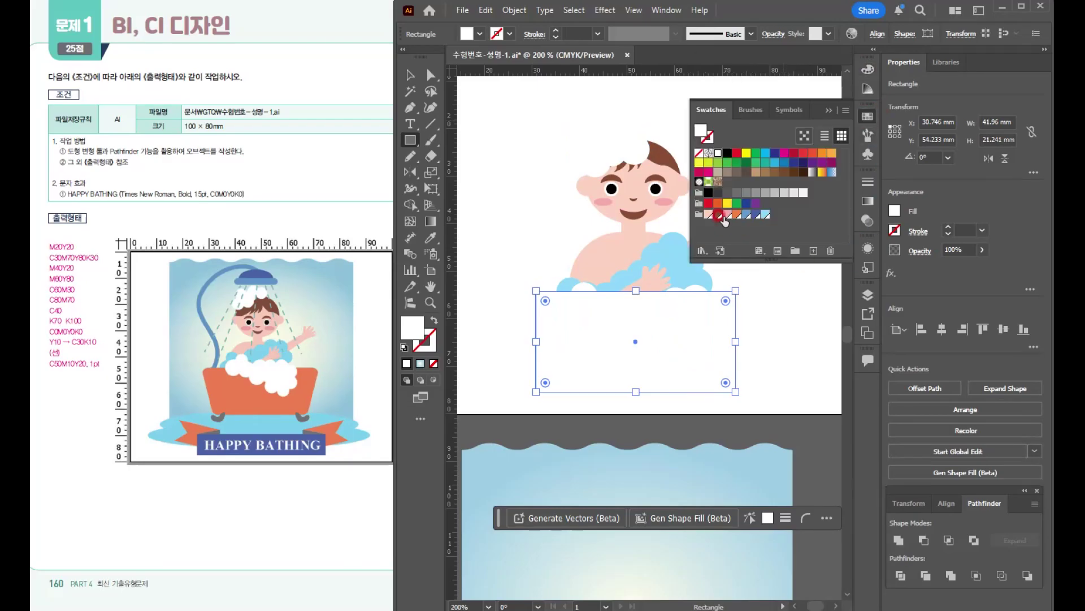
pyautogui.click(736, 216)
pyautogui.click(411, 73)
pyautogui.click(865, 97)
pyautogui.click(831, 109)
# - Scale the boy, foam and bathtub together down to about 85% and position them on the artboard
pyautogui.scroll(-1, 733, 290)
pyautogui.moveTo(642, 321); pyautogui.dragTo(610, 276)
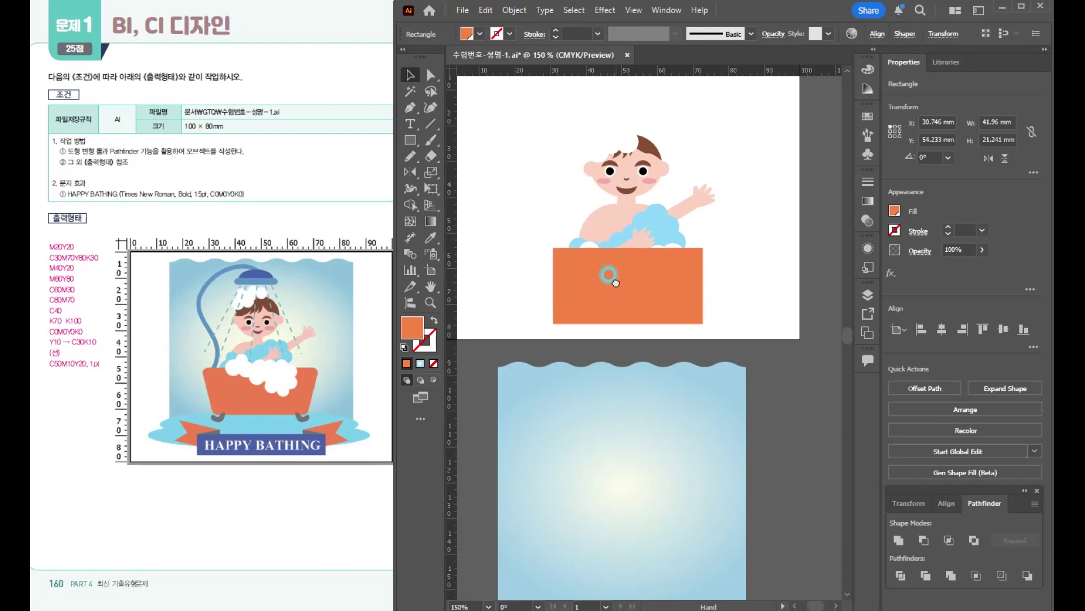
pyautogui.click(522, 108)
pyautogui.moveTo(537, 104); pyautogui.dragTo(624, 216)
pyautogui.moveTo(721, 322); pyautogui.dragTo(722, 322)
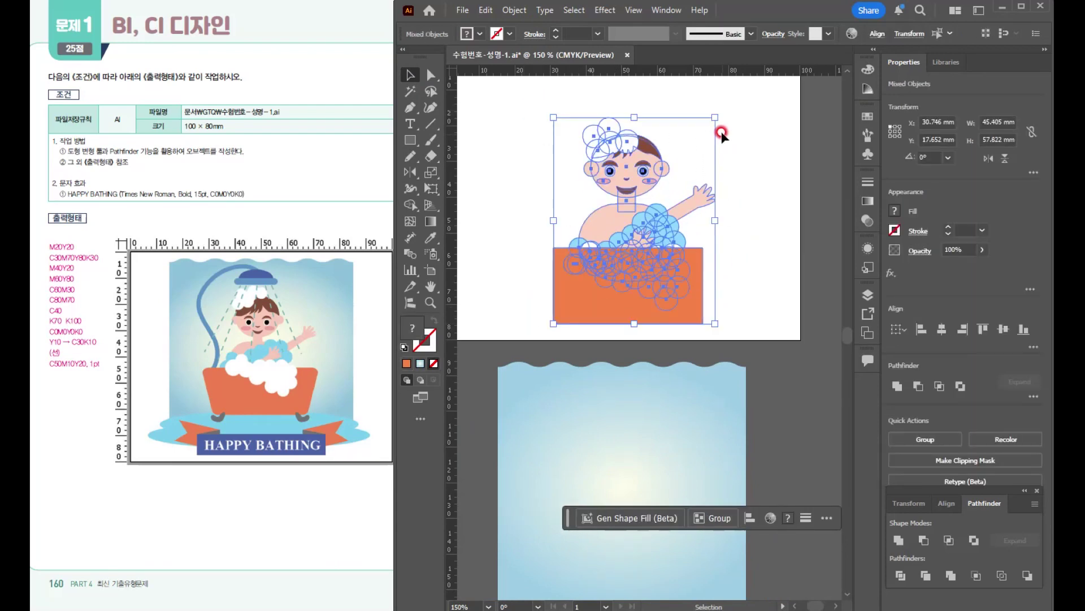
pyautogui.moveTo(712, 113); pyautogui.dragTo(701, 124)
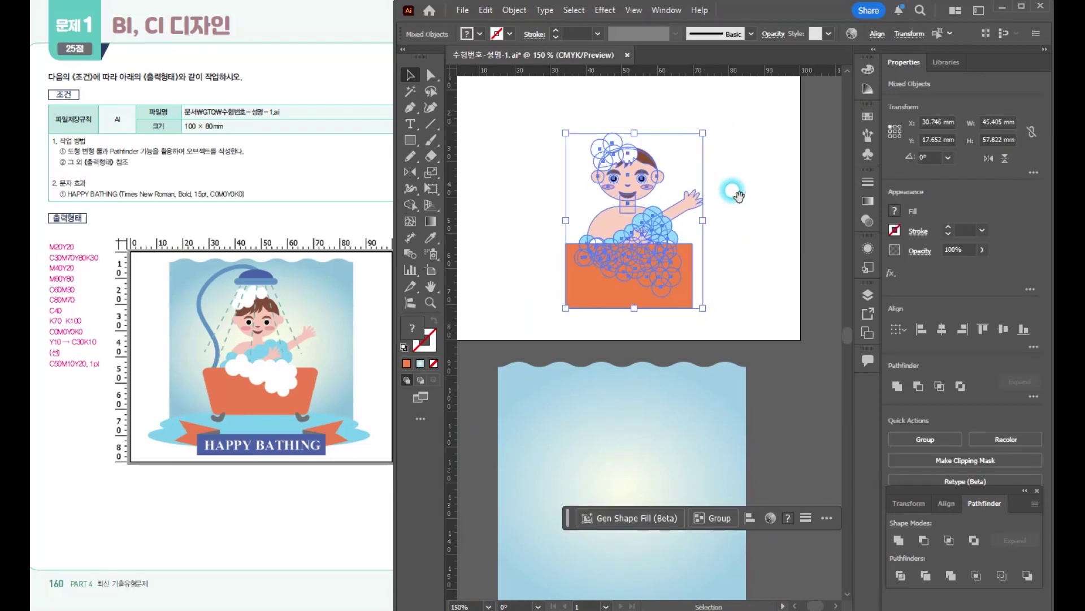
pyautogui.moveTo(740, 222); pyautogui.dragTo(763, 273)
pyautogui.moveTo(660, 278); pyautogui.dragTo(653, 249)
pyautogui.click(743, 314)
# - Resize the orange bathtub rectangle to about 43.5 mm wide and 19.5 mm high
pyautogui.click(670, 322)
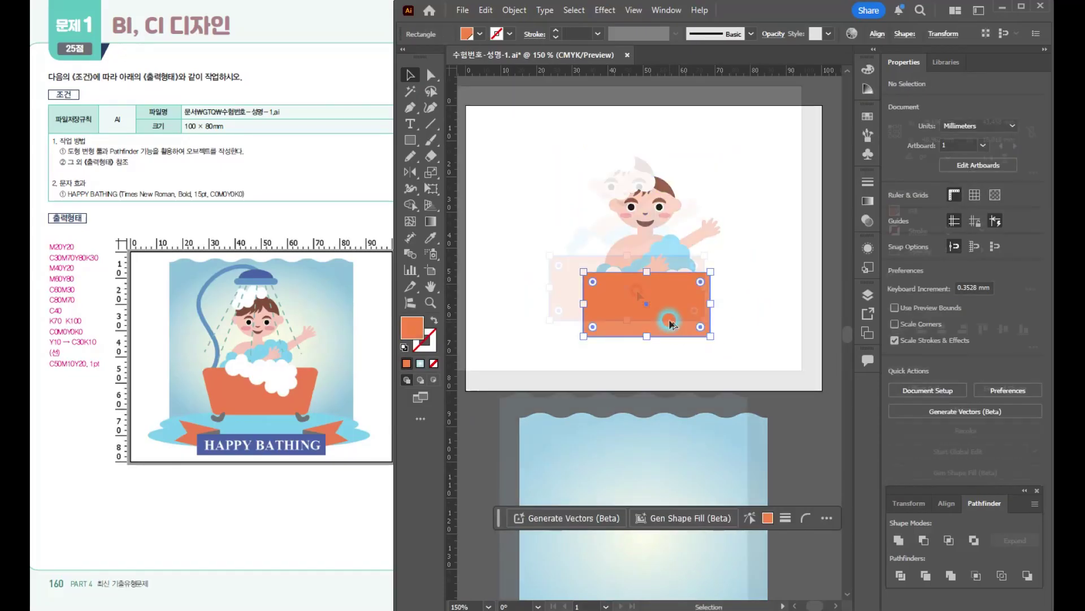
pyautogui.scroll(1, 630, 286)
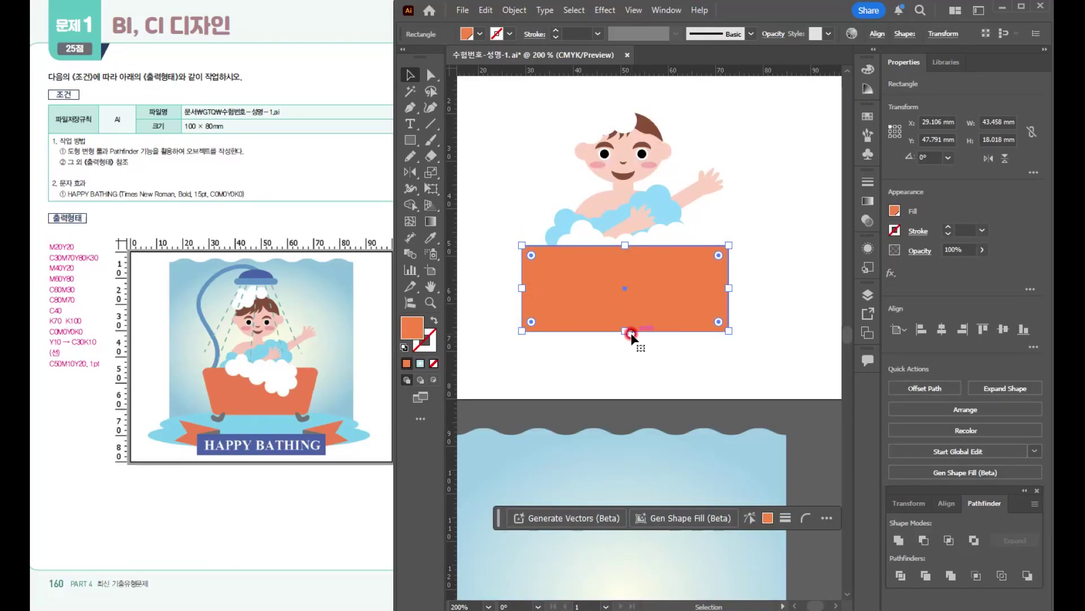
pyautogui.moveTo(626, 333); pyautogui.dragTo(620, 339)
# - Taper the bathtub by scaling its two bottom anchor points evenly inward to form a trapezoid
pyautogui.click(432, 75)
pyautogui.click(520, 338)
pyautogui.keyDown('shift'); pyautogui.click(729, 338); pyautogui.keyUp('shift')
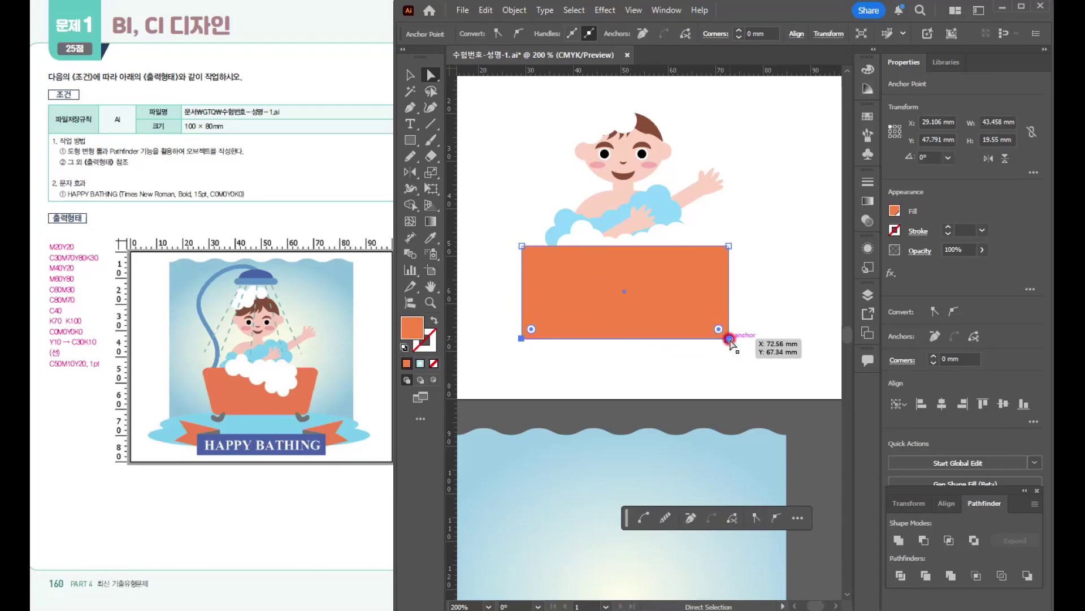
pyautogui.click(431, 173)
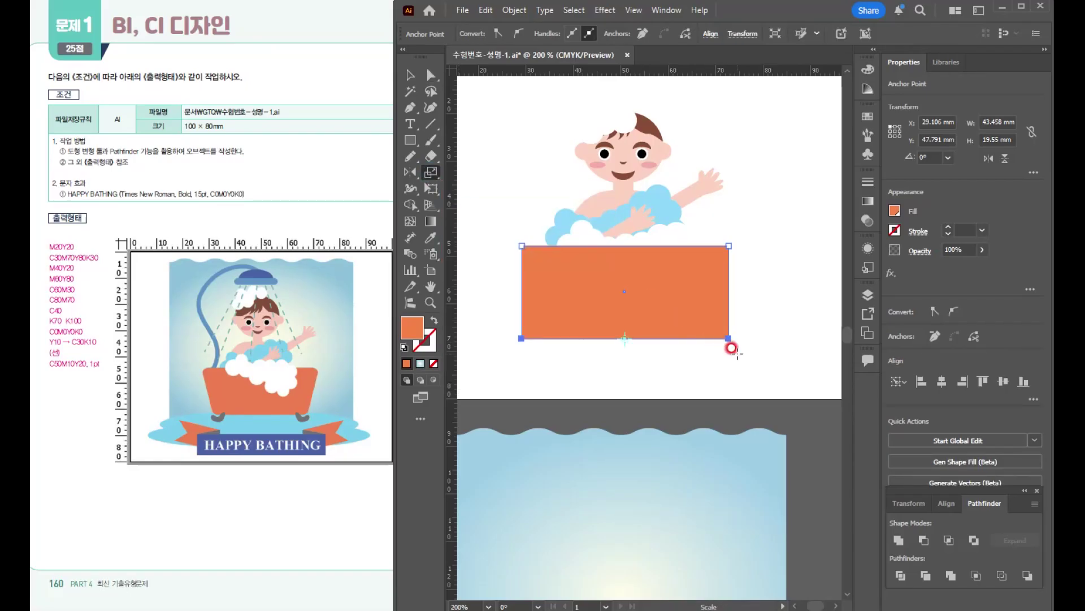
pyautogui.moveTo(721, 348); pyautogui.dragTo(707, 354)
# - Round all four corners of the orange bathtub
pyautogui.click(429, 74)
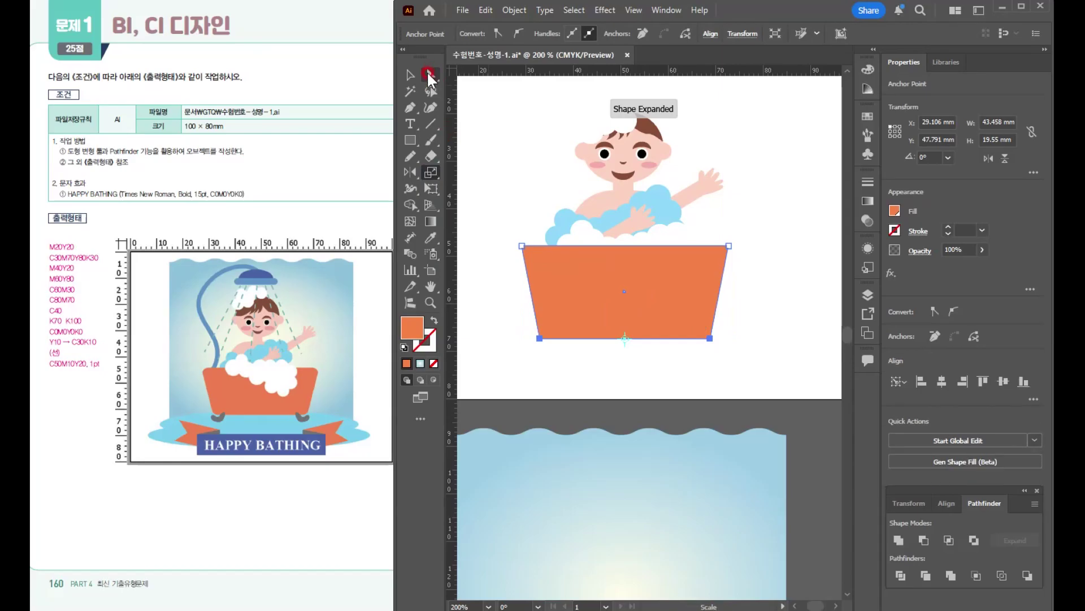
pyautogui.click(713, 277)
pyautogui.click(820, 312)
pyautogui.click(686, 283)
pyautogui.moveTo(718, 255); pyautogui.dragTo(711, 259)
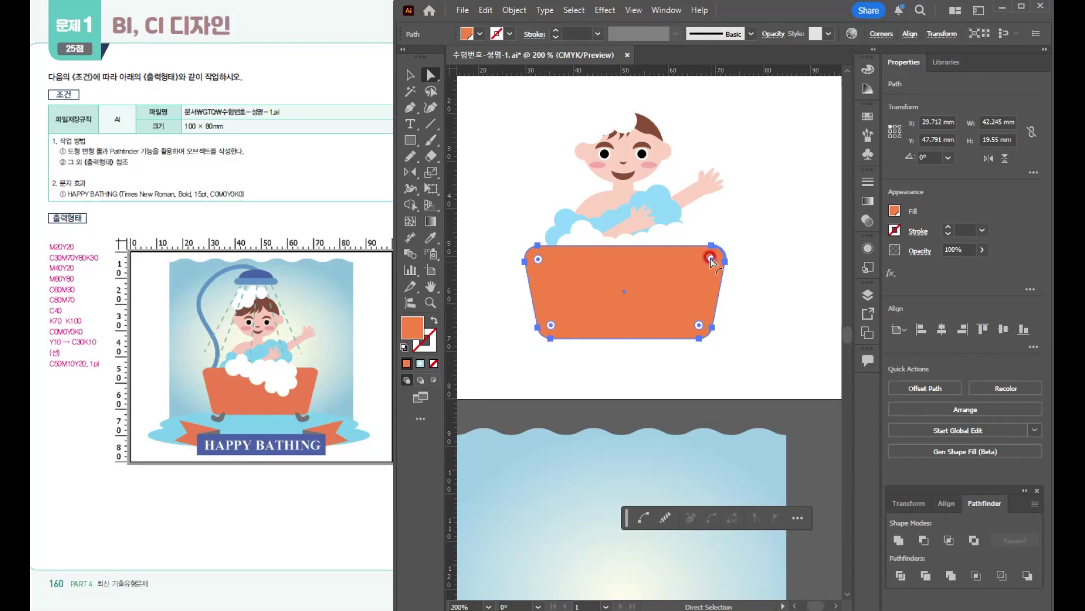
# - Bring the white foam group in front of the bathtub, position it over the rim and enlarge it to about 30 mm wide
pyautogui.click(412, 76)
pyautogui.click(684, 238)
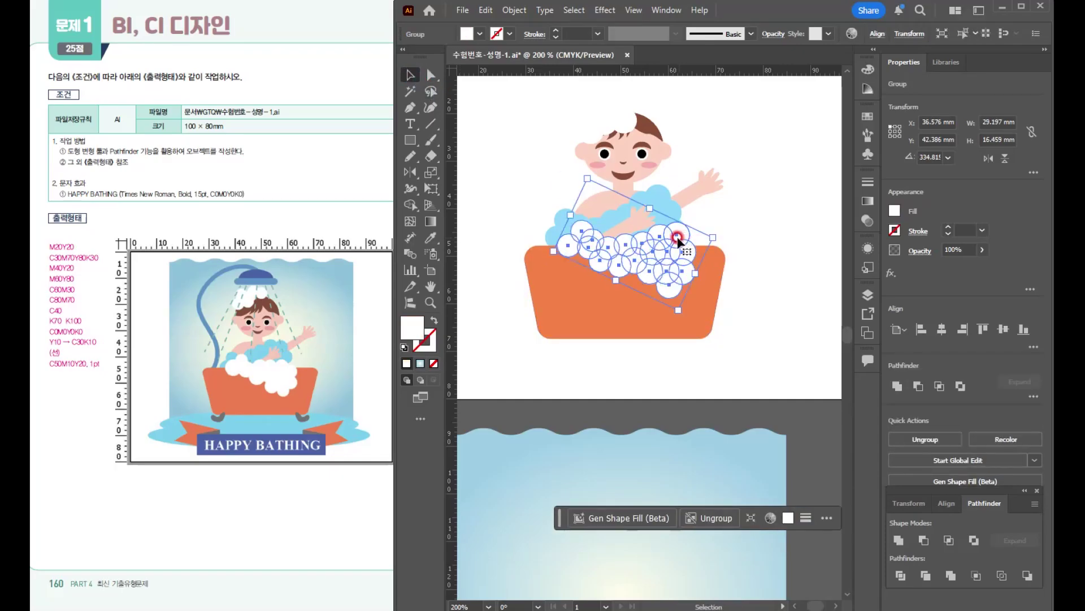
pyautogui.scroll(2, 679, 241)
pyautogui.moveTo(677, 268); pyautogui.dragTo(707, 270)
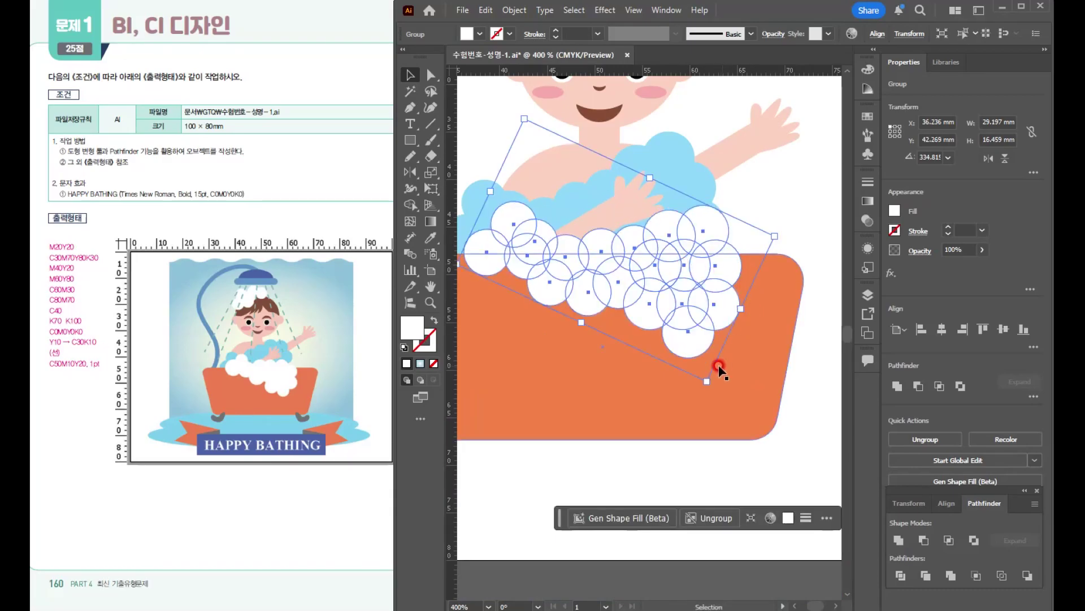
pyautogui.moveTo(704, 378); pyautogui.dragTo(710, 383)
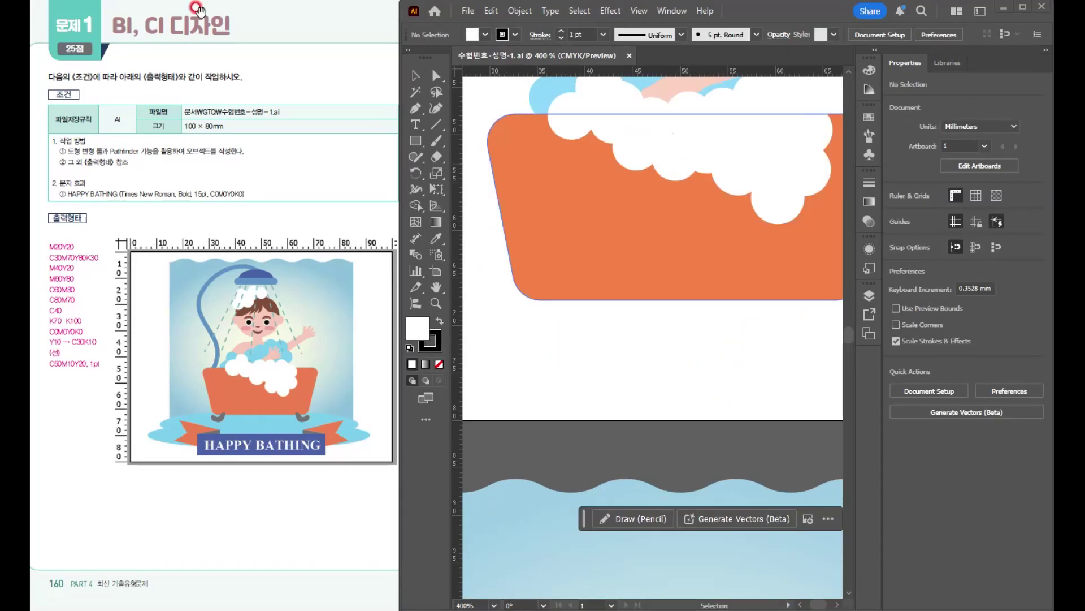
pyautogui.click(608, 354)
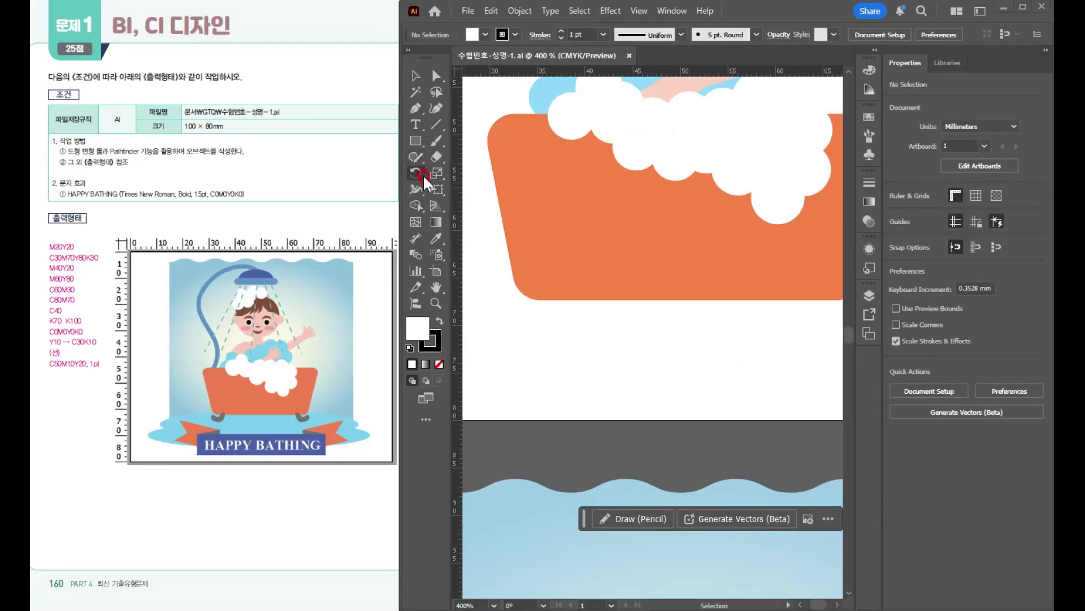
# - Sketch a closed, curved foot about 3.7 × 3 mm at the bathtub's lower left corner with the Pencil tool
pyautogui.moveTo(416, 154); pyautogui.dragTo(455, 168)
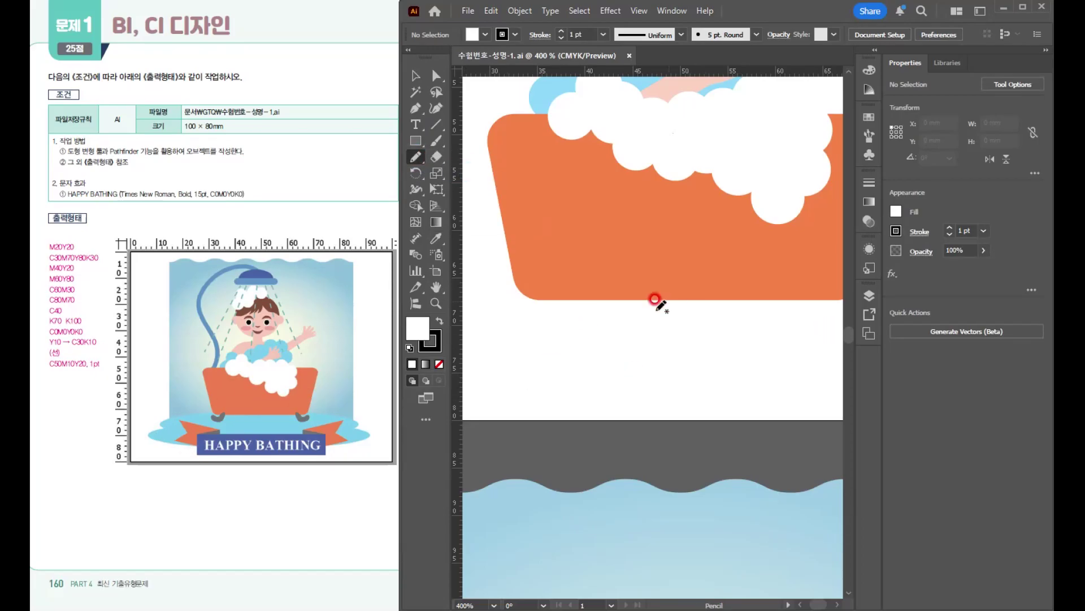
pyautogui.scroll(2, 575, 337)
pyautogui.scroll(-1, 575, 336)
pyautogui.moveTo(596, 284); pyautogui.dragTo(645, 298)
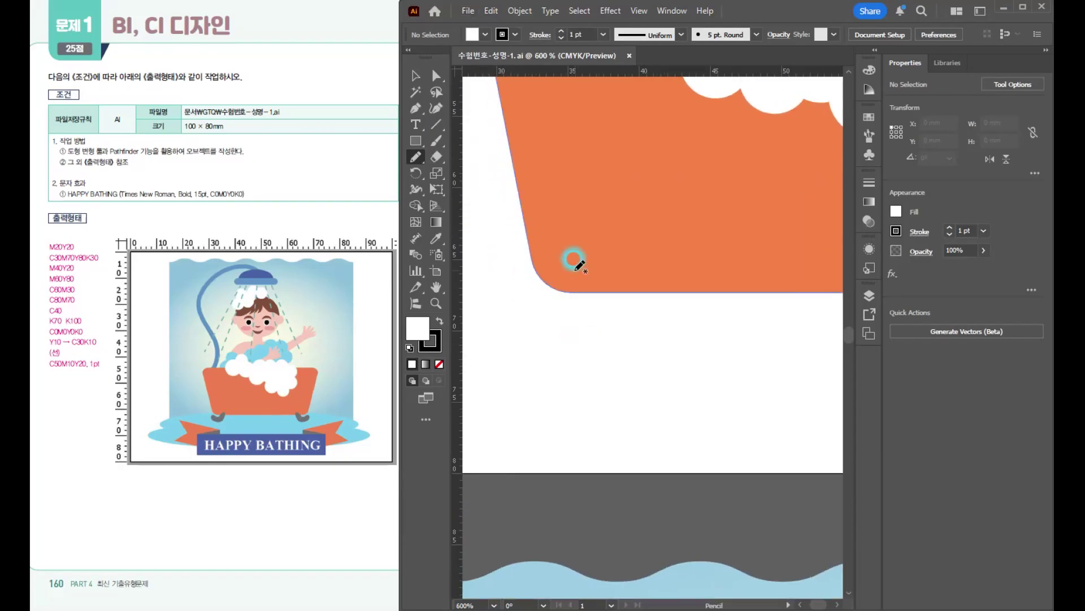
pyautogui.moveTo(542, 286)
pyautogui.mouseDown()
pyautogui.moveTo(559, 312)
pyautogui.moveTo(586, 302)
pyautogui.moveTo(575, 259)
pyautogui.mouseUp()
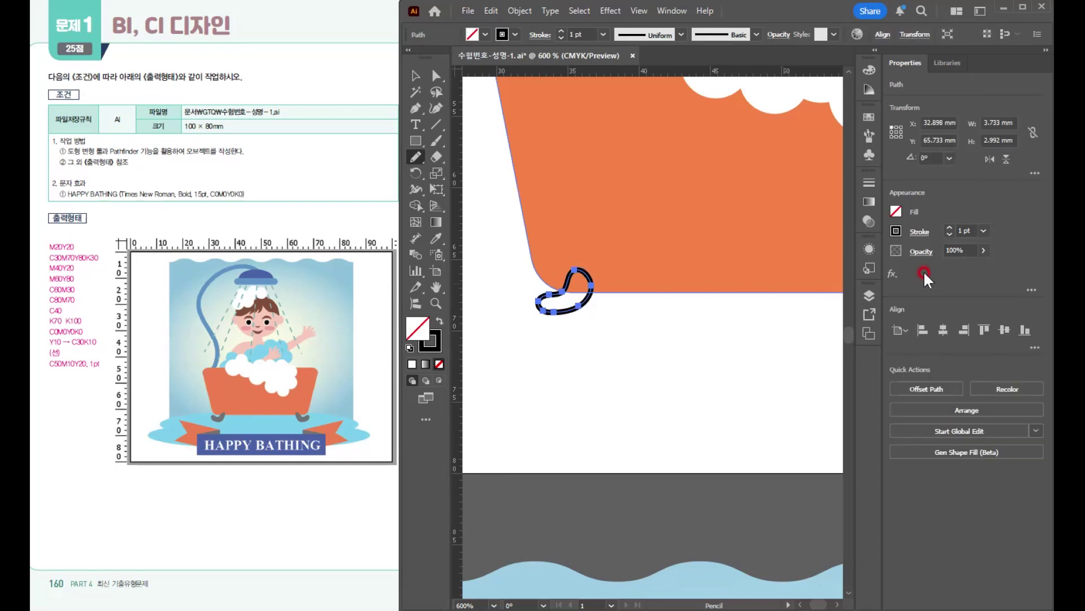
# - Fill the bathtub foot with the brown C30M70Y80K30 swatch and remove its stroke
pyautogui.click(870, 116)
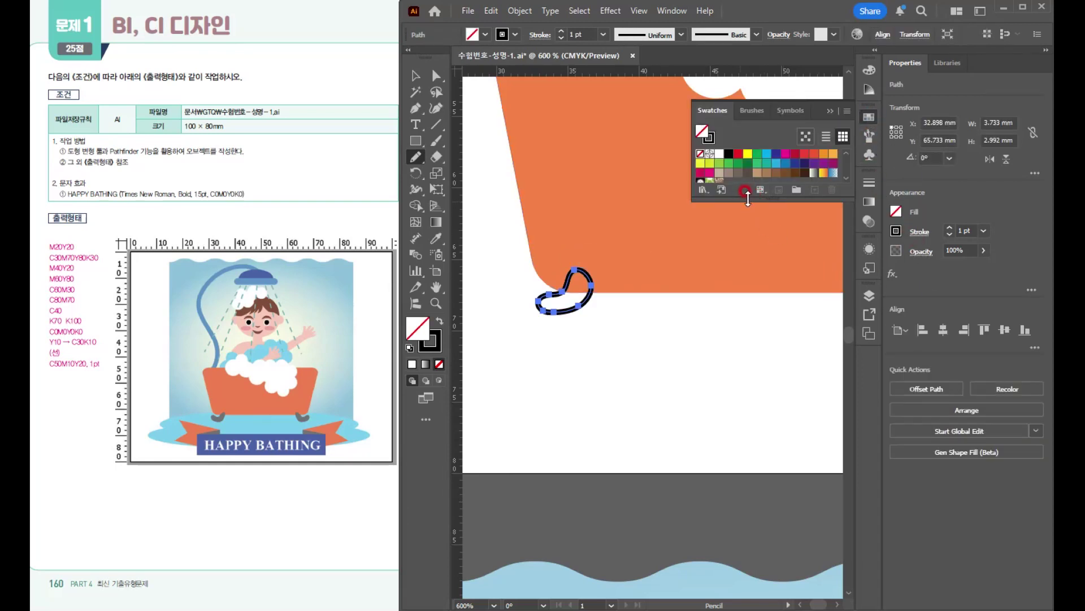
pyautogui.moveTo(752, 199); pyautogui.dragTo(758, 283)
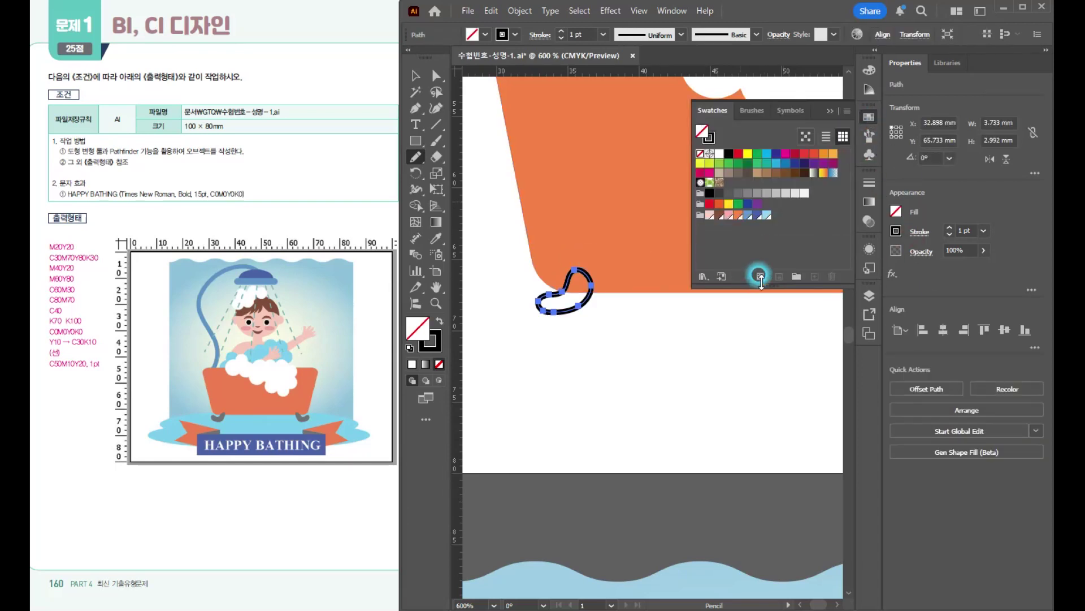
pyautogui.click(719, 216)
pyautogui.click(434, 352)
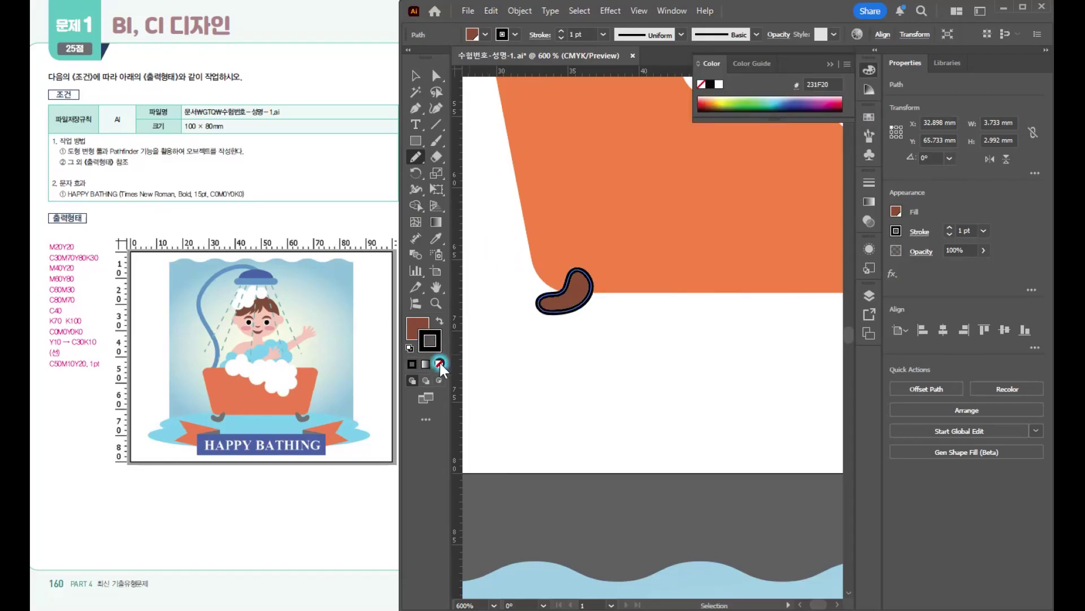
pyautogui.click(439, 363)
pyautogui.click(416, 76)
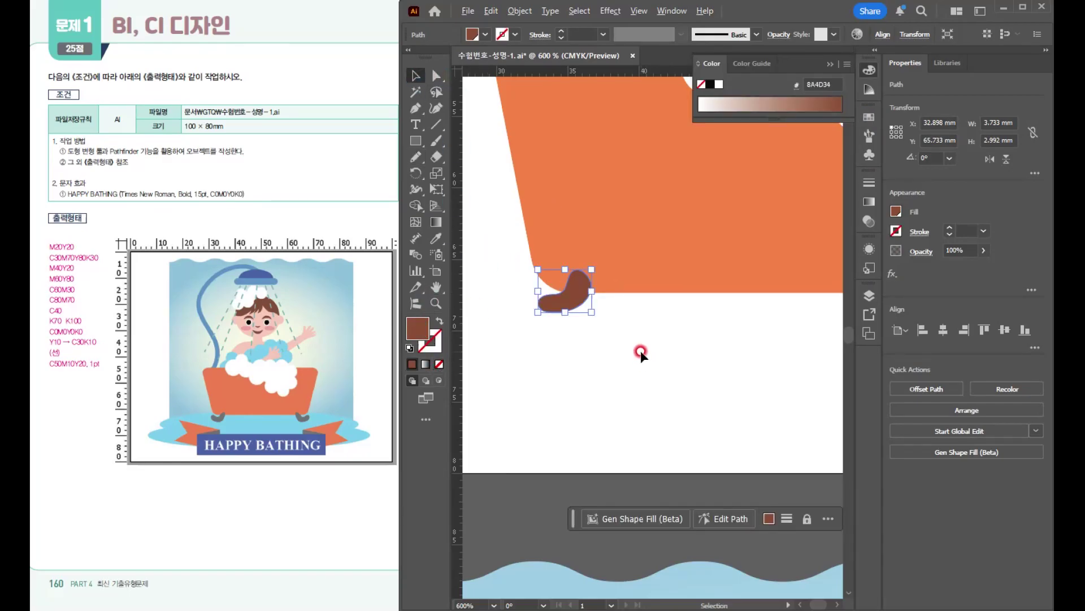
# - Mirror a copy of the brown bathtub foot across the vertical axis through the chin's centre to the bathtub's opposite lower corner
pyautogui.scroll(-2, 639, 350)
pyautogui.moveTo(708, 358); pyautogui.dragTo(622, 358)
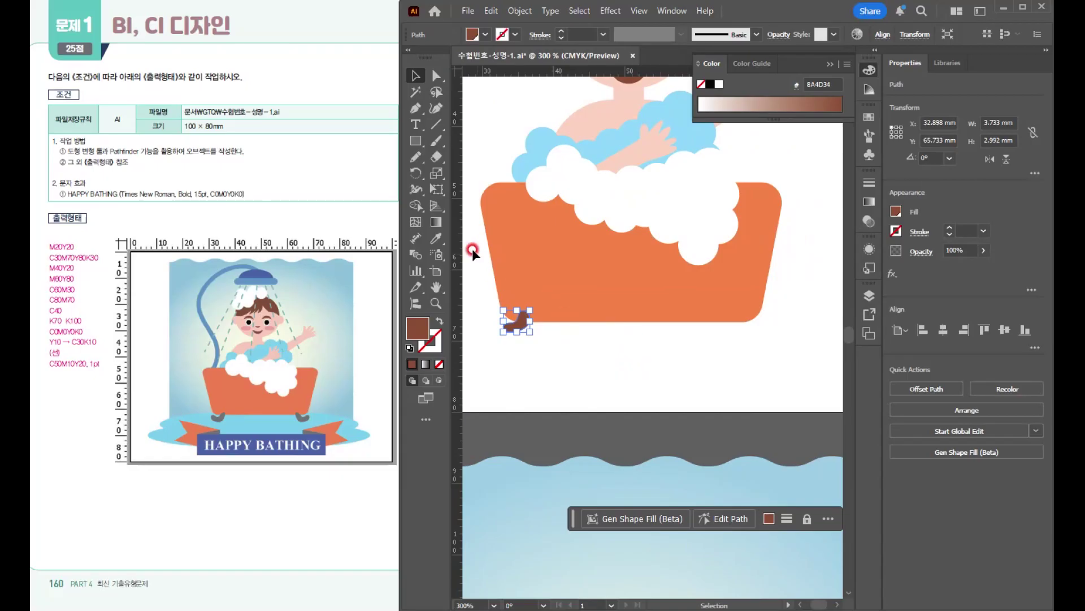
pyautogui.moveTo(419, 173); pyautogui.dragTo(443, 188)
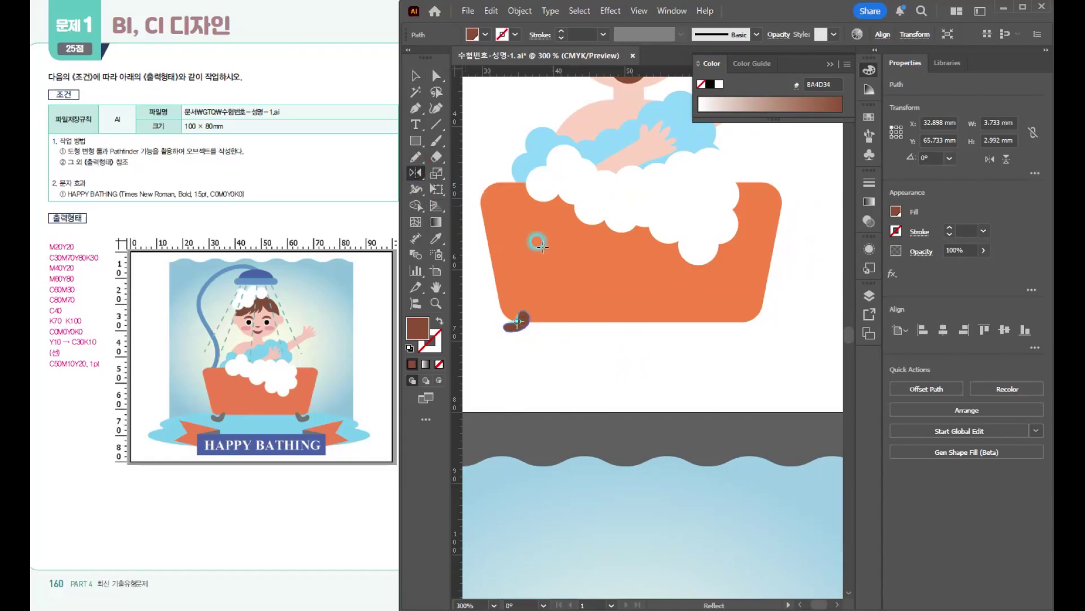
pyautogui.moveTo(641, 310)
pyautogui.mouseDown()
pyautogui.moveTo(634, 321)
pyautogui.moveTo(648, 324)
pyautogui.mouseUp()
pyautogui.press('ctrl')
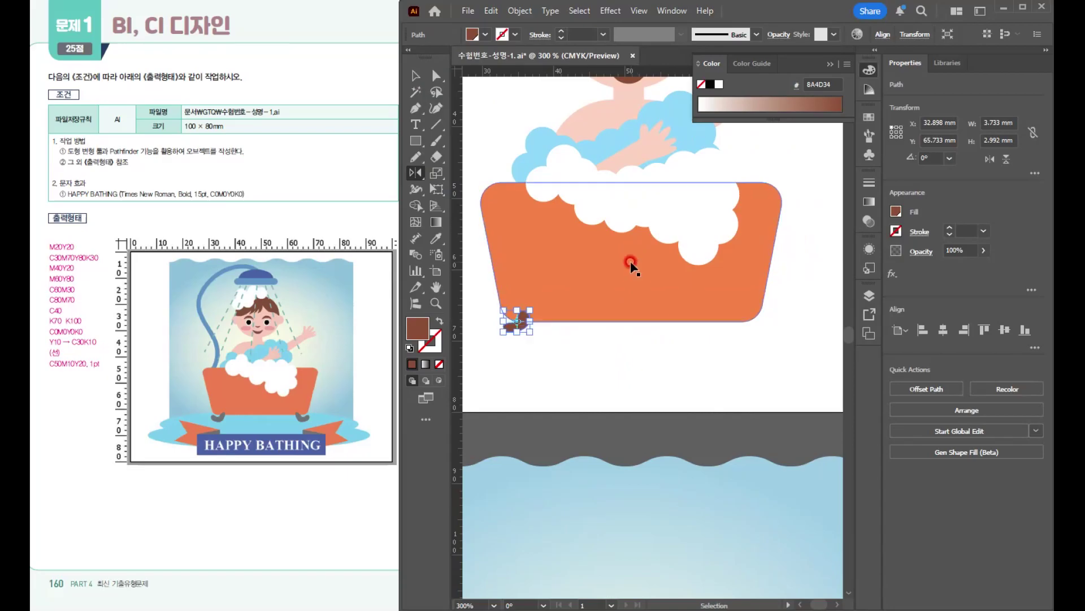
pyautogui.moveTo(642, 231); pyautogui.dragTo(661, 307)
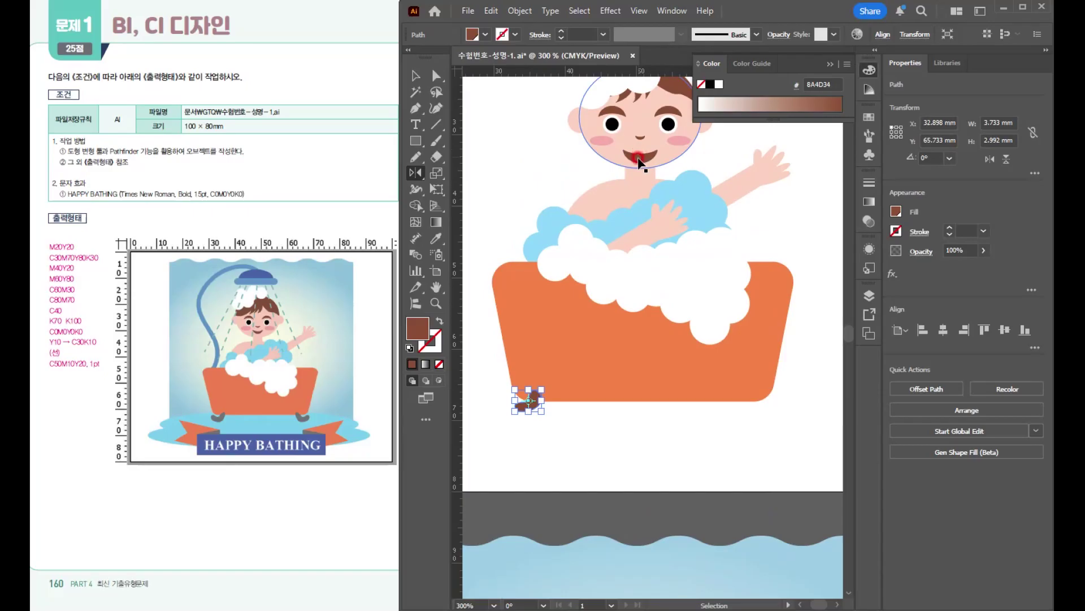
pyautogui.press('alt')
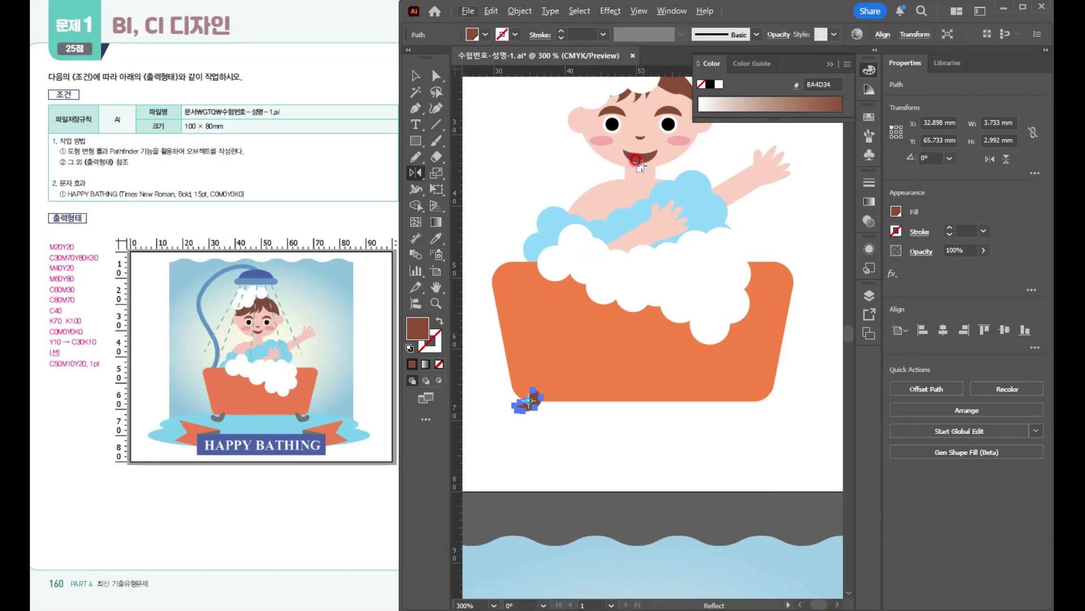
pyautogui.keyDown('alt'); pyautogui.click(641, 165); pyautogui.keyUp('alt')
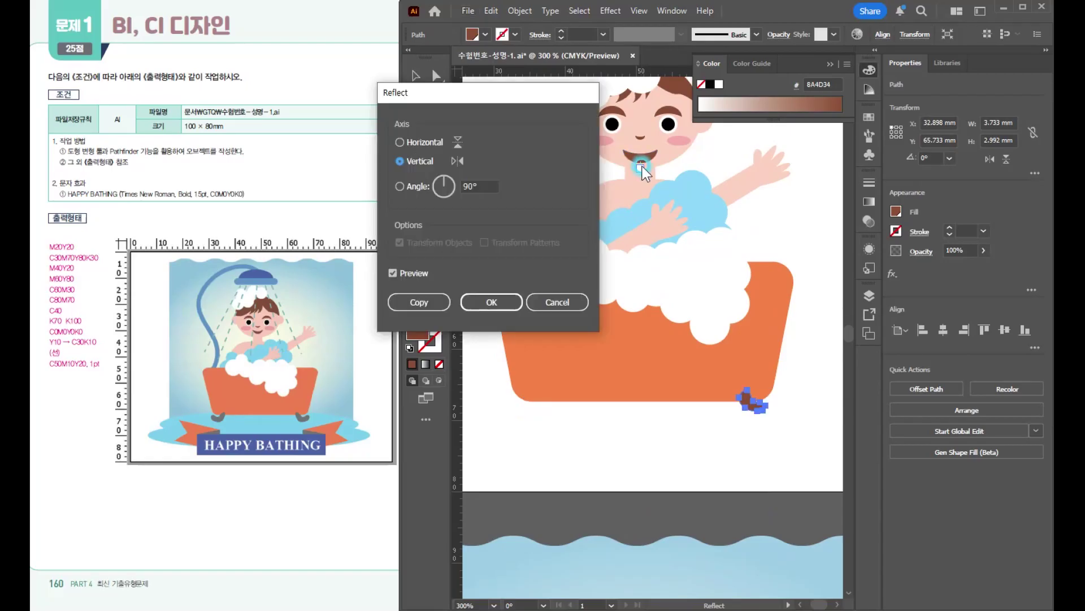
pyautogui.click(421, 300)
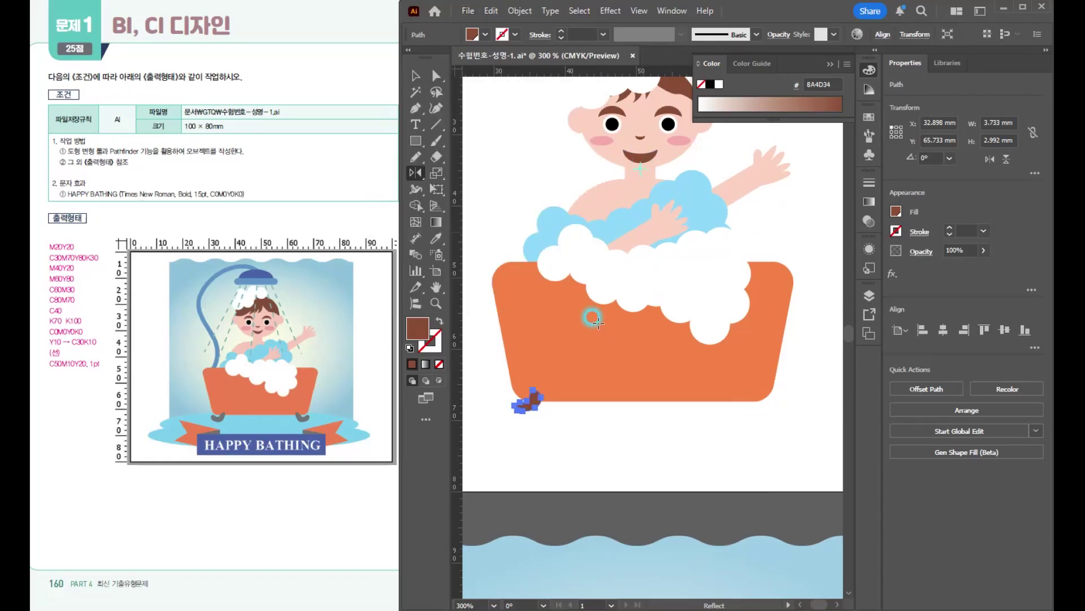
pyautogui.press('v')
pyautogui.click(689, 440)
# - Paint a curved shower hose about 27 × 46 mm from the bathtub's upper left edge over the boy's head with the Blob Brush
pyautogui.scroll(-2, 688, 440)
pyautogui.scroll(-4, 692, 426)
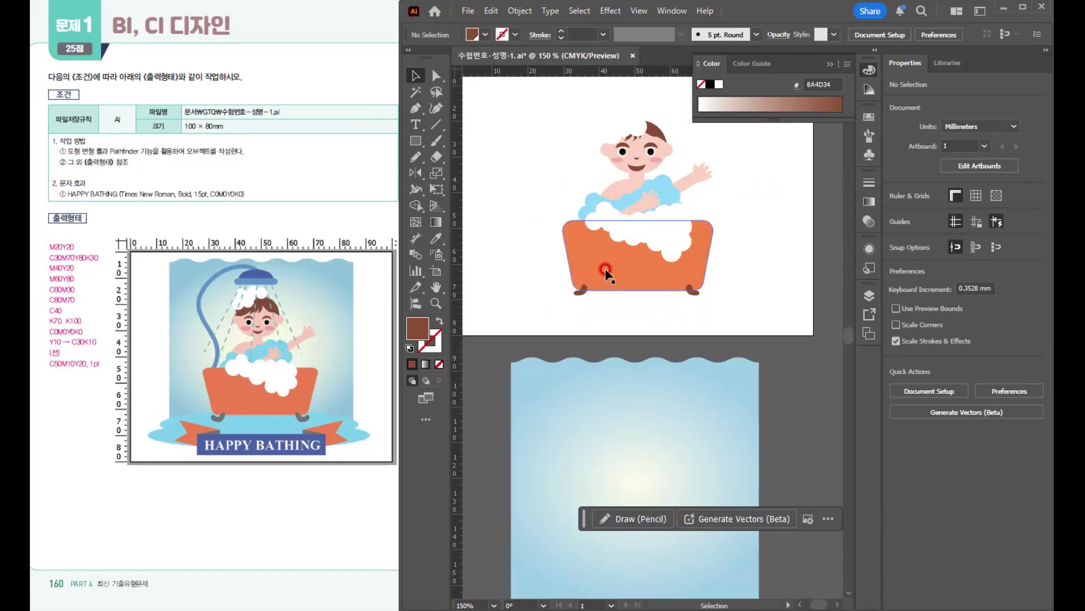
pyautogui.press('space')
pyautogui.moveTo(592, 82); pyautogui.dragTo(622, 182)
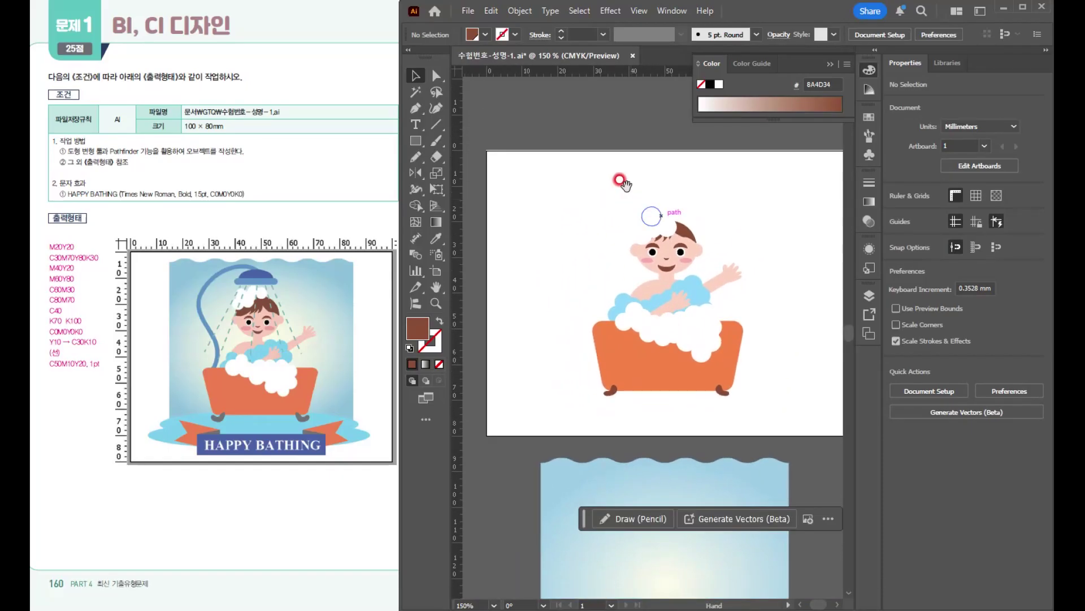
pyautogui.moveTo(645, 249); pyautogui.dragTo(636, 195)
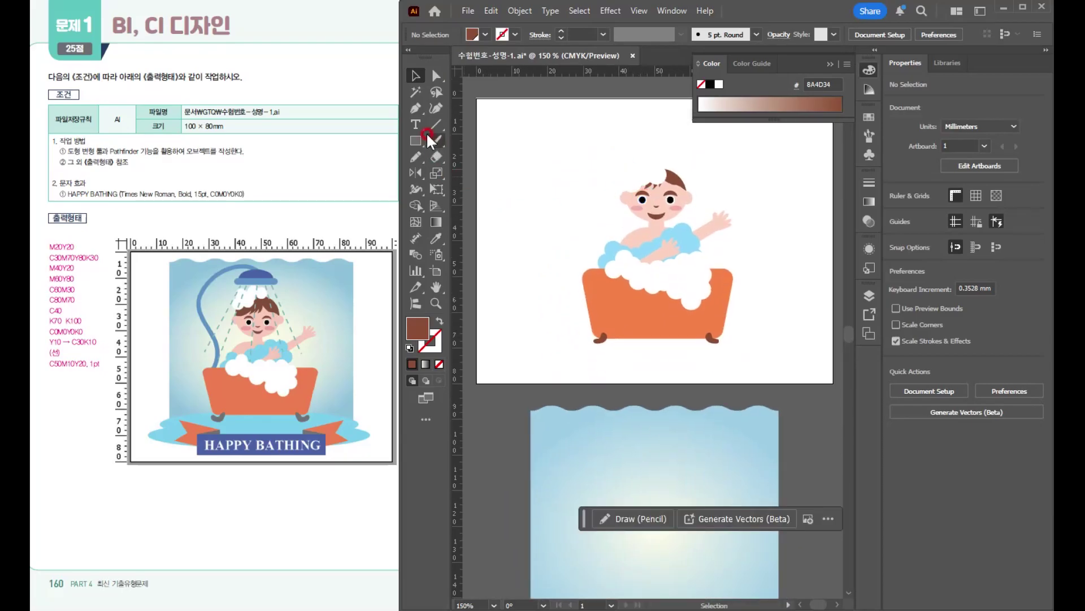
pyautogui.moveTo(436, 136); pyautogui.dragTo(484, 157)
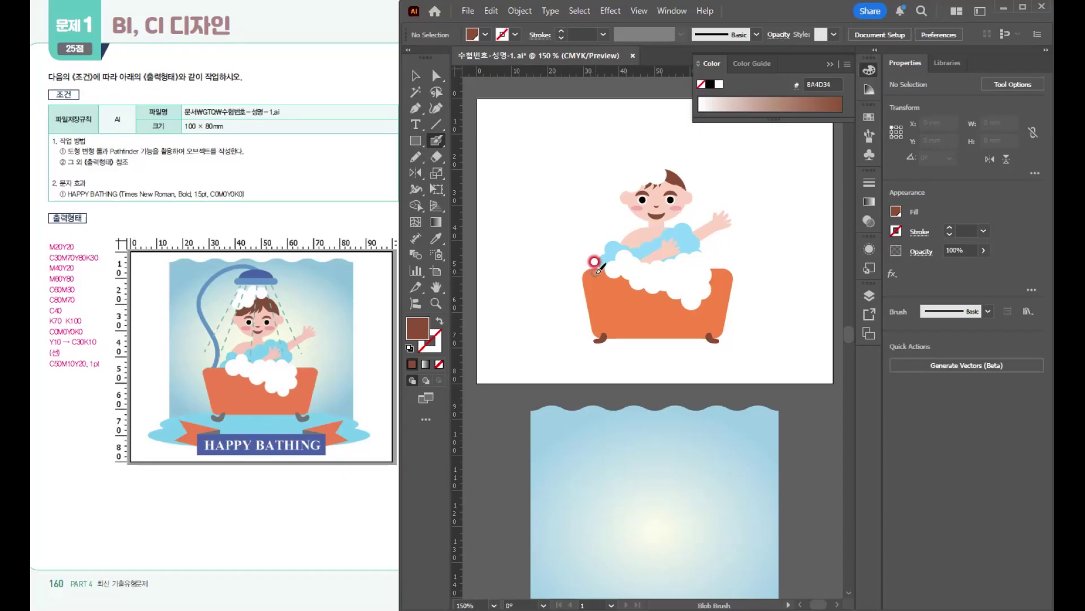
pyautogui.moveTo(600, 253)
pyautogui.mouseDown()
pyautogui.moveTo(571, 182)
pyautogui.moveTo(572, 138)
pyautogui.moveTo(596, 114)
pyautogui.moveTo(644, 97)
pyautogui.moveTo(662, 118)
pyautogui.mouseUp()
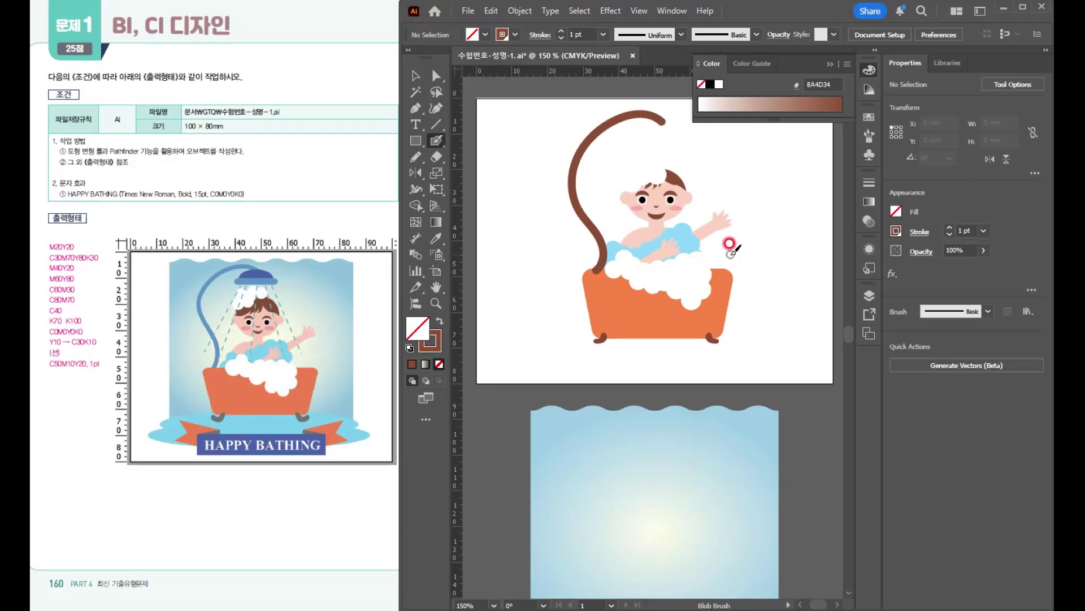
# - Fill the shower hose with the medium blue C60M30 swatch and move it slightly to the left
pyautogui.press('v')
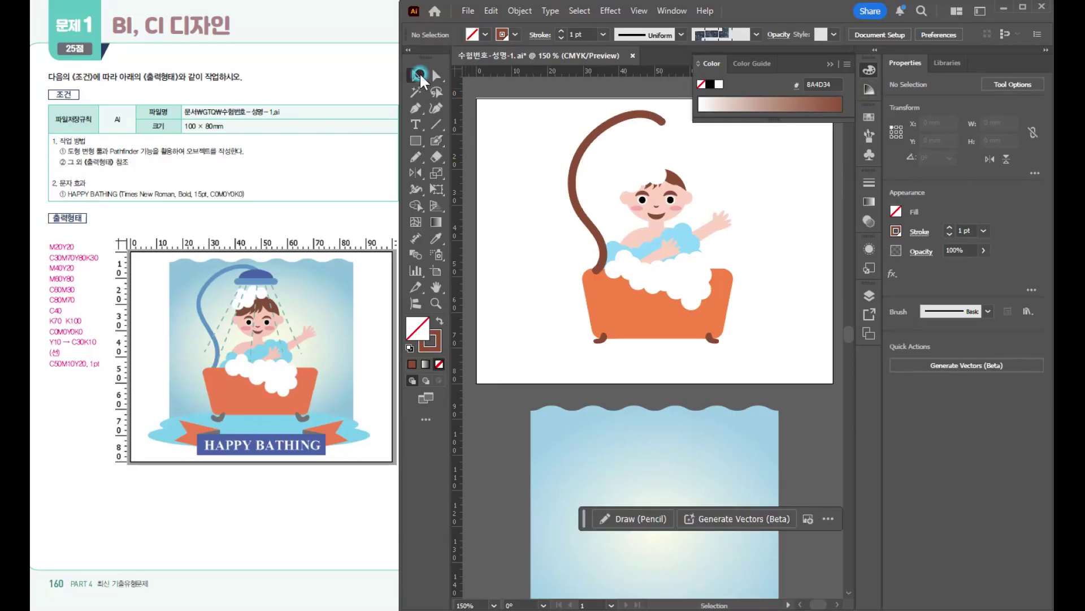
pyautogui.click(869, 117)
pyautogui.click(745, 215)
pyautogui.click(747, 215)
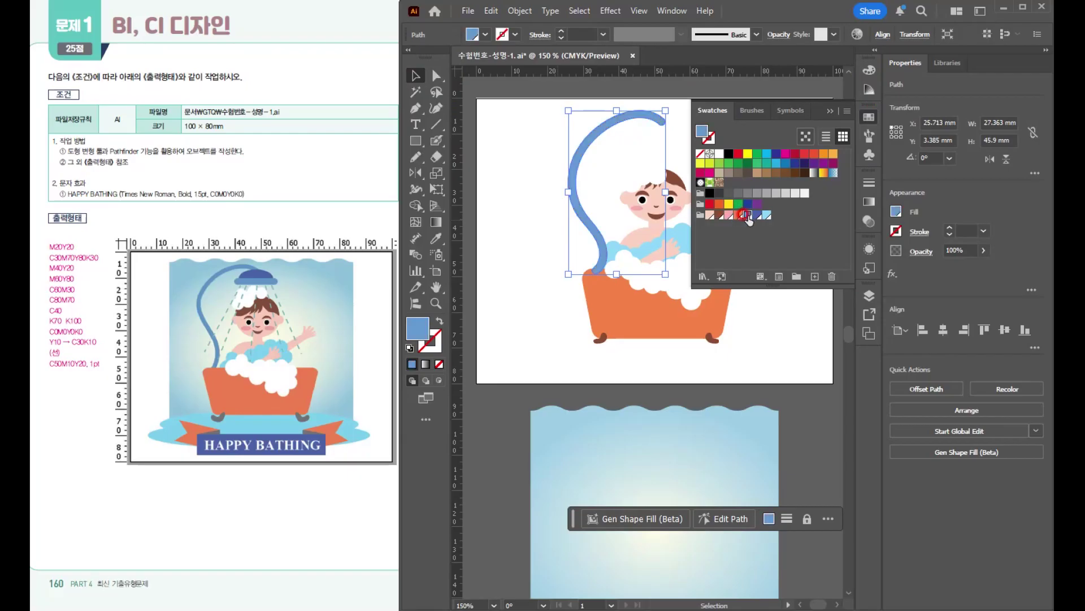
pyautogui.click(568, 166)
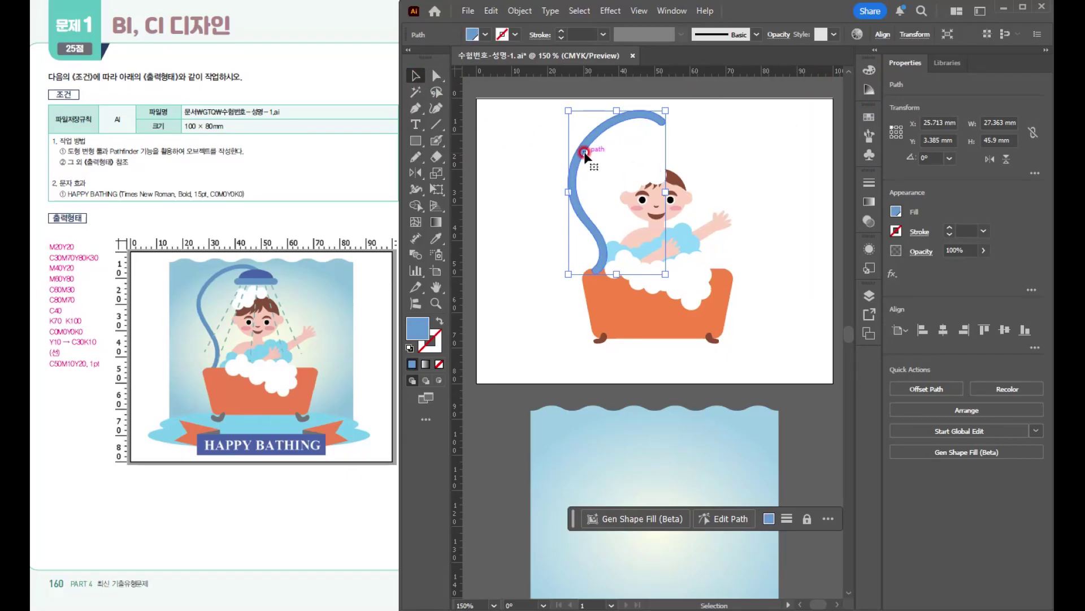
pyautogui.click(775, 181)
pyautogui.click(656, 119)
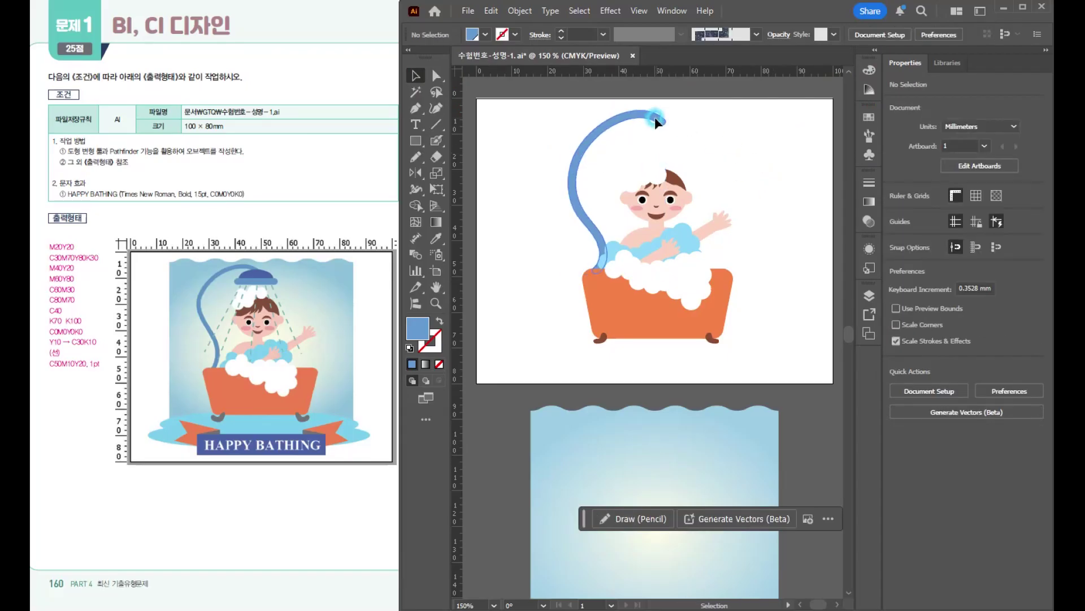
pyautogui.moveTo(656, 119); pyautogui.dragTo(652, 120)
# - Enlarge the bathtub together with both feet to about 49 × 24 mm
pyautogui.click(656, 327)
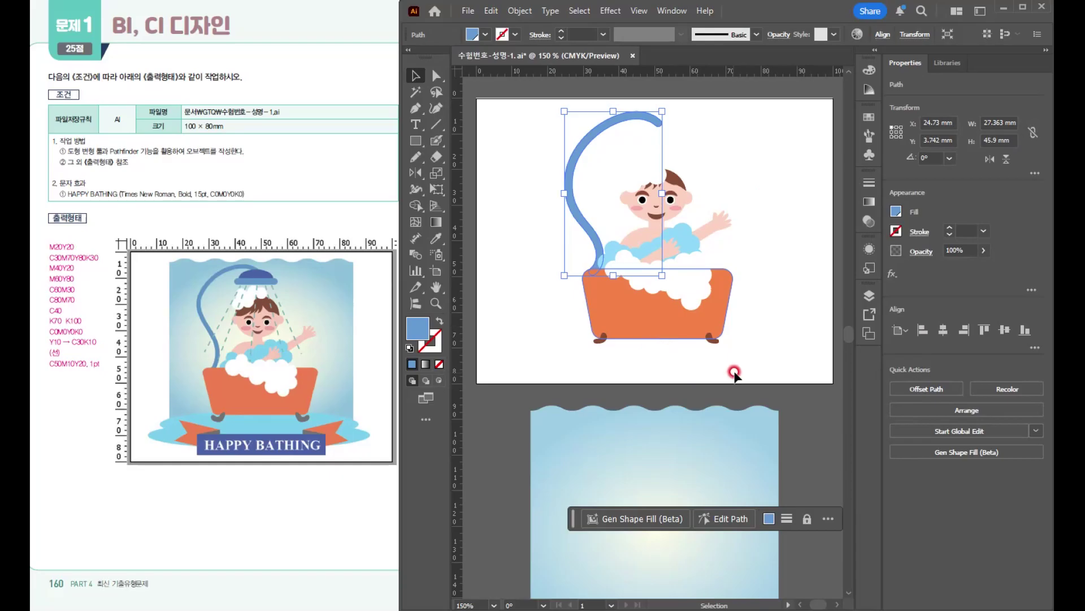
pyautogui.click(601, 334)
pyautogui.moveTo(732, 306)
pyautogui.keyDown('alt'); pyautogui.mouseDown()
pyautogui.moveTo(758, 307)
pyautogui.moveTo(746, 306)
pyautogui.mouseUp(); pyautogui.keyUp('alt')
pyautogui.moveTo(657, 342)
pyautogui.mouseDown()
pyautogui.moveTo(658, 355)
pyautogui.moveTo(672, 331)
pyautogui.mouseUp()
pyautogui.moveTo(680, 179); pyautogui.dragTo(642, 236)
pyautogui.click(707, 235)
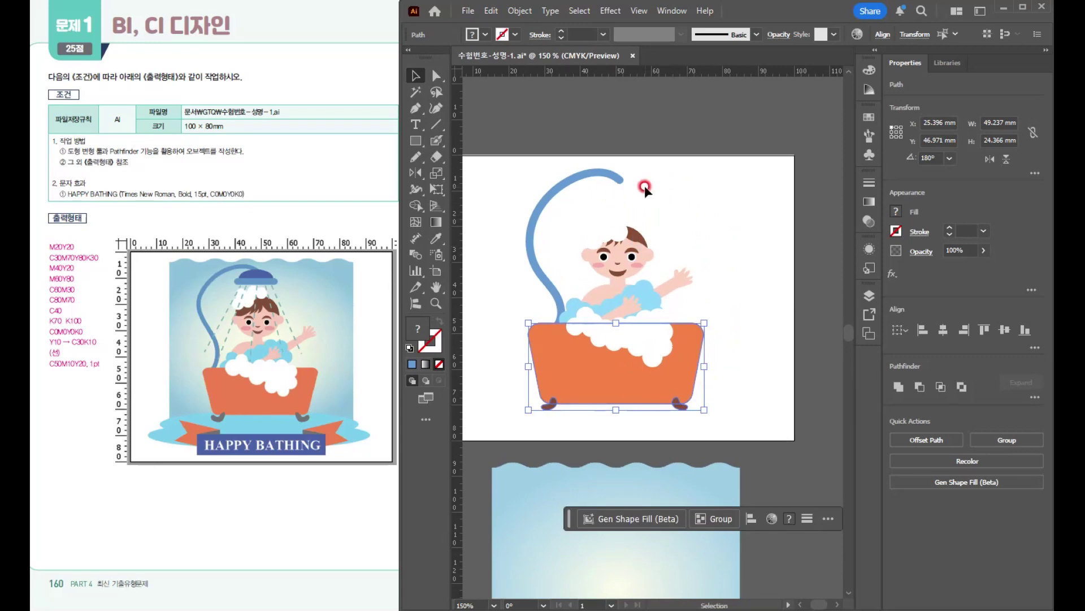
# - Draw an ellipse about 16 × 7.7 mm at the upper end of the shower hose
pyautogui.keyDown('alt'); pyautogui.scroll(1, 641, 186); pyautogui.keyUp('alt')
pyautogui.moveTo(630, 184); pyautogui.dragTo(655, 150)
pyautogui.moveTo(415, 140); pyautogui.dragTo(469, 173)
pyautogui.moveTo(623, 164); pyautogui.dragTo(664, 188)
# - Delete the ellipse's lowest anchor point to leave a dome and fill it with the dark blue C80M70 swatch
pyautogui.click(435, 75)
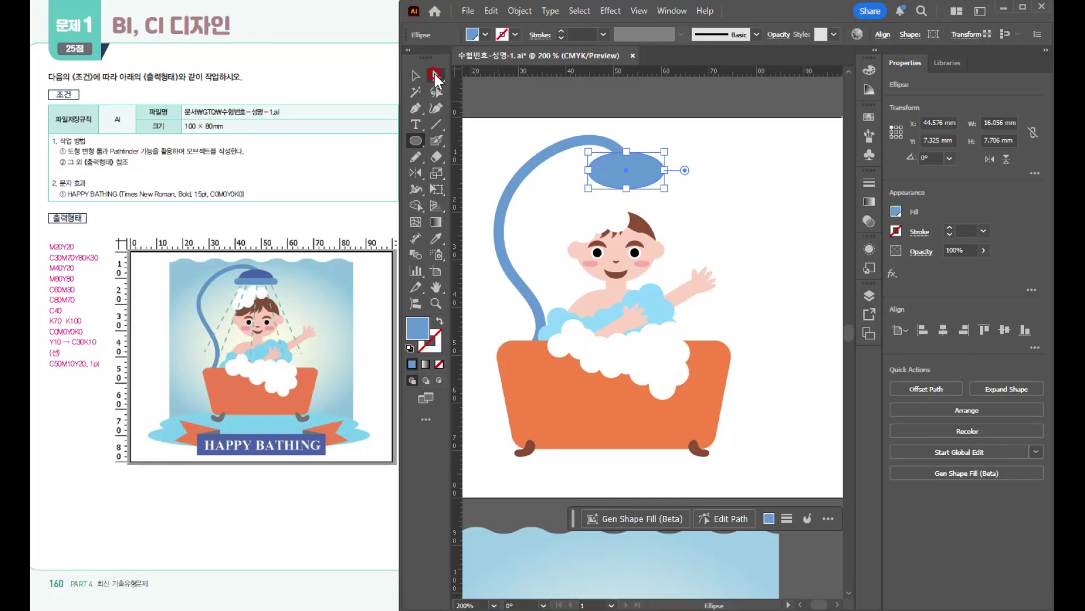
pyautogui.click(626, 188)
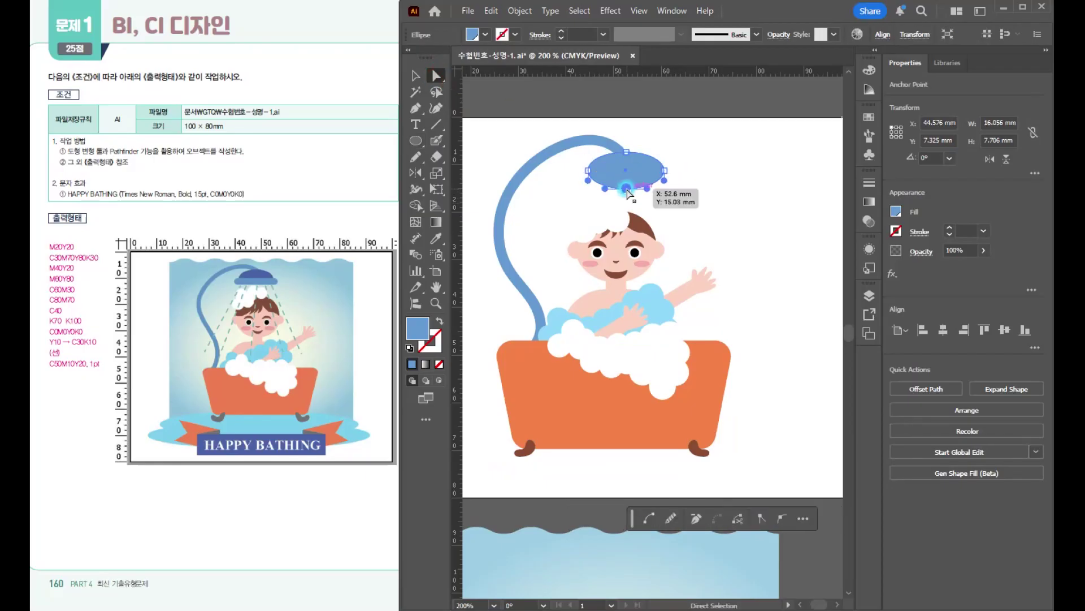
pyautogui.scroll(1, 627, 190)
pyautogui.press('Delete')
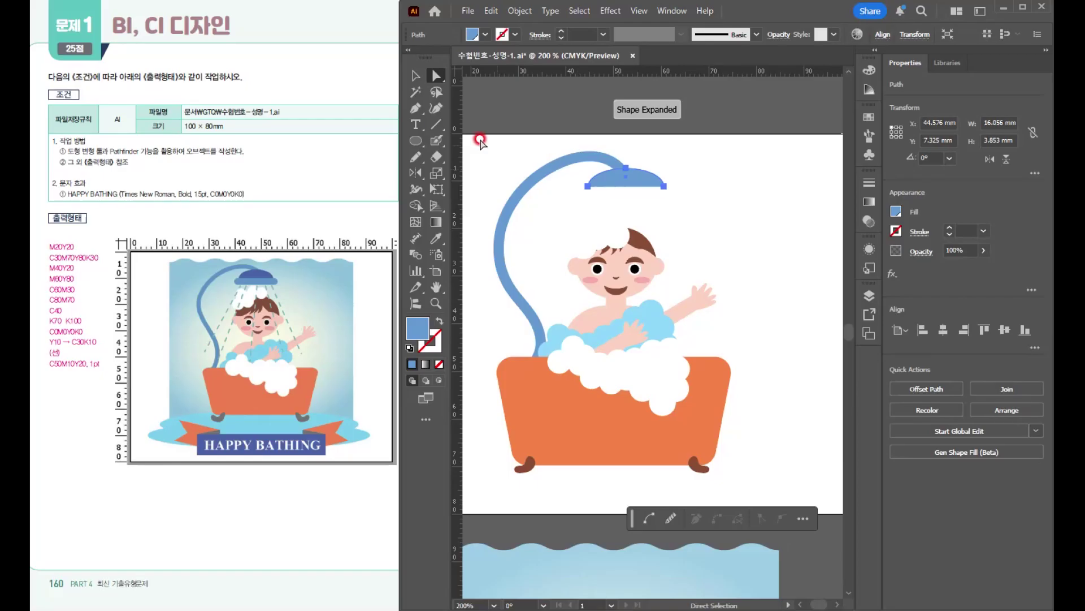
pyautogui.click(868, 117)
pyautogui.click(761, 218)
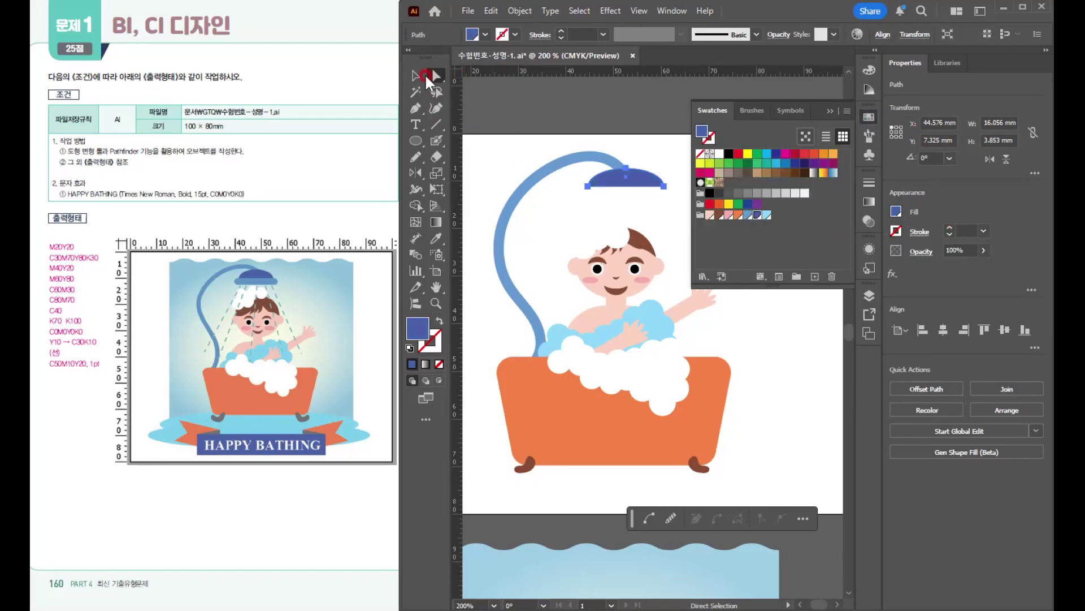
# - Add a rounded rectangle about 19.7 × 3.1 mm beneath the shower dome and fill it with the medium blue C60M30 swatch
pyautogui.click(415, 76)
pyautogui.moveTo(415, 138); pyautogui.dragTo(479, 158)
pyautogui.scroll(2, 625, 191)
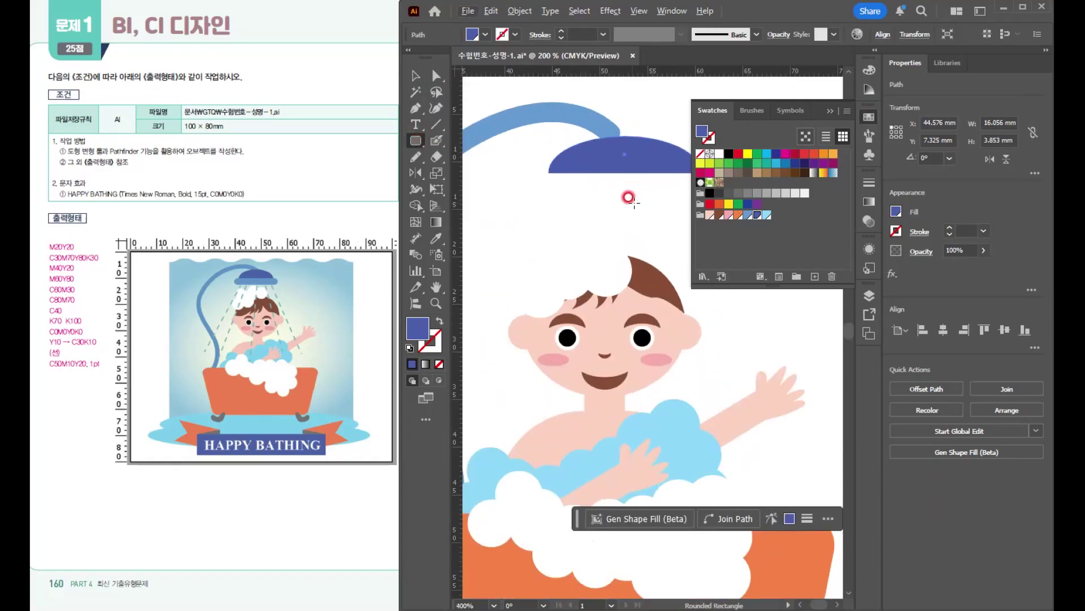
pyautogui.moveTo(593, 174); pyautogui.dragTo(718, 201)
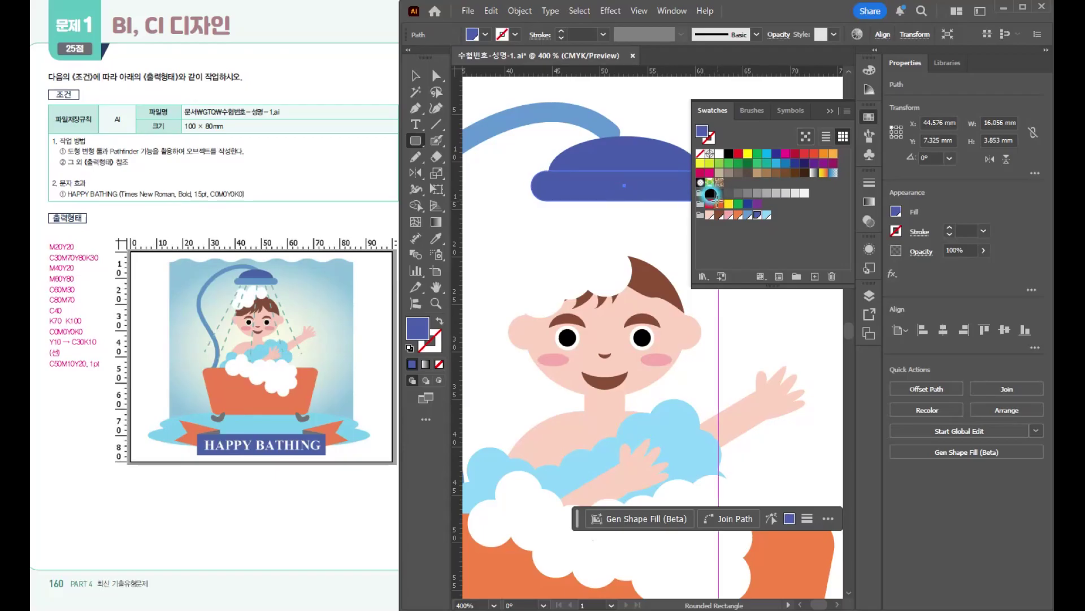
pyautogui.click(823, 195)
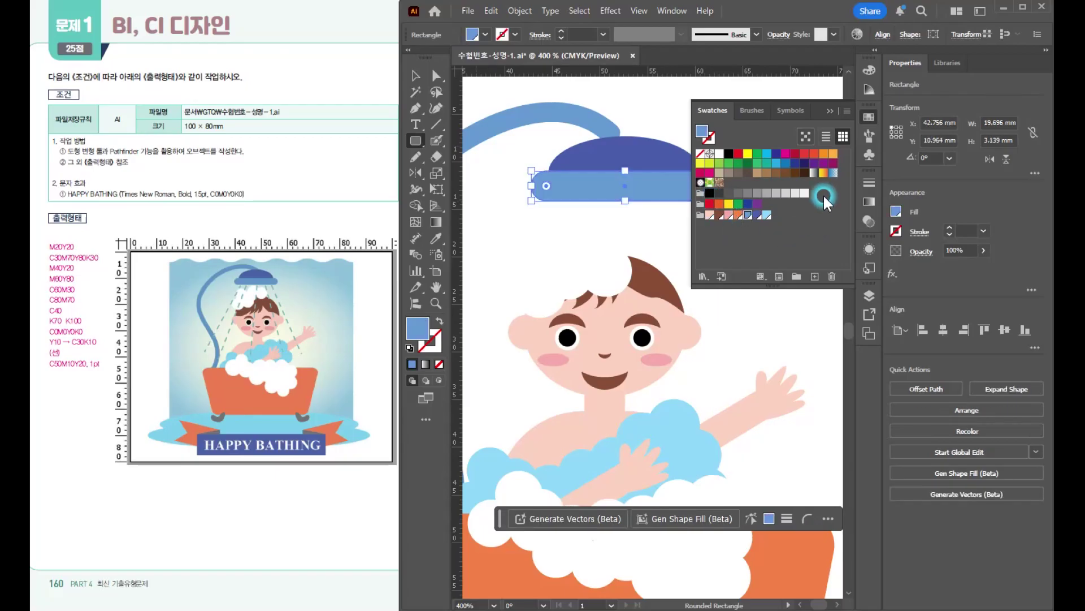
pyautogui.click(830, 111)
pyautogui.click(426, 75)
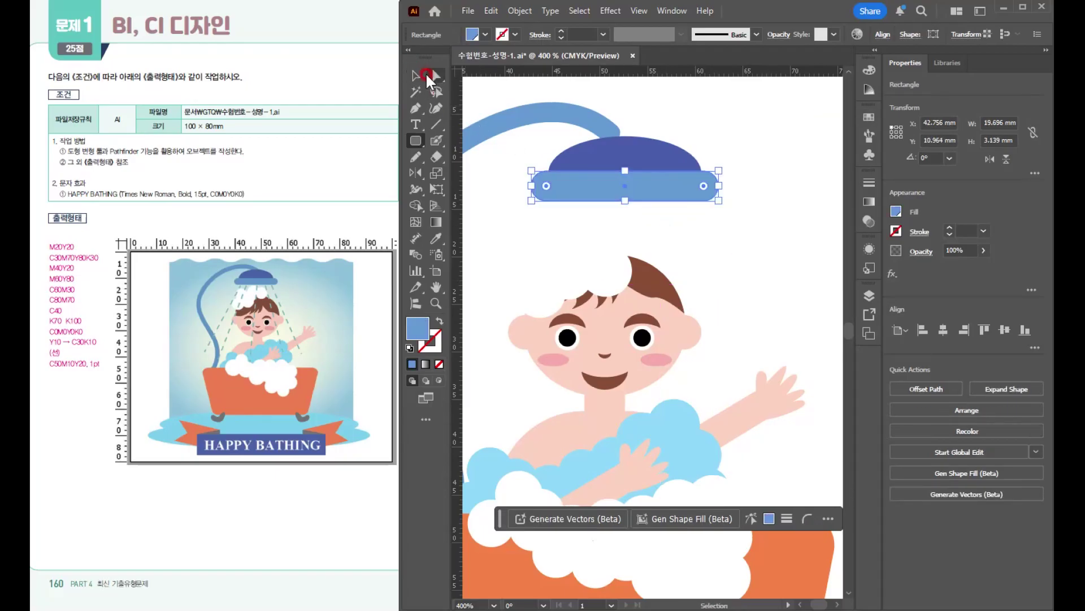
pyautogui.click(687, 226)
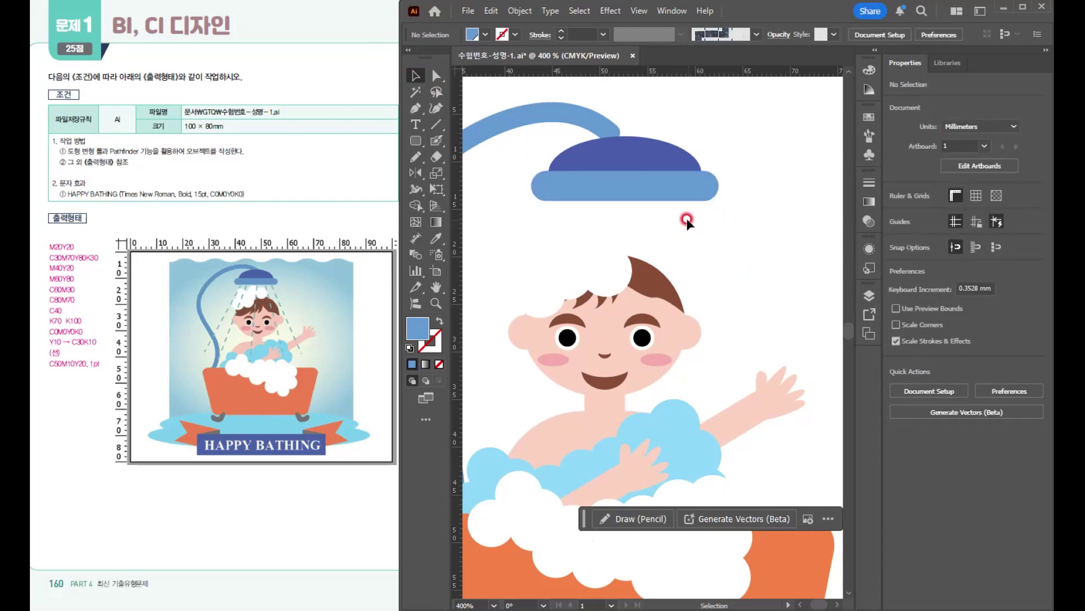
# - Group the dome and rounded bar of the shower head and move the group slightly up and left on the hose end
pyautogui.click(662, 157)
pyautogui.moveTo(723, 222); pyautogui.dragTo(668, 141)
pyautogui.hotkey('ctrl', 'g')
pyautogui.scroll(-2, 700, 205)
pyautogui.moveTo(701, 224); pyautogui.dragTo(688, 219)
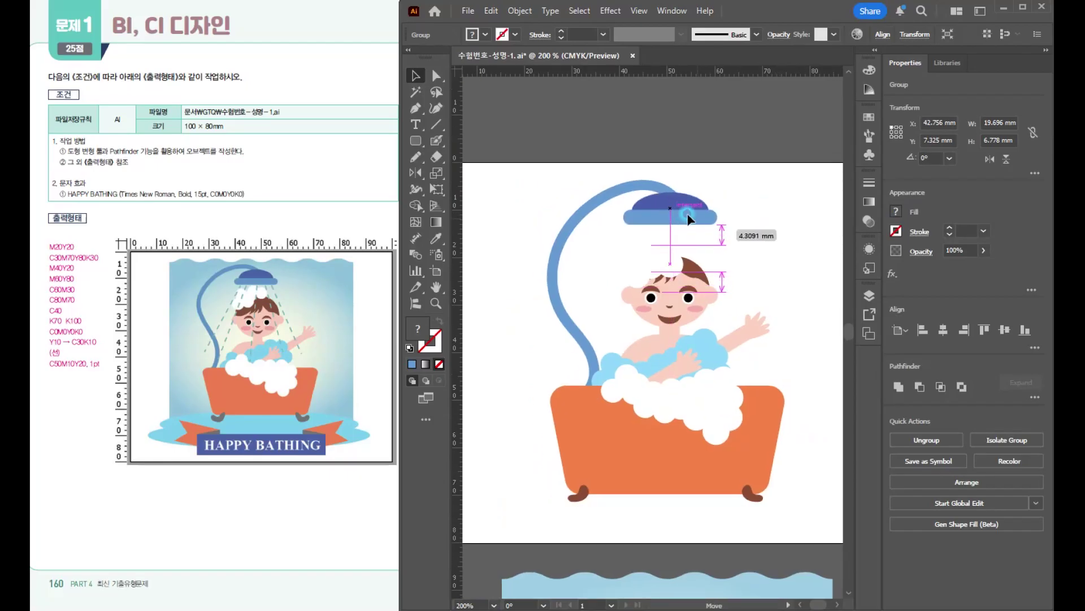
# - Place the wavy blue gradient background behind the artwork on the artboard, about 69.5 × 71.7 mm at X 14.6, Y 2.3 mm
pyautogui.scroll(-4, 688, 226)
pyautogui.scroll(-2, 689, 450)
pyautogui.moveTo(688, 449); pyautogui.dragTo(721, 333)
pyautogui.hotkey('ctrl', 'shift', '[')
pyautogui.scroll(1, 678, 271)
pyautogui.moveTo(750, 211); pyautogui.dragTo(749, 195)
pyautogui.moveTo(652, 416); pyautogui.dragTo(654, 424)
pyautogui.click(755, 498)
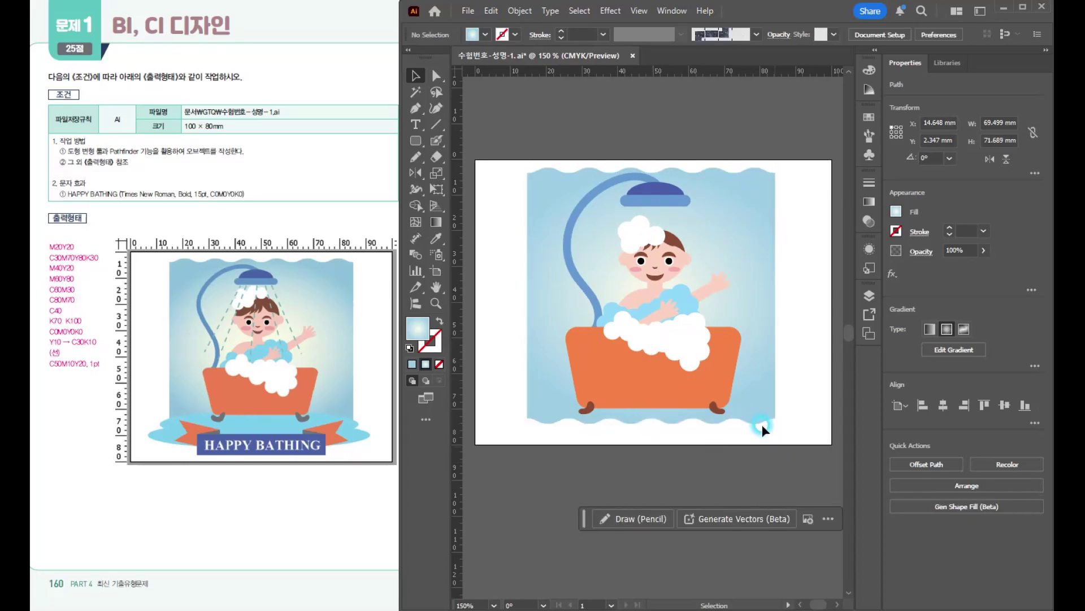
# - Select the white foam circles on the boy's hair, shrink them to about 10 × 8 mm and move them higher on the head
pyautogui.scroll(-1, 762, 425)
pyautogui.scroll(2, 734, 386)
pyautogui.scroll(2, 649, 221)
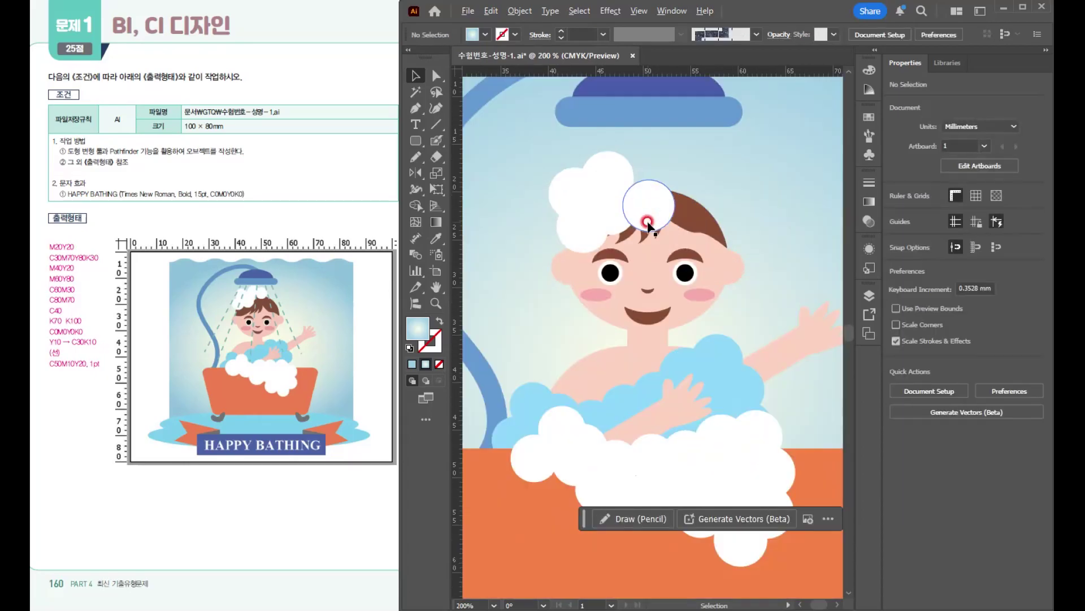
pyautogui.click(658, 184)
pyautogui.keyDown('shift'); pyautogui.click(608, 172); pyautogui.keyUp('shift')
pyautogui.keyDown('shift'); pyautogui.click(571, 192); pyautogui.keyUp('shift')
pyautogui.keyDown('shift'); pyautogui.click(601, 231); pyautogui.keyUp('shift')
pyautogui.moveTo(686, 177); pyautogui.dragTo(649, 178)
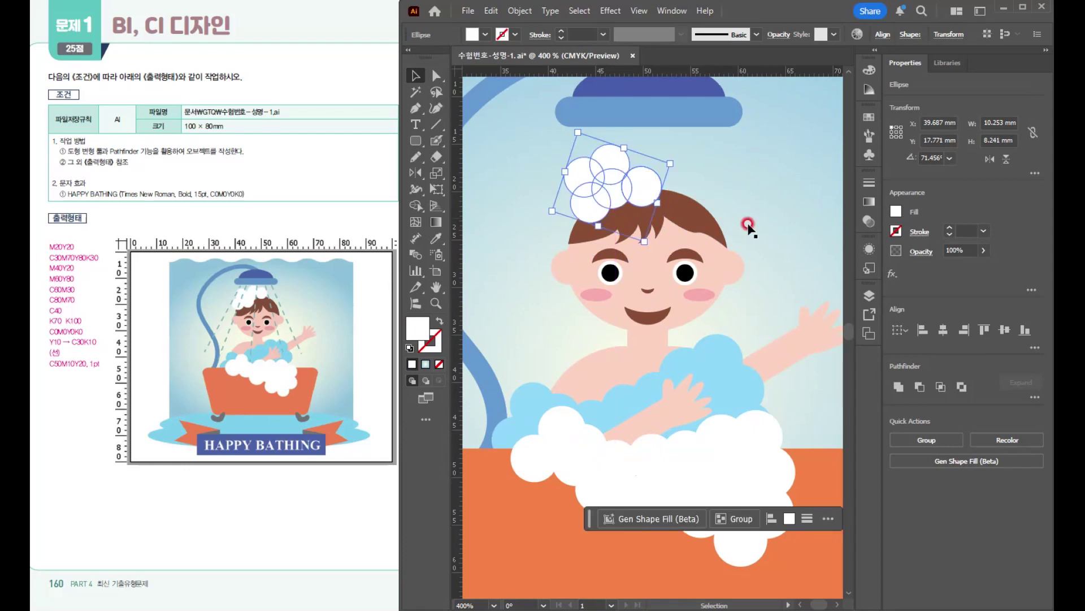
pyautogui.scroll(-2, 749, 225)
pyautogui.moveTo(687, 237); pyautogui.dragTo(639, 228)
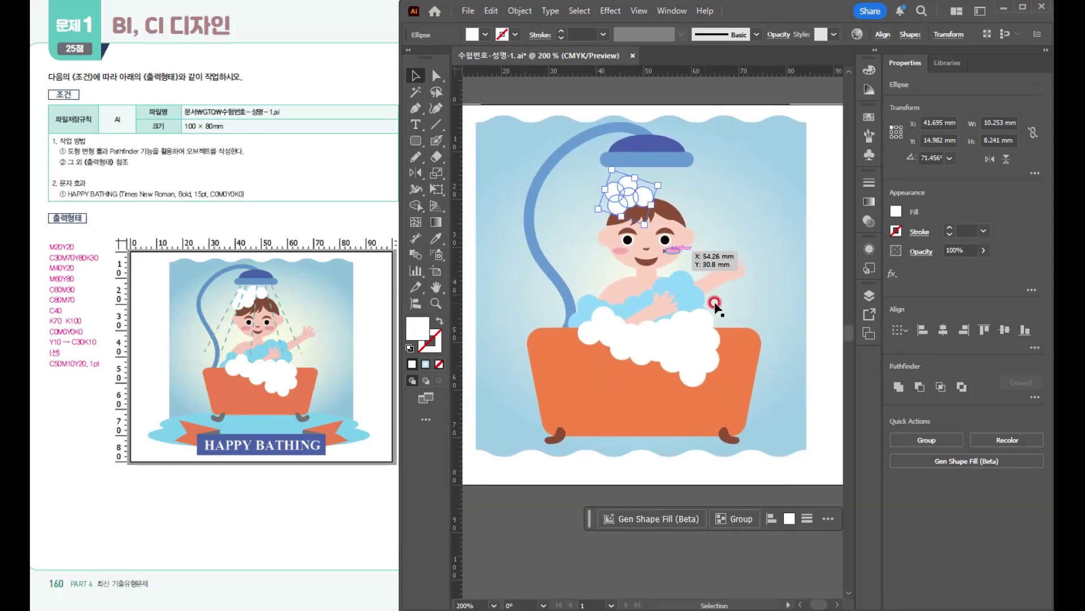
# - Lock the wavy gradient background in place
pyautogui.click(761, 167)
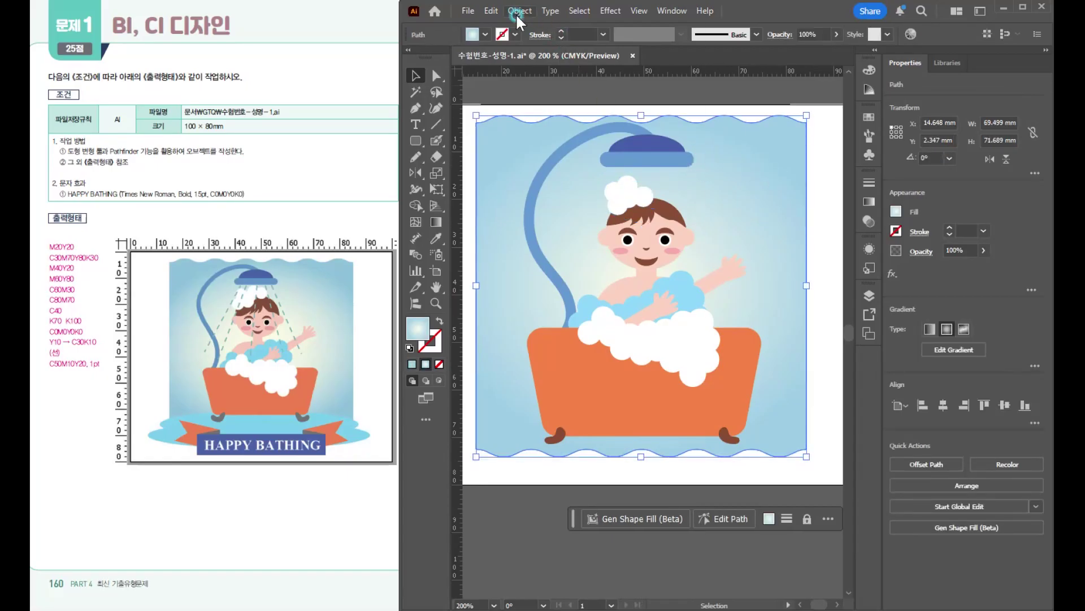
pyautogui.click(516, 13)
pyautogui.moveTo(663, 135)
pyautogui.click(738, 136)
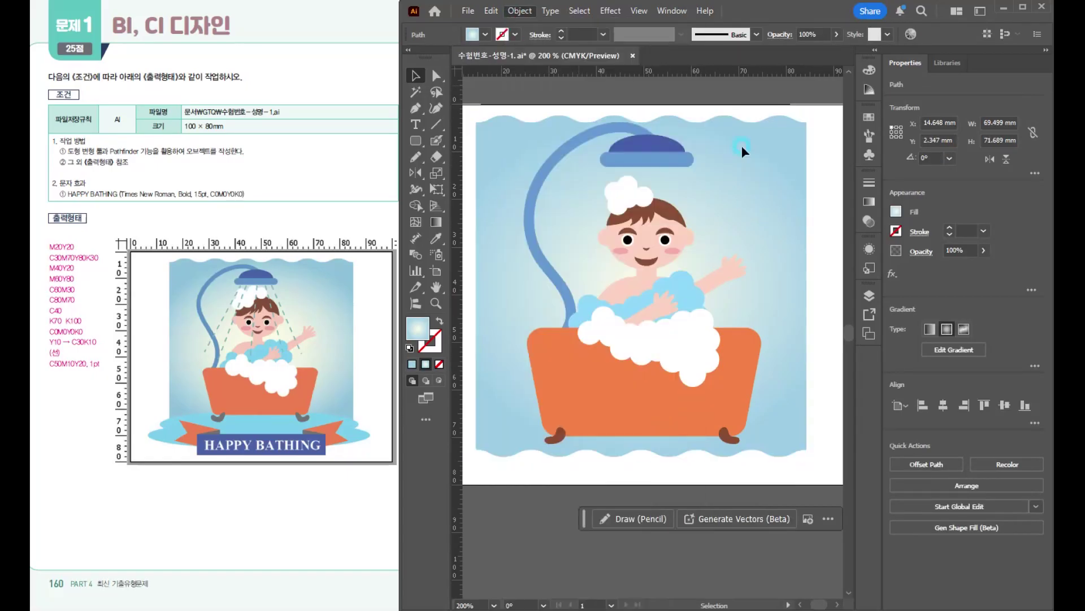
pyautogui.click(635, 188)
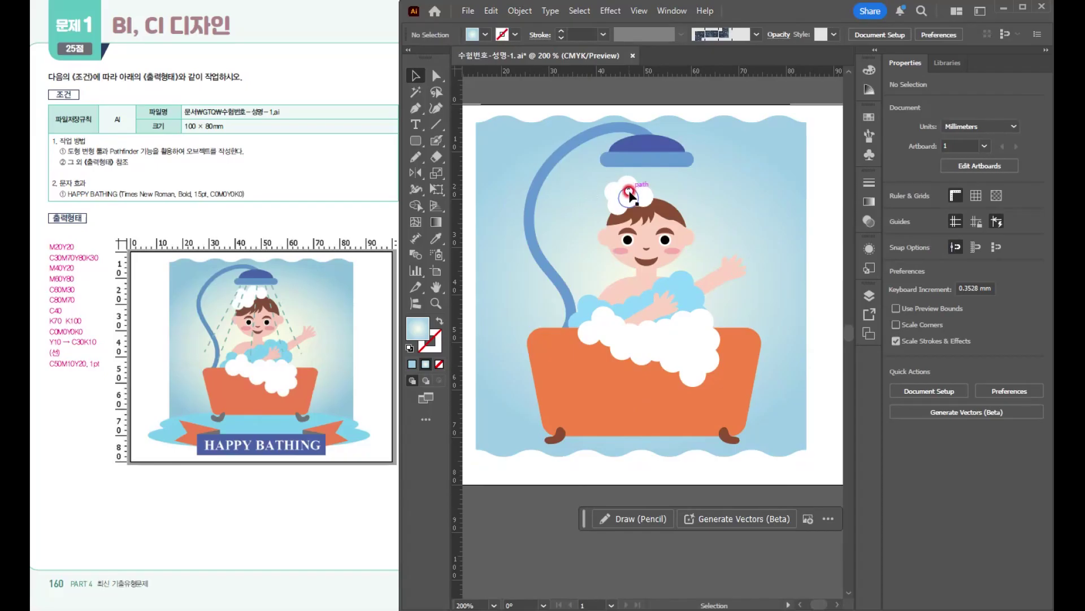
# - Duplicate a white foam circle about 4.2 mm wide to extend the hair foam on its right side
pyautogui.scroll(4, 635, 189)
pyautogui.click(685, 215)
pyautogui.moveTo(686, 216); pyautogui.dragTo(739, 203)
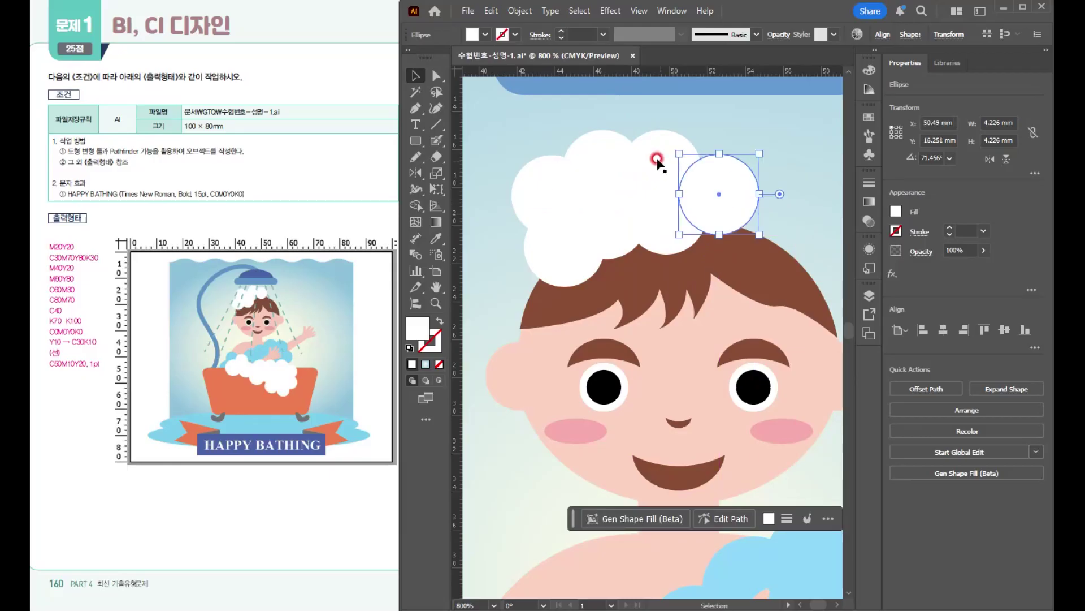
# - Select all the white foam circles on the boy's hair and group them
pyautogui.keyDown('shift'); pyautogui.click(659, 162); pyautogui.keyUp('shift')
pyautogui.keyDown('shift'); pyautogui.click(572, 162); pyautogui.keyUp('shift')
pyautogui.keyDown('shift'); pyautogui.click(531, 190); pyautogui.keyUp('shift')
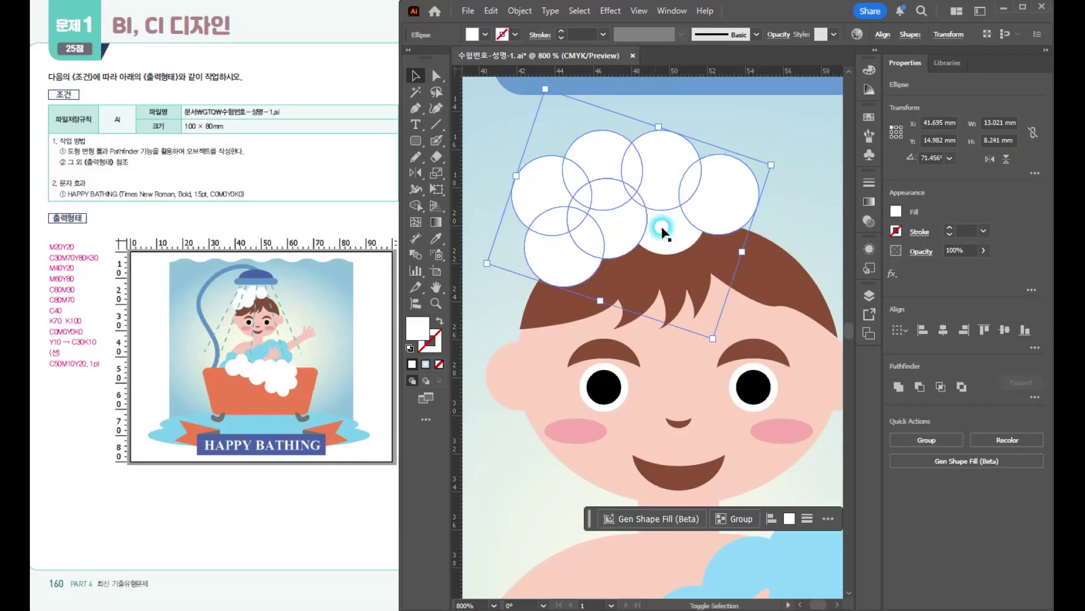
pyautogui.click(644, 229)
pyautogui.keyDown('shift'); pyautogui.click(739, 205); pyautogui.keyUp('shift')
pyautogui.keyDown('shift'); pyautogui.click(677, 148); pyautogui.keyUp('shift')
pyautogui.keyDown('shift'); pyautogui.click(588, 153); pyautogui.keyUp('shift')
pyautogui.keyDown('shift'); pyautogui.click(540, 223); pyautogui.keyUp('shift')
pyautogui.hotkey('ctrl', 'g')
pyautogui.scroll(-3, 682, 271)
pyautogui.scroll(-1, 682, 271)
pyautogui.moveTo(682, 271); pyautogui.dragTo(600, 213)
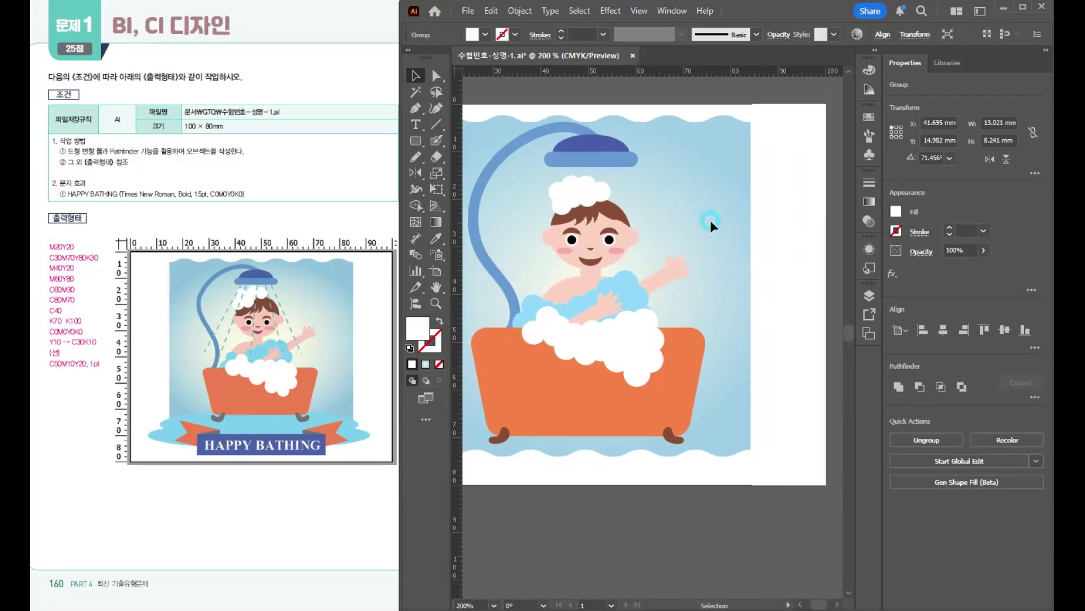
pyautogui.click(710, 219)
# - Move the boy together with the foam and bathtub slightly up over the background
pyautogui.scroll(2, 643, 231)
pyautogui.scroll(-2, 727, 256)
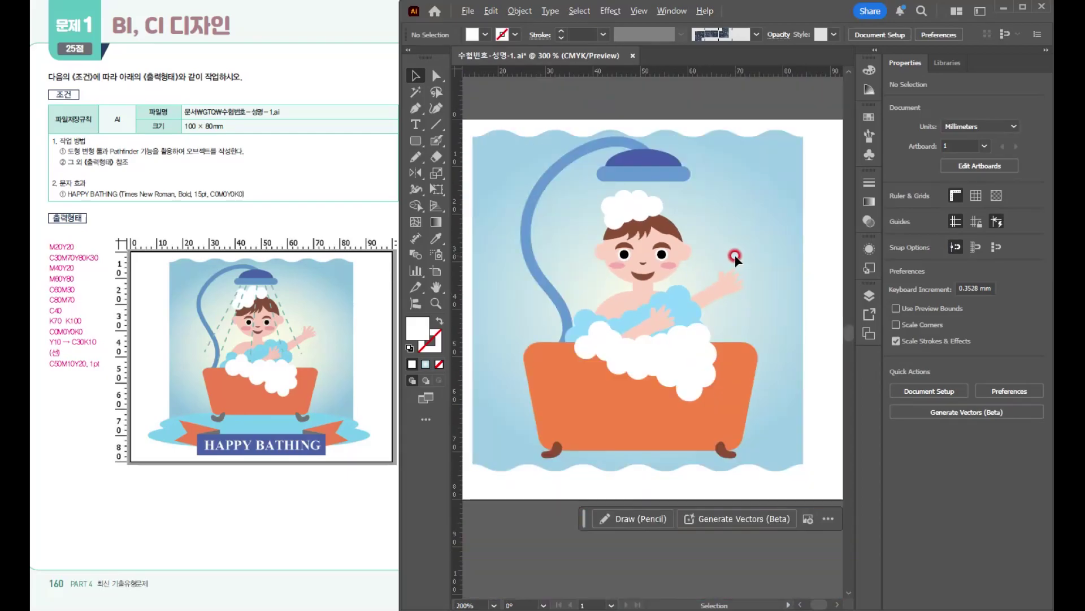
pyautogui.moveTo(673, 330); pyautogui.dragTo(676, 356)
pyautogui.click(822, 400)
# - Shorten the orange bathtub by raising its bottom edge, and move both brown feet up to meet it
pyautogui.click(735, 416)
pyautogui.moveTo(641, 445); pyautogui.dragTo(641, 435)
pyautogui.click(725, 450)
pyautogui.moveTo(557, 447); pyautogui.dragTo(558, 433)
# - Draw a flat ellipse about 70.6 × 11.4 mm under the bathtub, at about X 15.2, Y 64.6 mm
pyautogui.scroll(-2, 747, 353)
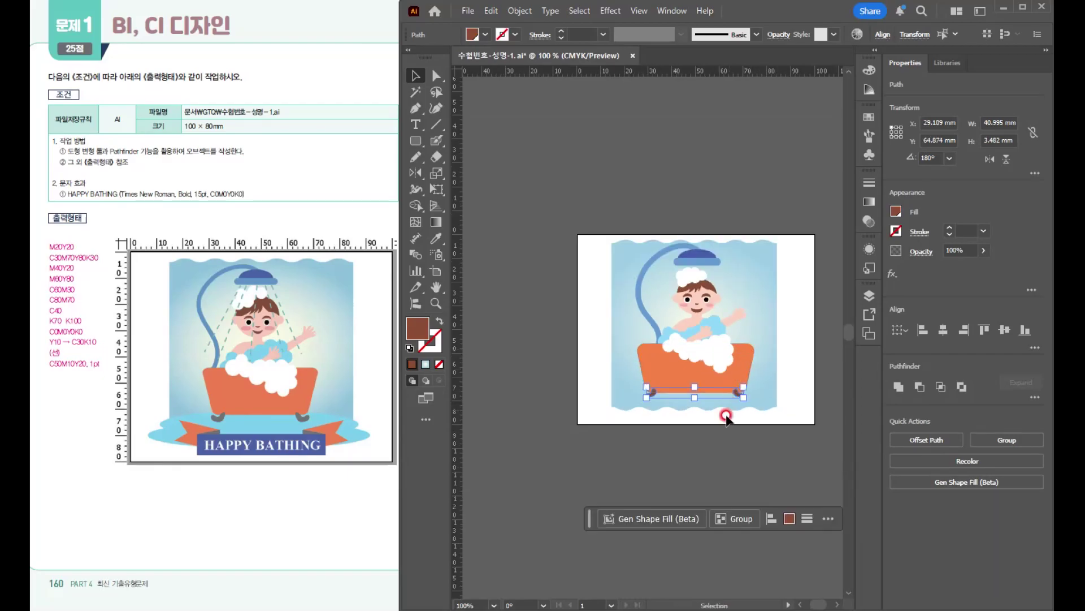
pyautogui.scroll(2, 726, 421)
pyautogui.moveTo(664, 434); pyautogui.dragTo(612, 313)
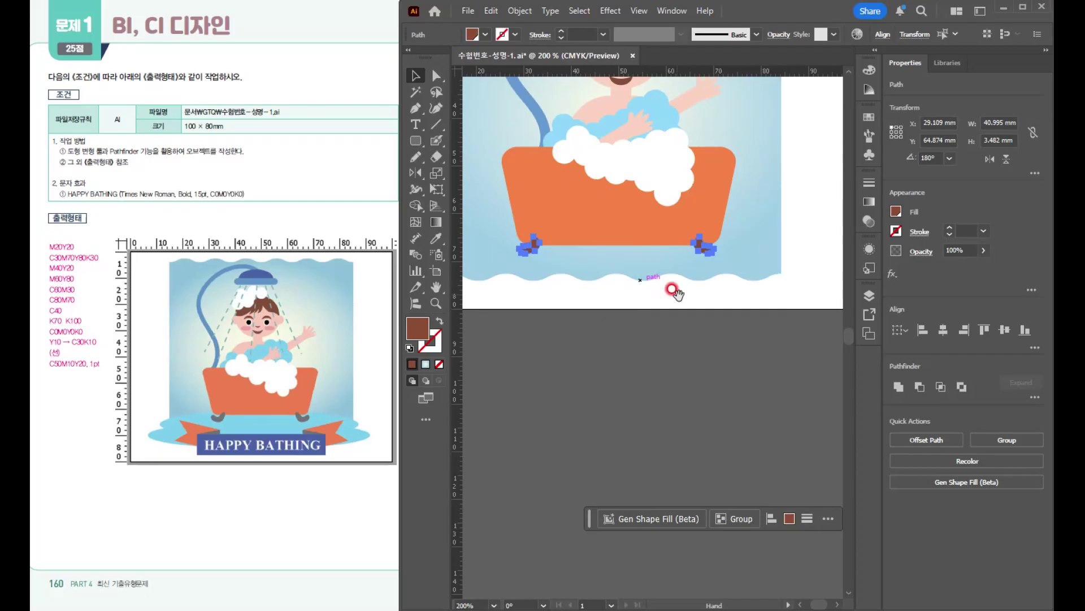
pyautogui.moveTo(674, 286); pyautogui.dragTo(703, 310)
pyautogui.moveTo(419, 140); pyautogui.dragTo(482, 171)
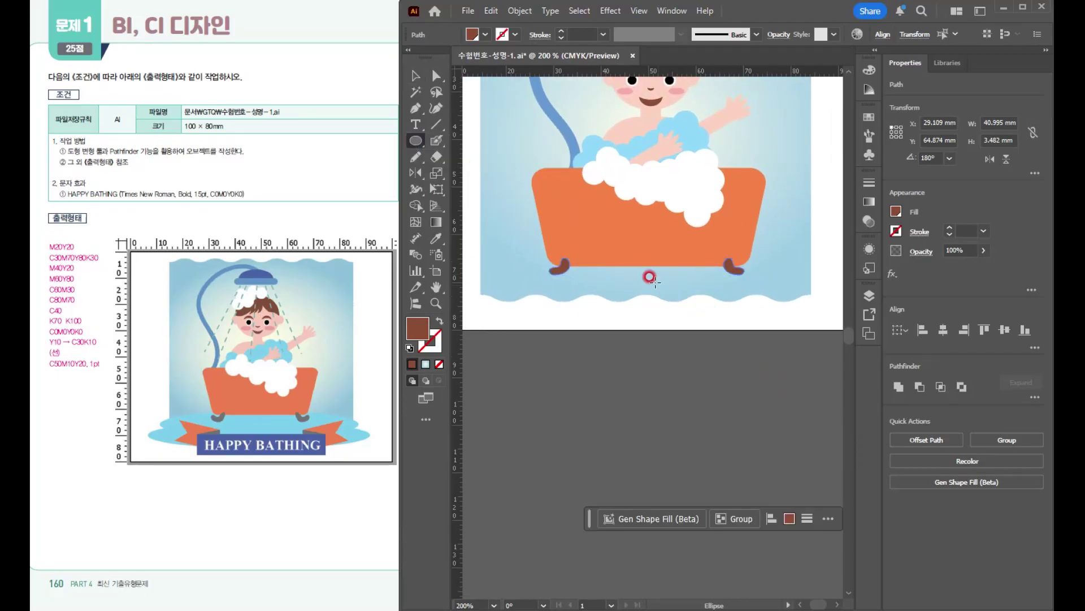
pyautogui.moveTo(652, 281); pyautogui.dragTo(818, 311)
# - Fill the ellipse under the bathtub with the saved light blue swatch
pyautogui.scroll(-2, 785, 309)
pyautogui.moveTo(698, 288); pyautogui.dragTo(653, 258)
pyautogui.click(869, 115)
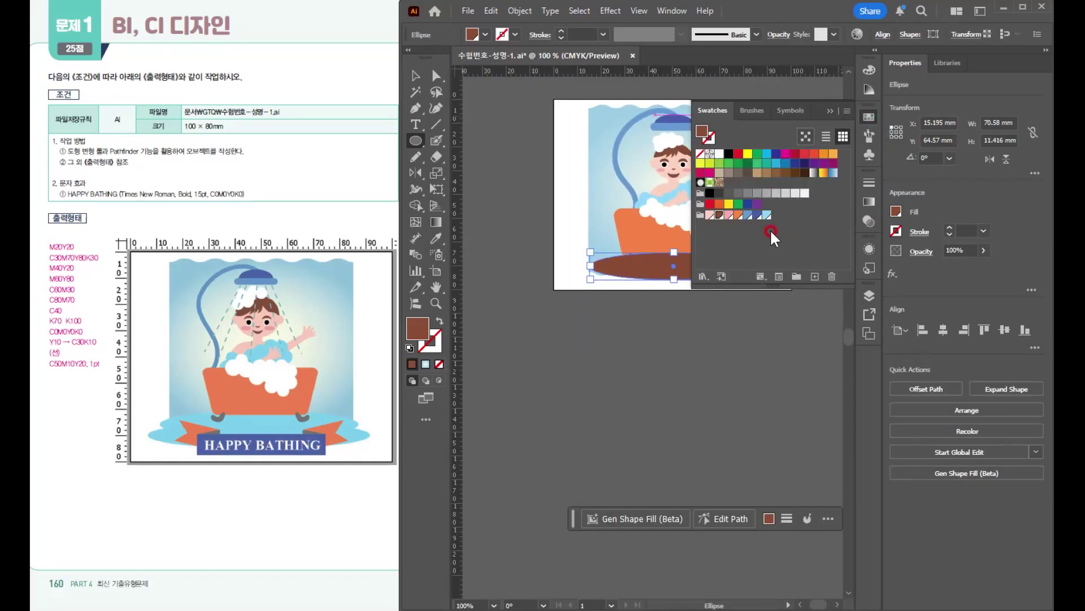
pyautogui.click(764, 215)
pyautogui.click(412, 76)
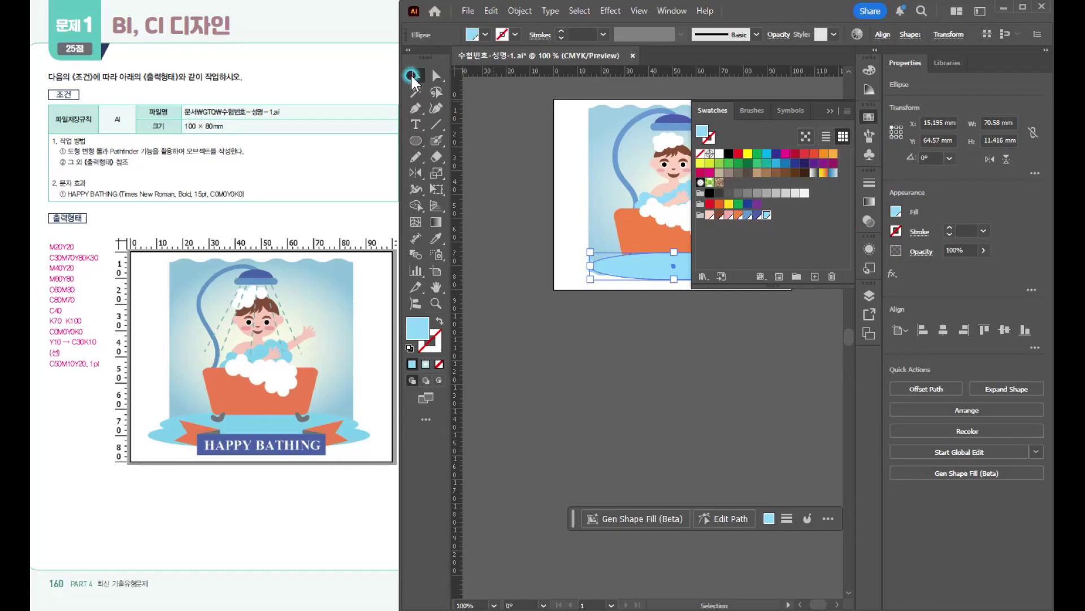
pyautogui.click(829, 110)
# - Add a larger copy of the ellipse, about 83.7 mm wide and slightly lower, and send both ellipses behind the bathtub
pyautogui.moveTo(712, 271); pyautogui.dragTo(751, 273)
pyautogui.hotkey('ctrl', '+')
pyautogui.keyDown('shift'); pyautogui.click(715, 323); pyautogui.keyUp('shift')
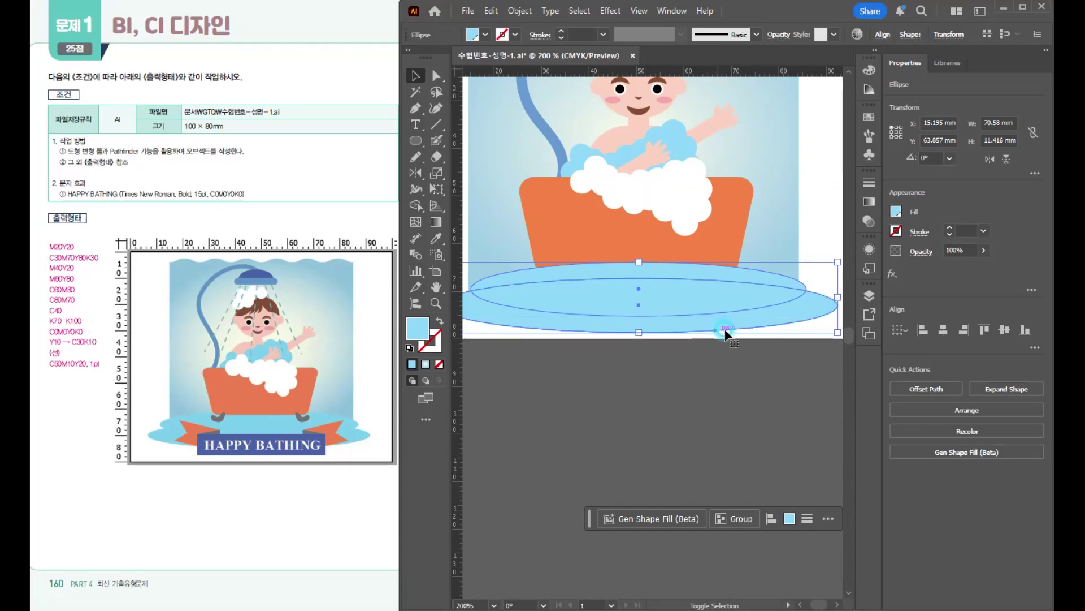
pyautogui.click(677, 288)
pyautogui.hotkey('ctrl', 'shift', '[')
pyautogui.press('a')
pyautogui.press('v')
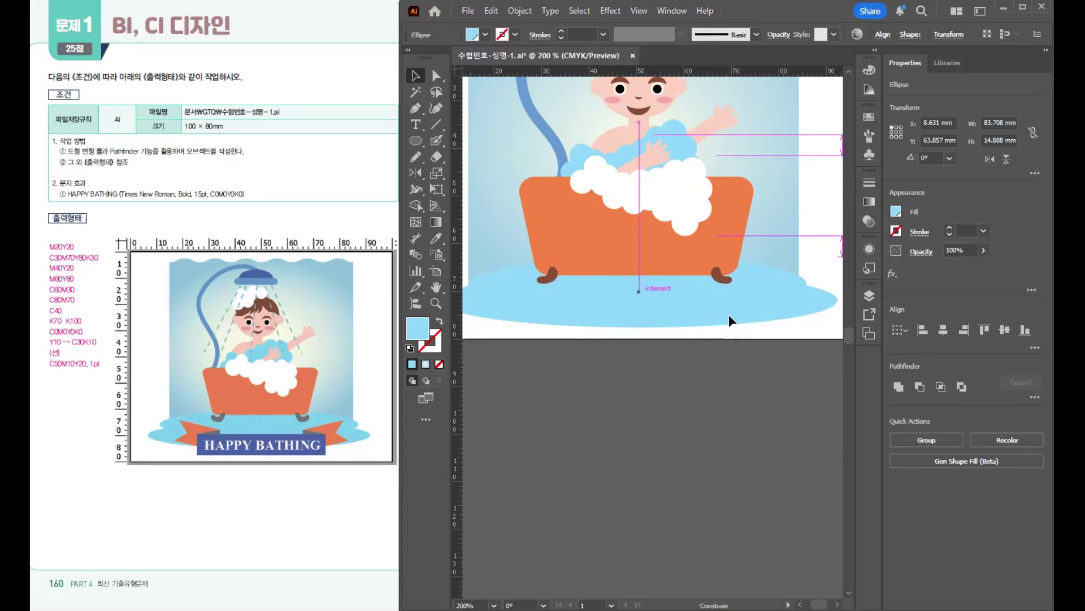
pyautogui.click(770, 416)
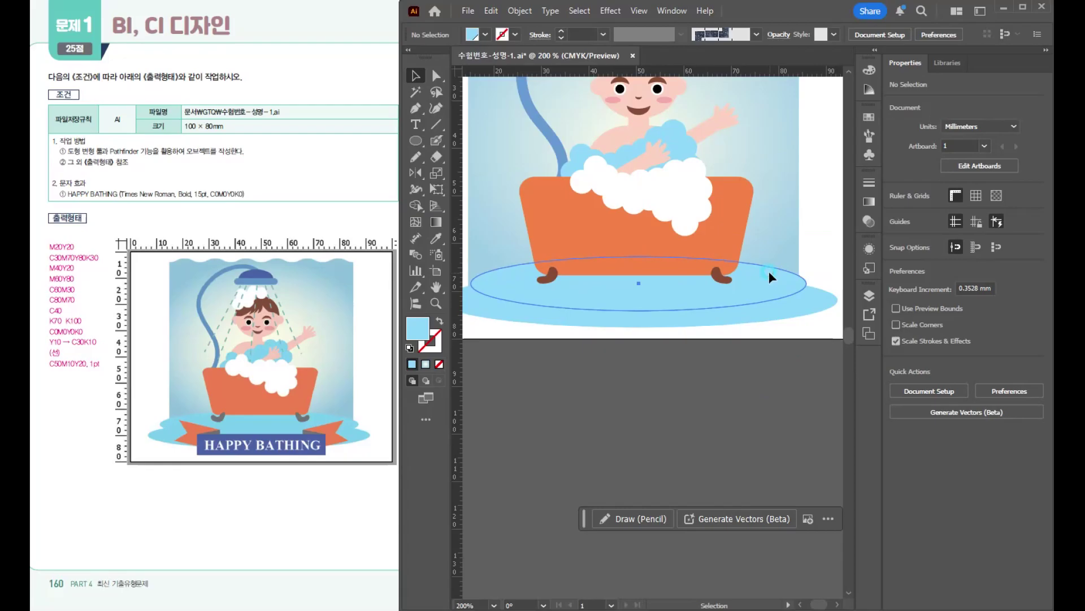
# - Widen the smaller light blue ellipse to about 74 mm and place it at about X 13.7, Y 61.1 mm
pyautogui.click(808, 281)
pyautogui.moveTo(807, 274); pyautogui.dragTo(778, 273)
pyautogui.scroll(-2, 657, 349)
pyautogui.moveTo(645, 297); pyautogui.dragTo(639, 233)
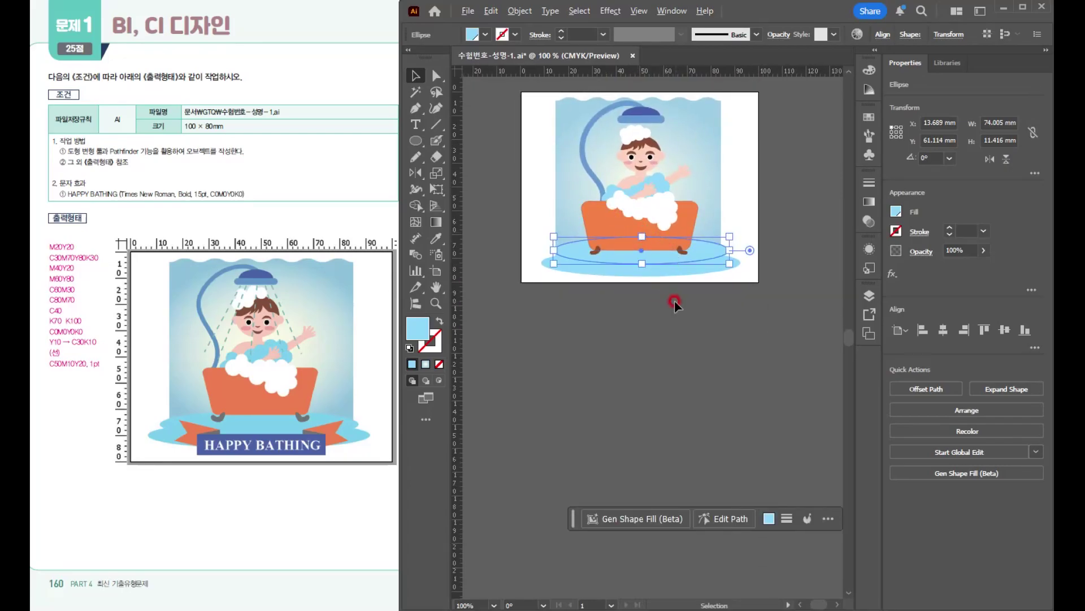
# - Draw a rectangle about 15.2 × 7.3 mm for the ribbon end in the empty area below the artboard
pyautogui.scroll(2, 651, 294)
pyautogui.click(592, 326)
pyautogui.moveTo(595, 318); pyautogui.dragTo(621, 279)
pyautogui.click(413, 143)
pyautogui.moveTo(412, 143); pyautogui.dragTo(472, 140)
pyautogui.moveTo(525, 286); pyautogui.dragTo(597, 320)
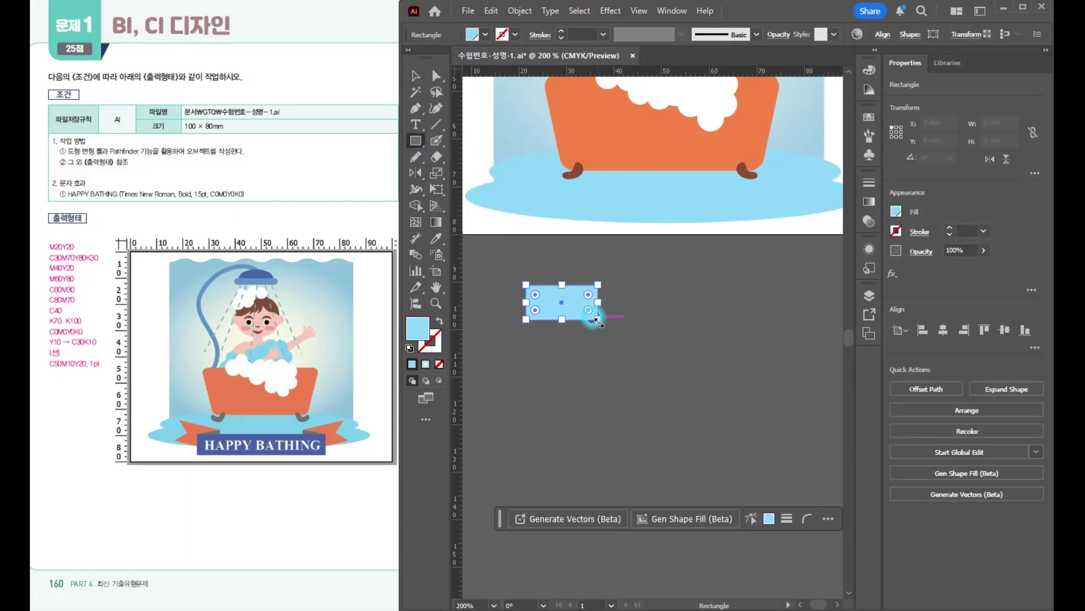
# - Give the rectangle the default white fill and black stroke, and add an overlapping copy stretched to about 42.5 mm wide
pyautogui.press('d')
pyautogui.press('v')
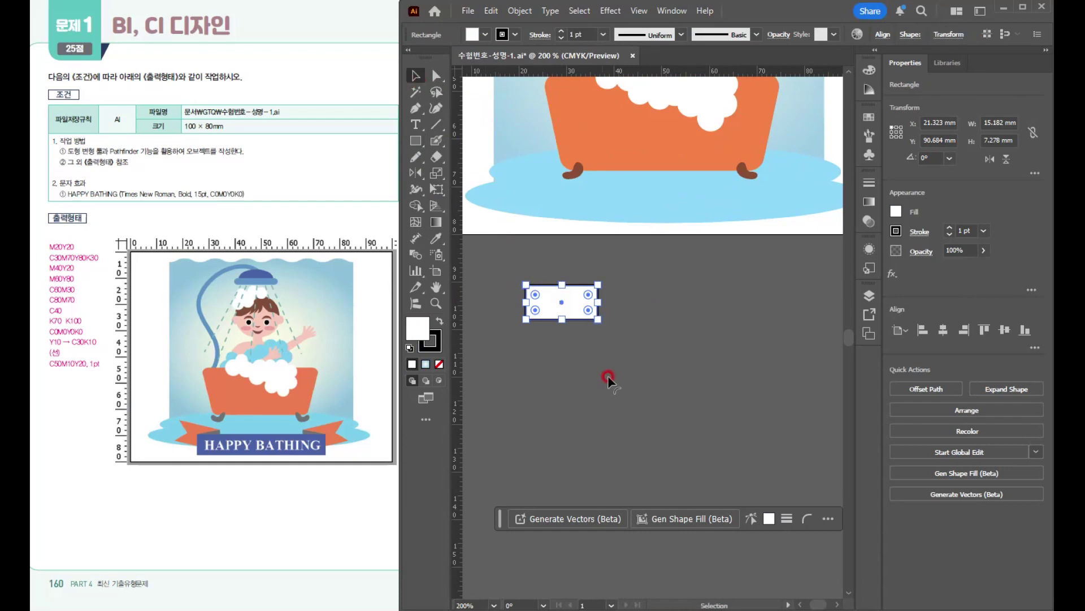
pyautogui.moveTo(565, 304); pyautogui.dragTo(763, 312)
pyautogui.scroll(3, 544, 301)
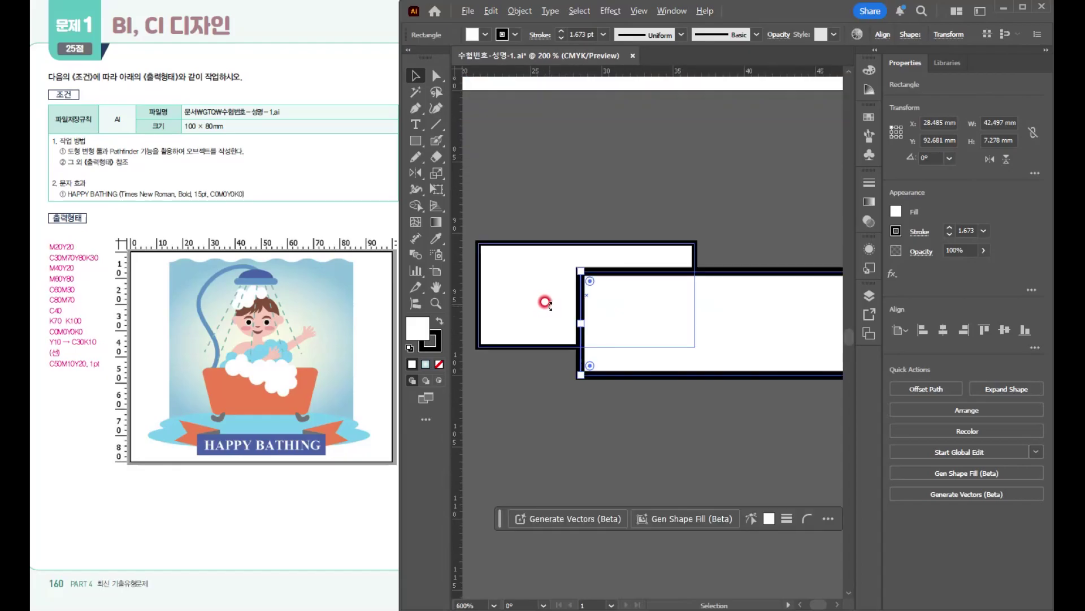
# - Add an anchor point midway on the small rectangle's left edge and pull it inward to form a ribbon notch
pyautogui.click(534, 309)
pyautogui.moveTo(414, 104); pyautogui.dragTo(454, 123)
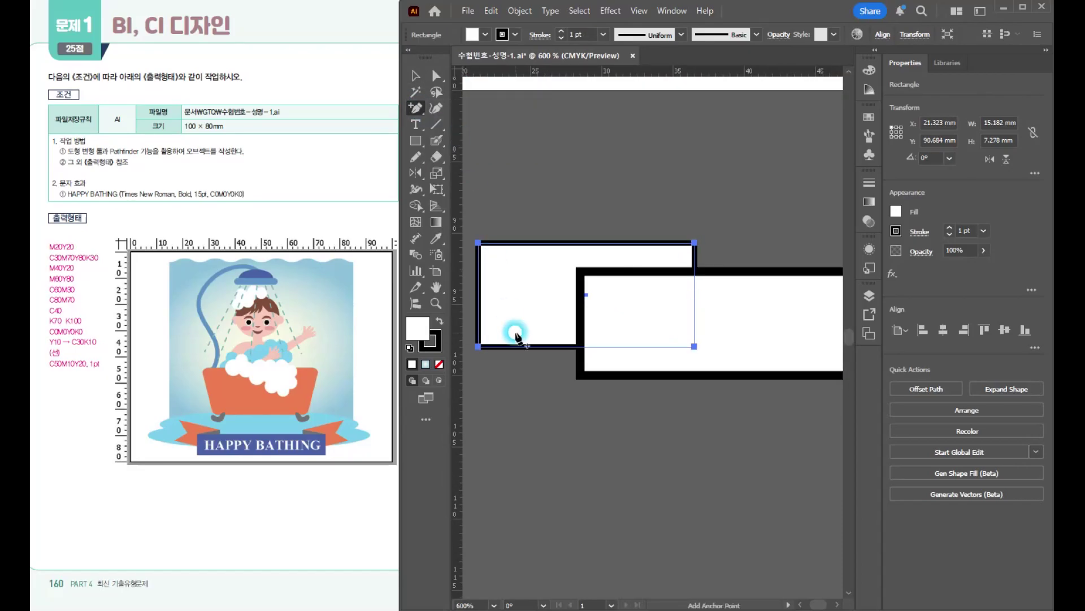
pyautogui.click(478, 295)
pyautogui.press('a')
pyautogui.moveTo(482, 292); pyautogui.dragTo(528, 295)
pyautogui.press('v')
pyautogui.click(582, 173)
# - Fill the notched ribbon end with the saved orange swatch and the long rectangle with C=80 M=70 Y=0 K=0
pyautogui.click(548, 272)
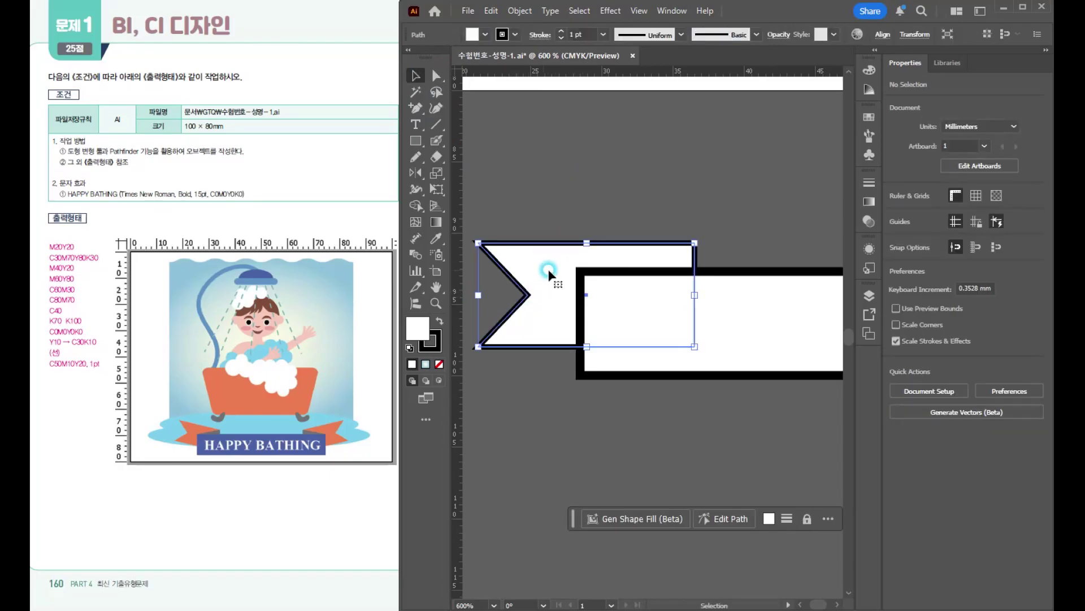
pyautogui.click(869, 117)
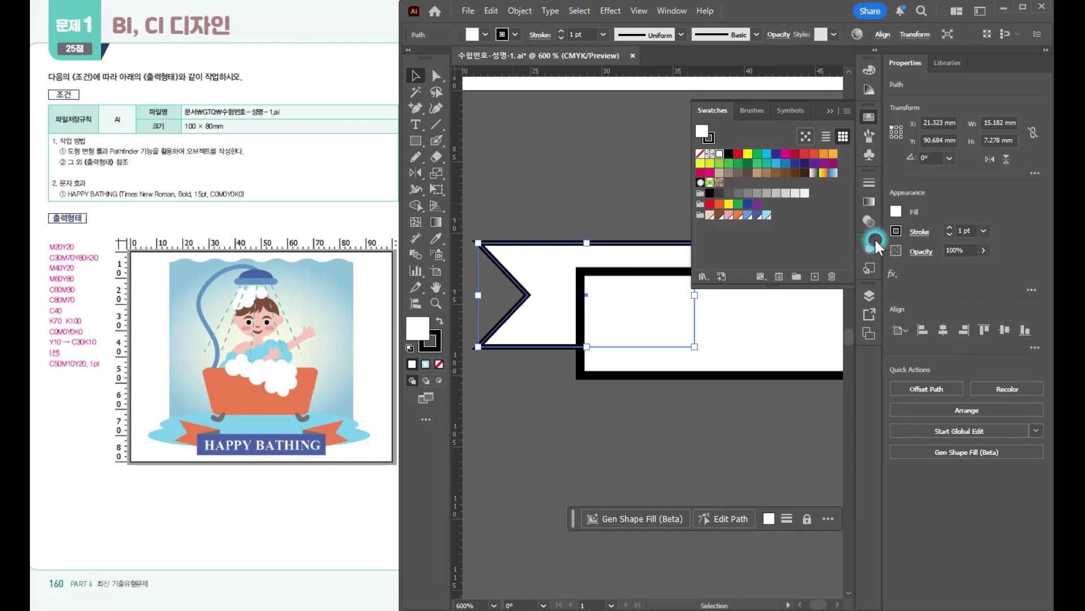
pyautogui.click(730, 213)
pyautogui.click(667, 304)
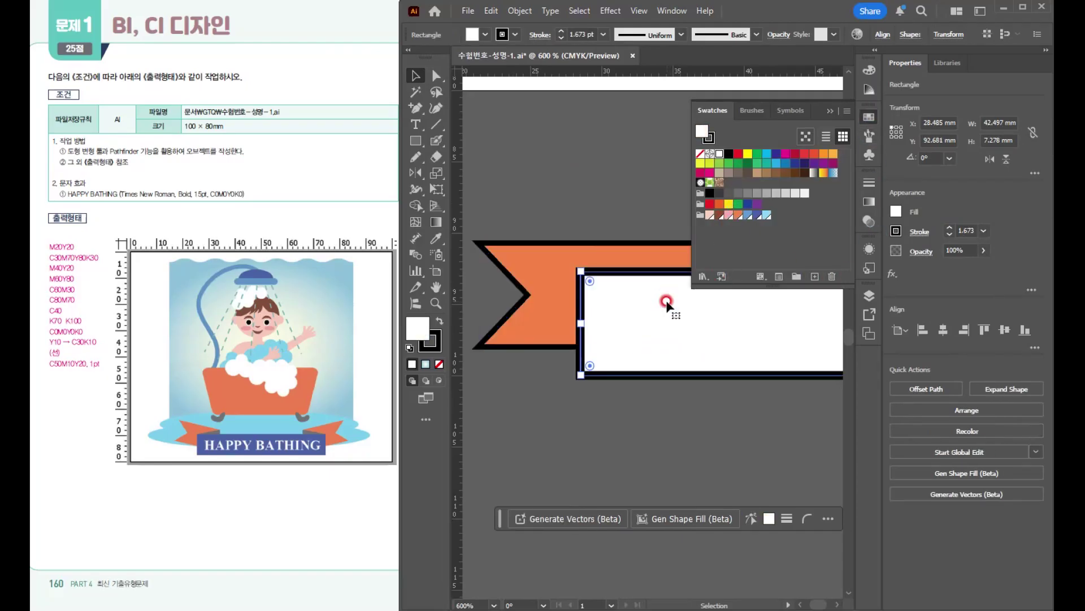
pyautogui.click(757, 215)
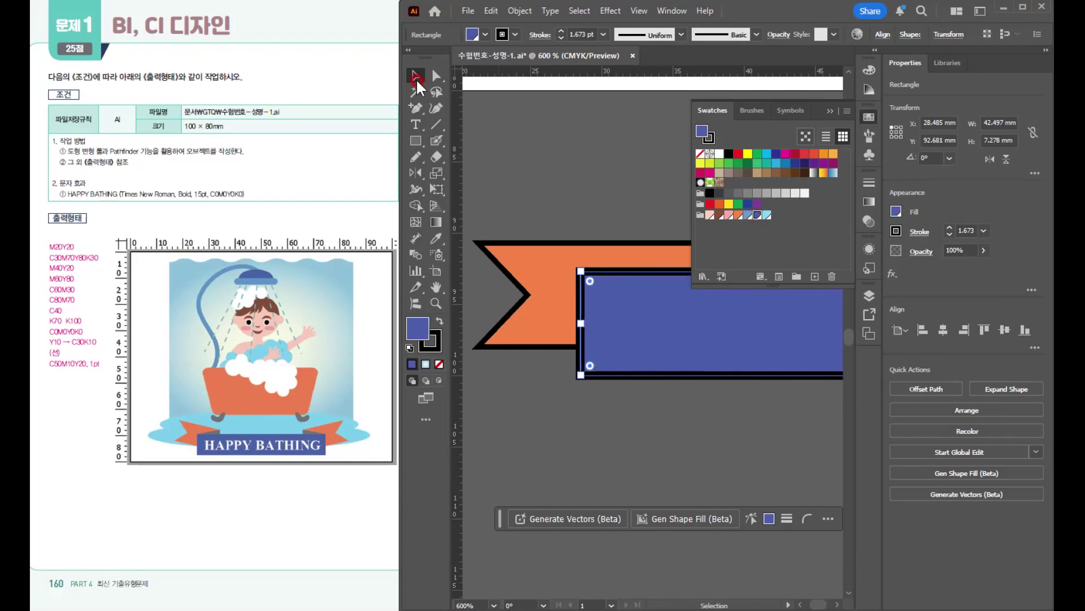
# - Remove the stroke from both ribbon pieces and move the blue rectangle slightly down to about Y 93.3 mm
pyautogui.click(540, 210)
pyautogui.moveTo(541, 210); pyautogui.dragTo(606, 357)
pyautogui.click(438, 364)
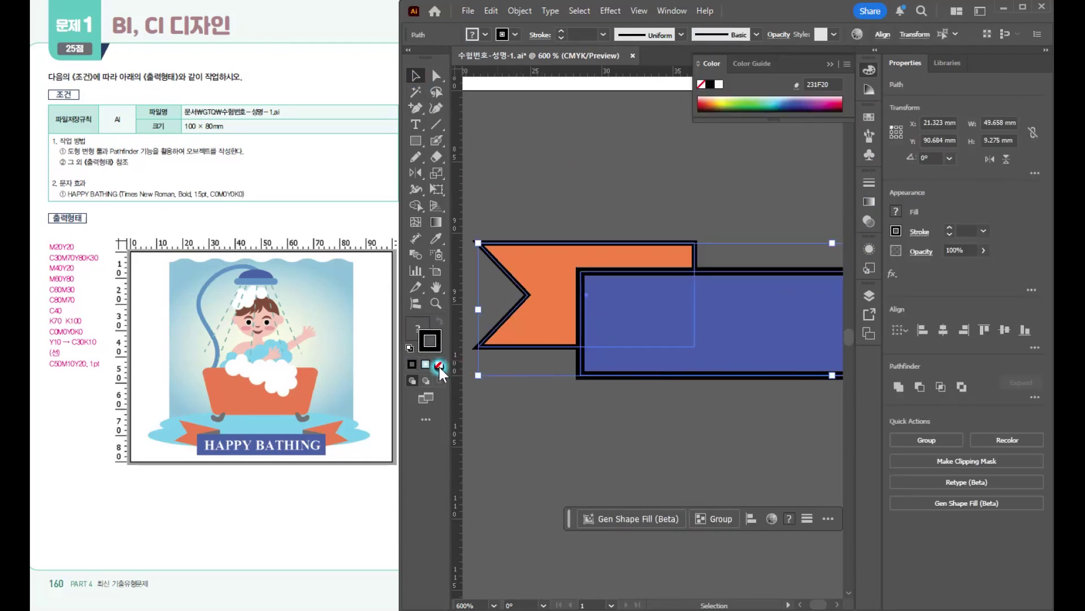
pyautogui.click(599, 182)
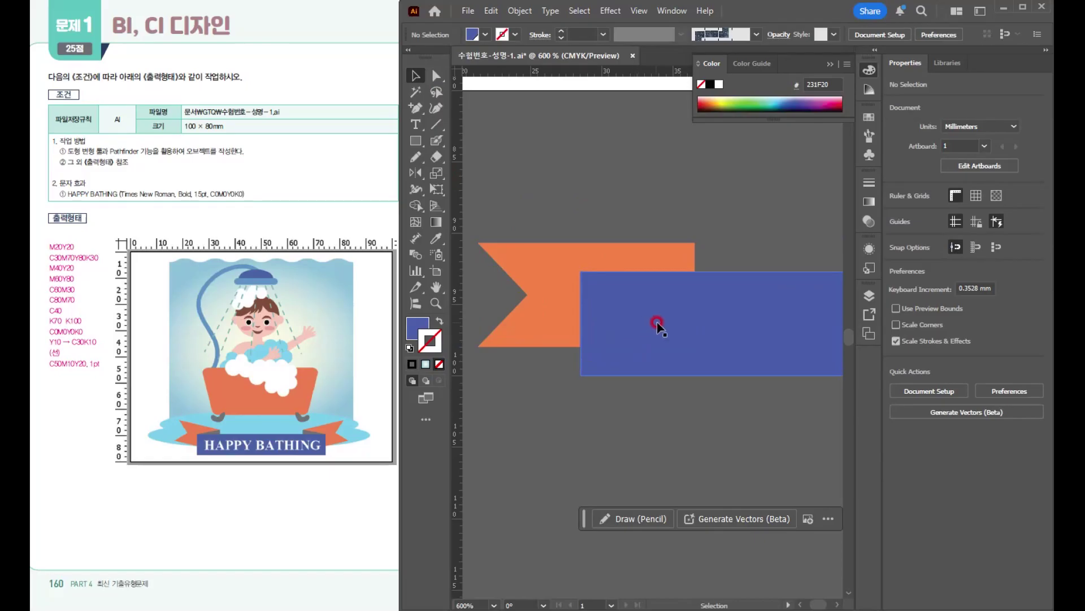
pyautogui.moveTo(663, 329); pyautogui.dragTo(663, 332)
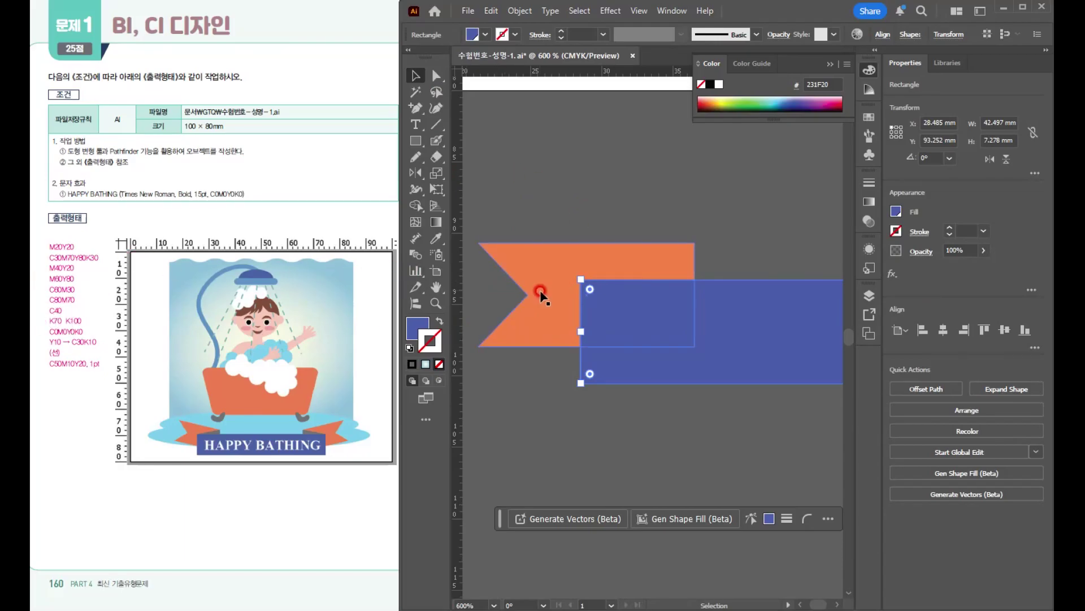
pyautogui.click(416, 107)
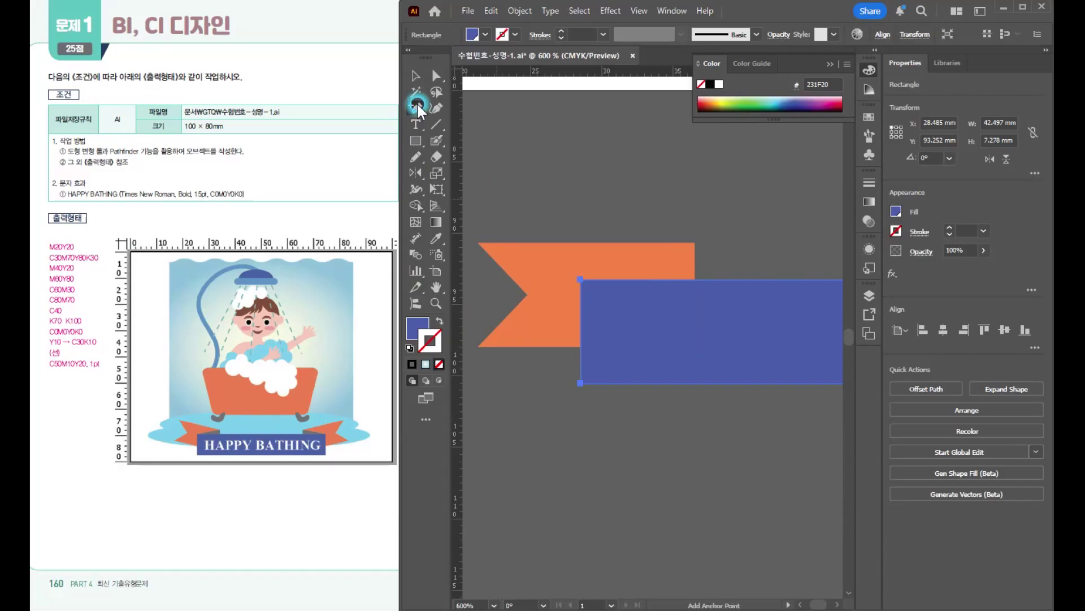
pyautogui.keyDown('ctrl'); pyautogui.click(656, 214); pyautogui.keyUp('ctrl')
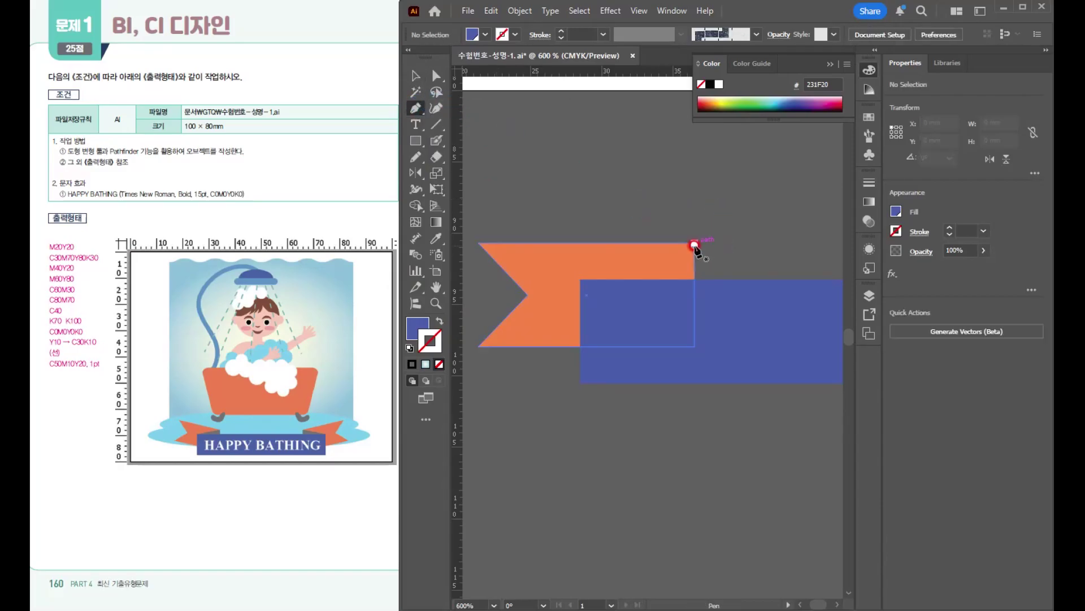
pyautogui.press('v')
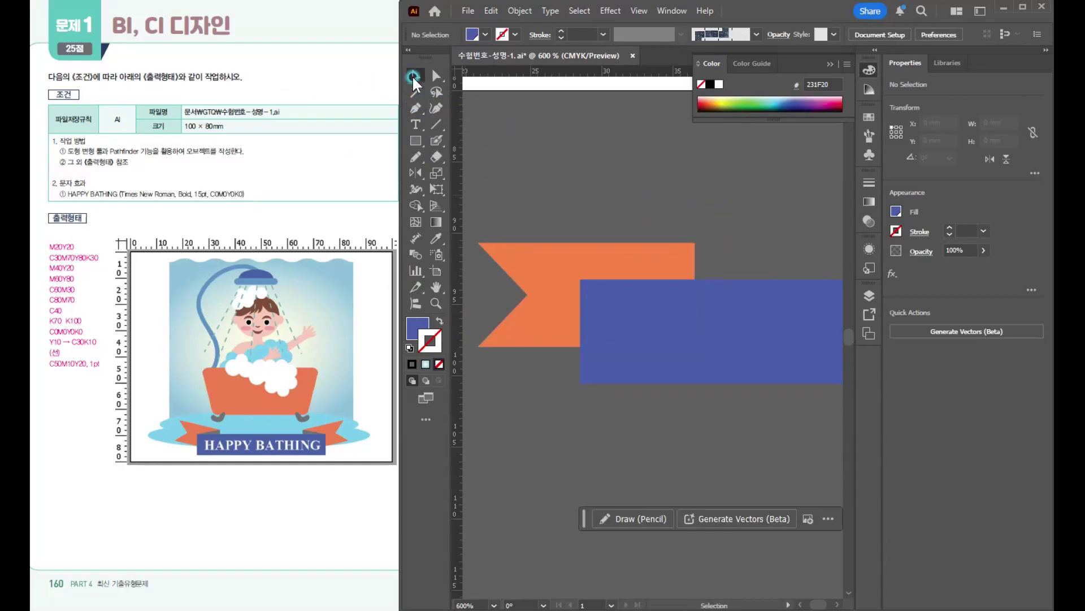
# - Rotate the orange ribbon end about 13° clockwise and move it up to about X 20.3, Y 88 mm
pyautogui.click(506, 257)
pyautogui.moveTo(475, 229); pyautogui.dragTo(493, 215)
pyautogui.moveTo(540, 288); pyautogui.dragTo(552, 252)
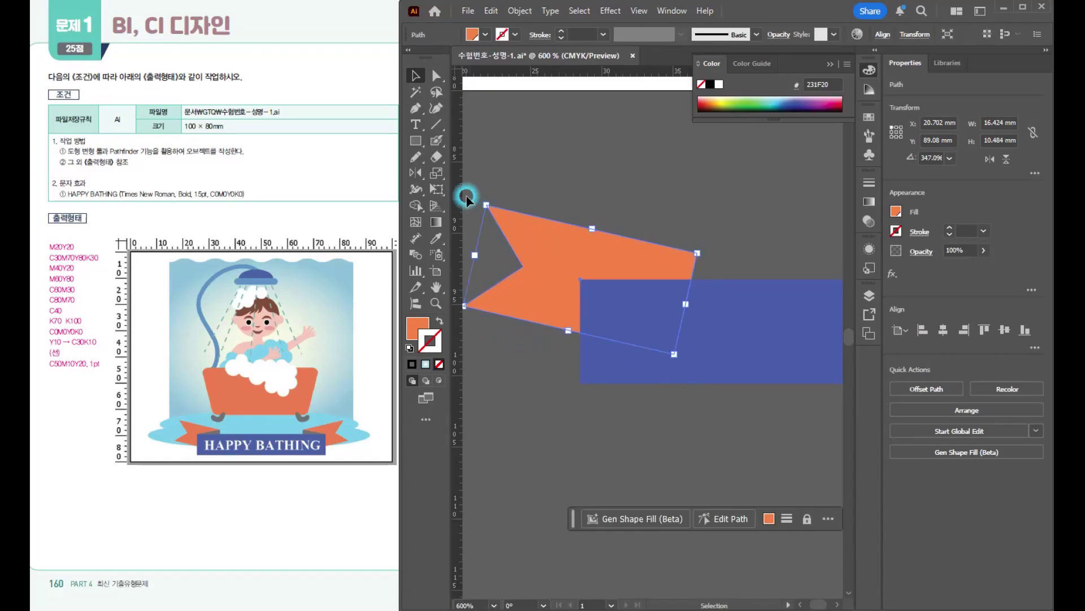
# - Draw a fold triangle with the Pen tool between the orange piece's upper right corner and the blue rectangle's top edge
pyautogui.click(417, 110)
pyautogui.click(700, 253)
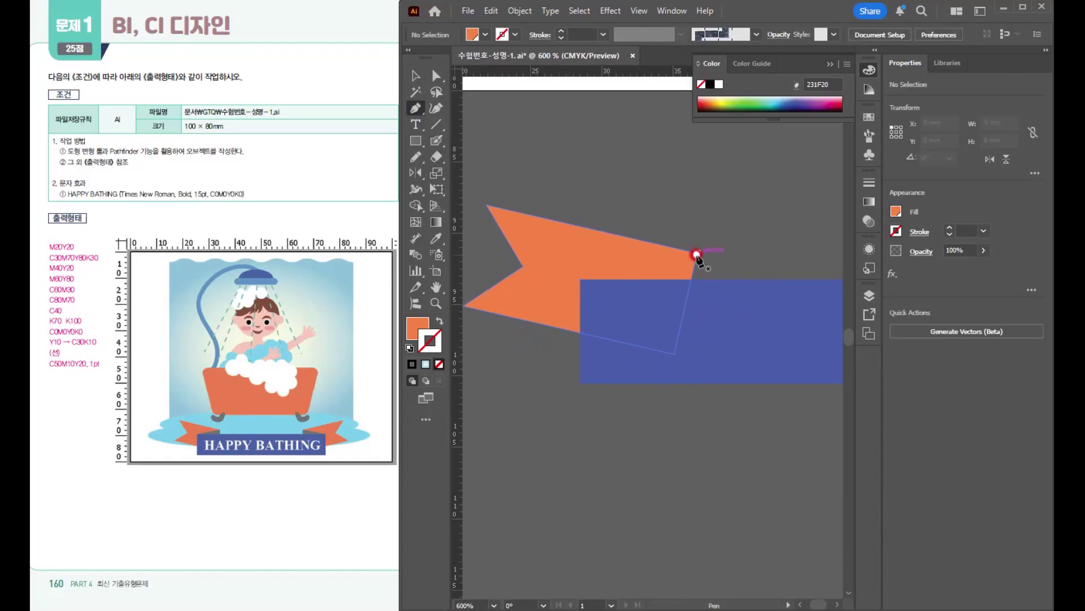
pyautogui.click(580, 279)
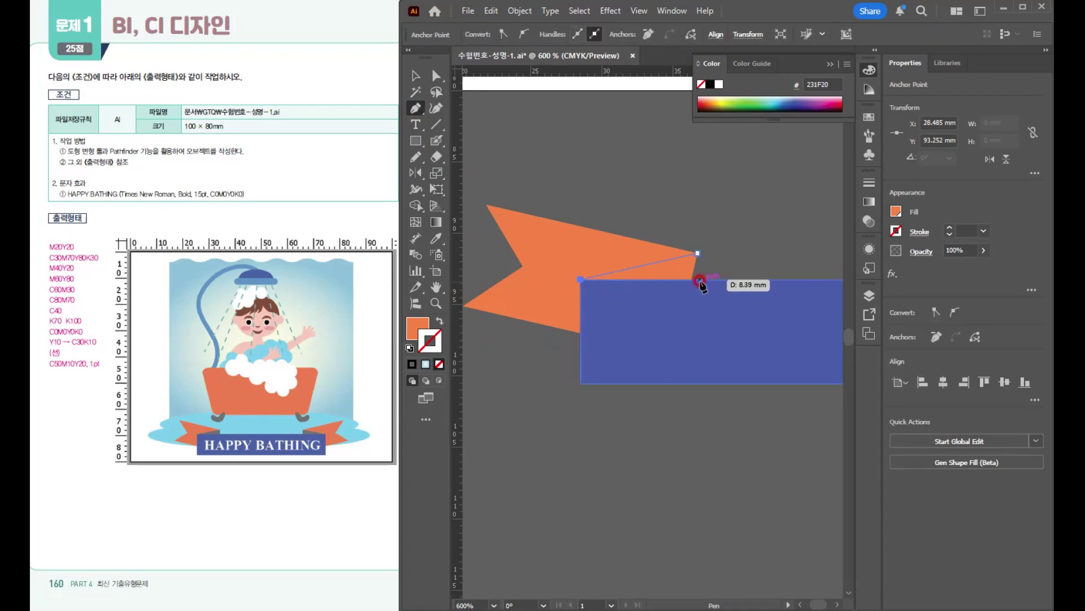
pyautogui.click(698, 279)
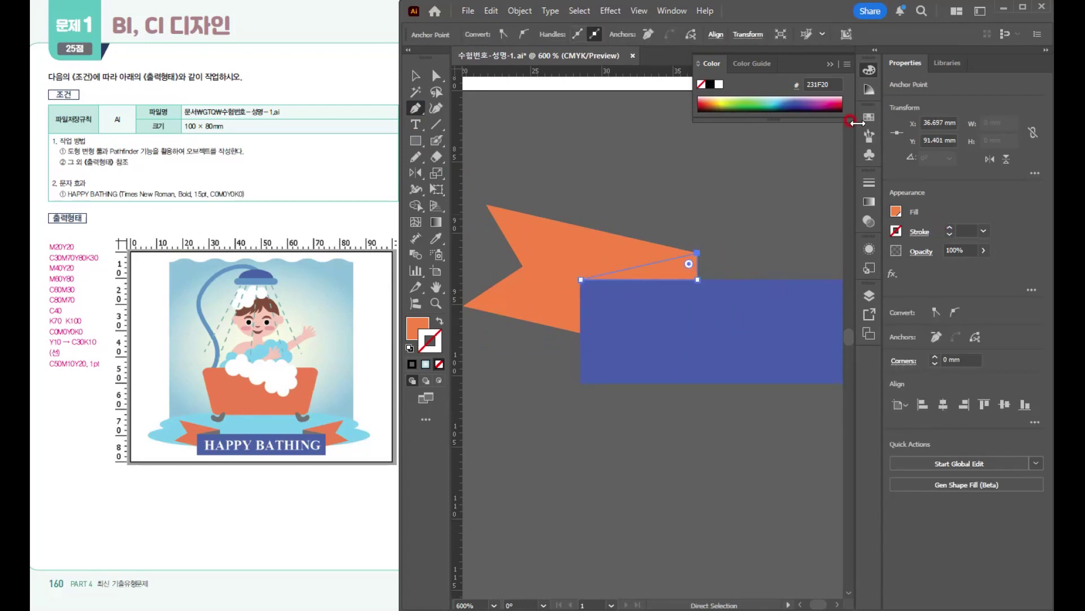
# - Fill the ribbon's fold triangle with the gray swatch C=0 M=0 Y=0 K=70 and deselect it
pyautogui.click(871, 117)
pyautogui.click(702, 130)
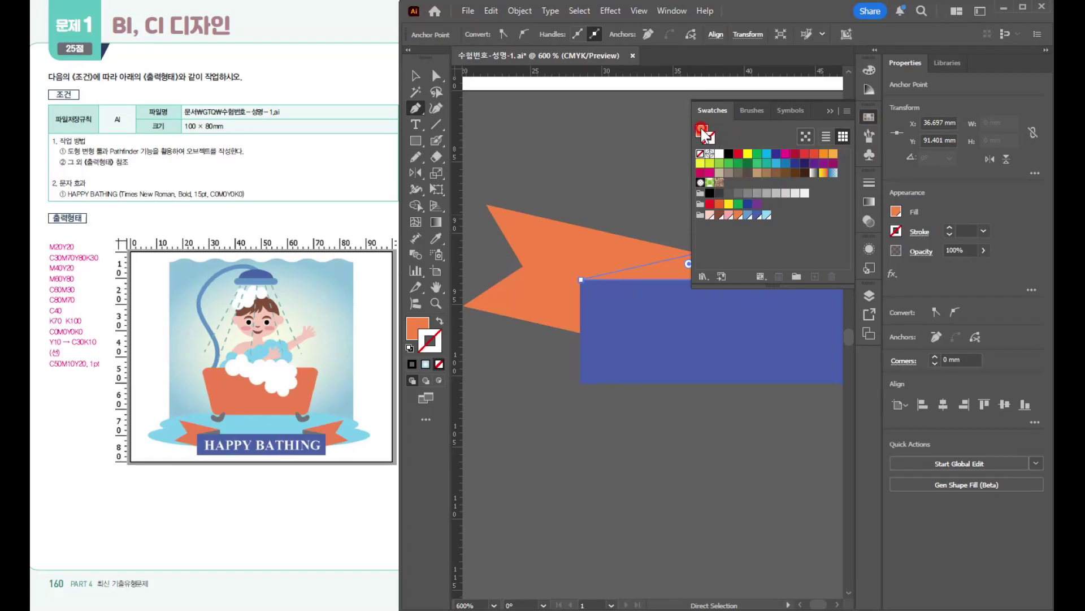
pyautogui.click(740, 192)
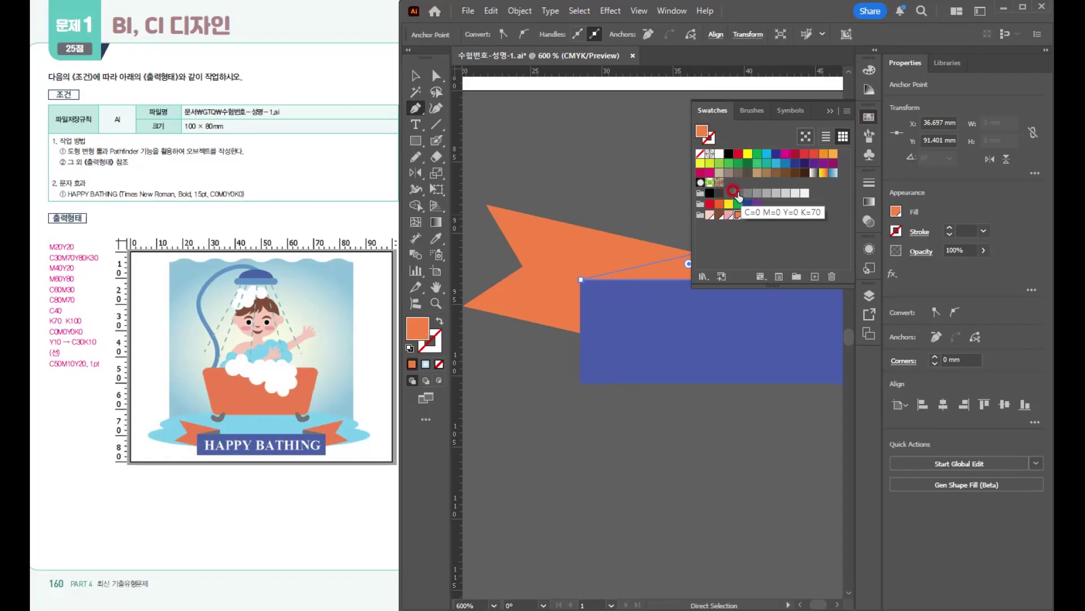
pyautogui.click(735, 192)
pyautogui.press('v')
pyautogui.click(626, 139)
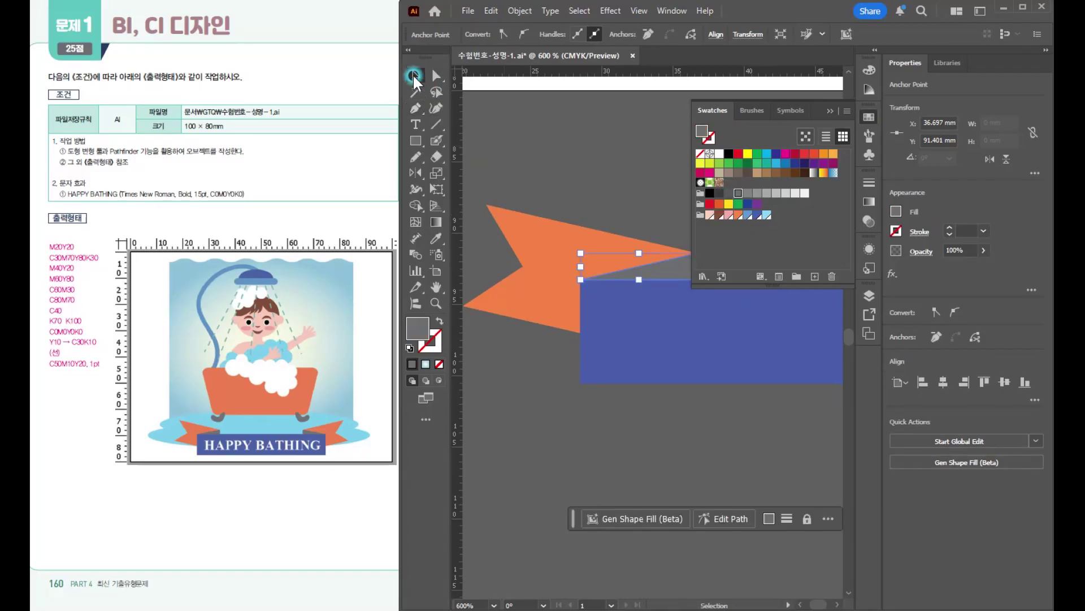
pyautogui.click(828, 107)
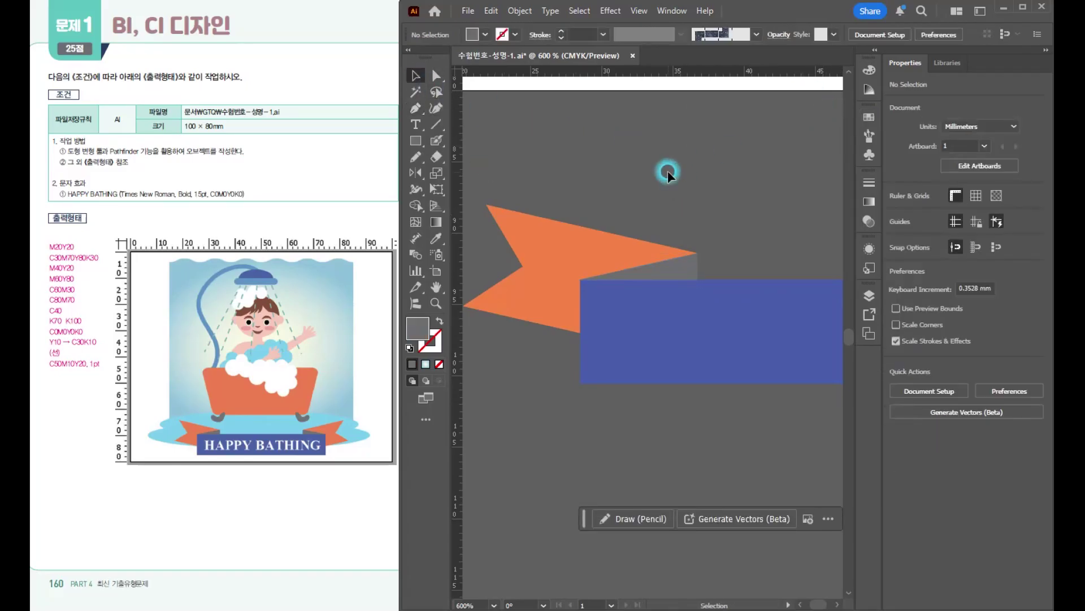
# - Reflect a copy of the orange ribbon end and its gray fold across a vertical axis through the blue rectangle's center
pyautogui.scroll(-1, 686, 192)
pyautogui.moveTo(688, 231); pyautogui.dragTo(609, 282)
pyautogui.scroll(-2, 664, 283)
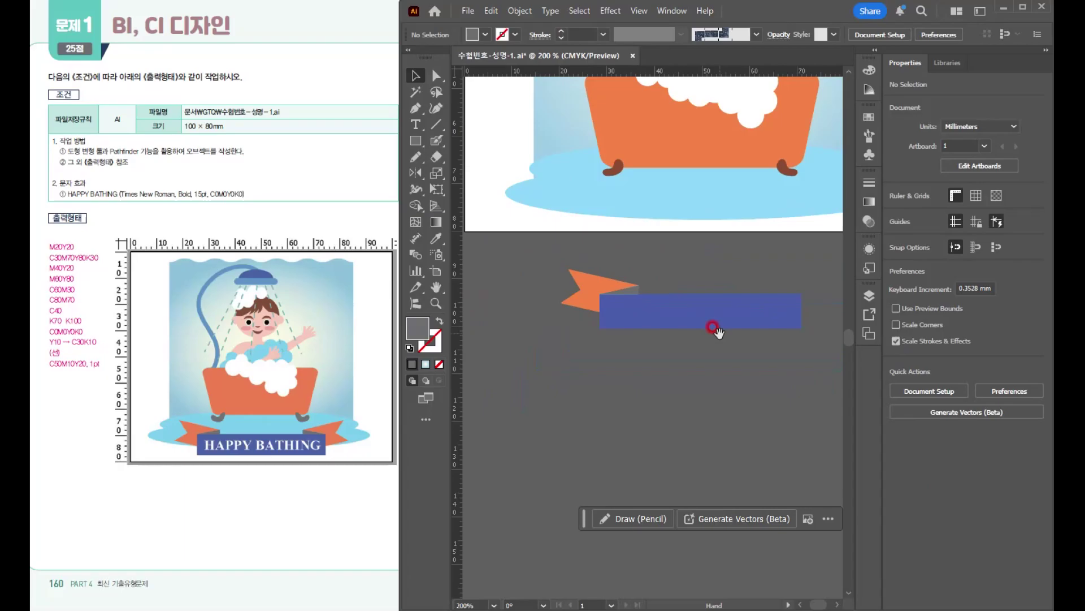
pyautogui.moveTo(708, 330); pyautogui.dragTo(654, 359)
pyautogui.moveTo(602, 318); pyautogui.dragTo(602, 318)
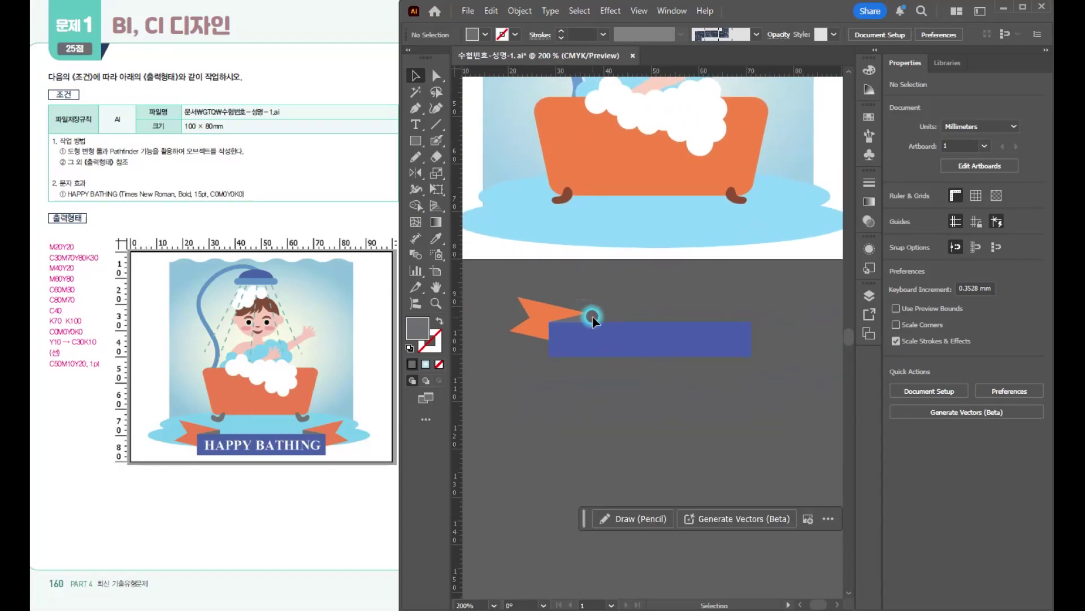
pyautogui.click(581, 321)
pyautogui.click(417, 169)
pyautogui.moveTo(650, 342); pyautogui.dragTo(651, 340)
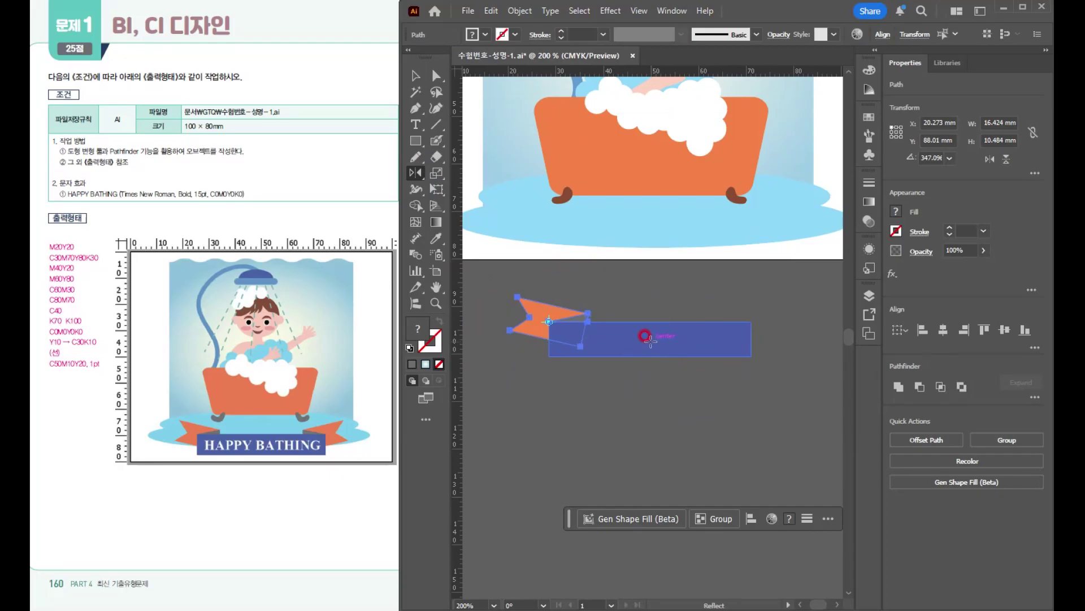
pyautogui.keyDown('alt'); pyautogui.click(650, 339); pyautogui.keyUp('alt')
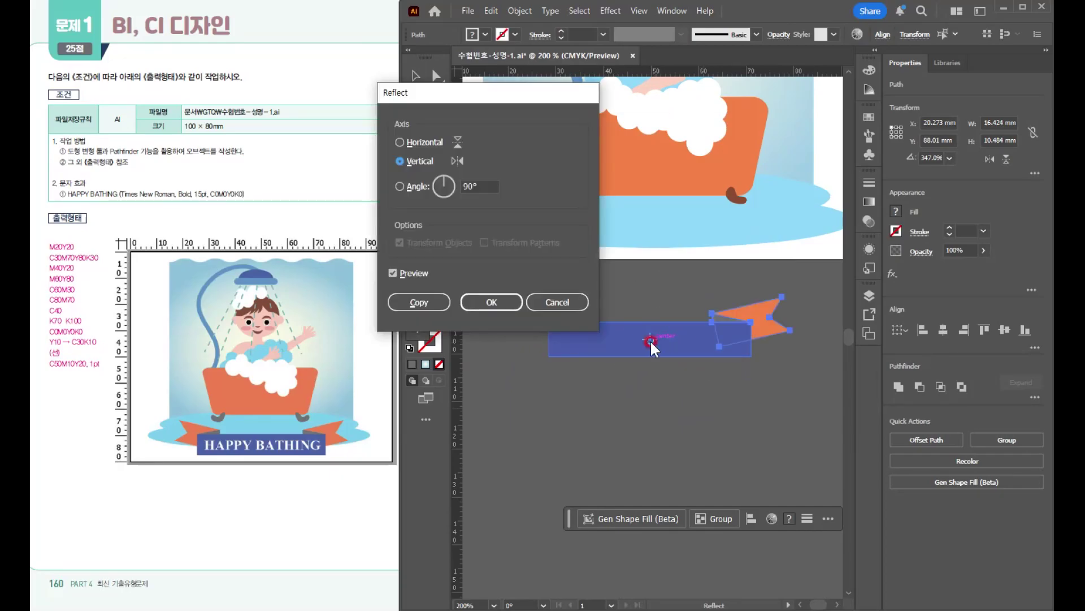
pyautogui.click(439, 304)
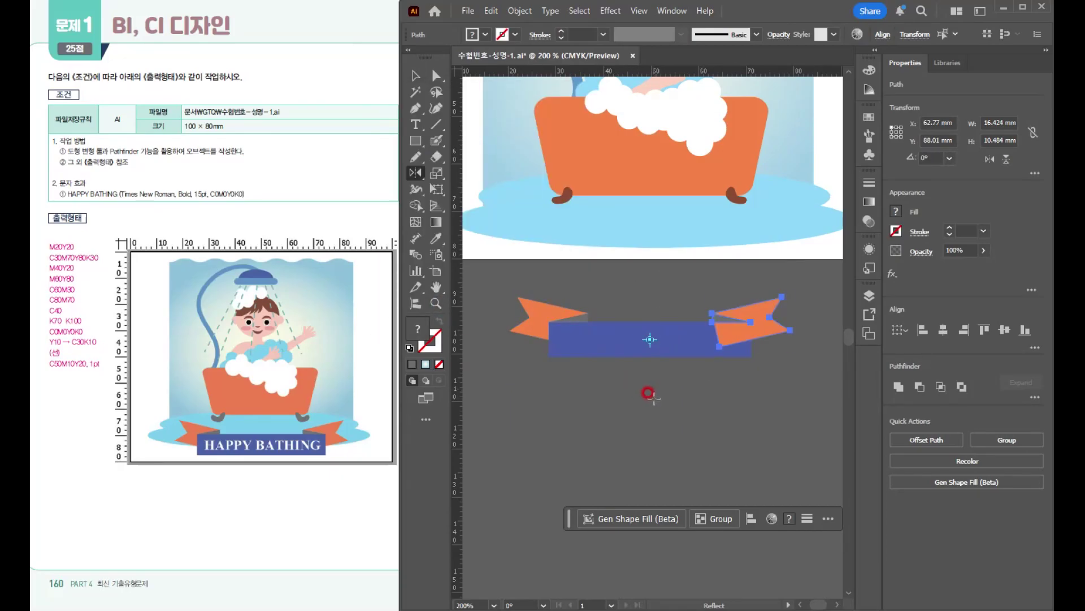
# - Send the mirrored ribbon end and its fold behind the blue rectangle
pyautogui.press('v')
pyautogui.hotkey('ctrl', '[')
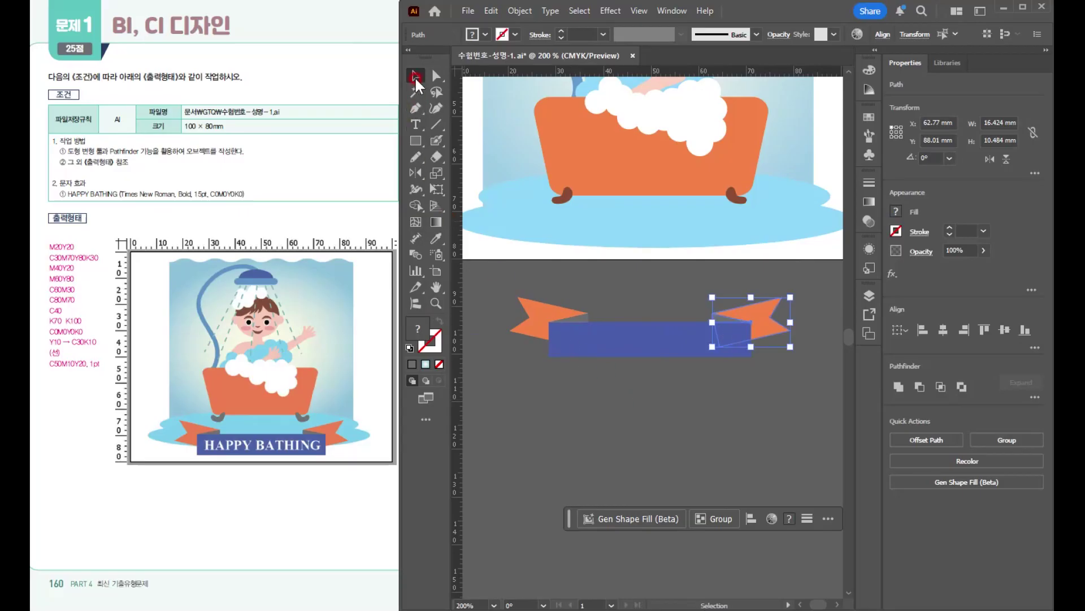
pyautogui.click(173, 380)
# - Add the point text HAPPY BATHING on the blue ribbon rectangle, starting near its left end
pyautogui.click(415, 125)
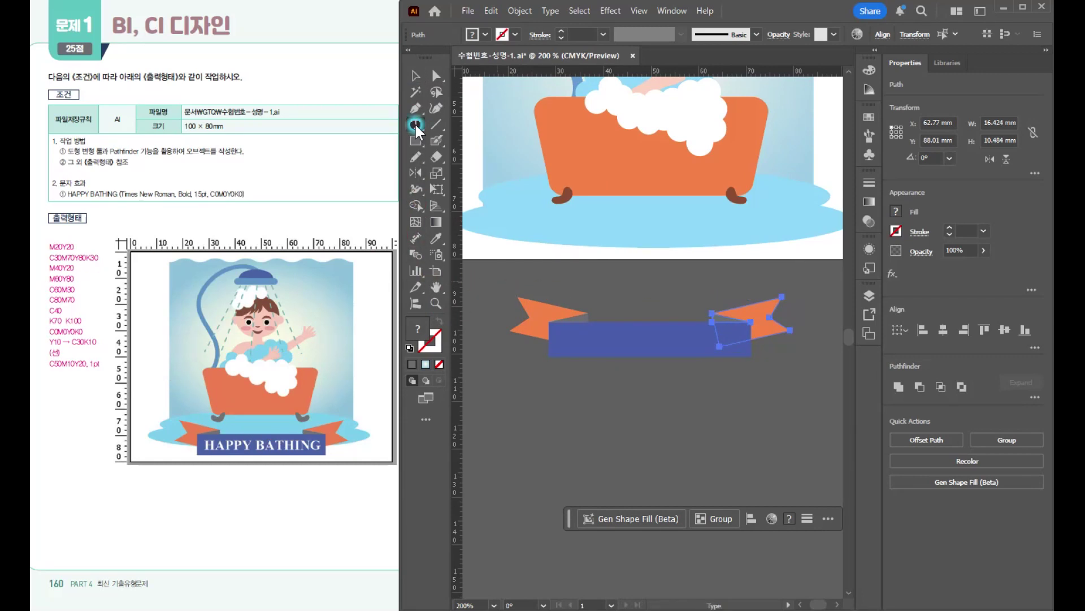
pyautogui.click(559, 337)
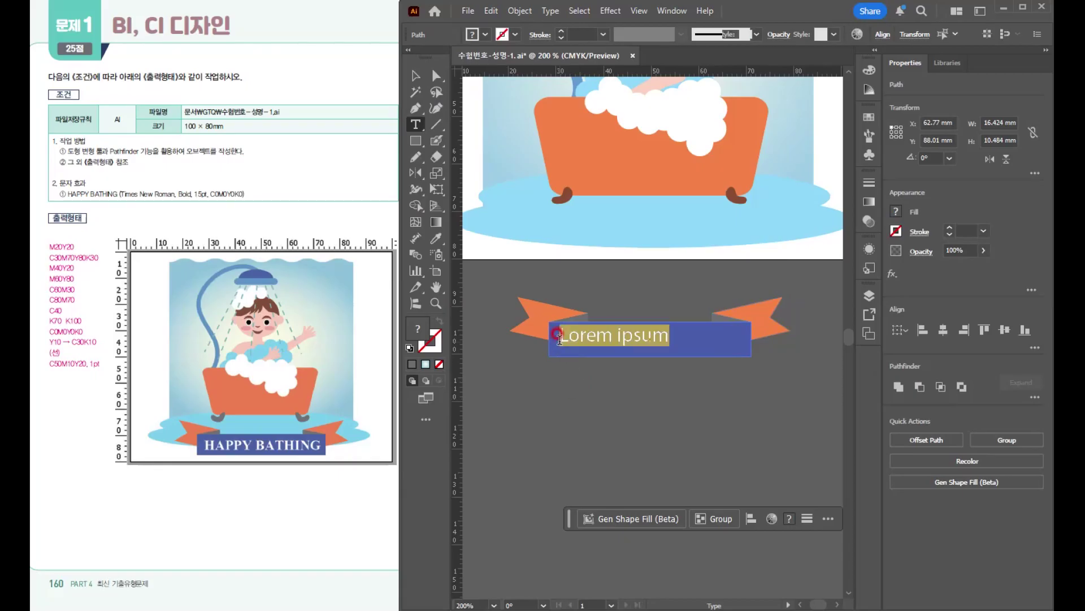
pyautogui.write('HAPPY BATHING')
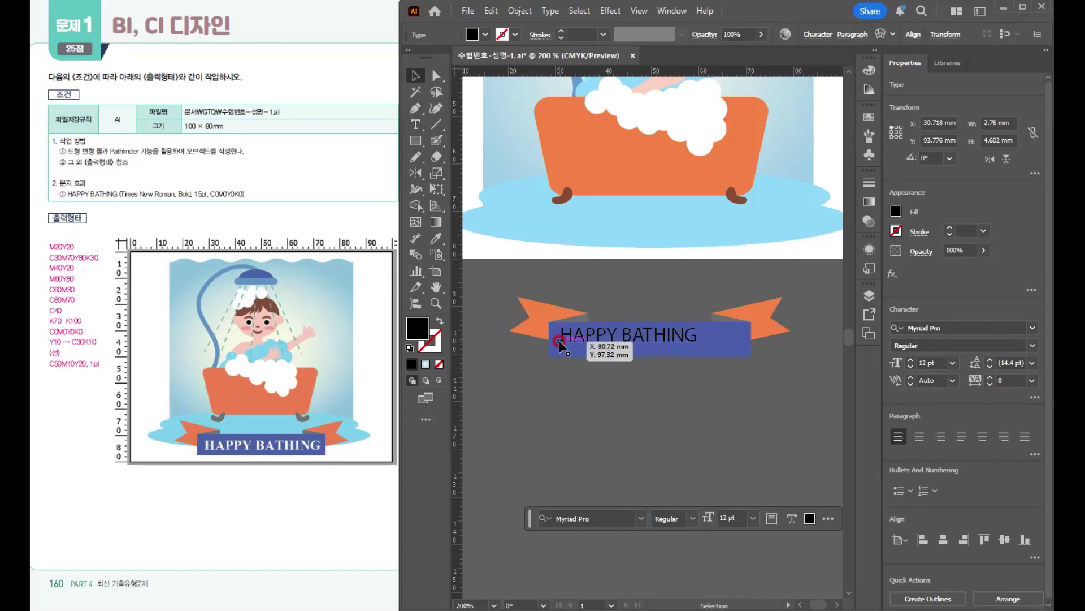
pyautogui.press('Escape')
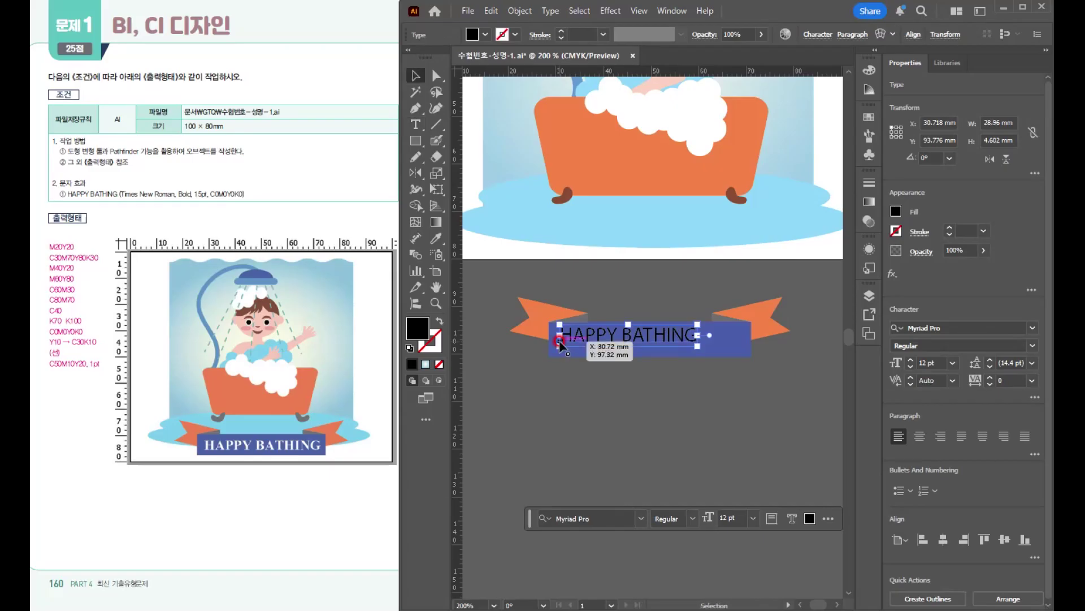
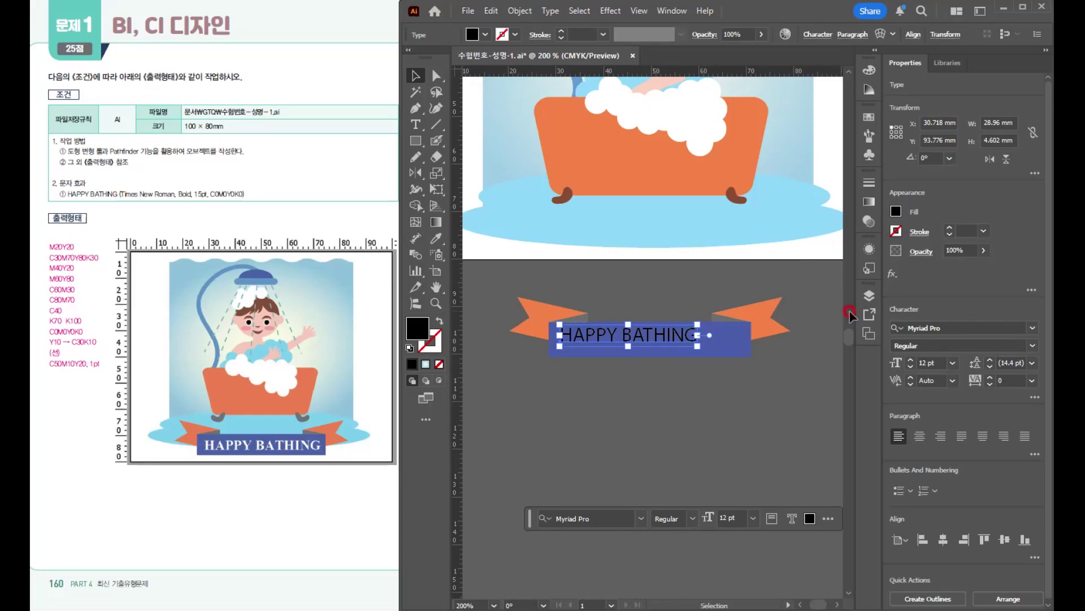
# - Set the HAPPY BATHING text to Times New Roman Bold at 15 pt
pyautogui.click(983, 329)
pyautogui.write('time')
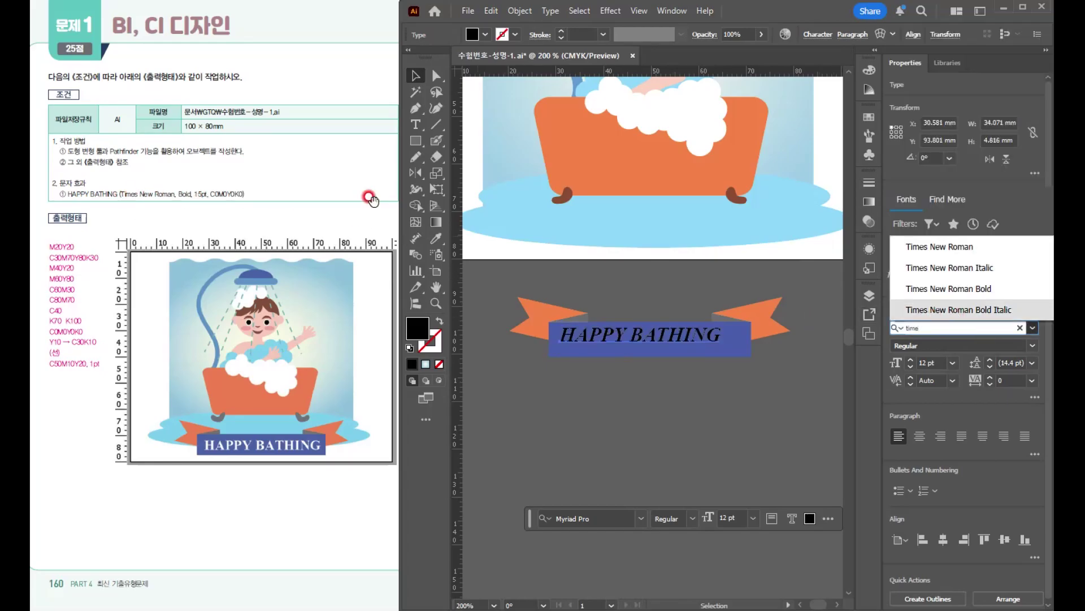
pyautogui.click(1038, 298)
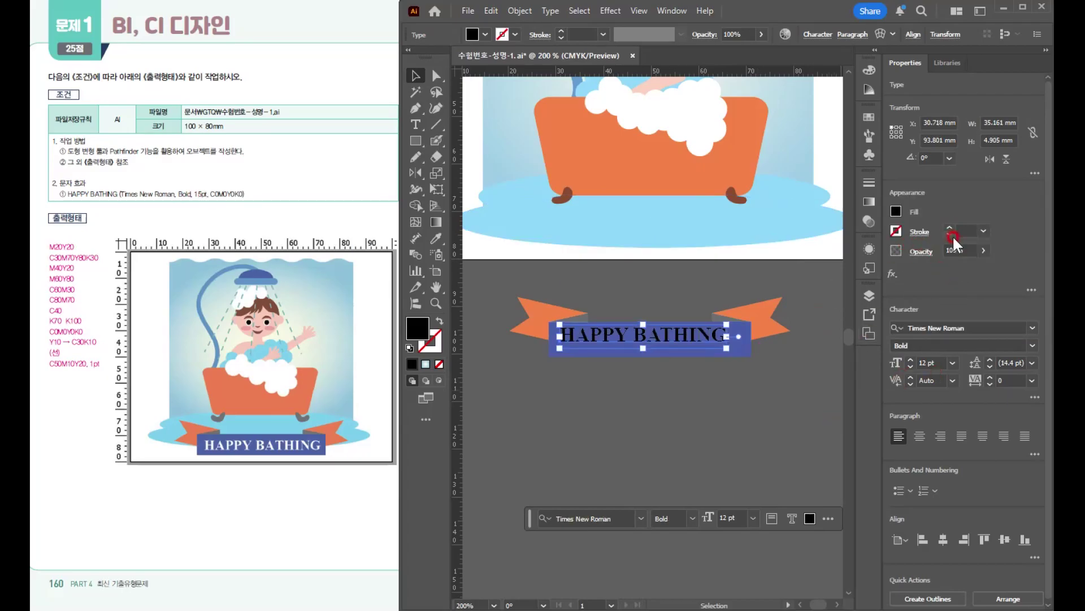
pyautogui.click(941, 359)
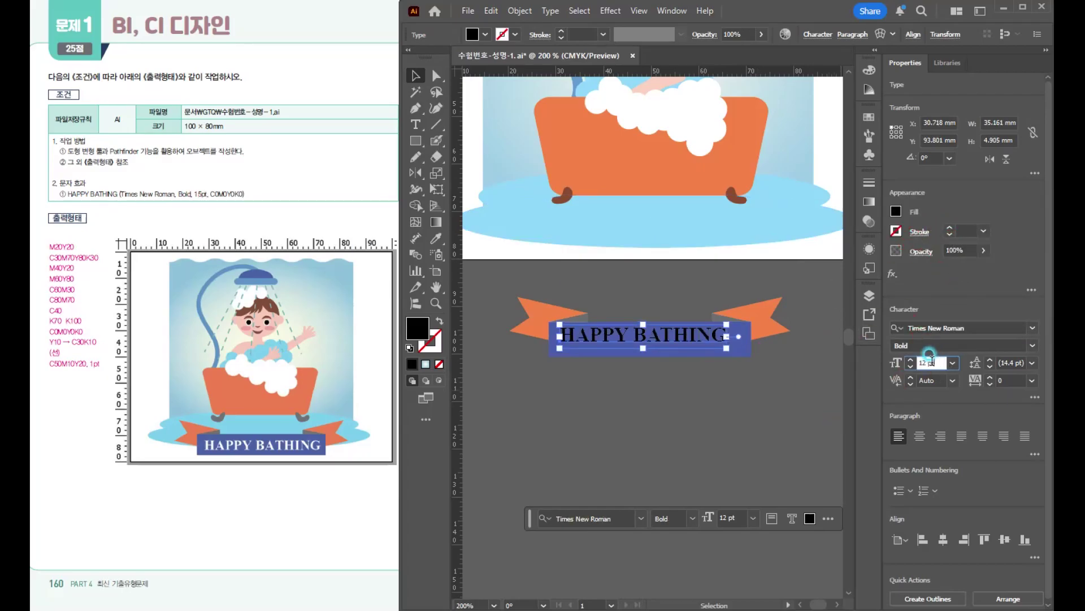
pyautogui.write('15')
pyautogui.press('Return')
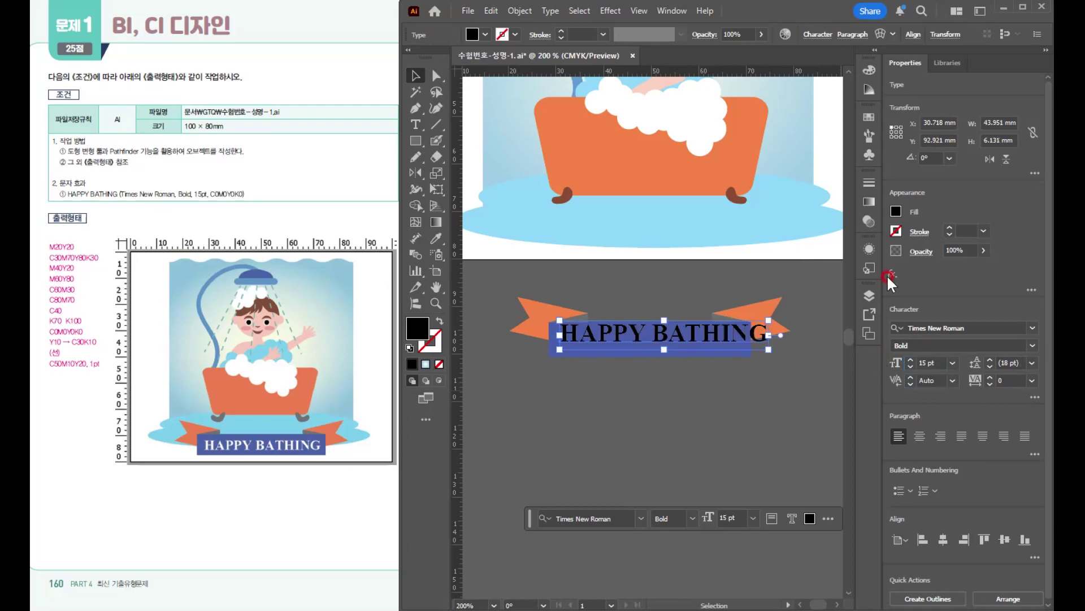
# - Fill the HAPPY BATHING text with white
pyautogui.click(896, 211)
pyautogui.click(896, 211)
pyautogui.click(768, 259)
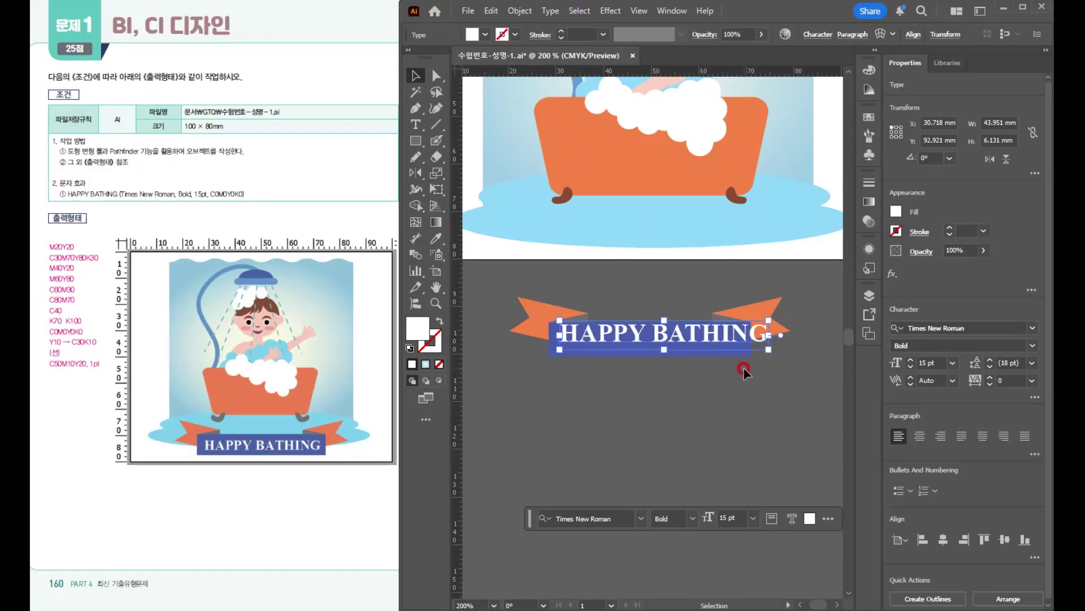
# - Move the banner's right ribbon end and its gray fold about 13 mm outward, keeping them level
pyautogui.scroll(3, 738, 357)
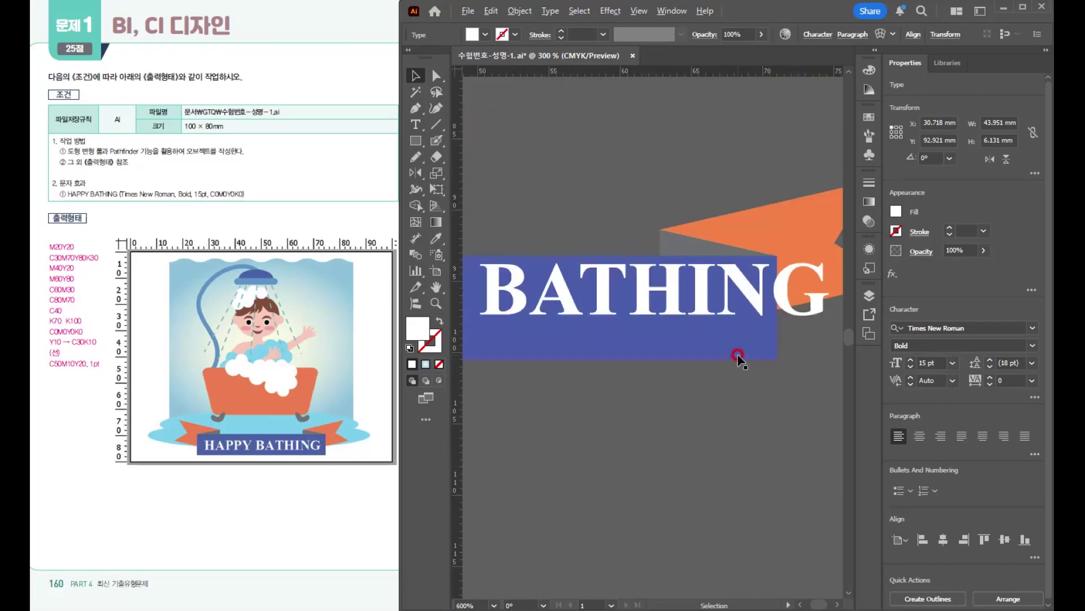
pyautogui.moveTo(737, 355); pyautogui.dragTo(703, 362)
pyautogui.moveTo(606, 191); pyautogui.dragTo(754, 246)
pyautogui.scroll(-3, 672, 249)
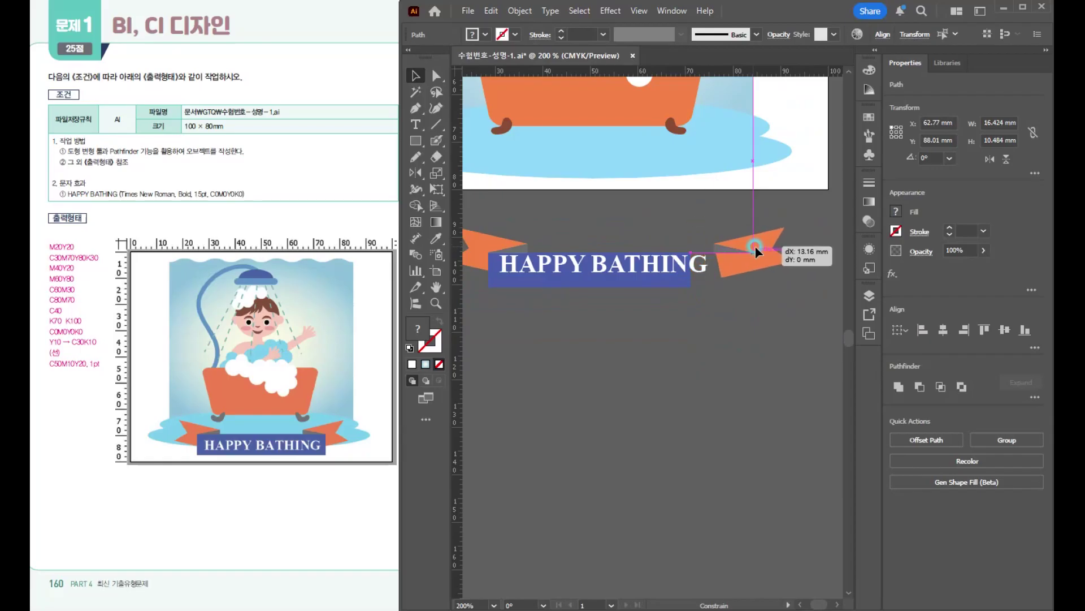
# - Widen the blue banner rectangle past the end of the text so its edge meets the right ribbon end's fold
pyautogui.click(667, 283)
pyautogui.moveTo(690, 281); pyautogui.dragTo(552, 256)
pyautogui.scroll(4, 749, 249)
pyautogui.click(685, 257)
pyautogui.click(560, 166)
pyautogui.scroll(-4, 639, 261)
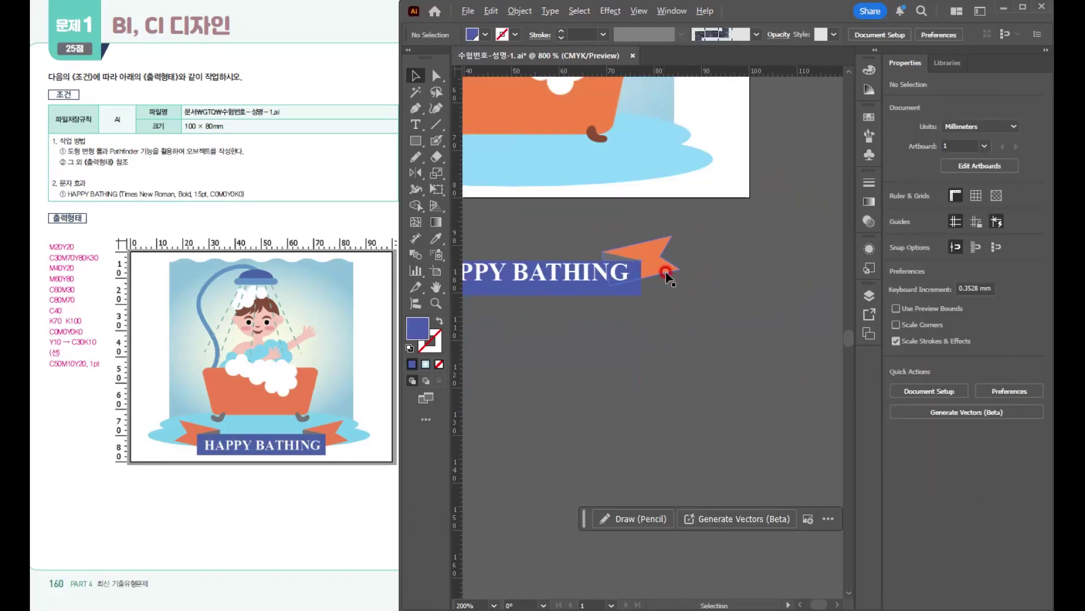
# - Group the ribbon pieces with the text and place the banner over the water puddle, centered below the bathtub
pyautogui.moveTo(545, 341); pyautogui.dragTo(680, 339)
pyautogui.moveTo(674, 275); pyautogui.dragTo(791, 329)
pyautogui.click(502, 232)
pyautogui.hotkey('ctrl', 'g')
pyautogui.moveTo(716, 314); pyautogui.dragTo(692, 434)
pyautogui.moveTo(673, 390); pyautogui.dragTo(669, 287)
pyautogui.scroll(-1, 686, 295)
pyautogui.moveTo(718, 215); pyautogui.dragTo(734, 313)
pyautogui.click(563, 162)
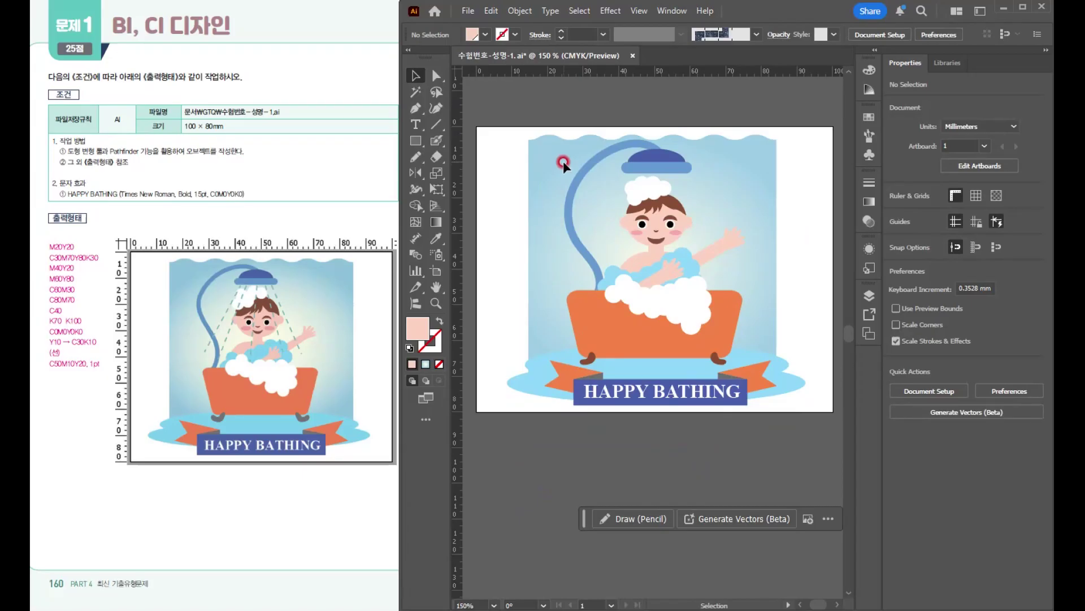
# - Draw a slanted water line from the shower head down and to the left, about 15 mm wide and 27.5 mm high
pyautogui.click(660, 183)
pyautogui.click(436, 127)
pyautogui.click(436, 128)
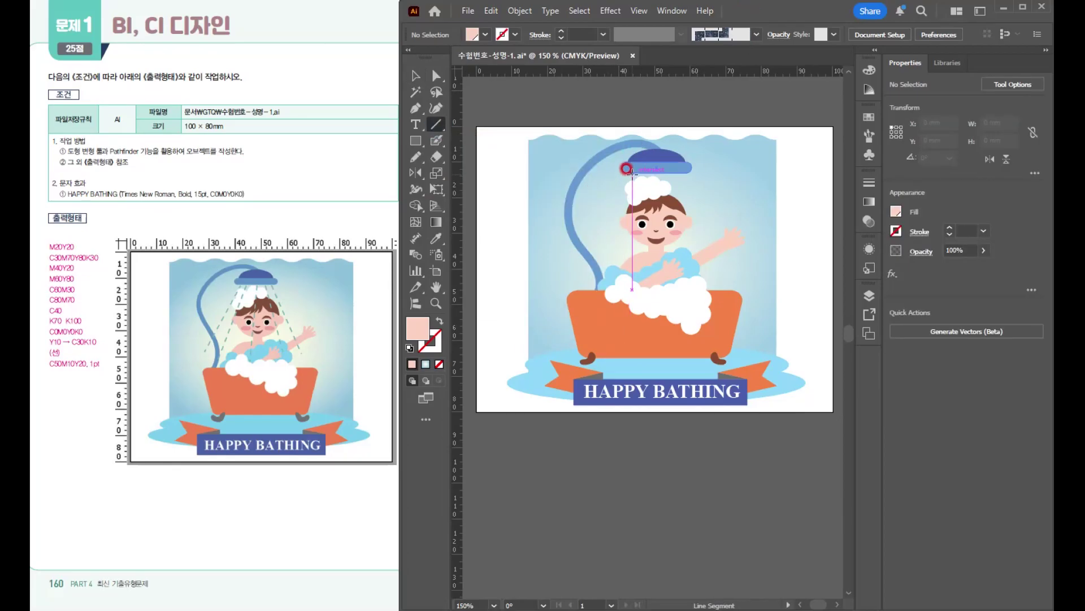
pyautogui.moveTo(632, 171); pyautogui.dragTo(580, 271)
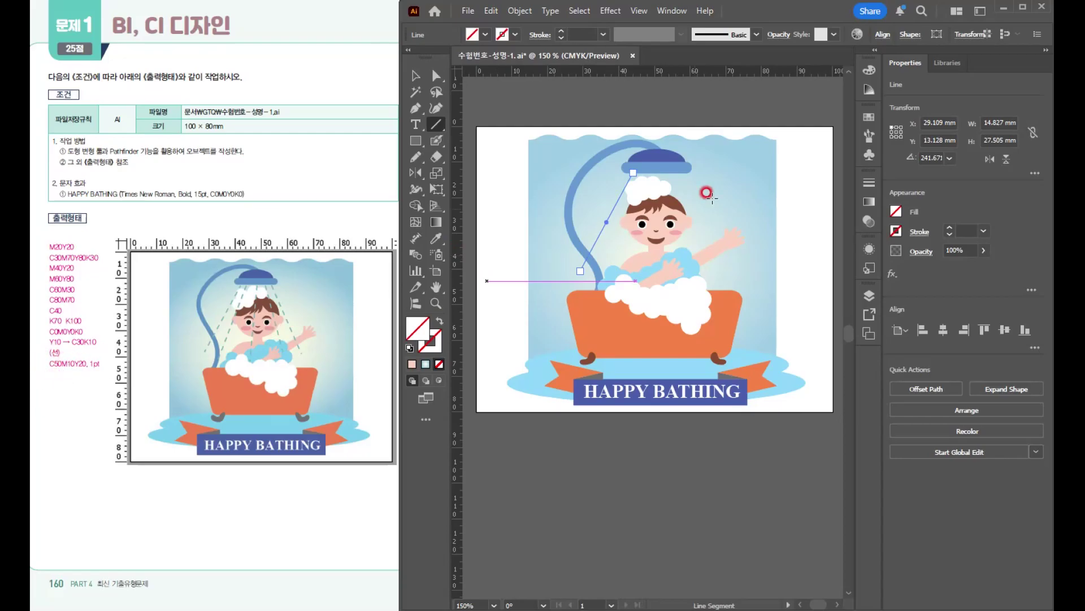
# - Color the water line's stroke C=50 M=10 Y=20 K=0
pyautogui.click(433, 342)
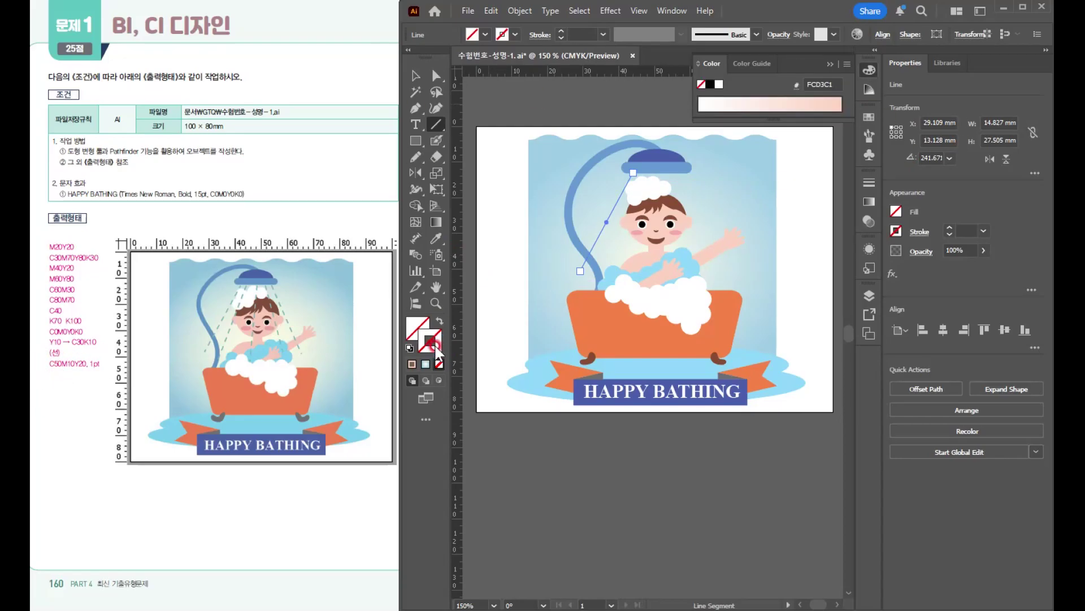
pyautogui.doubleClick(431, 346)
pyautogui.click(633, 254)
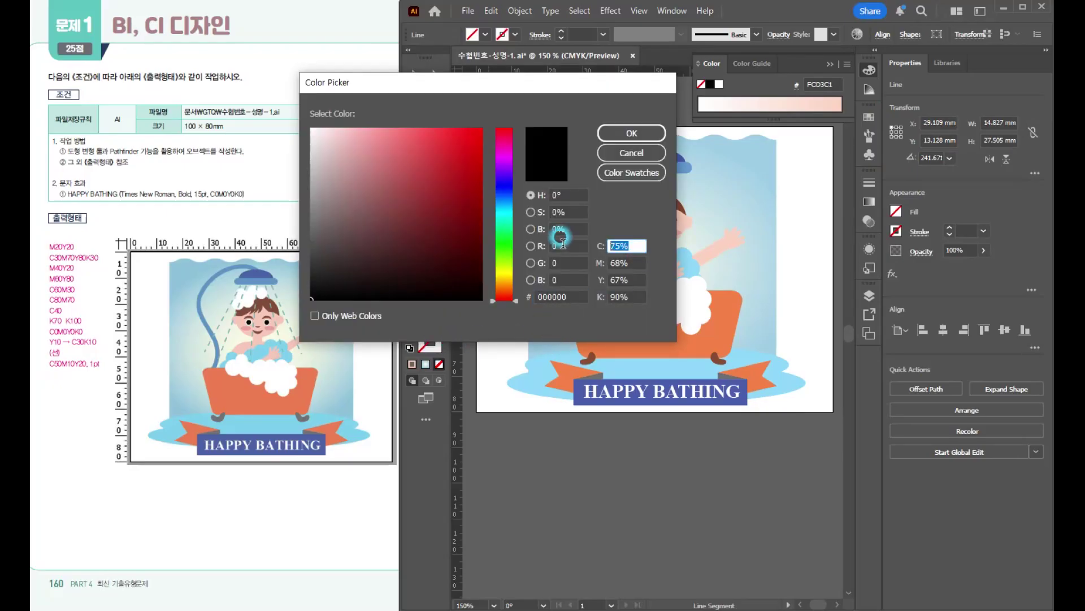
pyautogui.write('50')
pyautogui.press('Tab')
pyautogui.write('10')
pyautogui.press('Tab')
pyautogui.write('20')
pyautogui.press('Tab')
pyautogui.write('0')
pyautogui.press('Return')
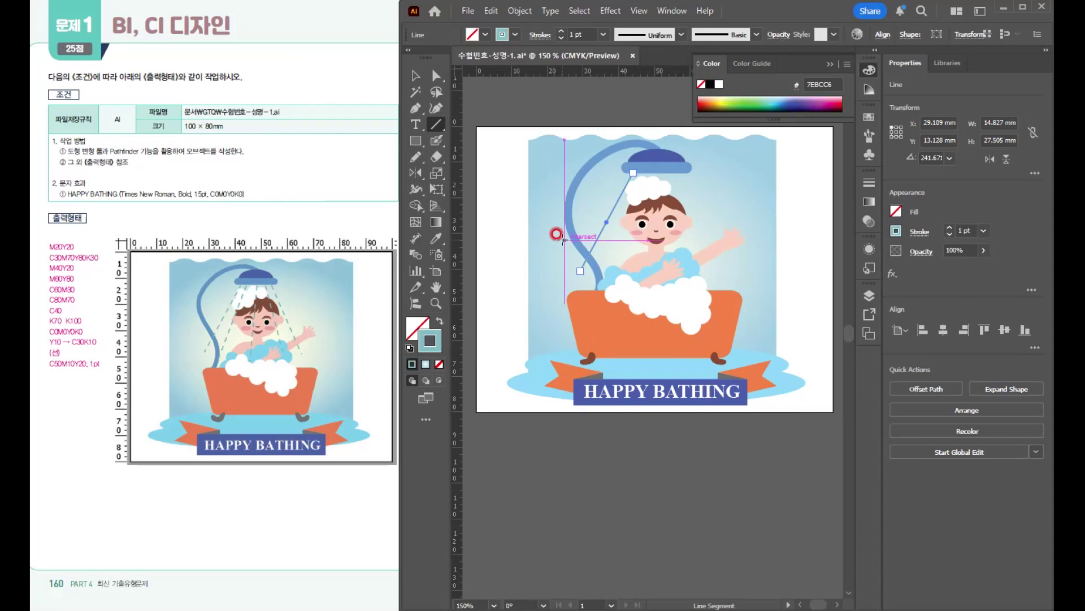
# - Make the water line's 1 pt stroke dashed with a 4 pt dash and deselect it
pyautogui.press('ctrl')
pyautogui.press('ctrl')
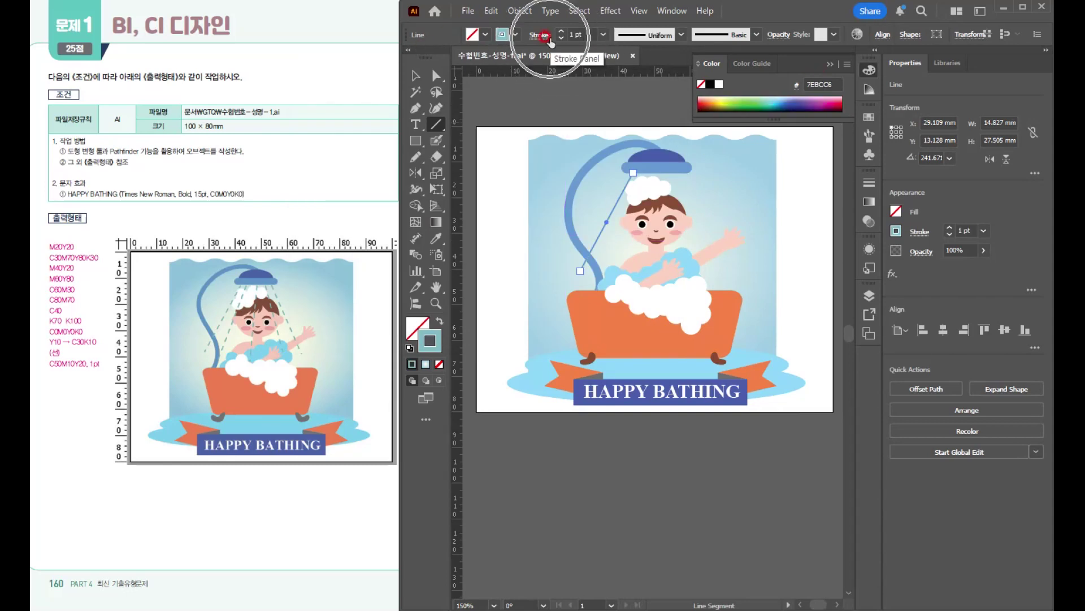
pyautogui.press('ctrl')
pyautogui.press('ctrl')
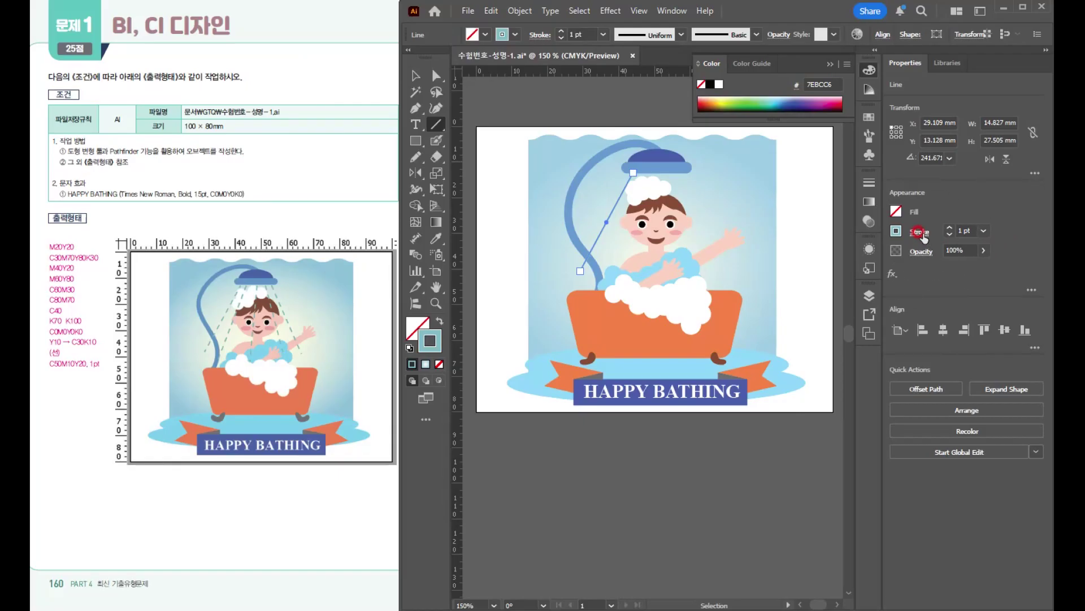
pyautogui.click(924, 237)
pyautogui.click(814, 324)
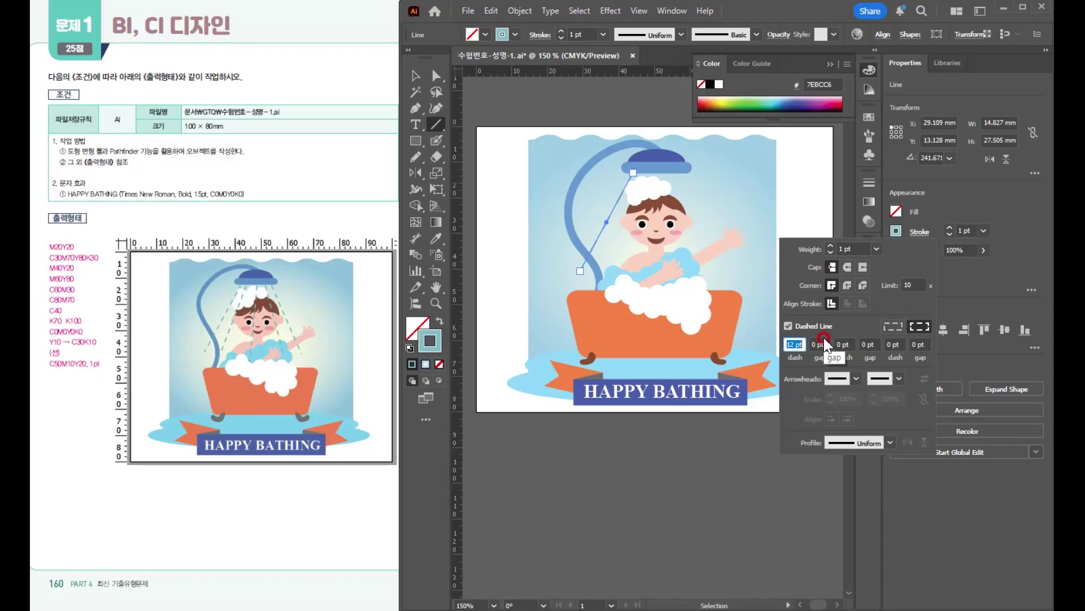
pyautogui.write('4')
pyautogui.press('Return')
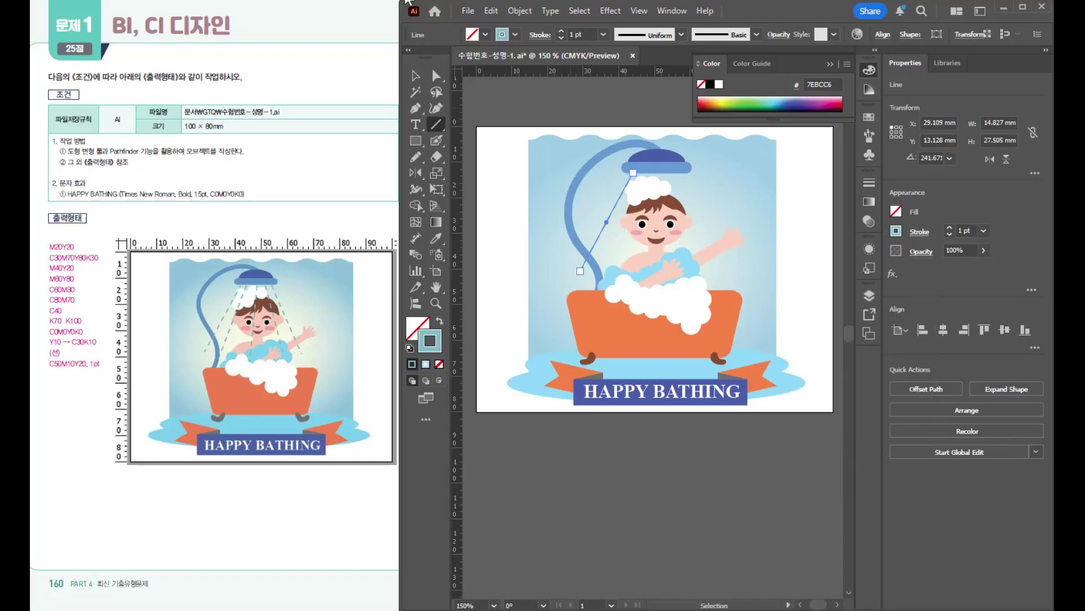
pyautogui.click(845, 297)
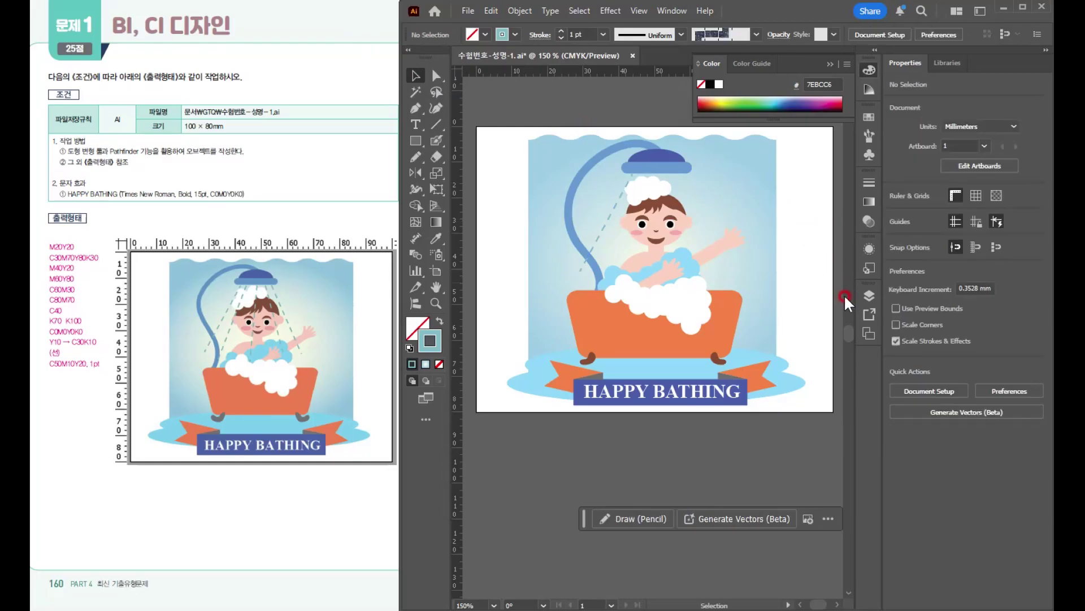
# - Duplicate the dashed water line toward the right below the shower head and tilt the copies to fan out
pyautogui.click(609, 216)
pyautogui.scroll(2, 644, 189)
pyautogui.moveTo(563, 266); pyautogui.dragTo(590, 263)
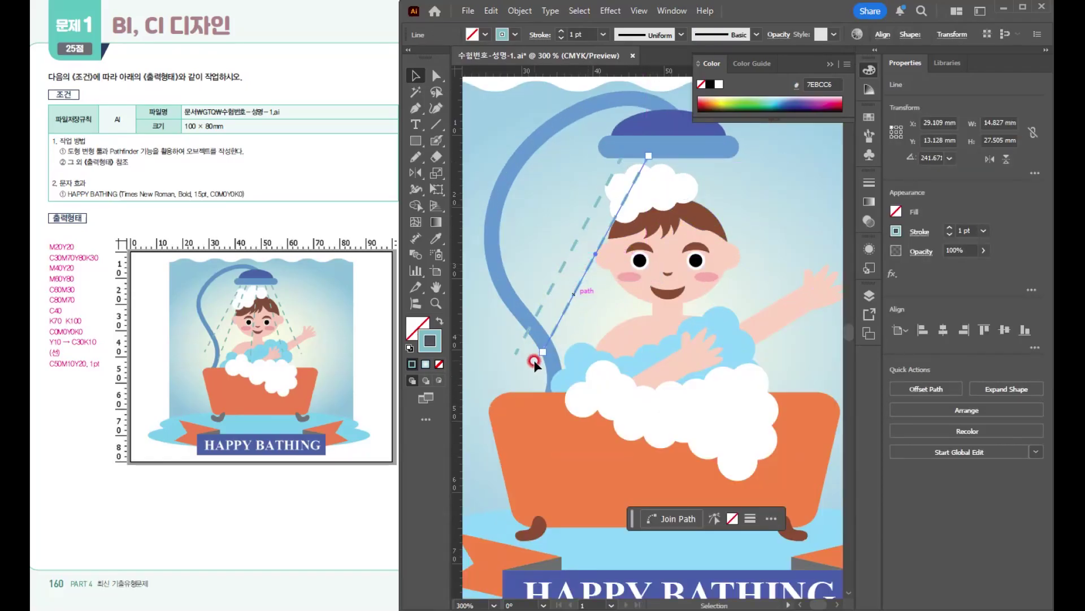
pyautogui.moveTo(541, 355); pyautogui.dragTo(564, 371)
pyautogui.moveTo(585, 328); pyautogui.dragTo(608, 330)
pyautogui.moveTo(583, 371); pyautogui.dragTo(631, 385)
pyautogui.moveTo(639, 339); pyautogui.dragTo(662, 339)
pyautogui.moveTo(653, 384)
pyautogui.mouseDown()
pyautogui.moveTo(729, 356)
pyautogui.moveTo(635, 373)
pyautogui.mouseUp()
pyautogui.click(633, 380)
# - Complete the fan of dashed water lines on the right side of the shower head and fine-tune their positions
pyautogui.moveTo(718, 296); pyautogui.dragTo(741, 297)
pyautogui.moveTo(747, 354); pyautogui.dragTo(771, 348)
pyautogui.hotkey('ctrl', 'z')
pyautogui.click(792, 227)
pyautogui.scroll(-3, 792, 227)
pyautogui.moveTo(795, 289); pyautogui.dragTo(708, 292)
pyautogui.scroll(1, 623, 261)
pyautogui.moveTo(623, 261); pyautogui.dragTo(606, 269)
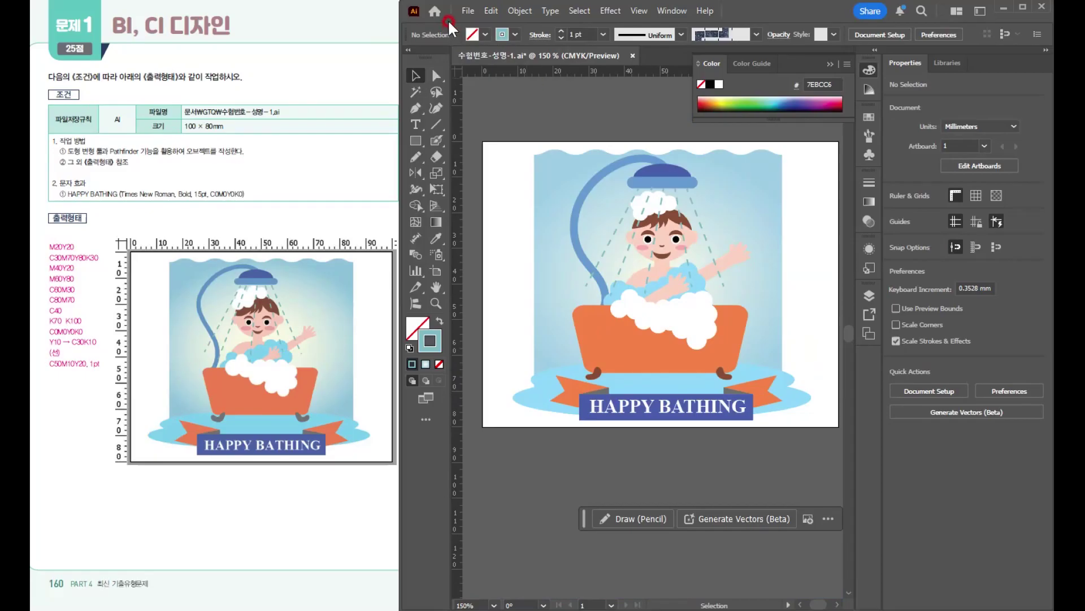
# - Save the finished shower illustration
pyautogui.click(467, 10)
pyautogui.click(511, 137)
pyautogui.click(775, 342)
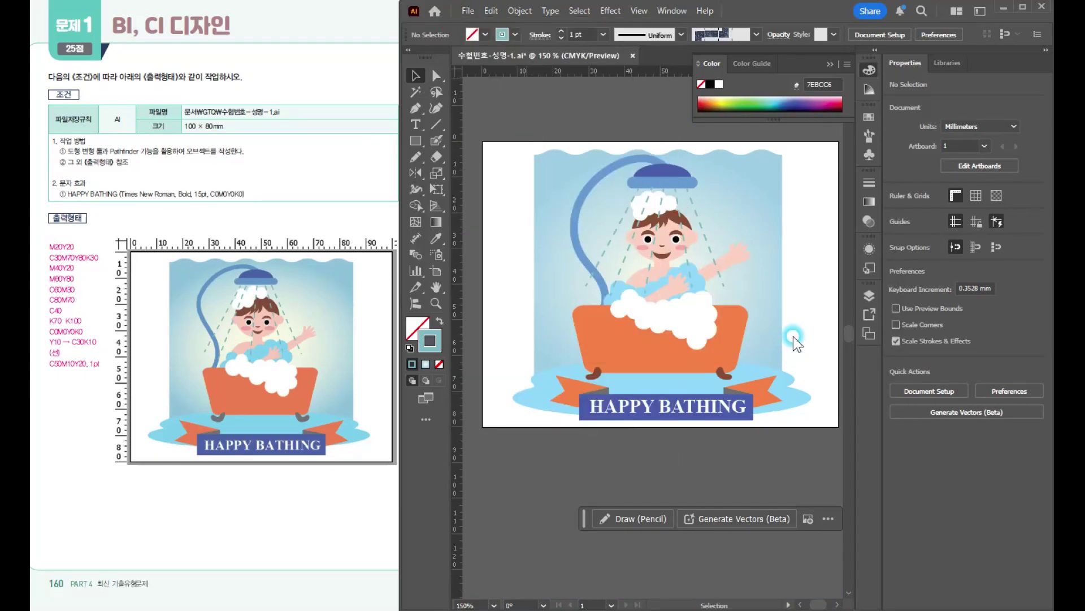